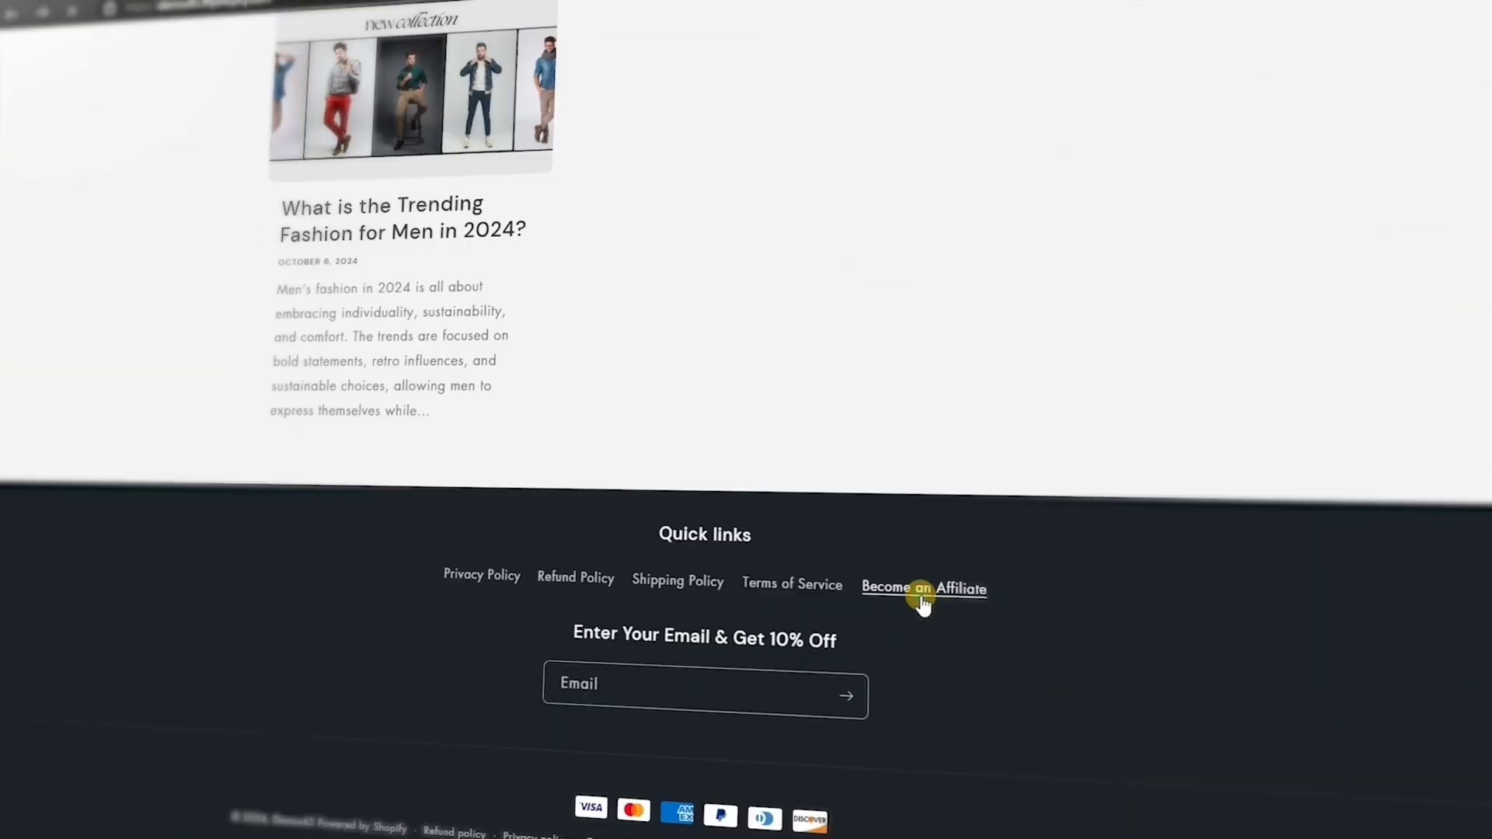
Enter the new affiliate's first name, last name, e-mail address and password in the registration form
{"action": "left_click", "coordinate": [923, 598]}
{"action": "left_click", "coordinate": [690, 507]}
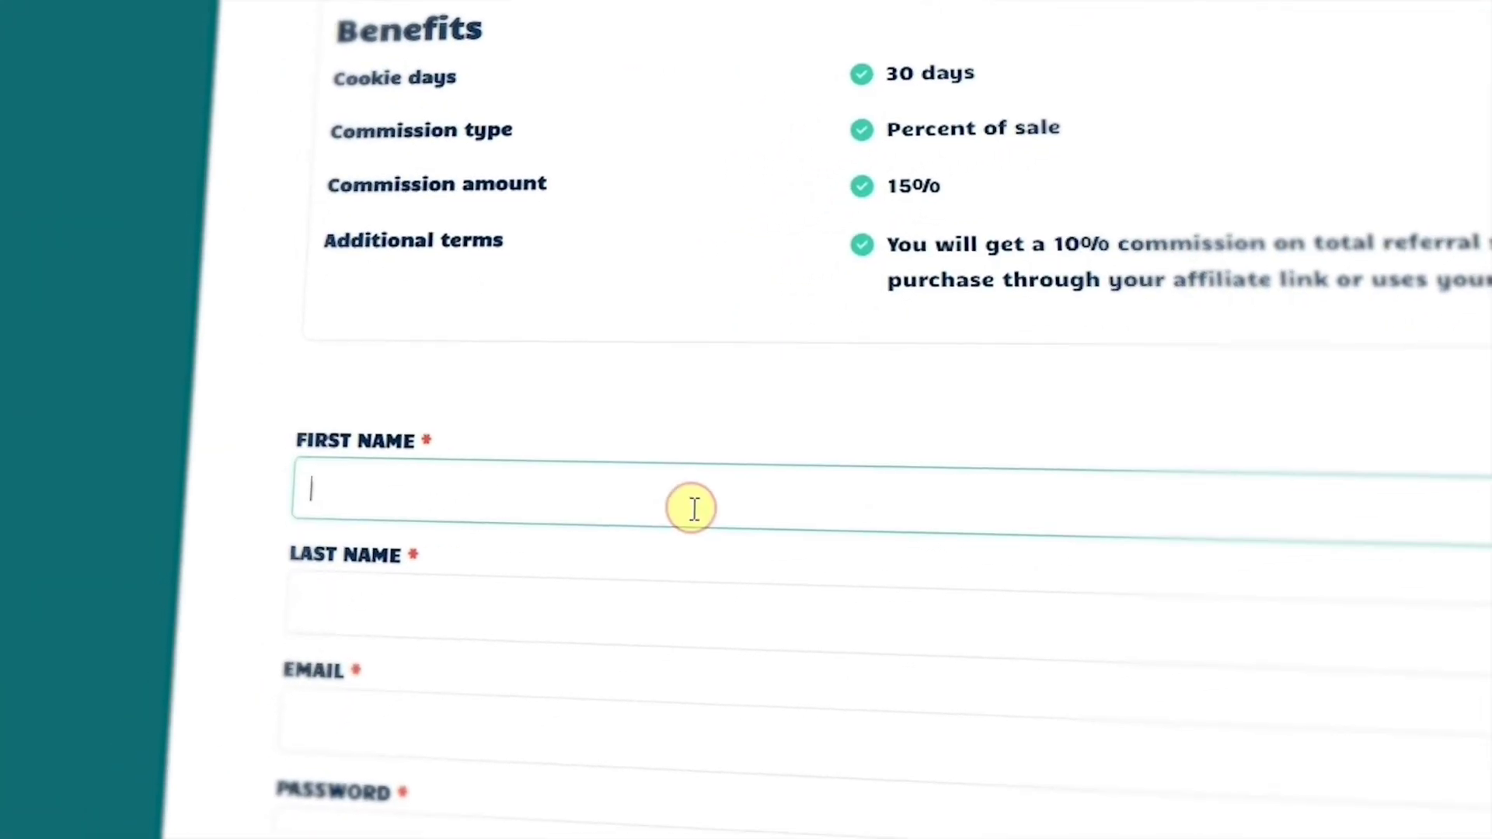
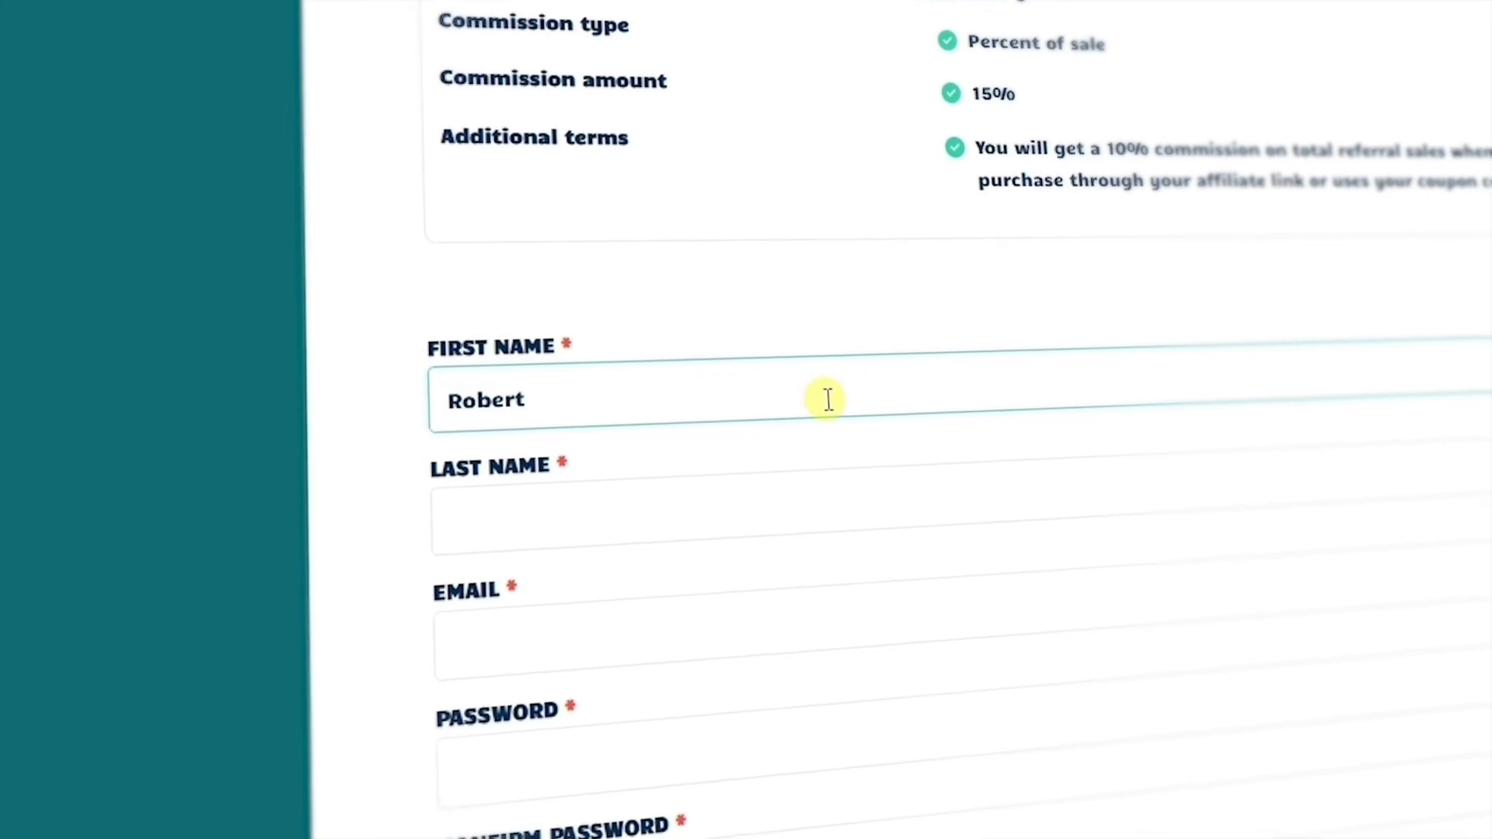
{"action": "left_click", "coordinate": [802, 507]}
{"action": "left_click", "coordinate": [833, 628]}
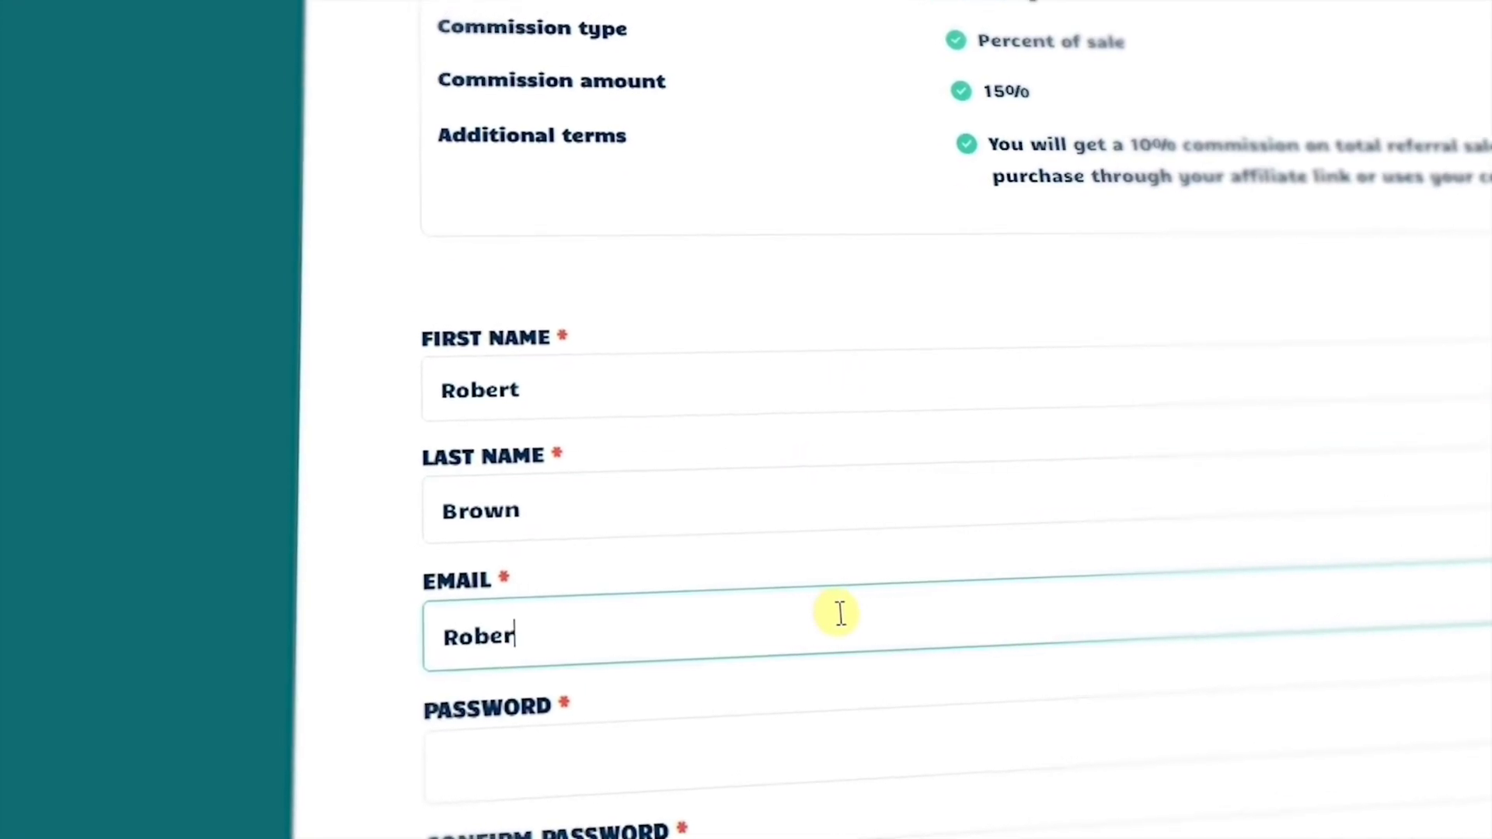
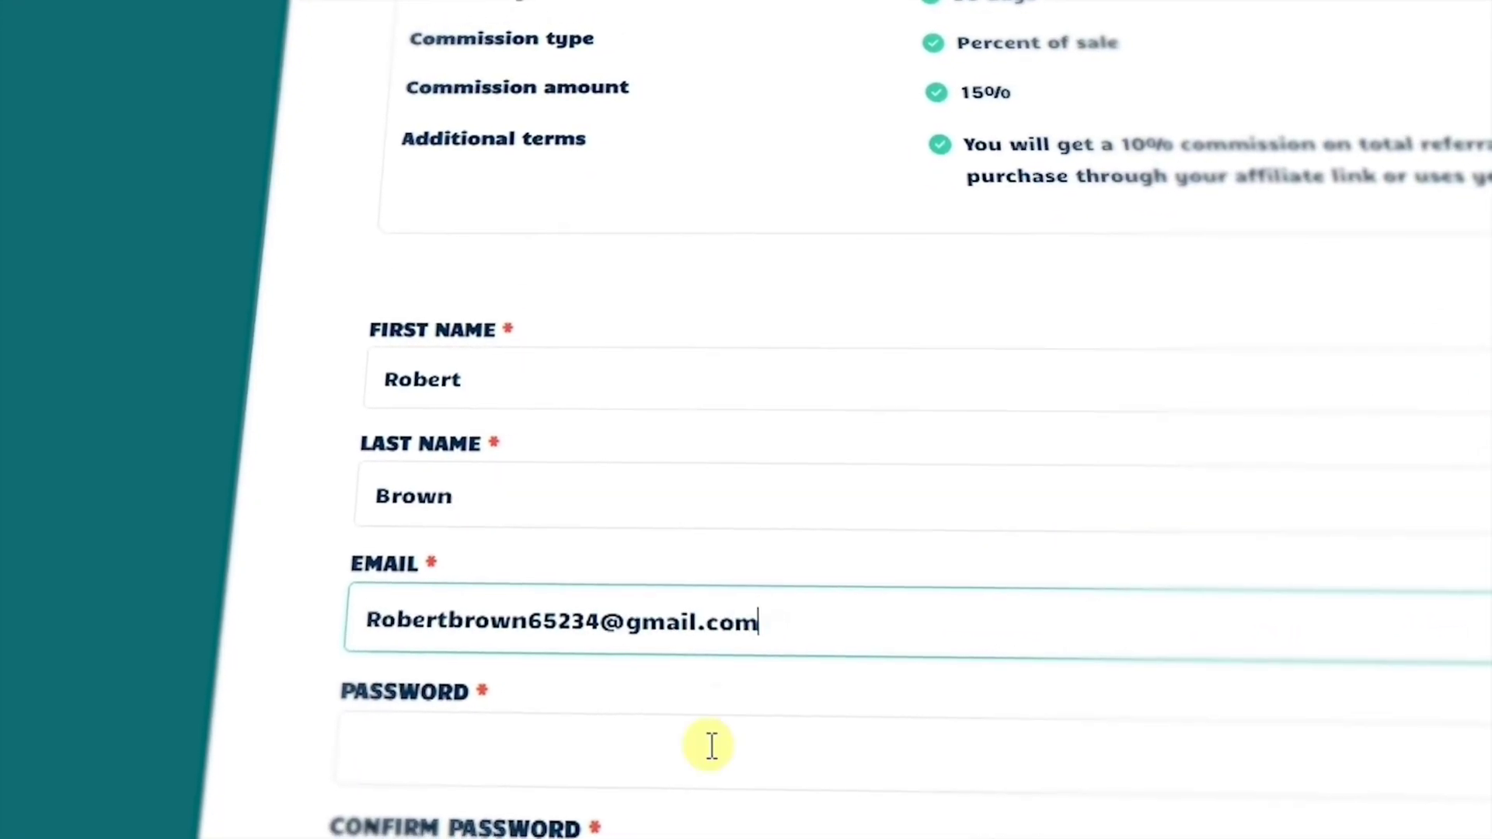
{"action": "left_click", "coordinate": [709, 750]}
{"action": "type", "text": "********"}
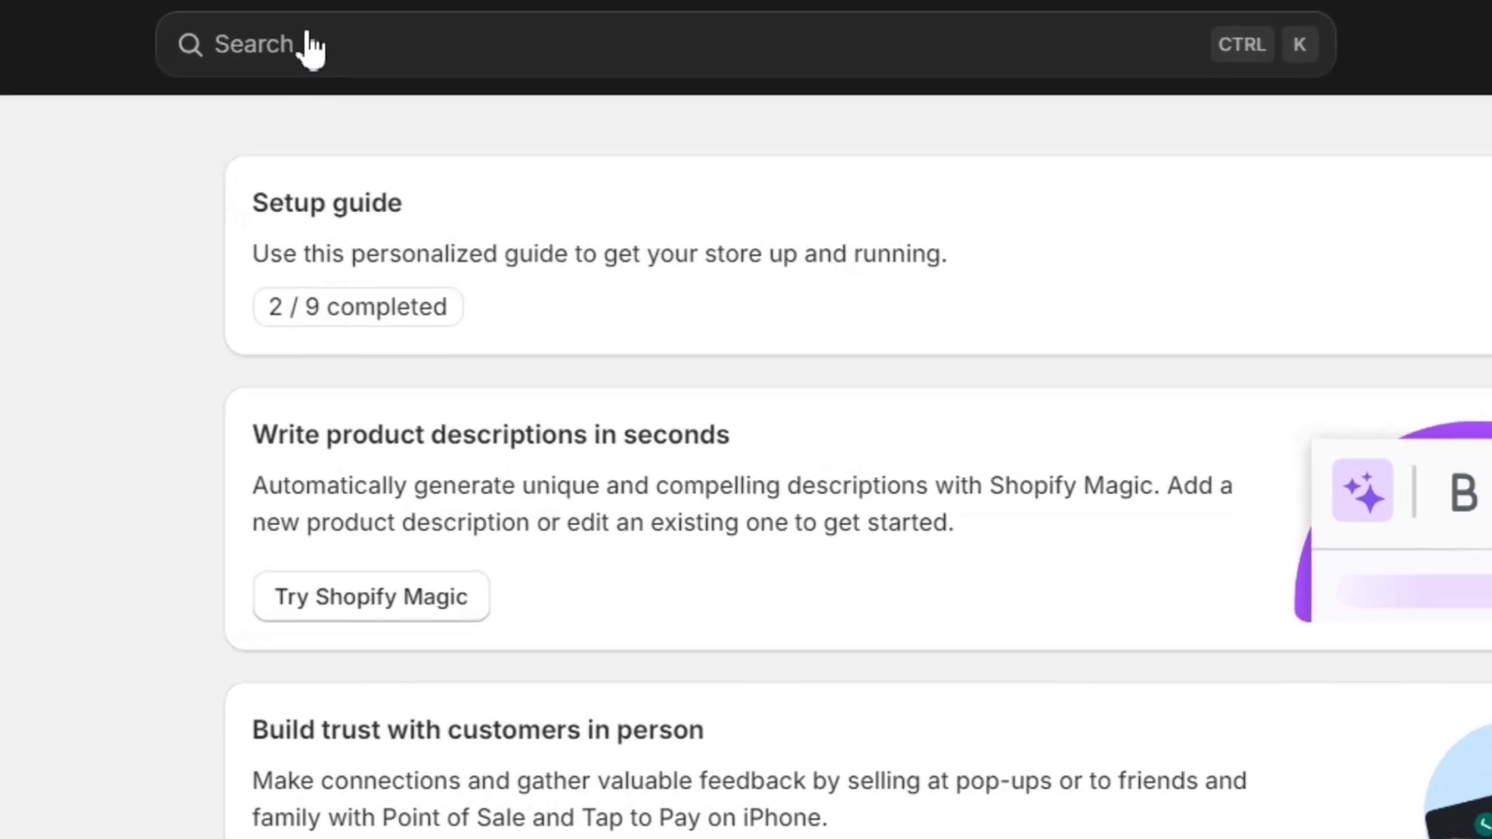
Search the admin Apps for 'uppromote' and open the UpPromote Affiliate Marketing listing
{"action": "left_click", "coordinate": [514, 114]}
{"action": "left_click", "coordinate": [208, 124]}
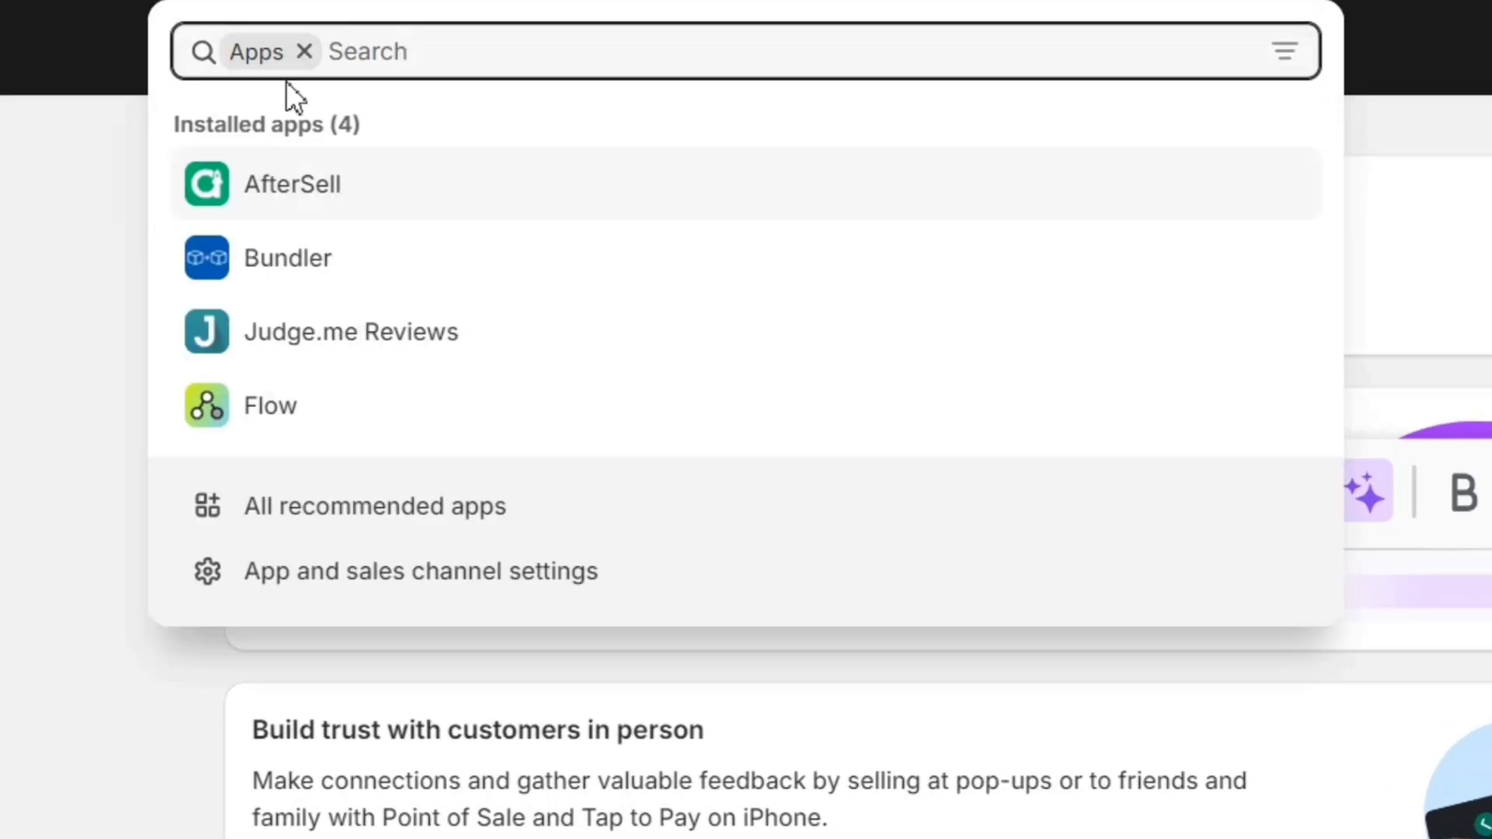
{"action": "type", "text": "uppromote"}
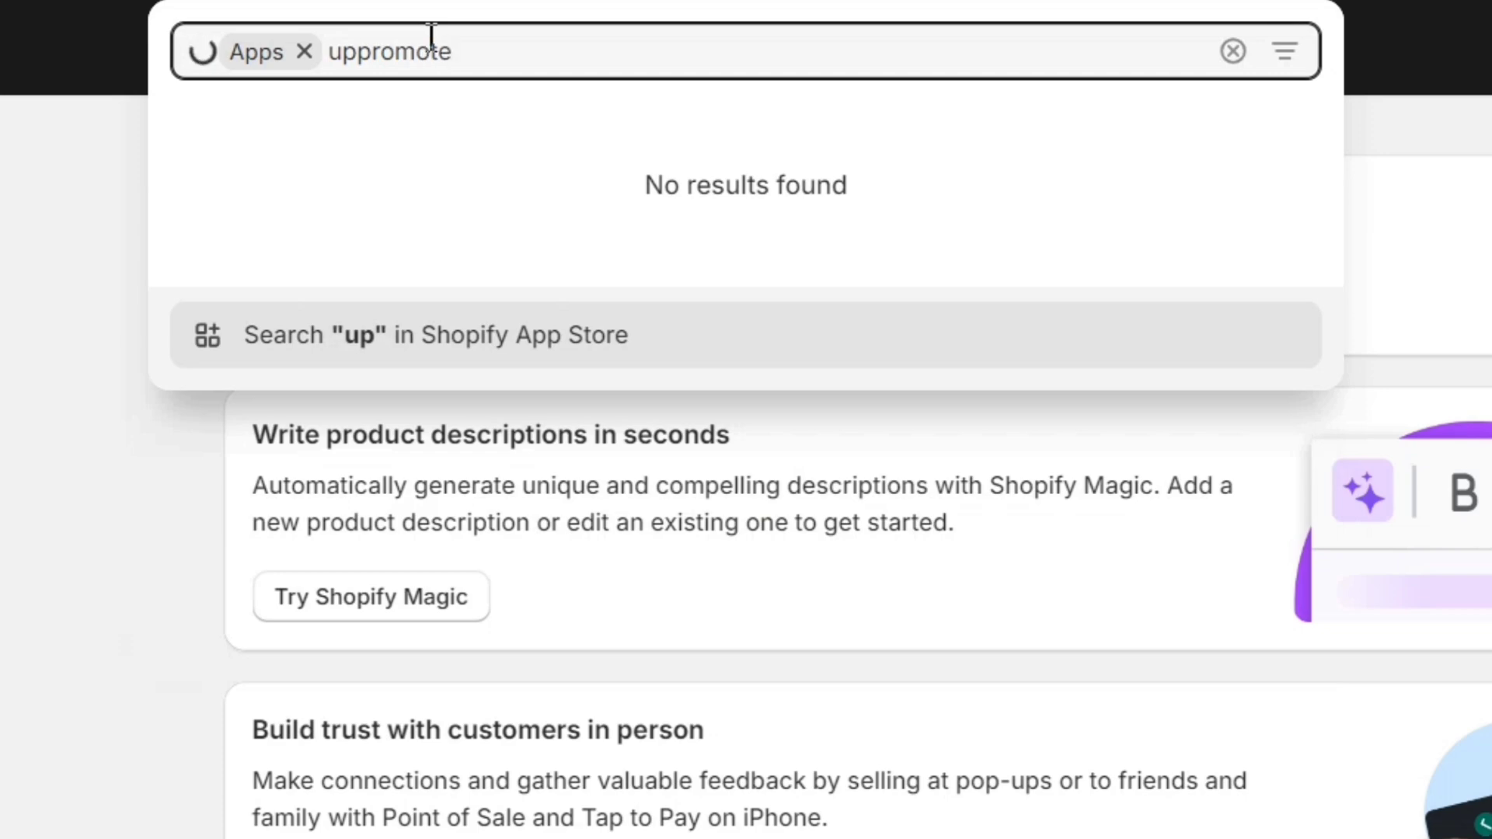
{"action": "left_click", "coordinate": [419, 146]}
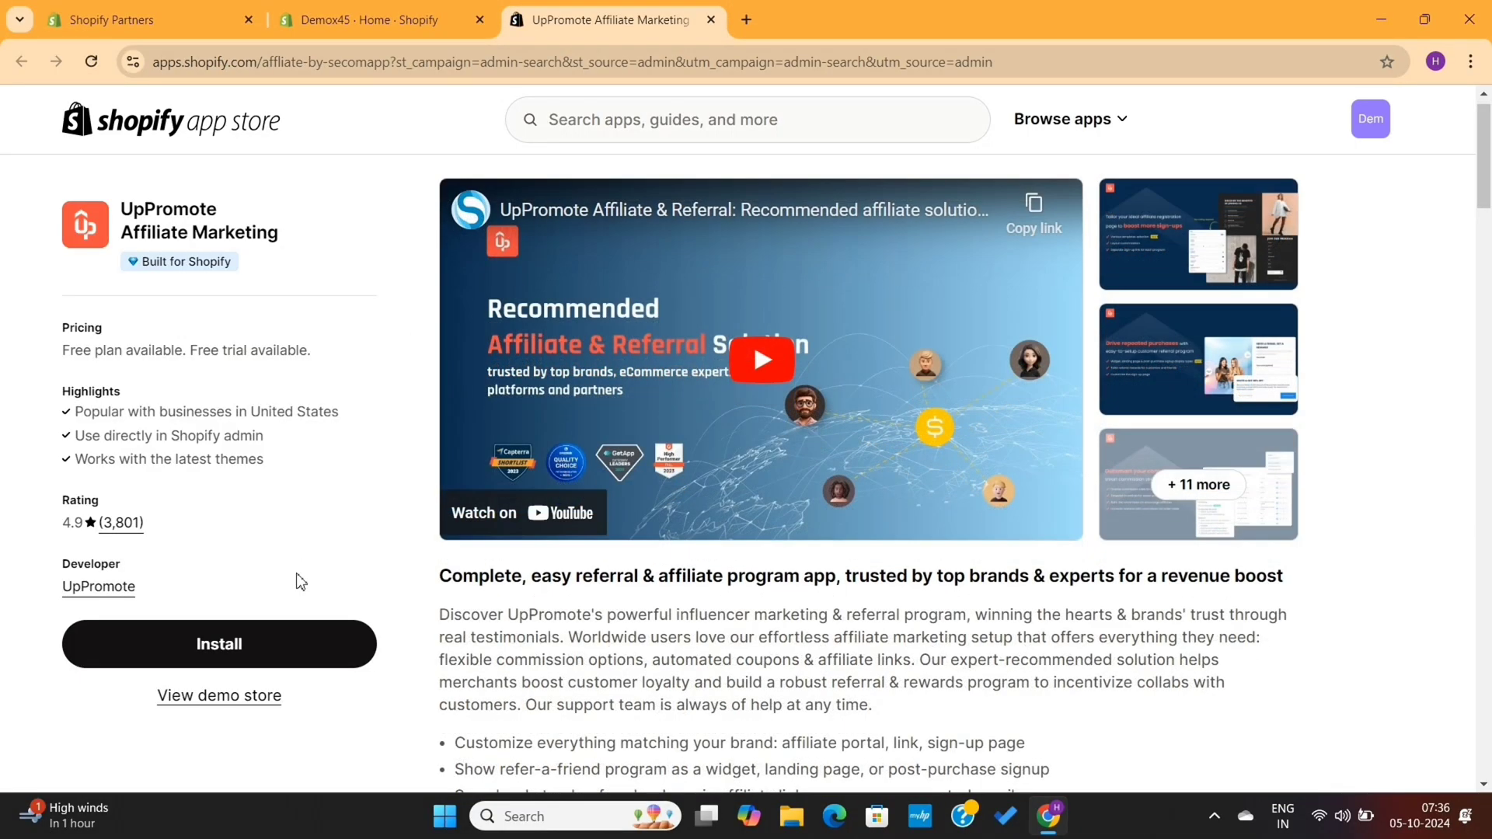
Review the listing's Free to install pricing plan and its 4.9 rating with review count
{"action": "scroll", "coordinate": [357, 524], "scroll_direction": "down", "scroll_amount": 15}
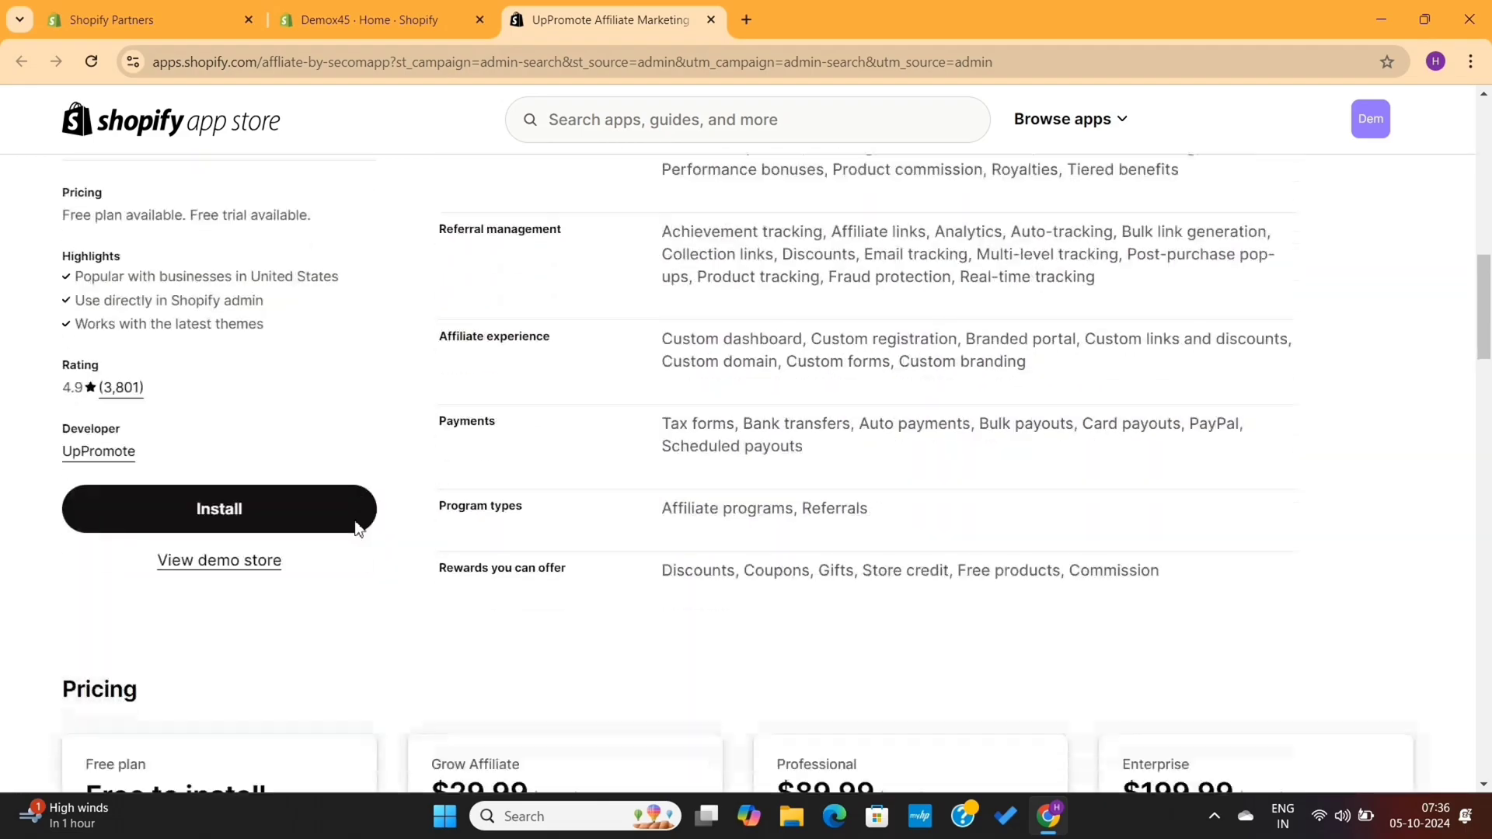
{"action": "scroll", "coordinate": [358, 527], "scroll_direction": "down", "scroll_amount": 1}
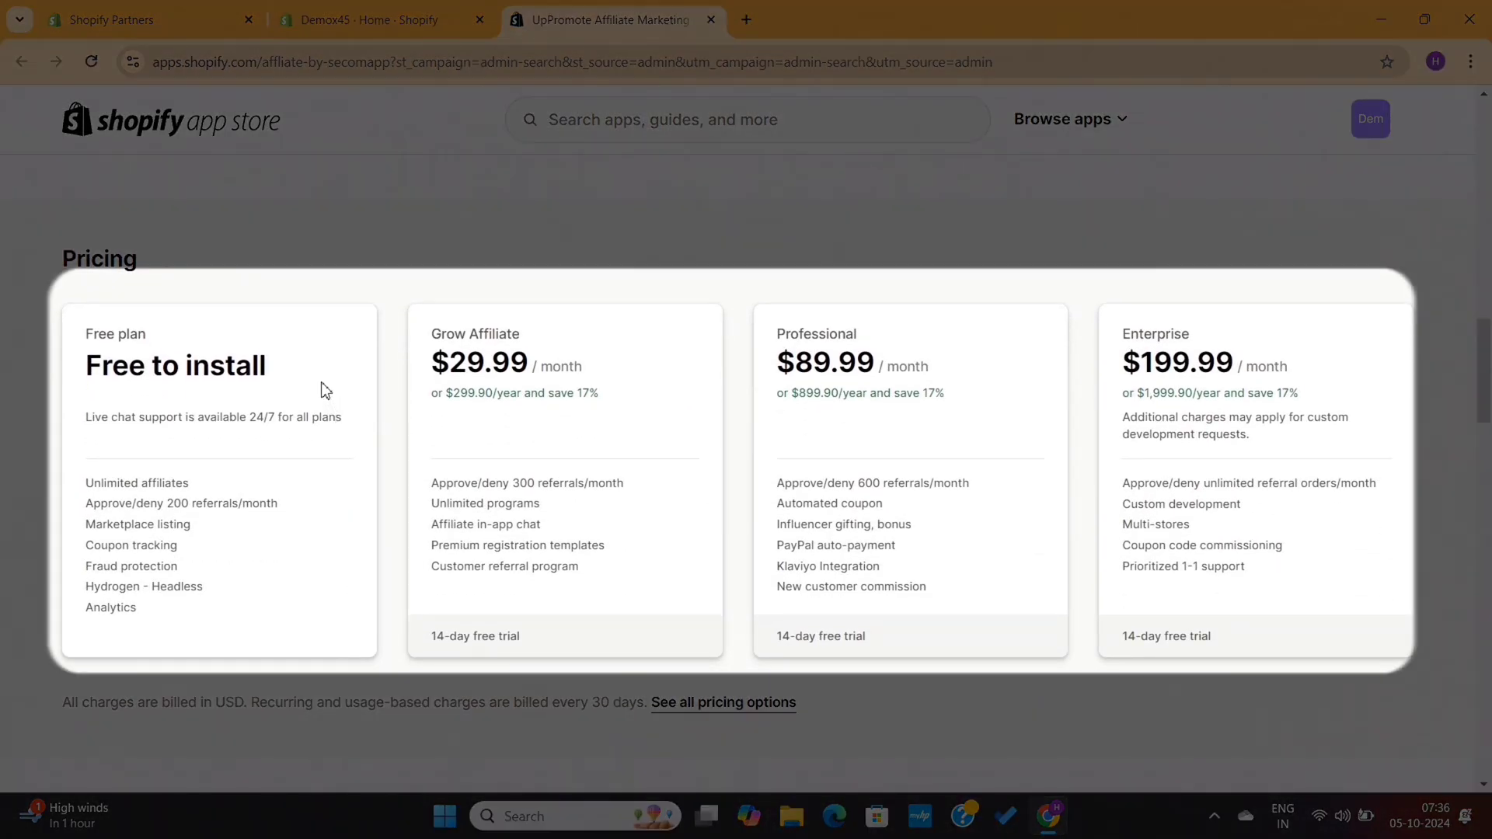
{"action": "left_click_drag", "start_coordinate": [326, 388], "coordinate": [43, 390]}
{"action": "left_click", "coordinate": [39, 390]}
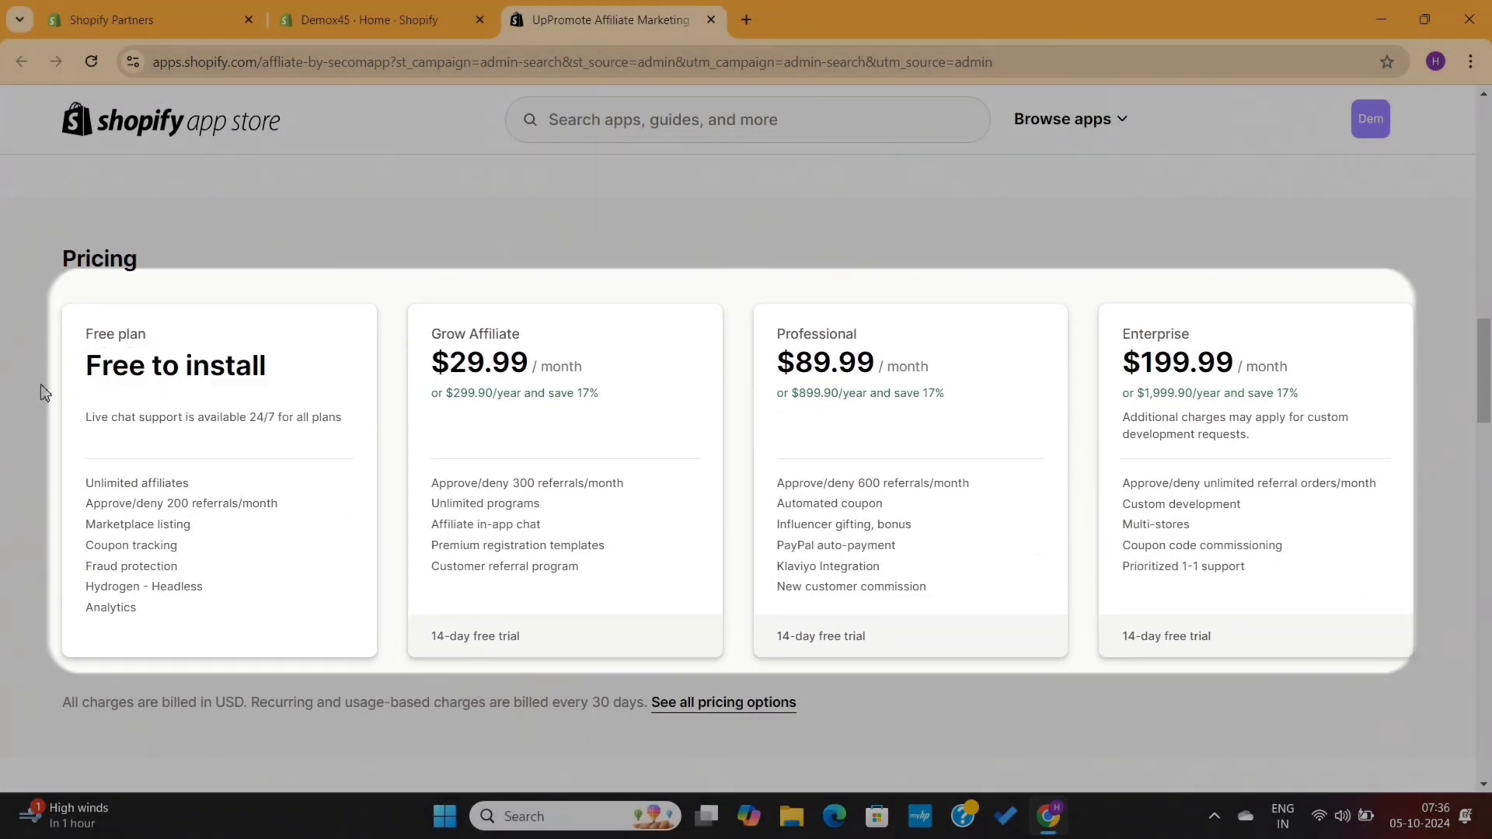
{"action": "scroll", "coordinate": [363, 346], "scroll_direction": "down", "scroll_amount": 1}
{"action": "scroll", "coordinate": [363, 347], "scroll_direction": "up", "scroll_amount": 7}
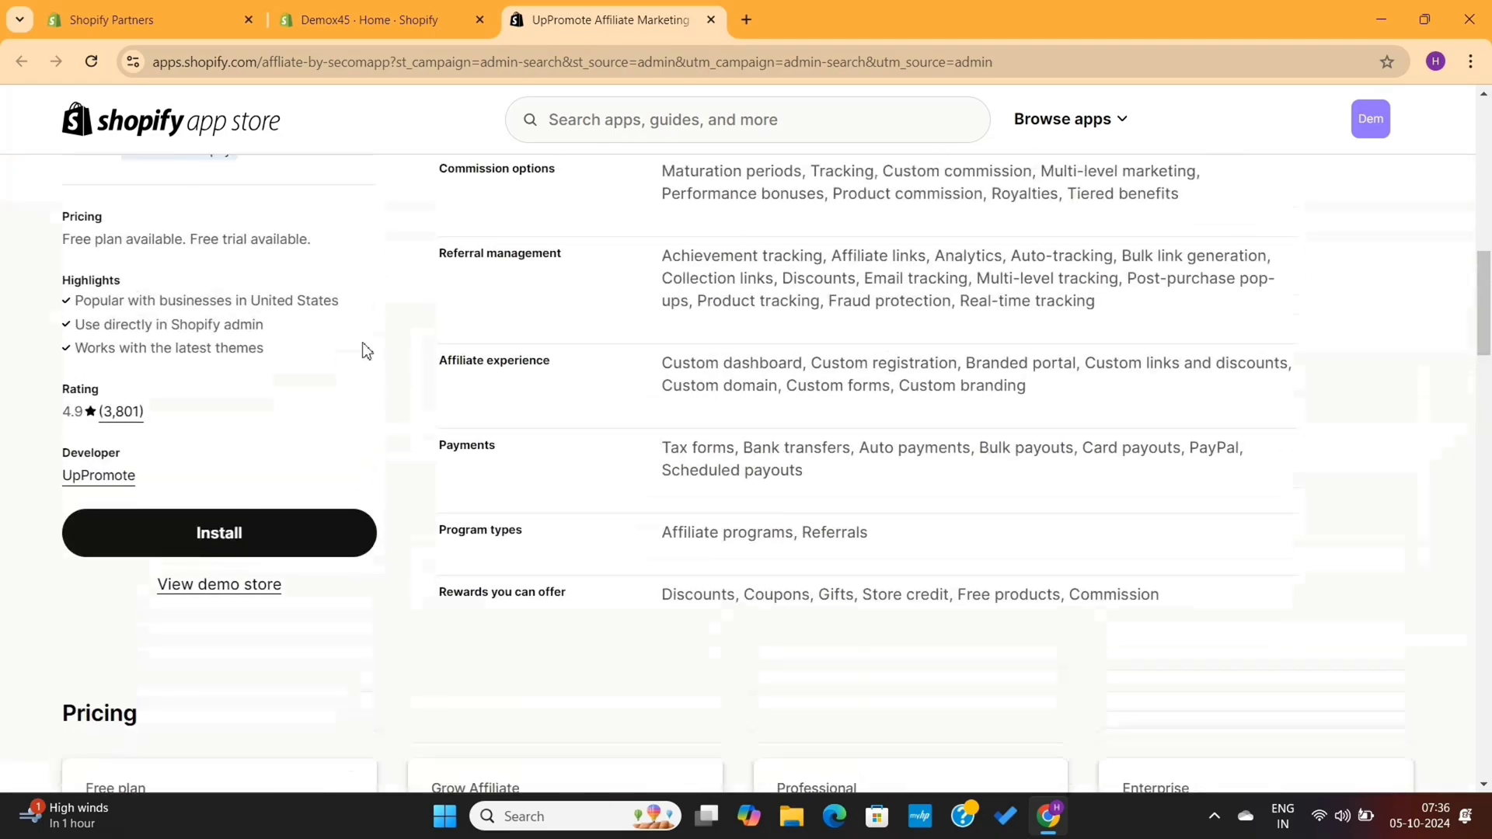
{"action": "scroll", "coordinate": [366, 350], "scroll_direction": "up", "scroll_amount": 8}
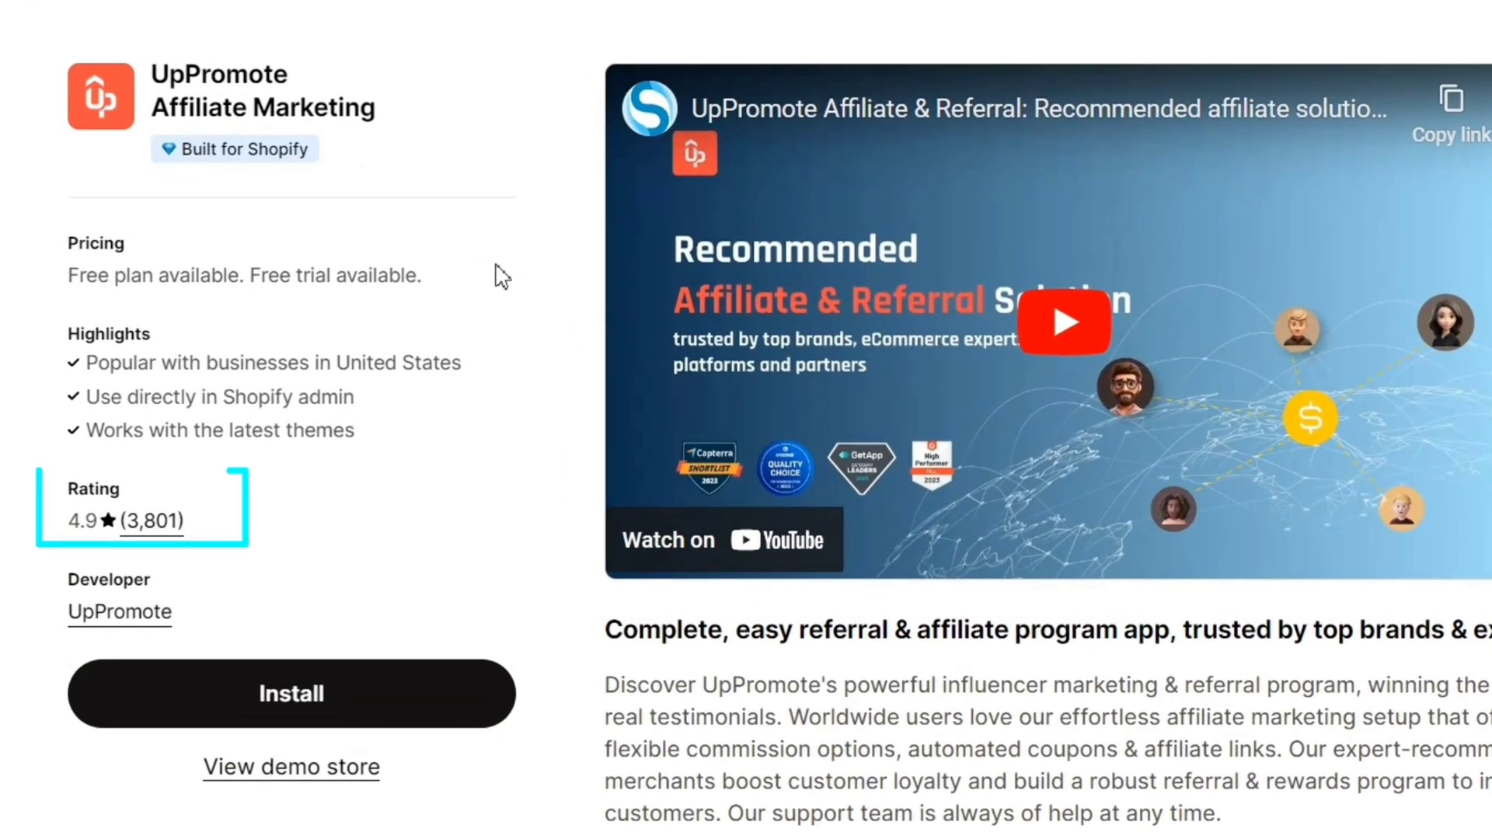
{"action": "left_click_drag", "start_coordinate": [250, 519], "coordinate": [32, 507]}
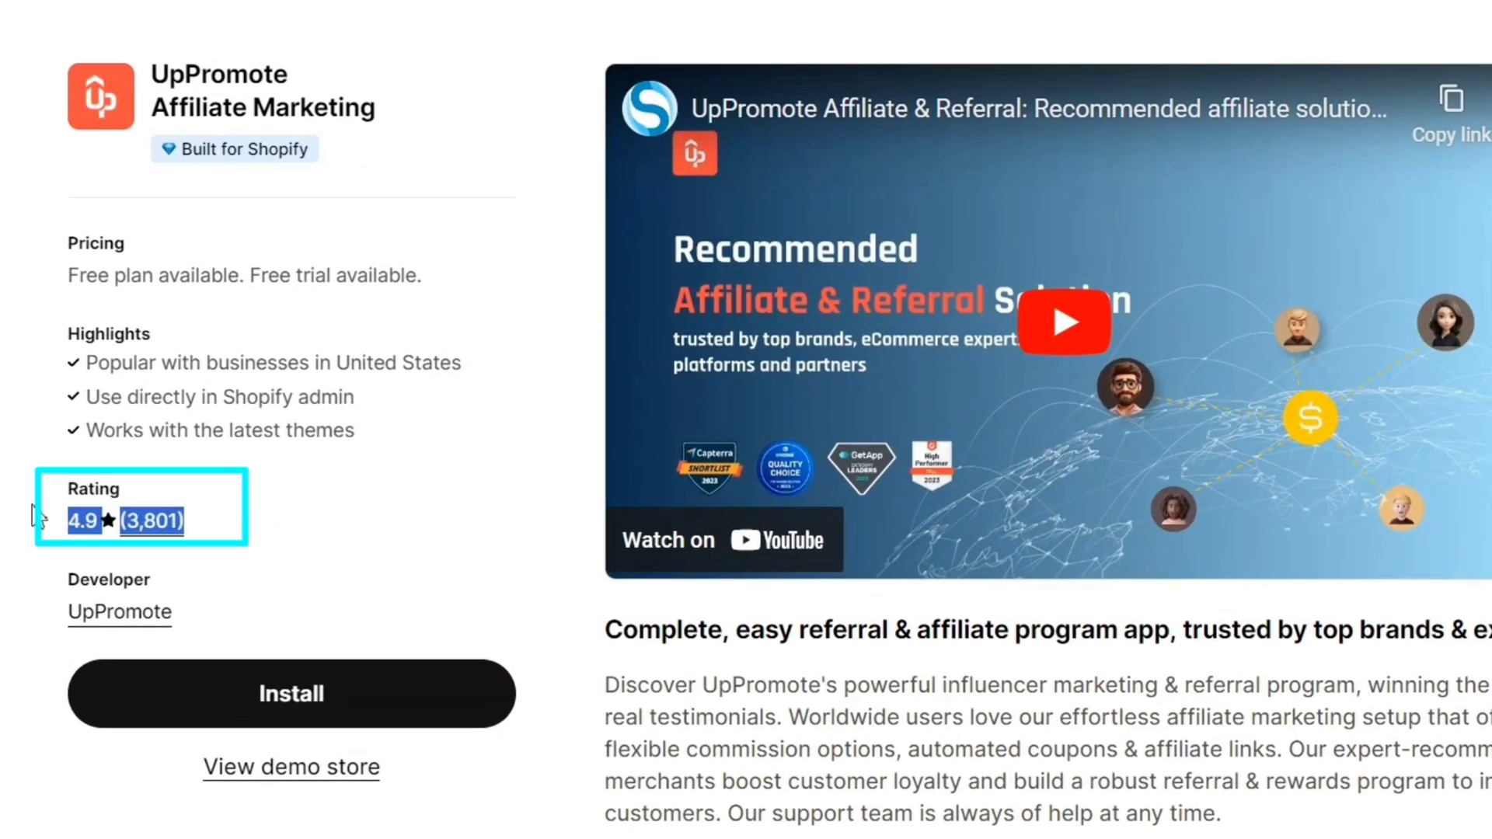
{"action": "left_click", "coordinate": [2, 528]}
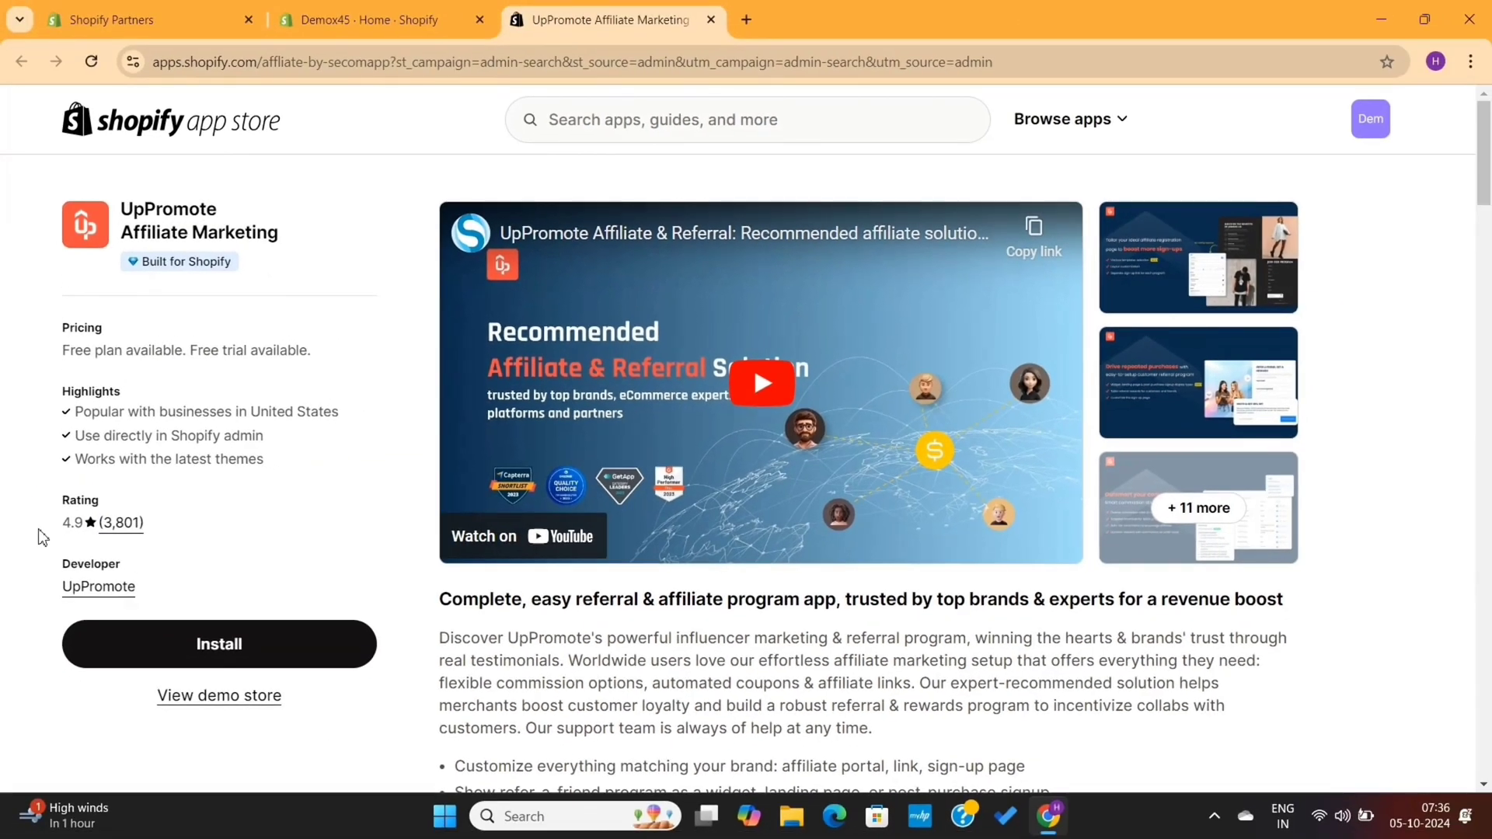
Install UpPromote, approve data access, and register the merchant account with Chrome's suggested strong password
{"action": "left_click", "coordinate": [220, 645]}
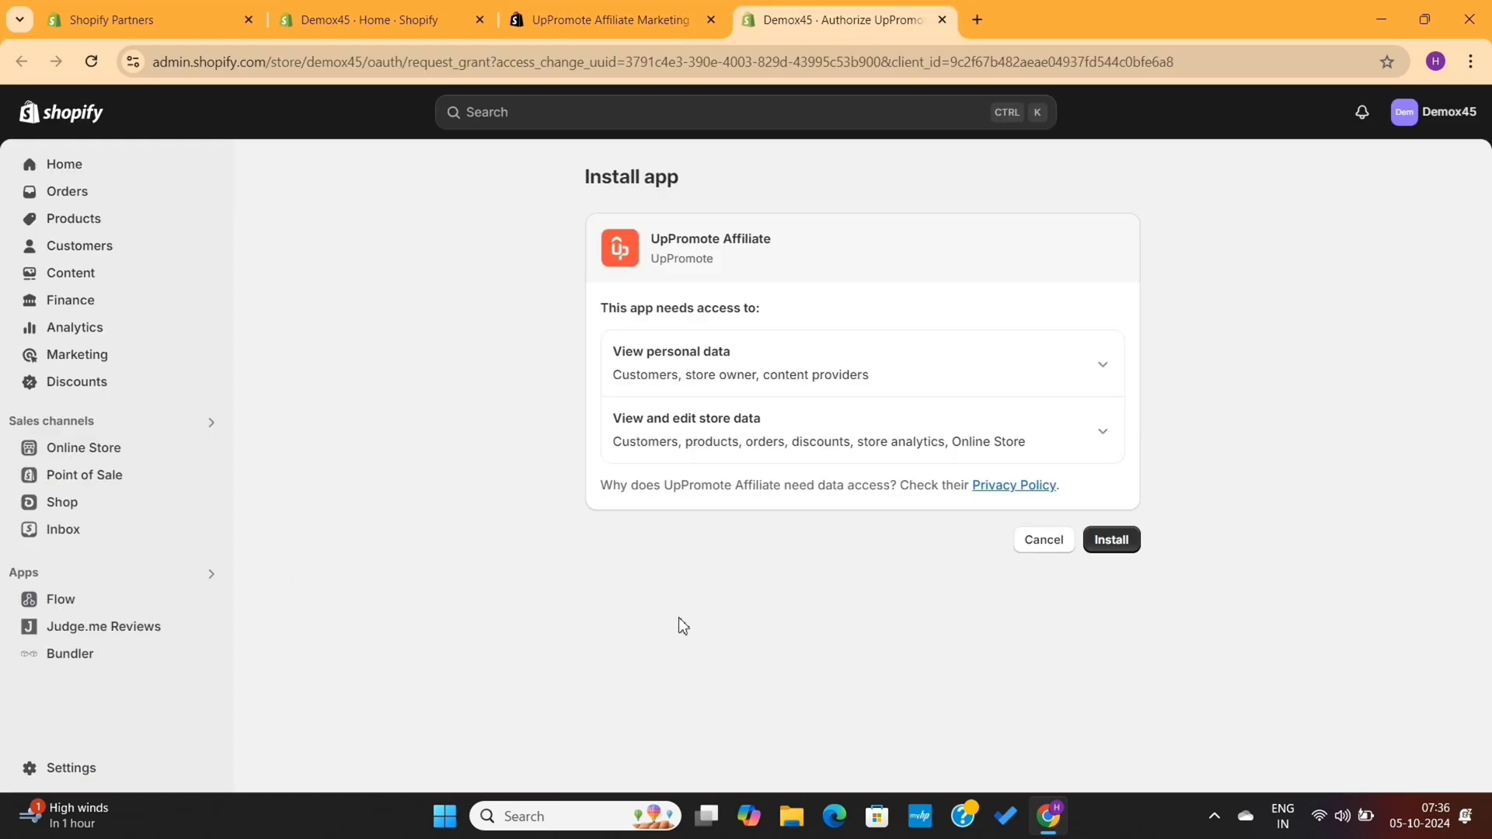
{"action": "left_click", "coordinate": [1122, 546]}
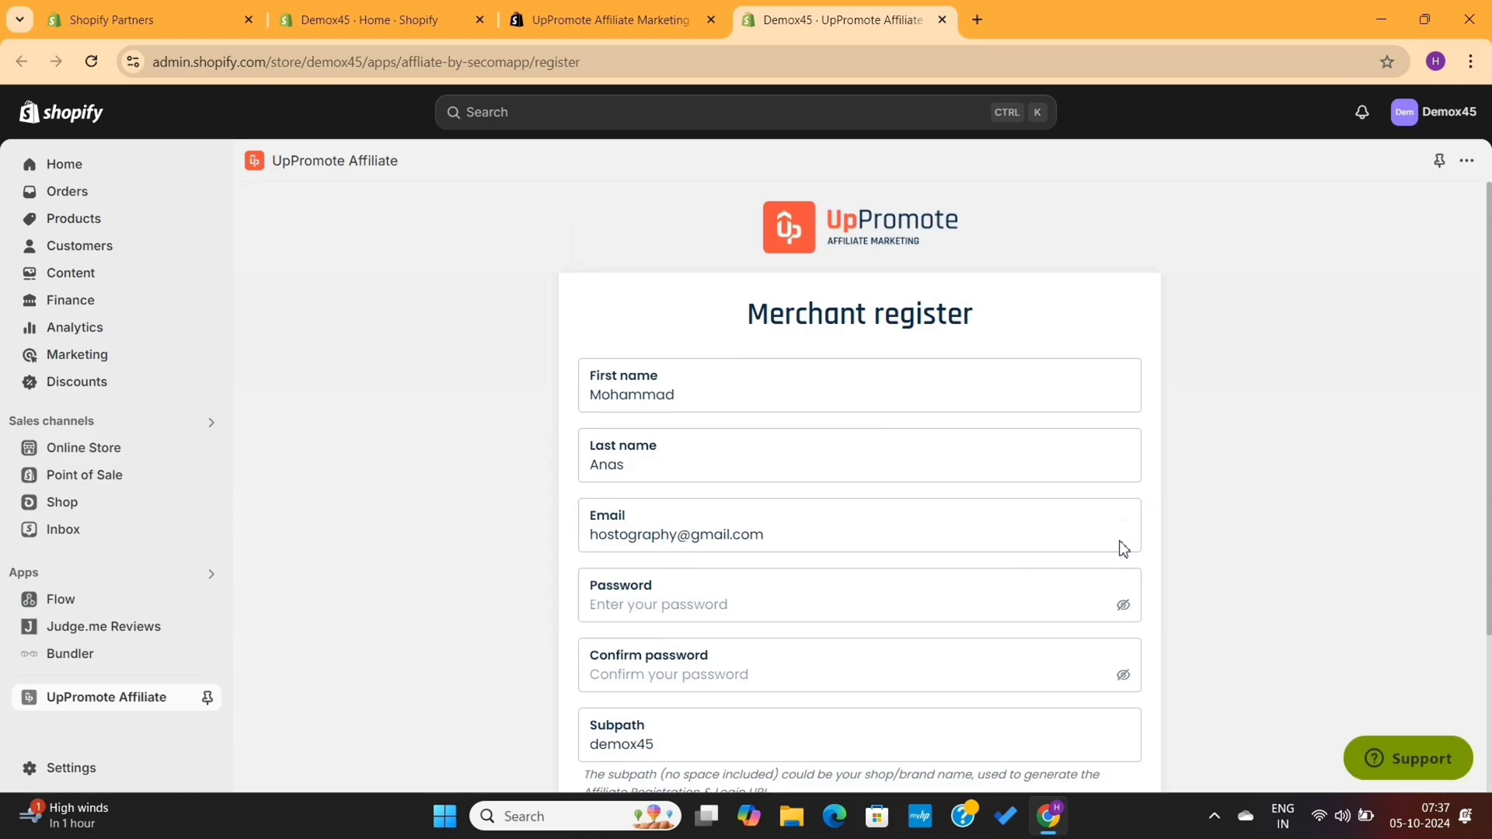
{"action": "scroll", "coordinate": [1028, 554], "scroll_direction": "down", "scroll_amount": 3}
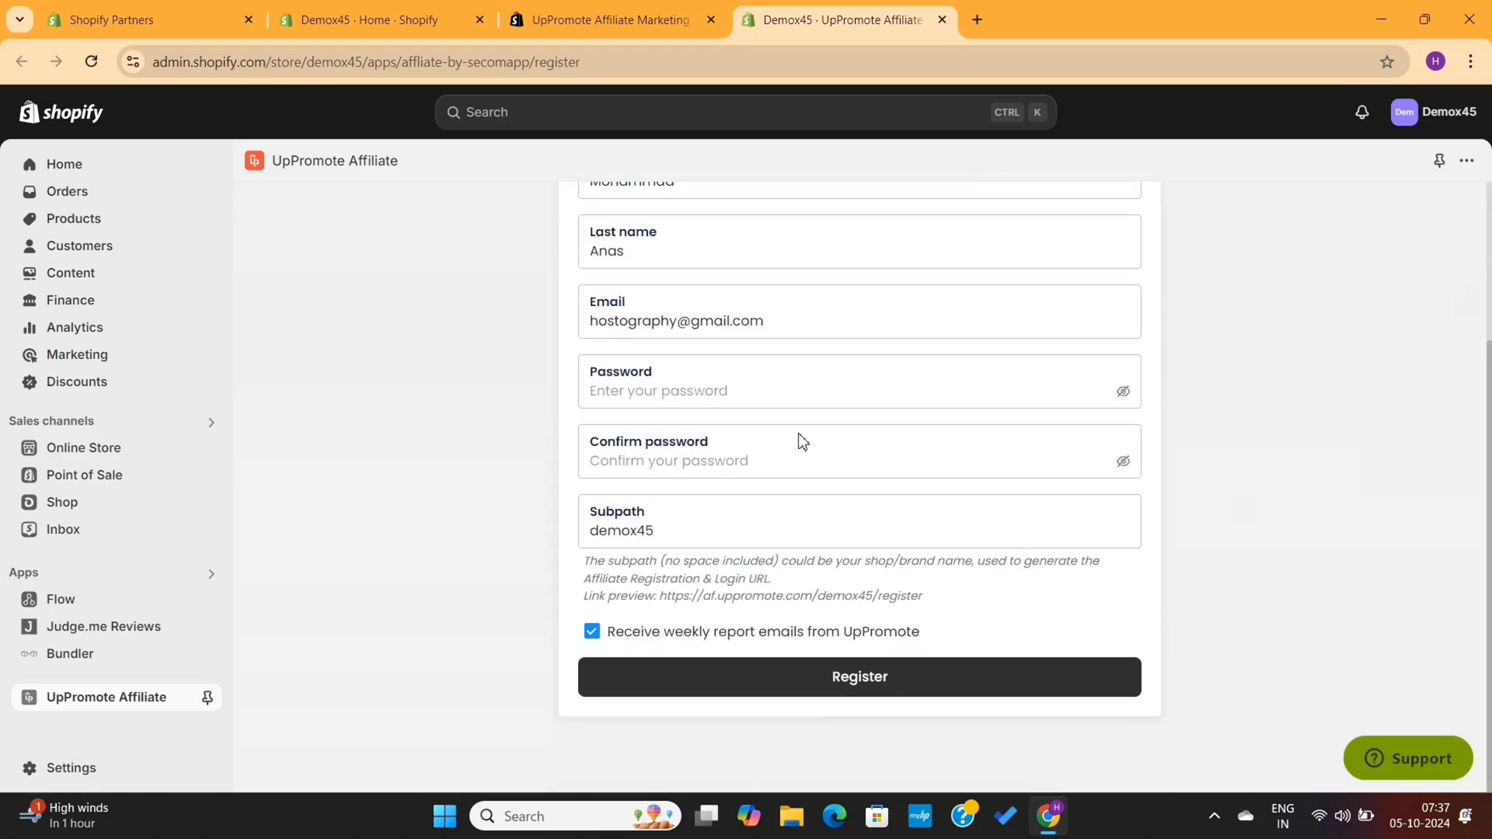
{"action": "left_click", "coordinate": [752, 397]}
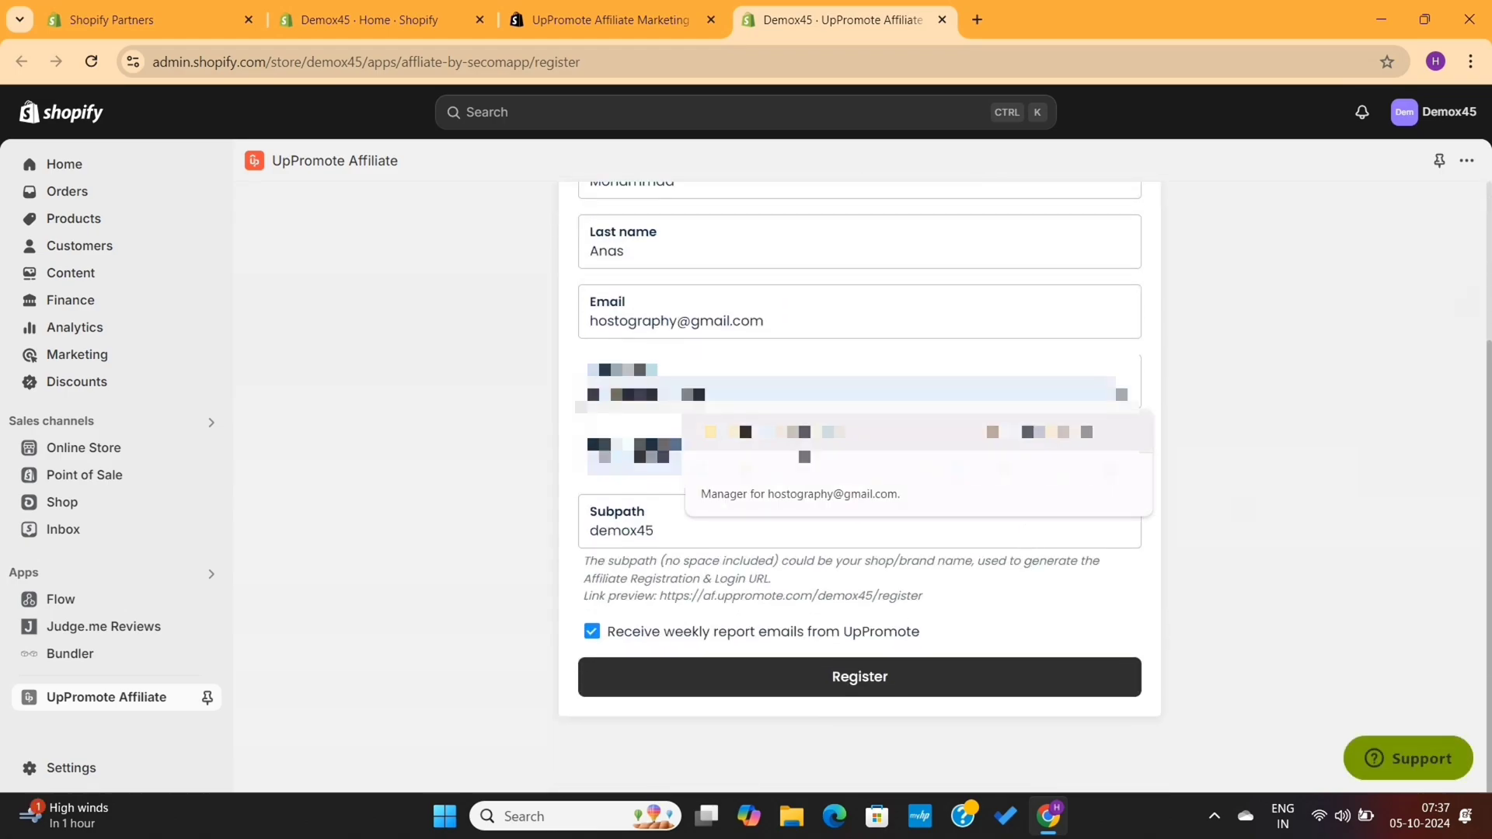
{"action": "left_click", "coordinate": [804, 457]}
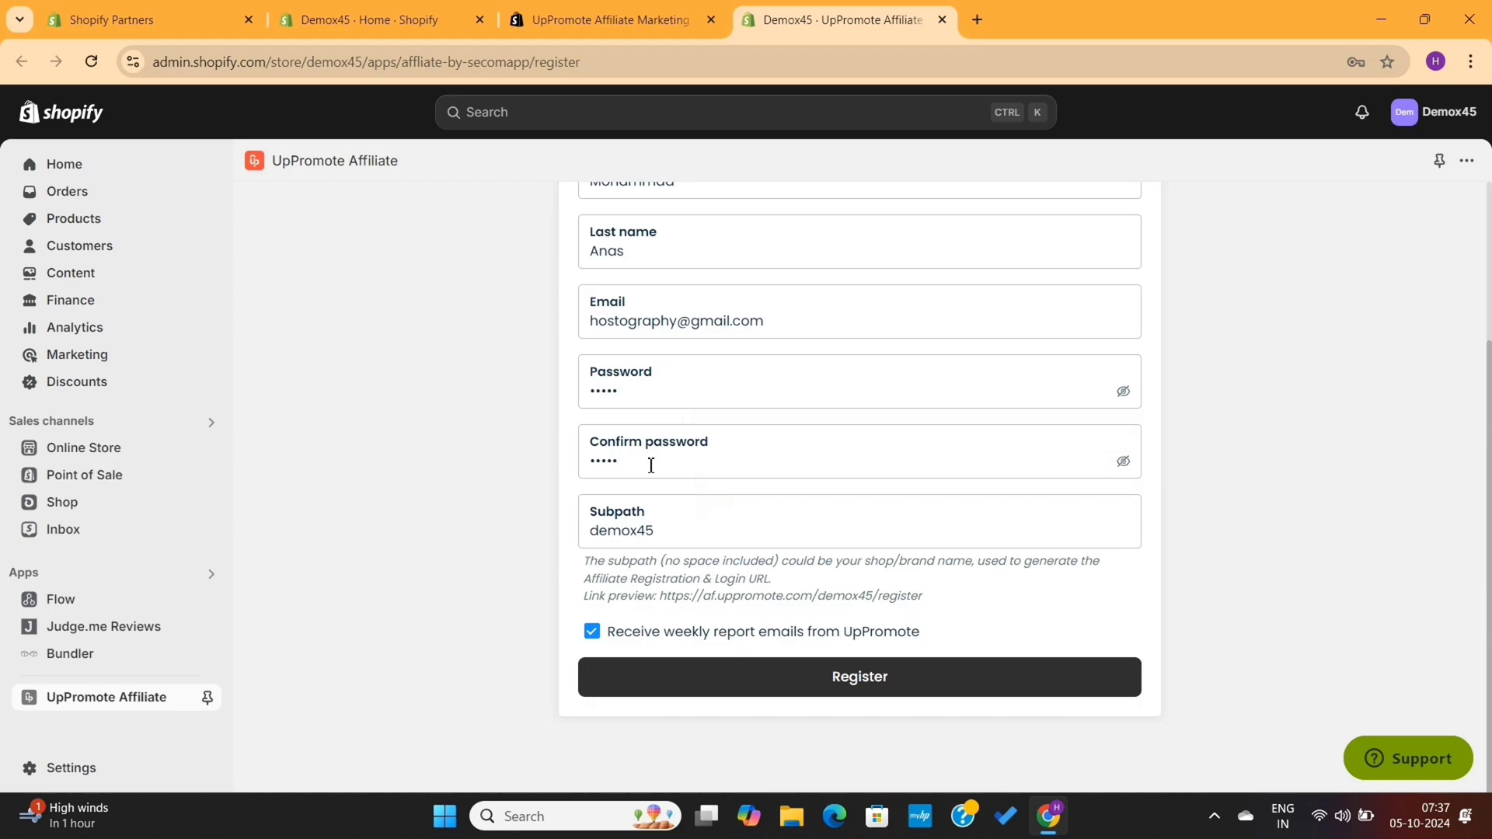
{"action": "left_click", "coordinate": [816, 678]}
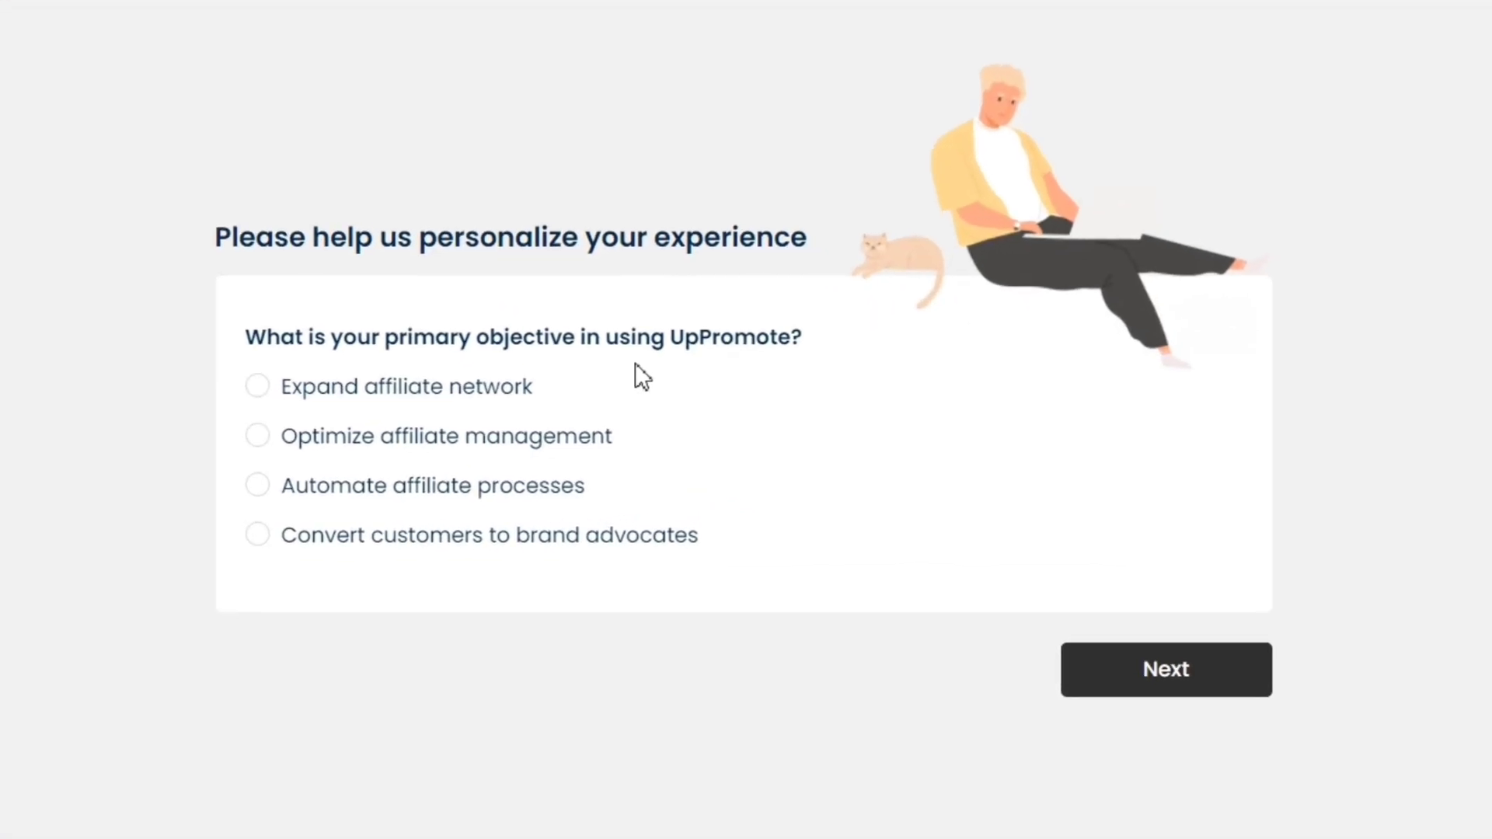
Answer the survey with Convert customers to brand advocates, 0 affiliates and Fashion industry, then start quick setup
{"action": "left_click", "coordinate": [486, 388]}
{"action": "left_click", "coordinate": [483, 538]}
{"action": "left_click", "coordinate": [1127, 673]}
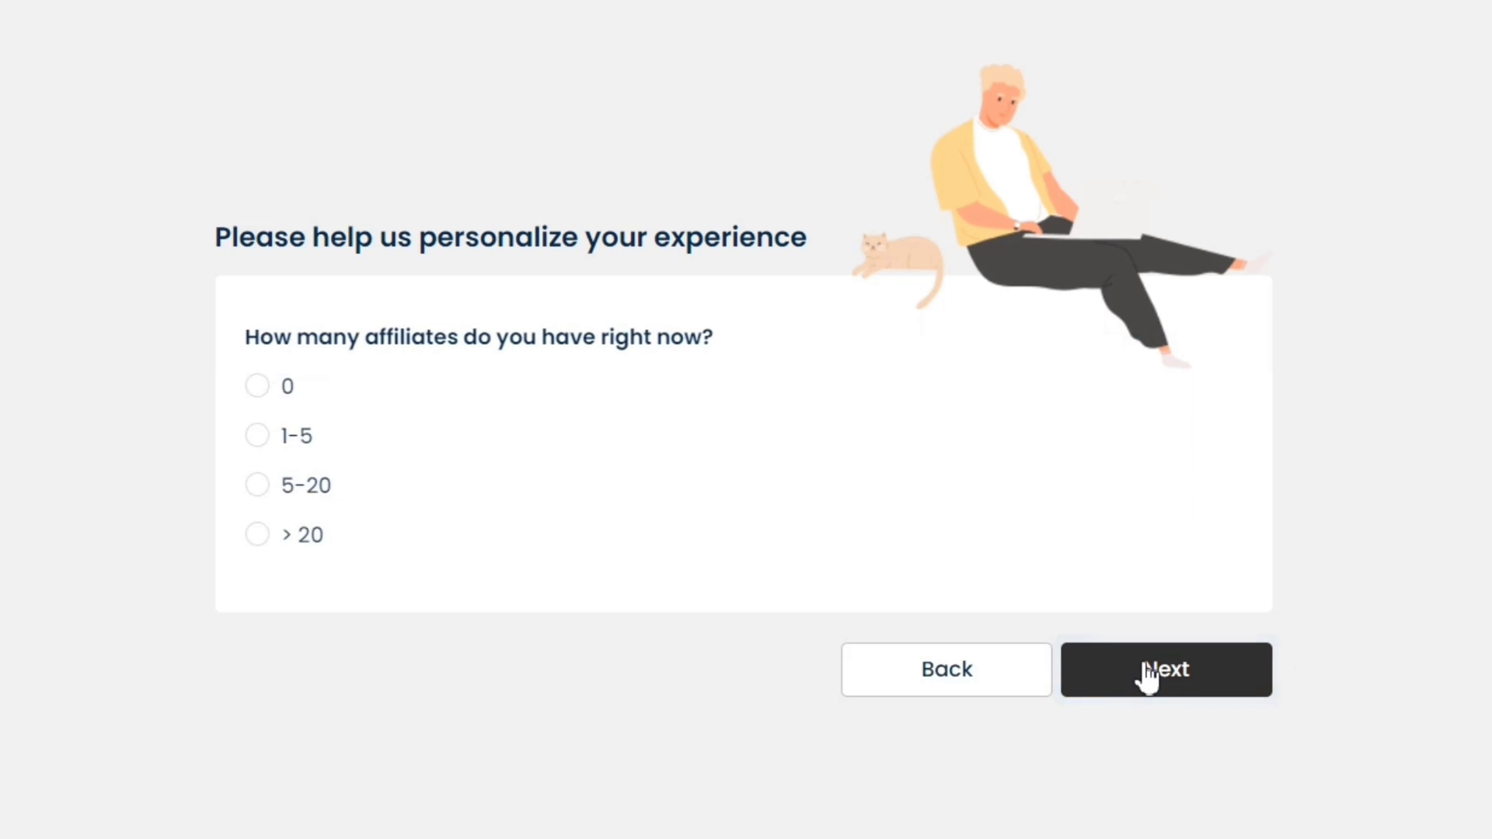
{"action": "left_click", "coordinate": [265, 393]}
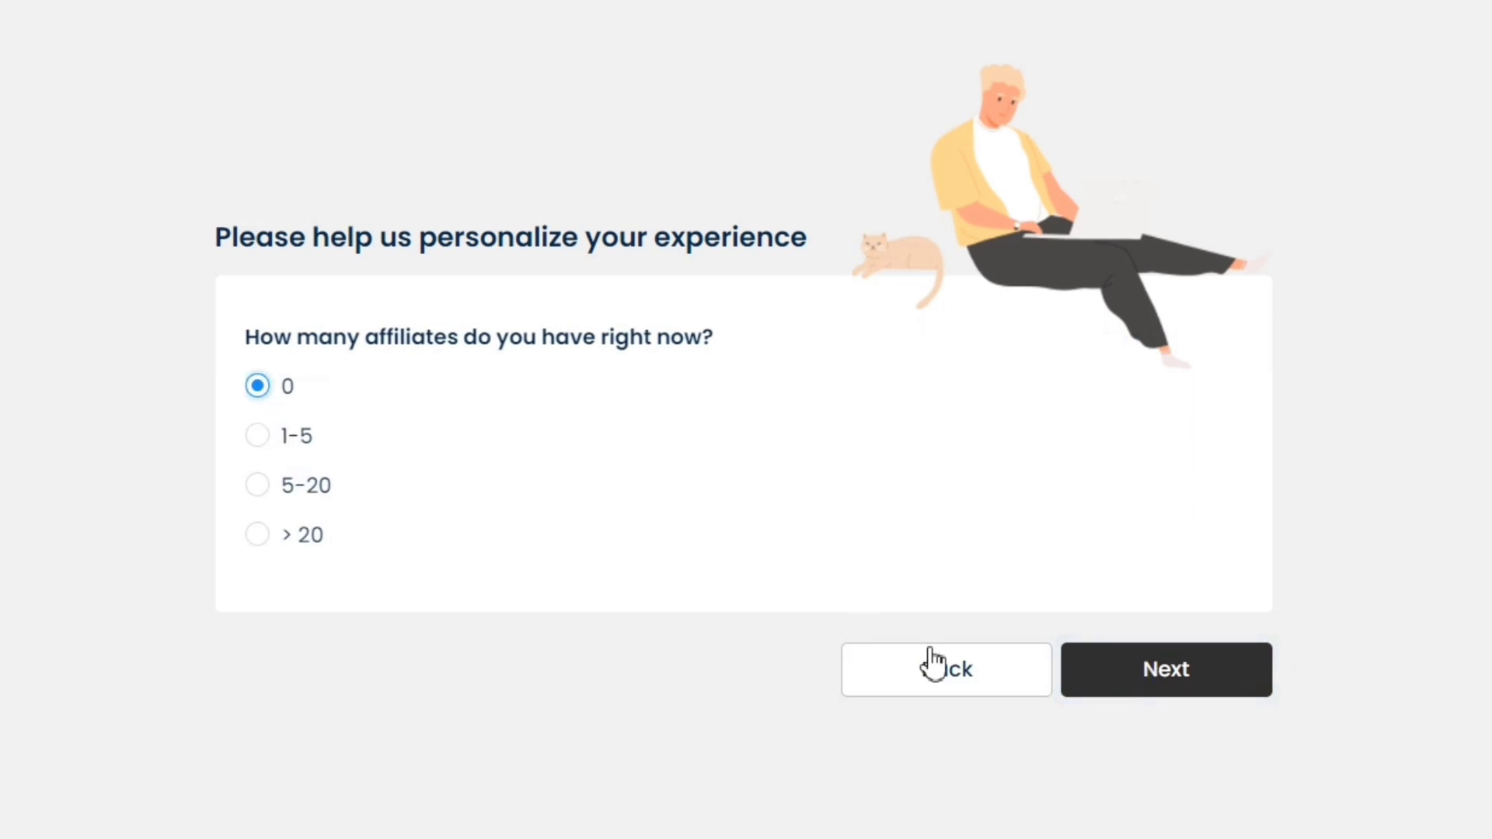
{"action": "left_click", "coordinate": [1139, 686]}
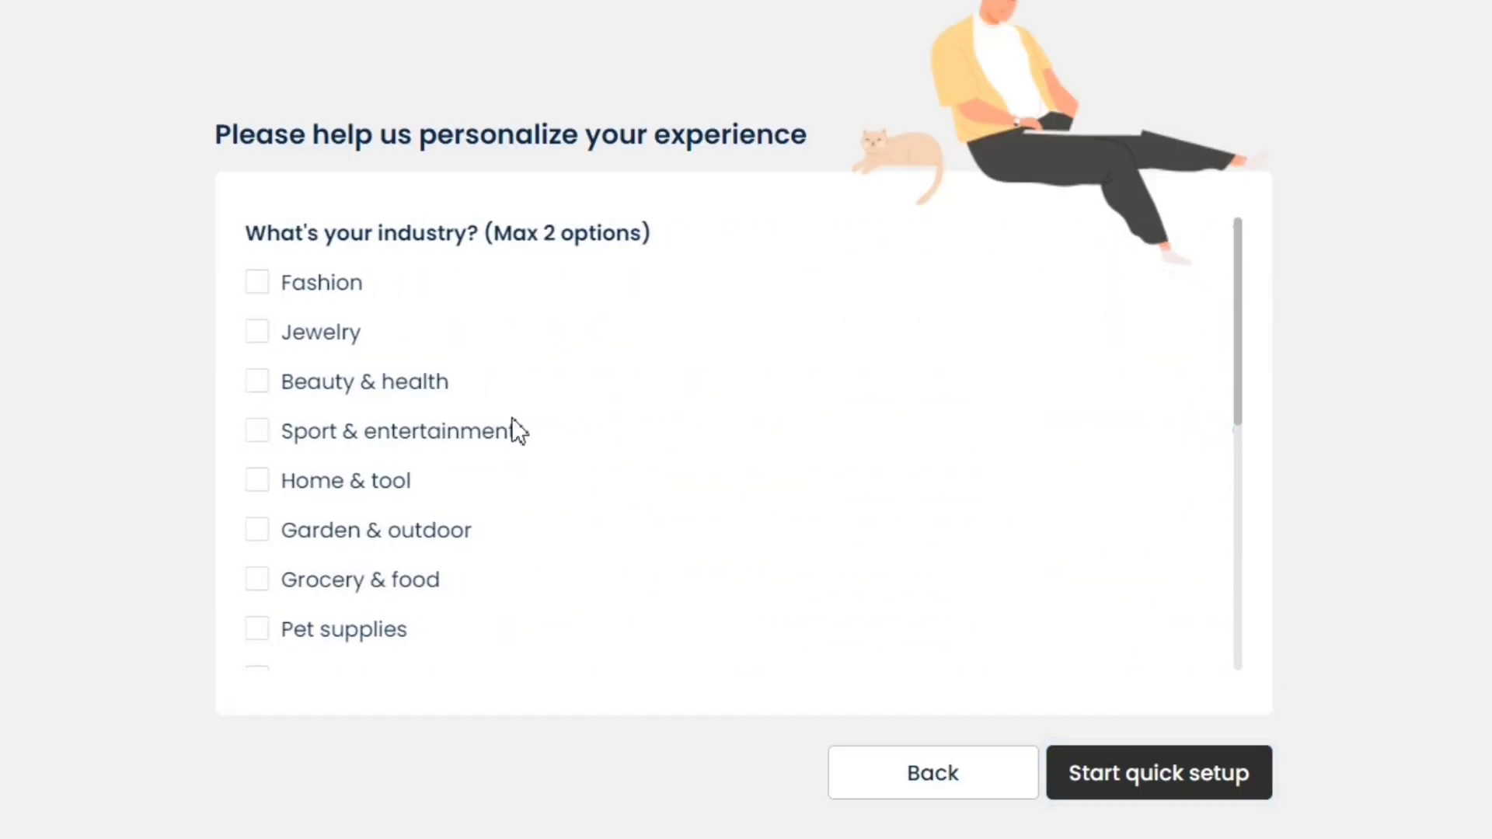
{"action": "left_click", "coordinate": [262, 286]}
{"action": "left_click", "coordinate": [1182, 774]}
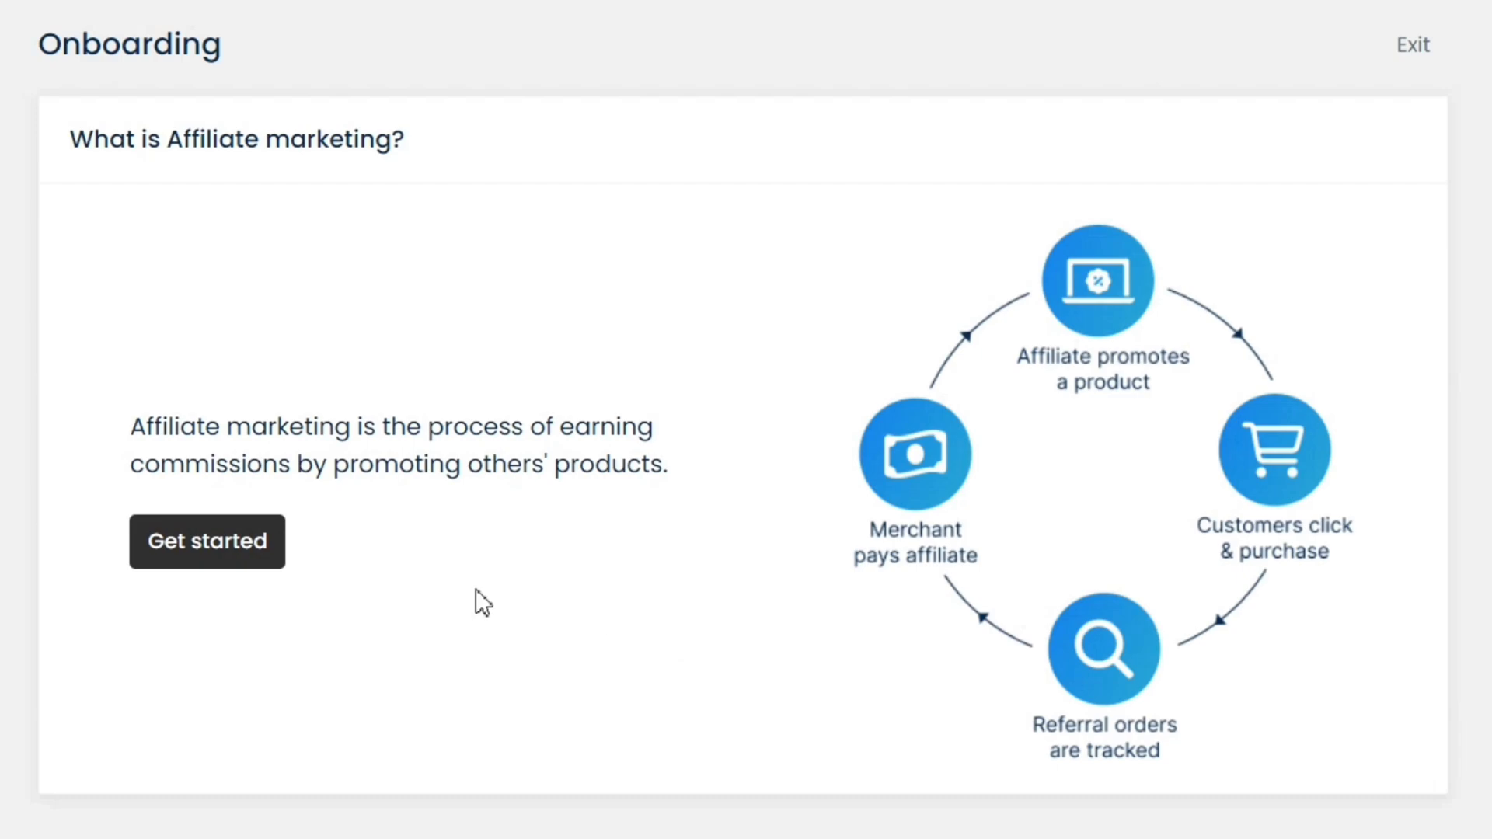
Begin the program setup walkthrough, leaving affiliate coupon tracking turned on
{"action": "left_click", "coordinate": [274, 554]}
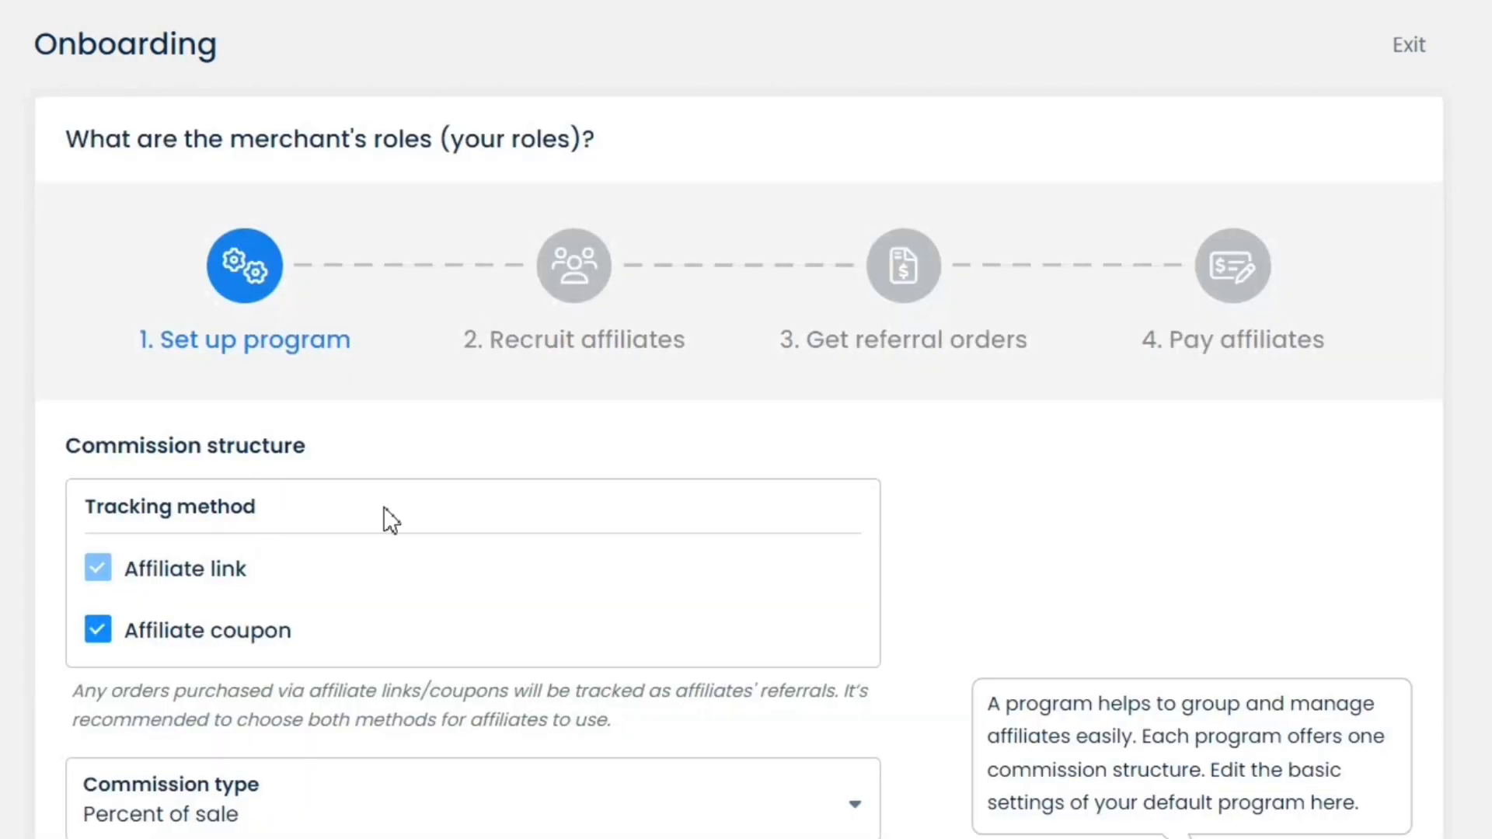
{"action": "scroll", "coordinate": [460, 490], "scroll_direction": "down", "scroll_amount": 1}
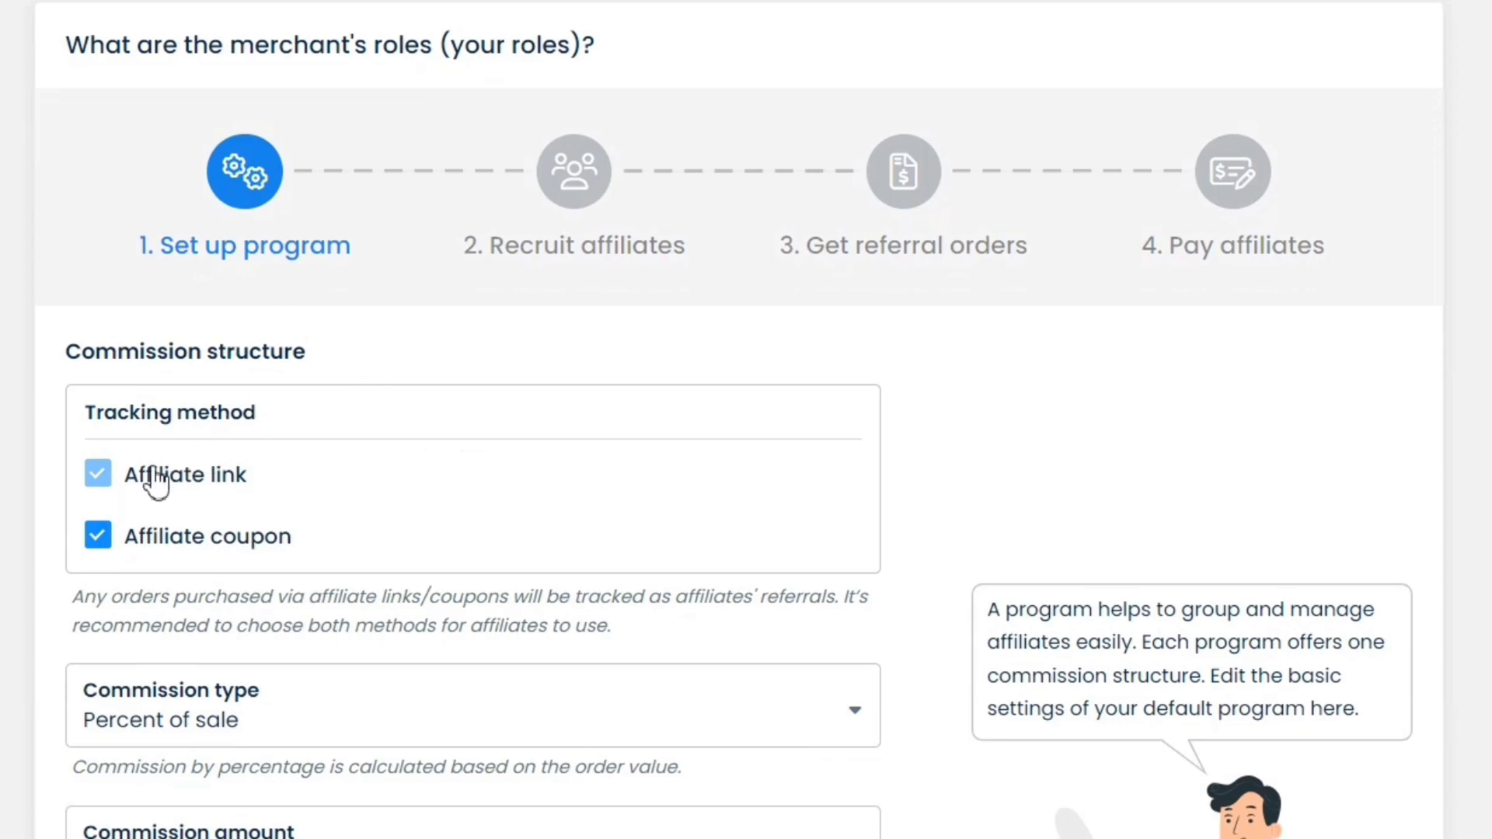
{"action": "left_click", "coordinate": [99, 538]}
{"action": "left_click", "coordinate": [107, 546]}
{"action": "scroll", "coordinate": [408, 525], "scroll_direction": "down", "scroll_amount": 2}
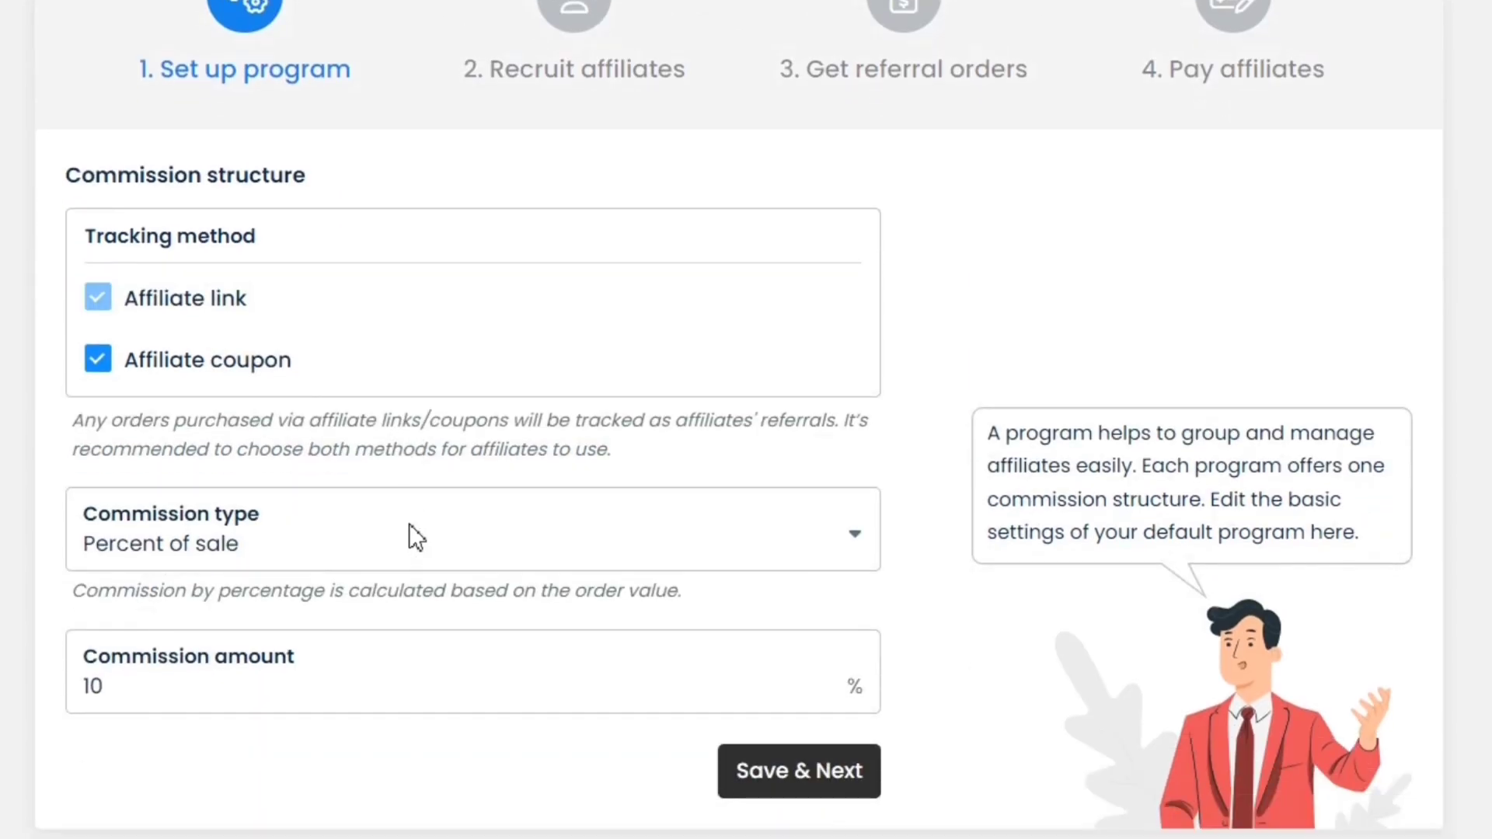
Set the commission type to Percent of sale with a 15% amount and save
{"action": "left_click", "coordinate": [406, 575]}
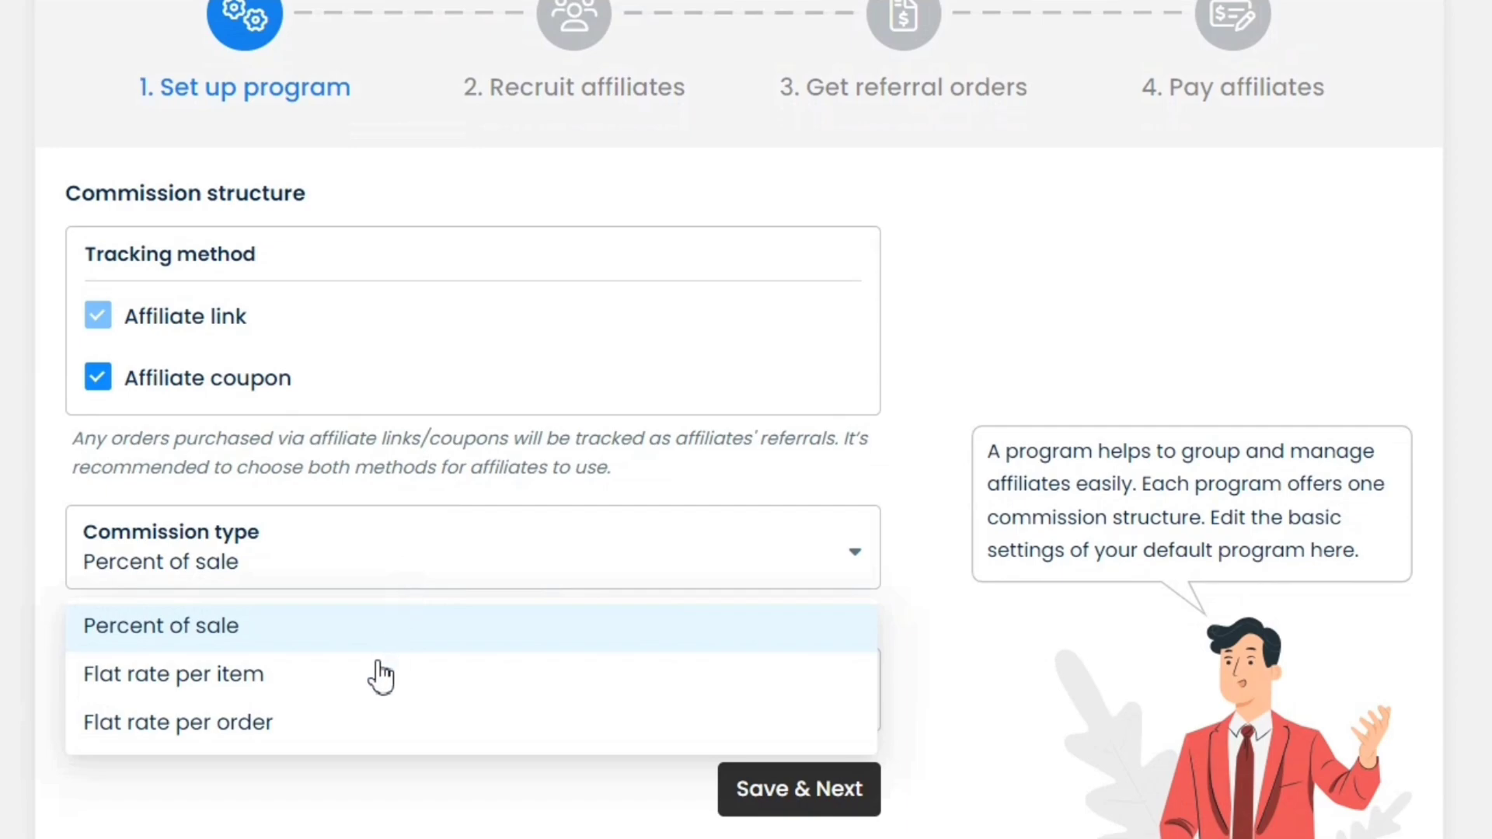
{"action": "left_click", "coordinate": [355, 678]}
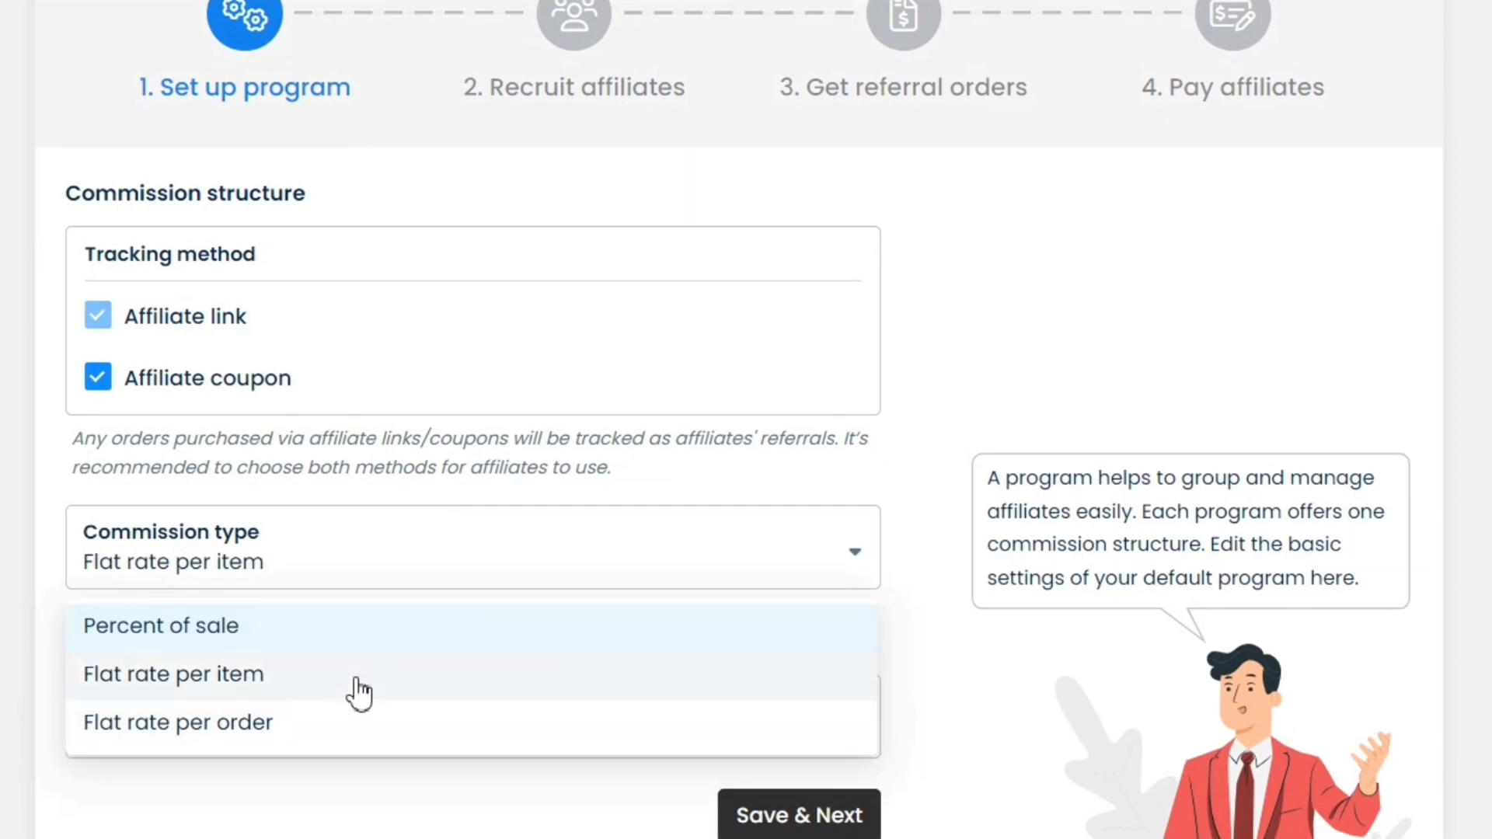
{"action": "left_click", "coordinate": [396, 579]}
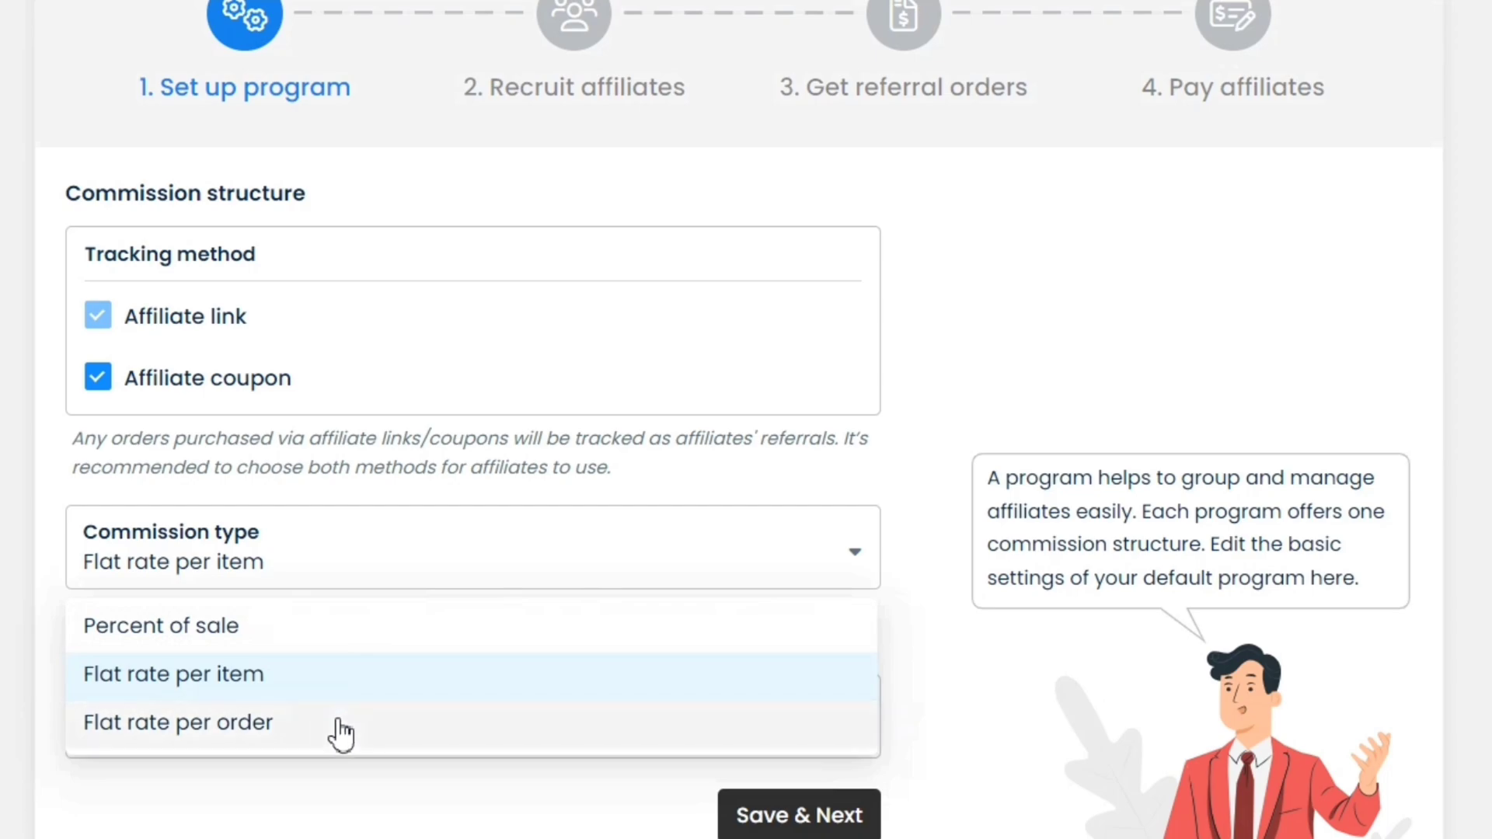
{"action": "left_click", "coordinate": [334, 723]}
{"action": "left_click", "coordinate": [394, 569]}
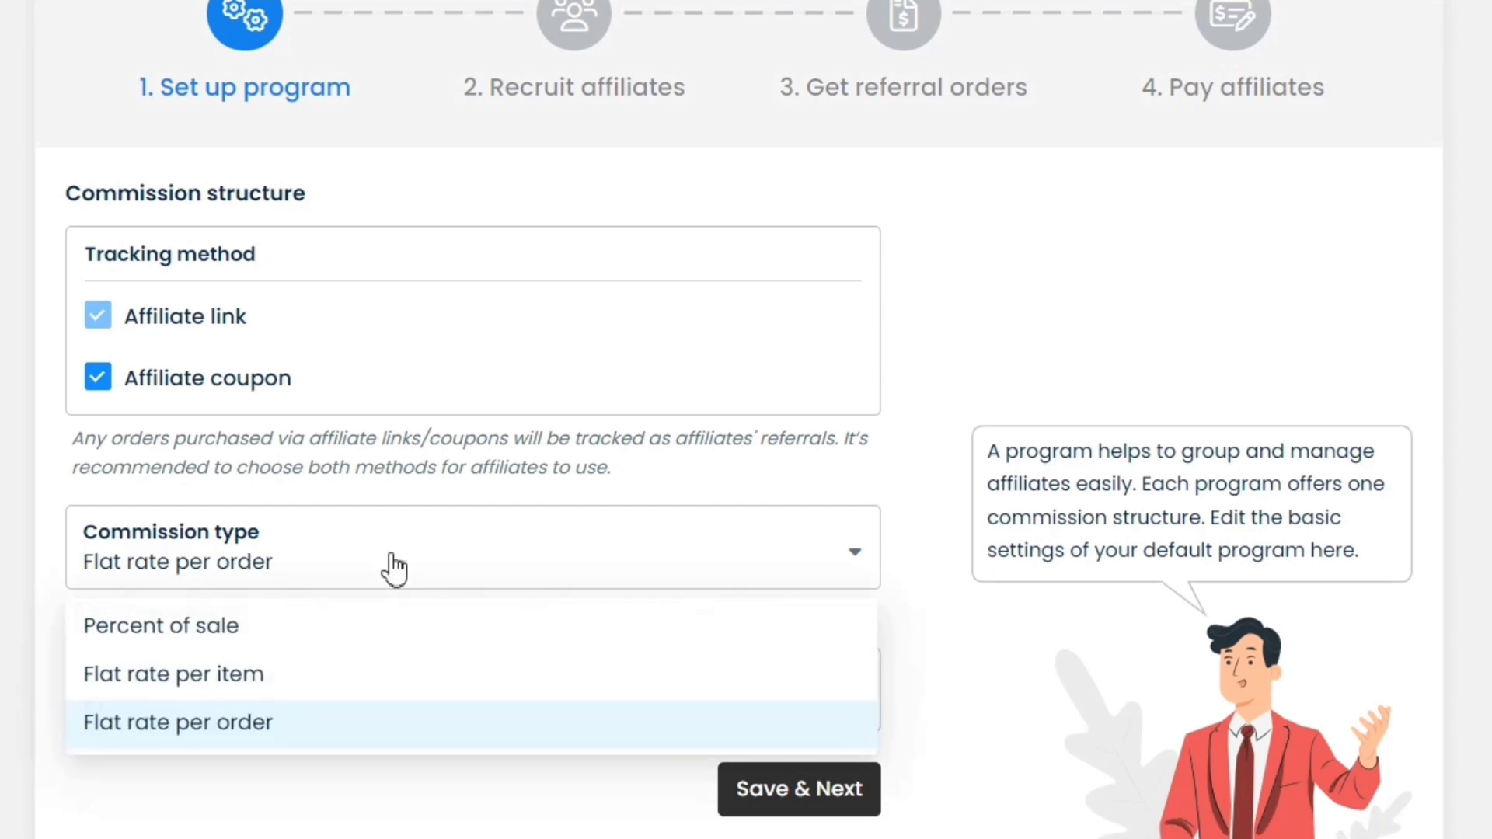
{"action": "left_click", "coordinate": [331, 628]}
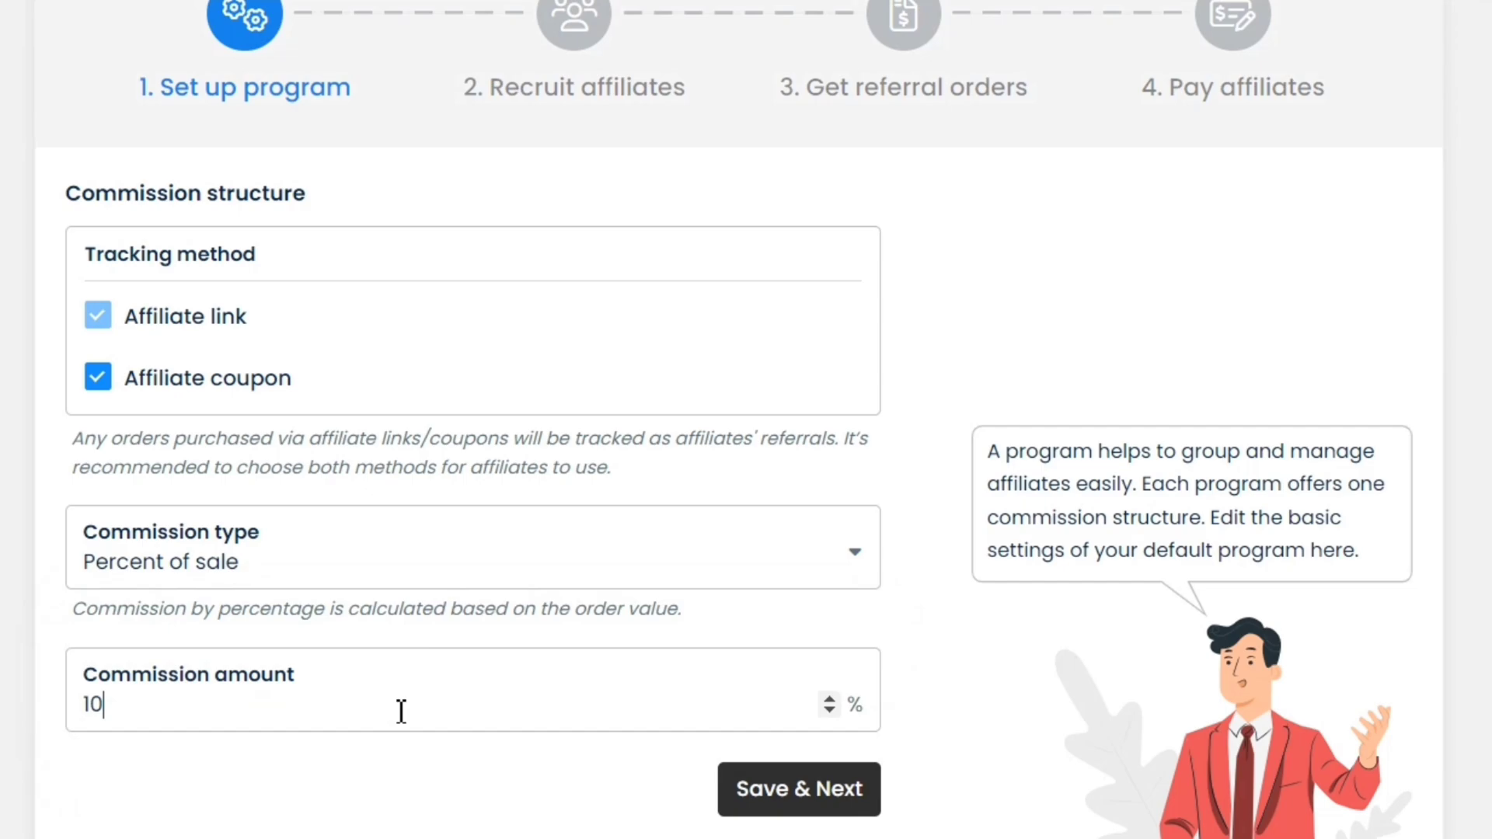
{"action": "left_click", "coordinate": [150, 711]}
{"action": "type", "text": "15"}
{"action": "left_click", "coordinate": [179, 763]}
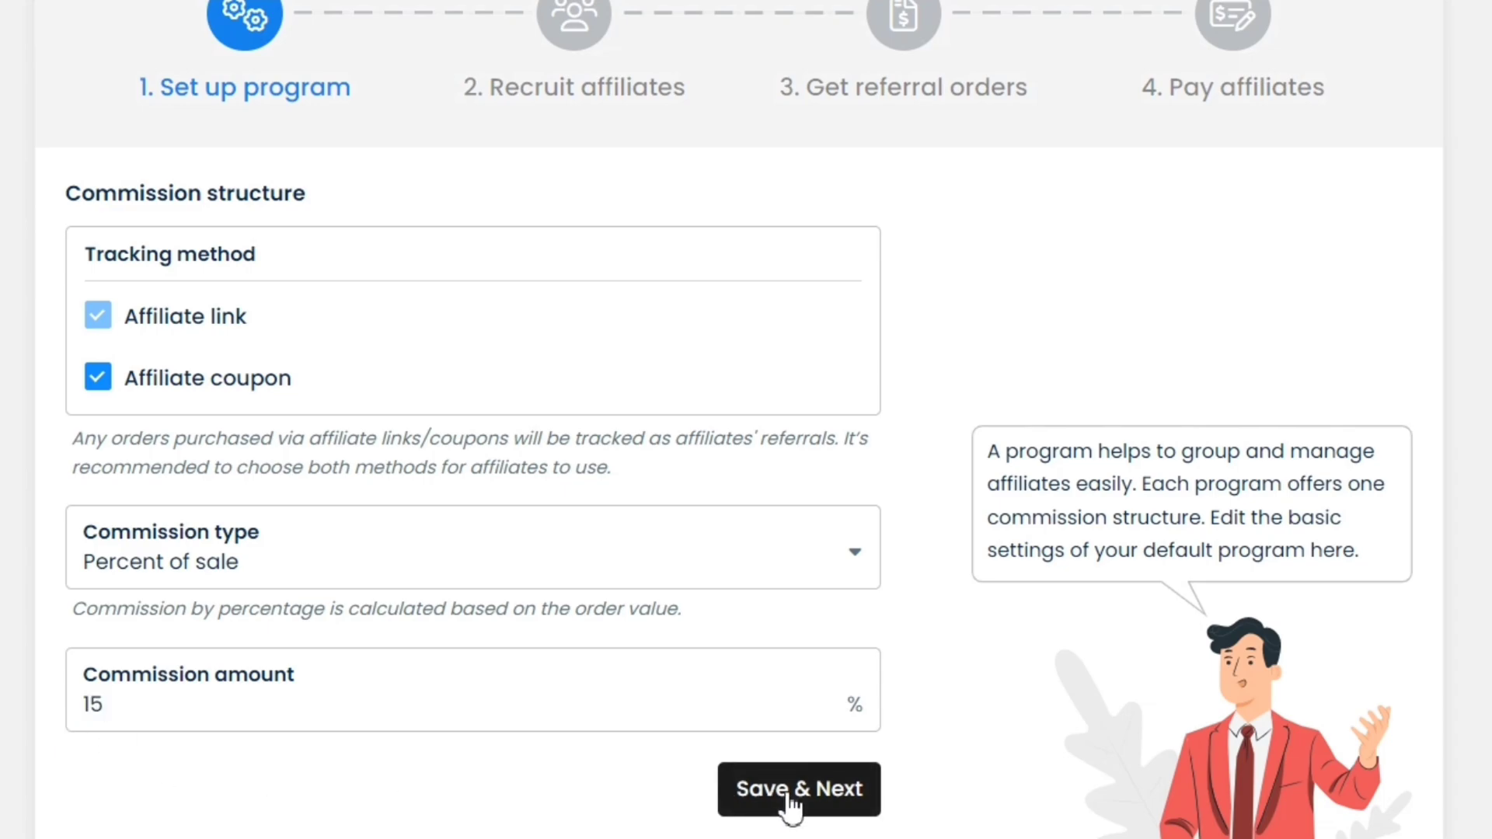
{"action": "left_click", "coordinate": [823, 794]}
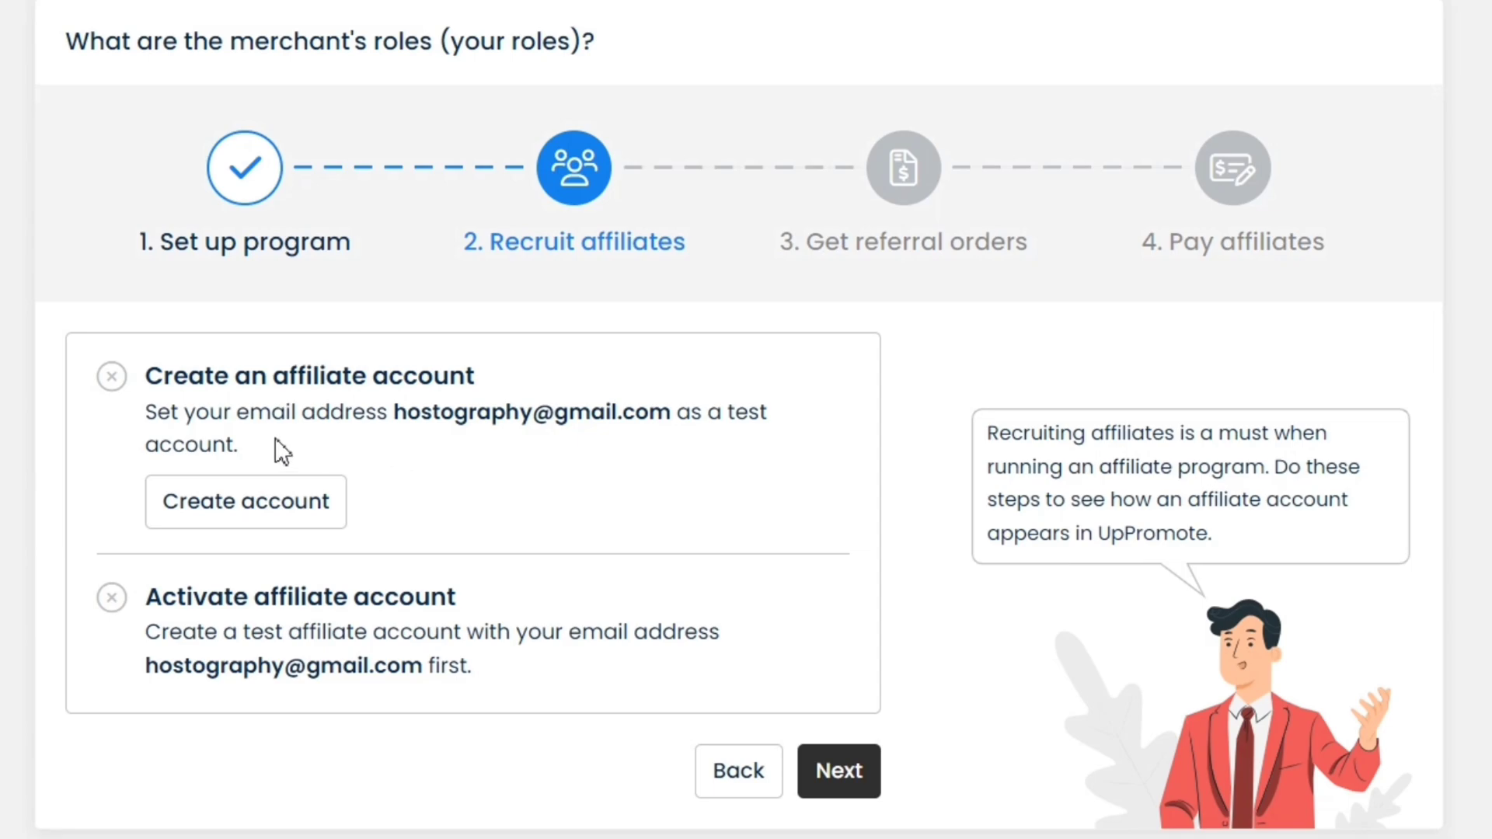
Create the test affiliate account with a password entered and confirmed
{"action": "left_click_drag", "start_coordinate": [132, 417], "coordinate": [282, 443]}
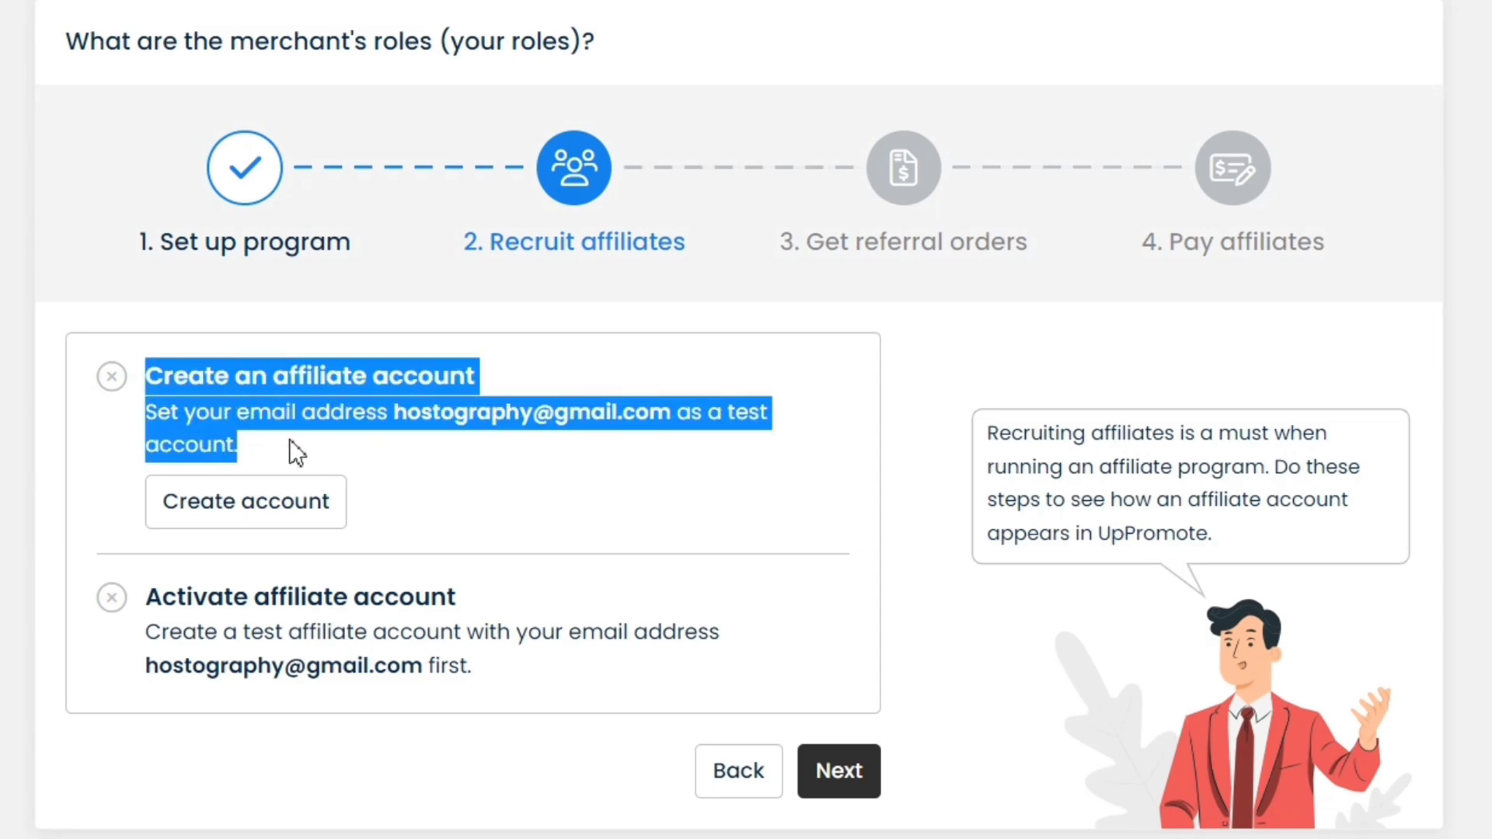
{"action": "left_click", "coordinate": [289, 451]}
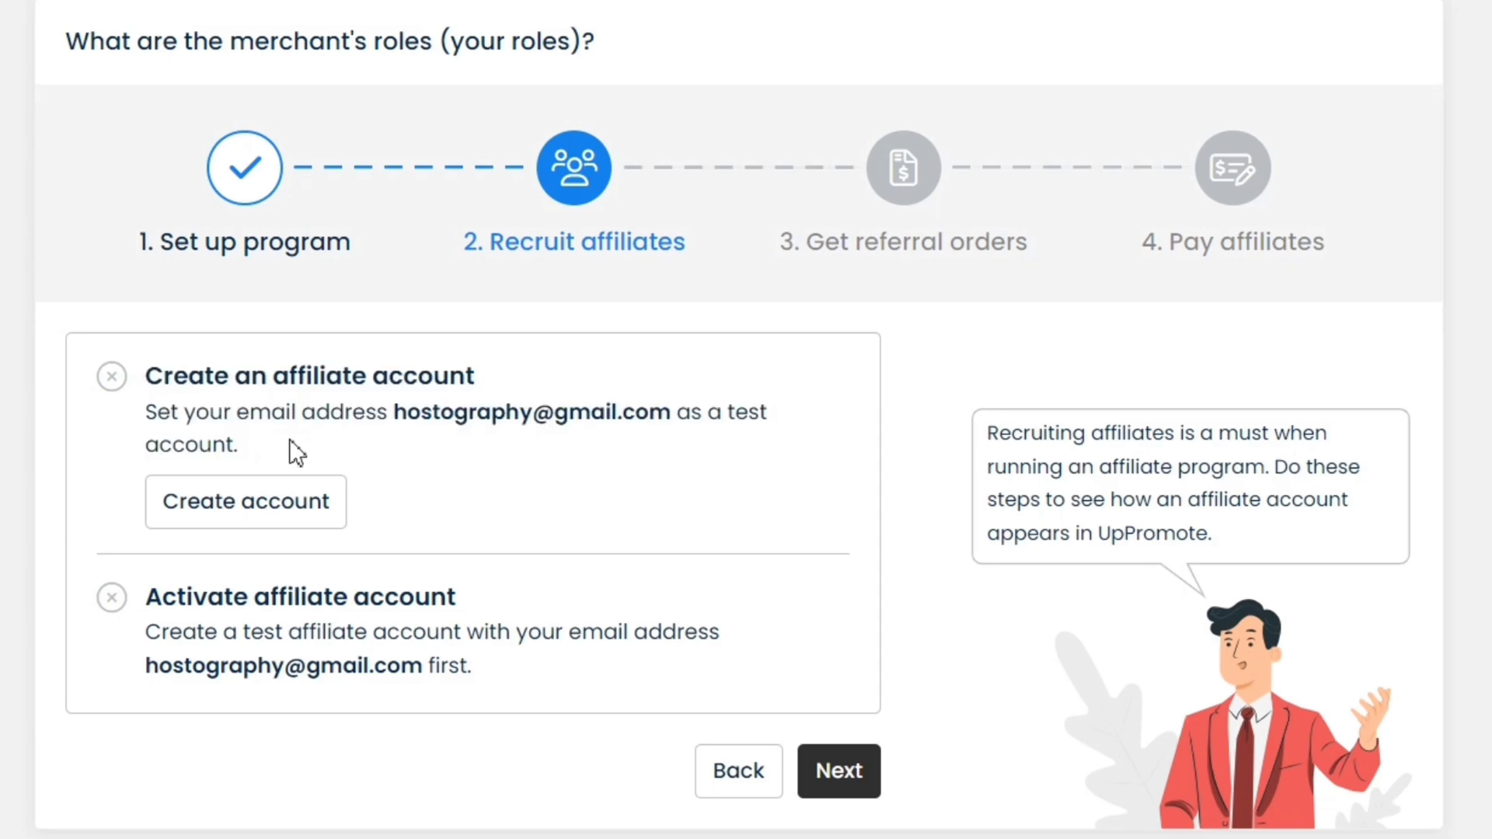
{"action": "left_click", "coordinate": [286, 526]}
{"action": "left_click", "coordinate": [523, 423]}
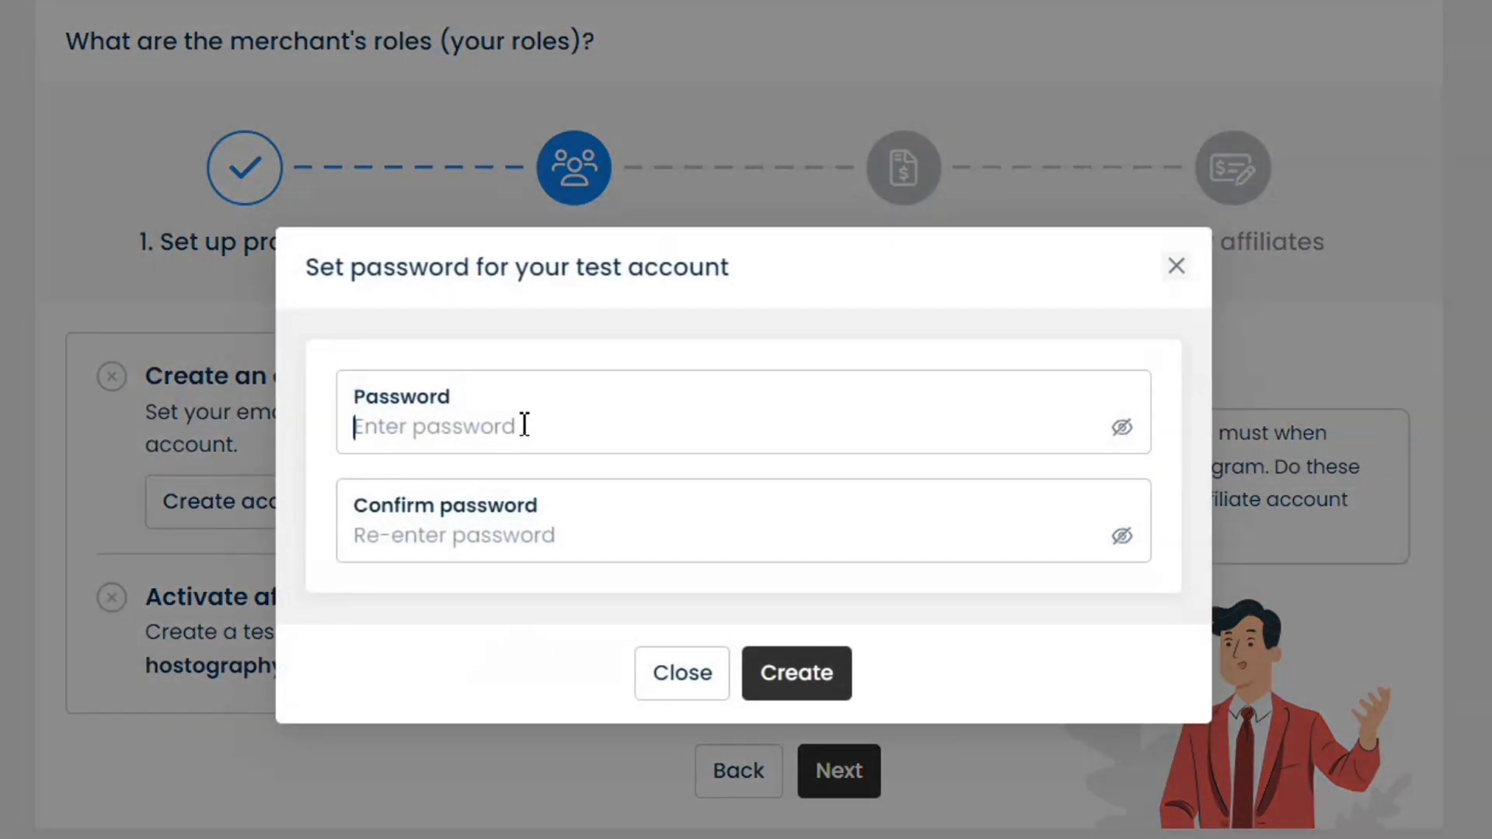
{"action": "type", "text": "••••••••••"}
{"action": "left_click", "coordinate": [524, 536]}
{"action": "type", "text": "••••••••••"}
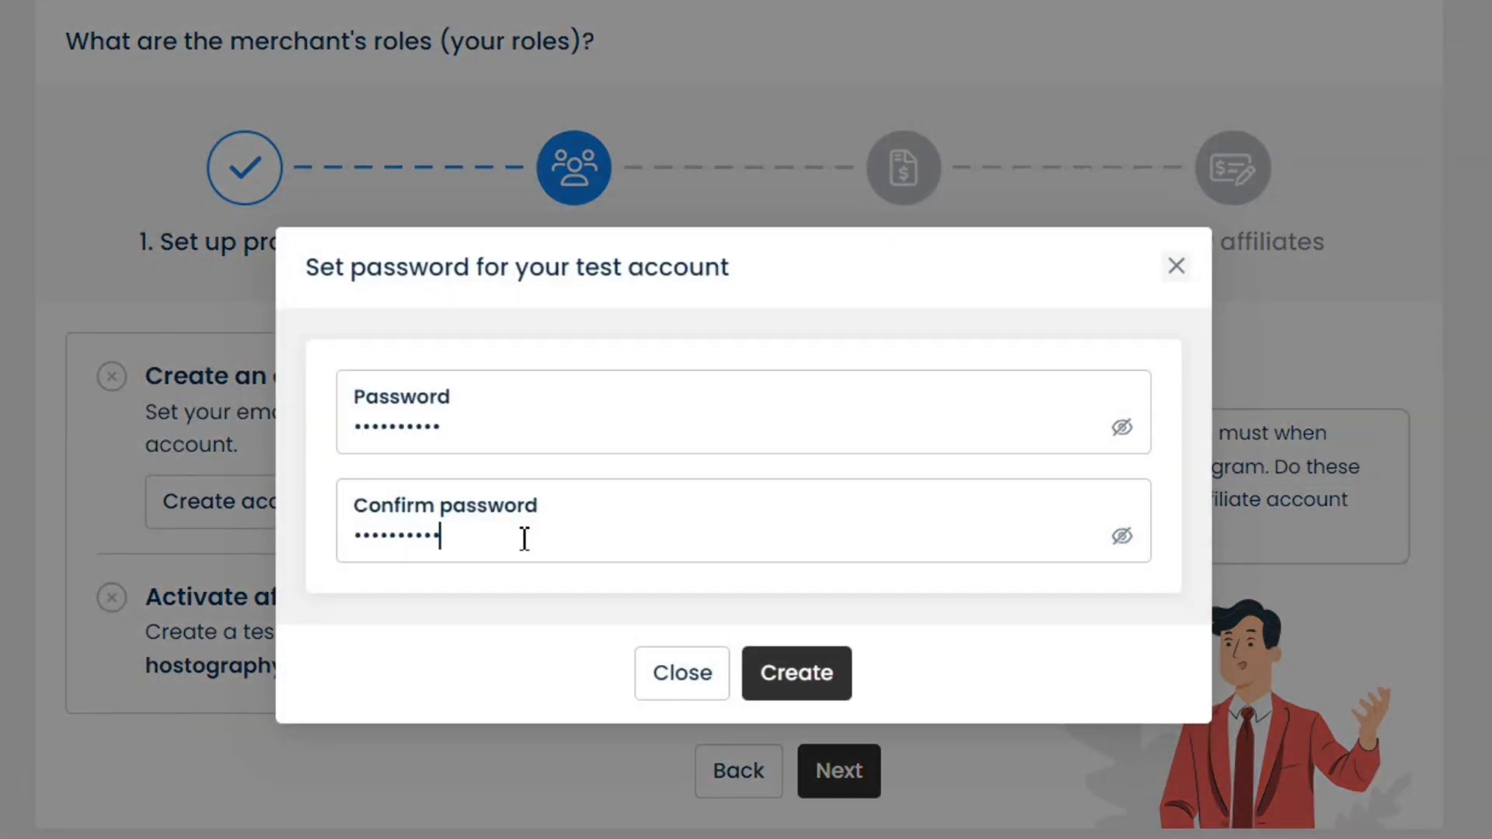
{"action": "left_click", "coordinate": [799, 666]}
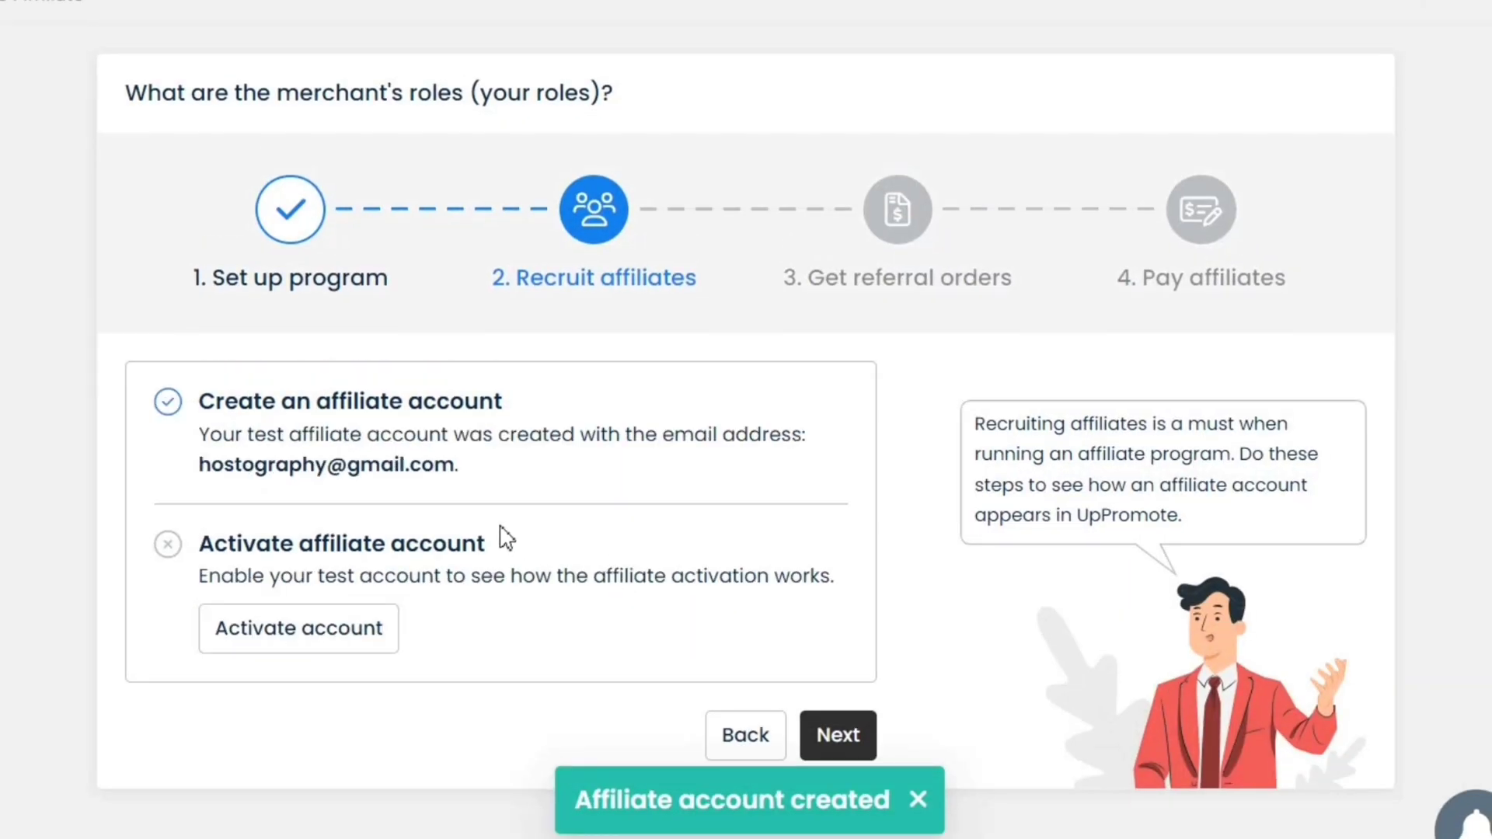
Activate the test affiliate account and continue to the referral orders step
{"action": "left_click", "coordinate": [340, 632]}
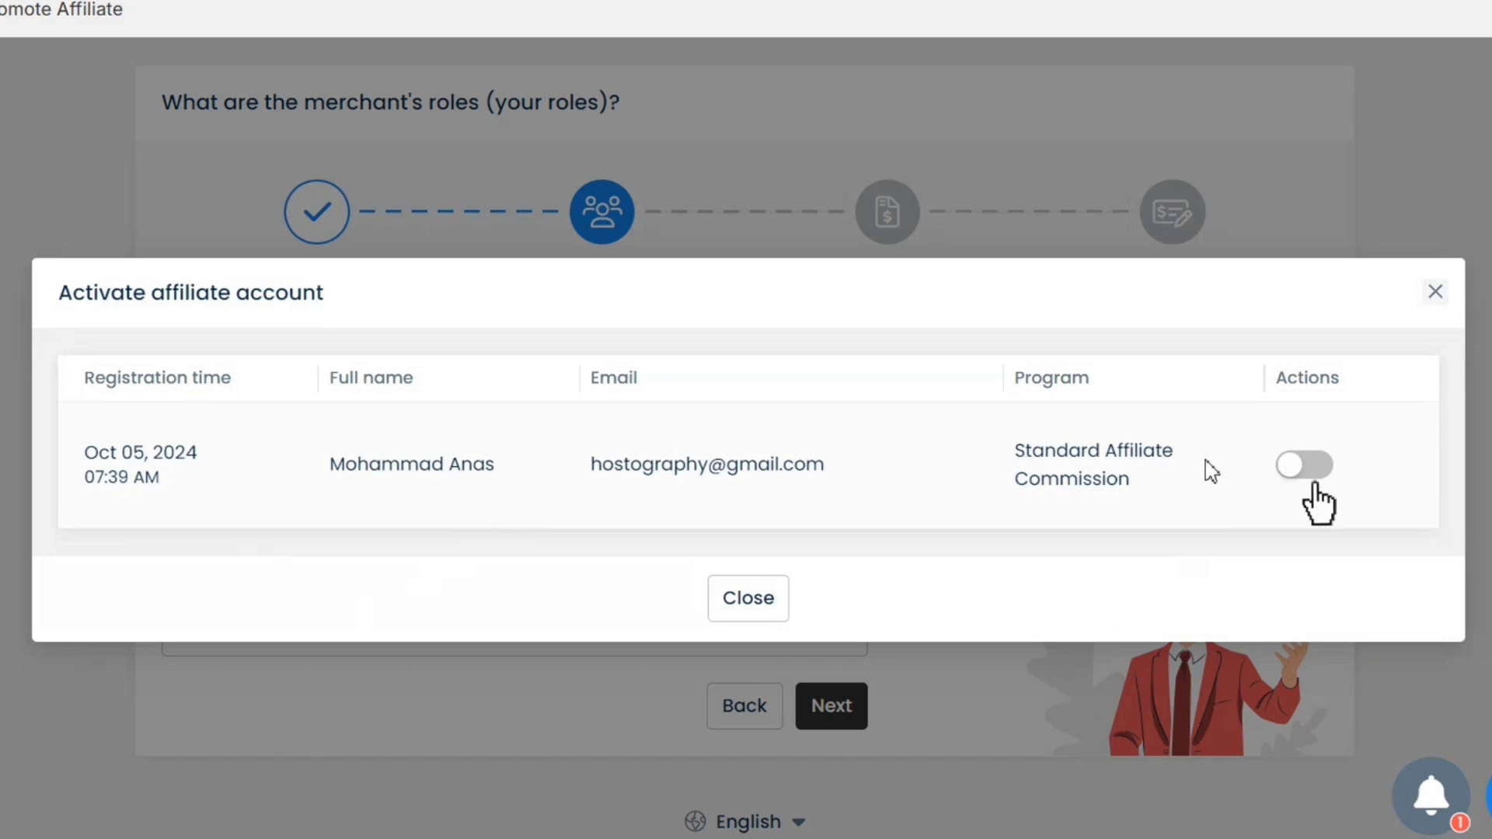
{"action": "left_click", "coordinate": [1306, 466]}
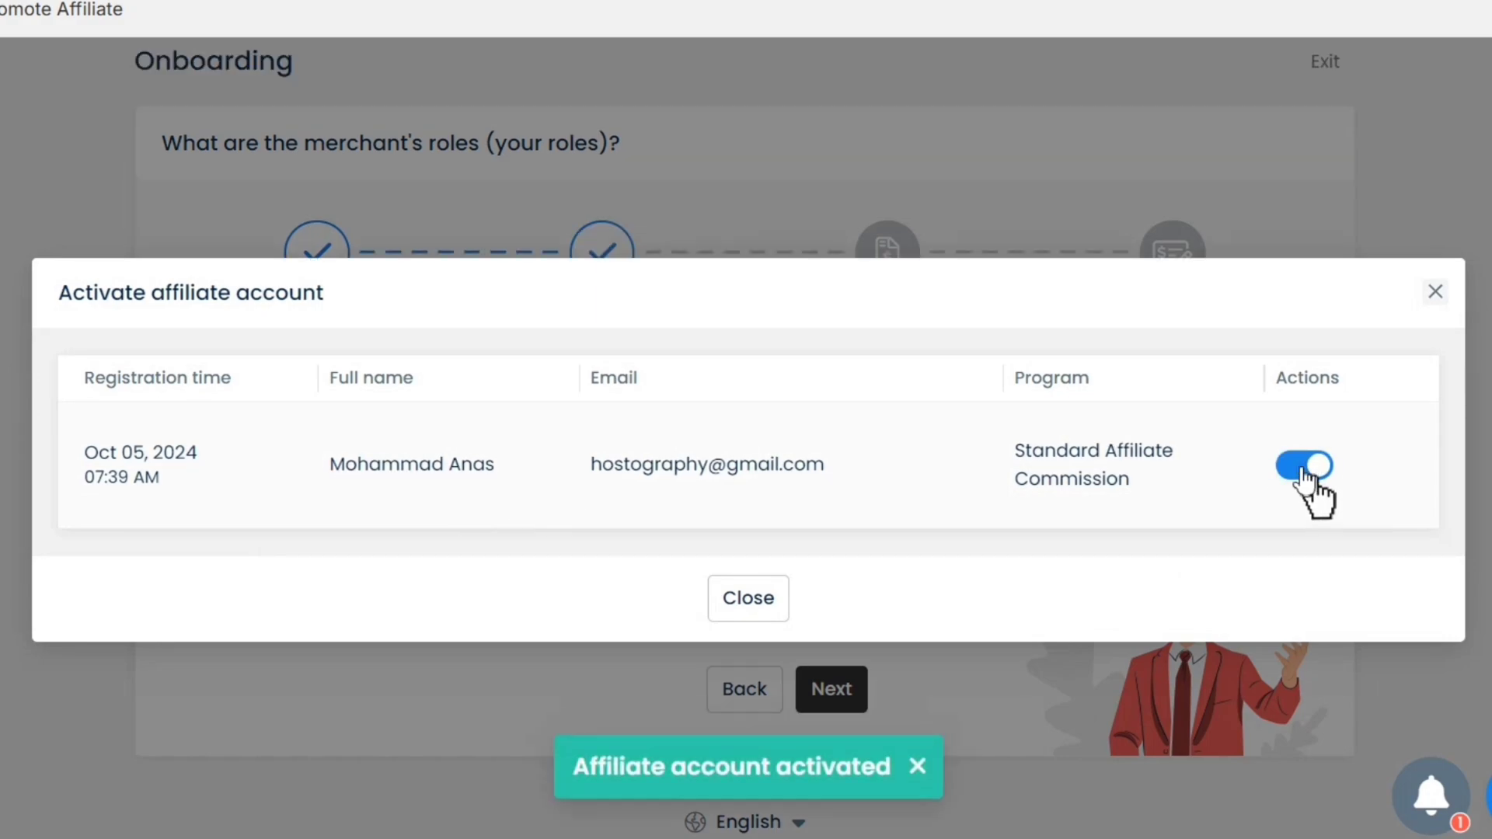
{"action": "left_click", "coordinate": [752, 603]}
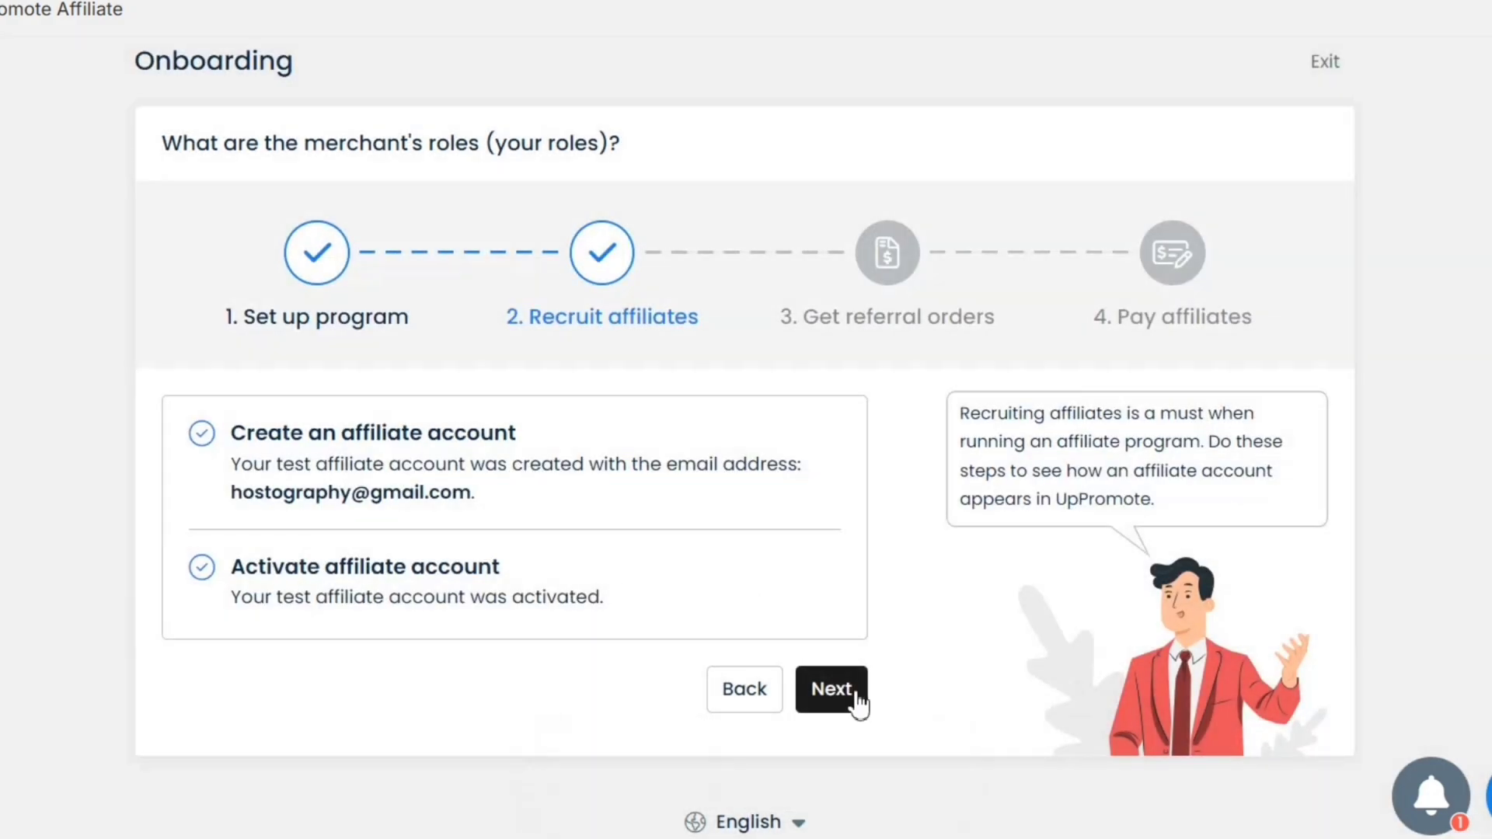
{"action": "left_click", "coordinate": [833, 695]}
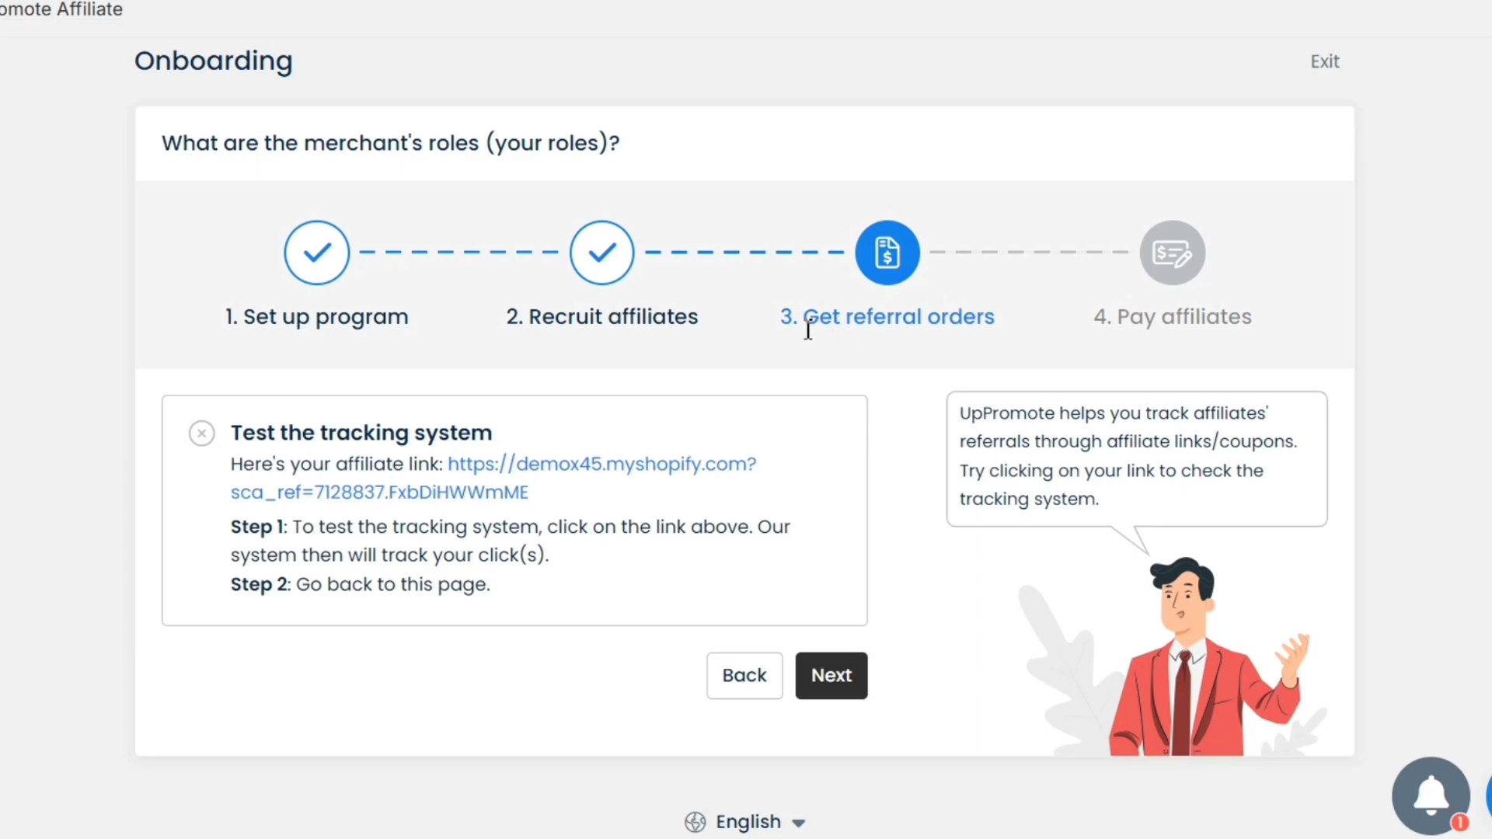
Open the test affiliate link in the store to record a tracked click, then close it
{"action": "left_click_drag", "start_coordinate": [773, 321], "coordinate": [1033, 319]}
{"action": "left_click", "coordinate": [1032, 319]}
{"action": "left_click", "coordinate": [631, 465]}
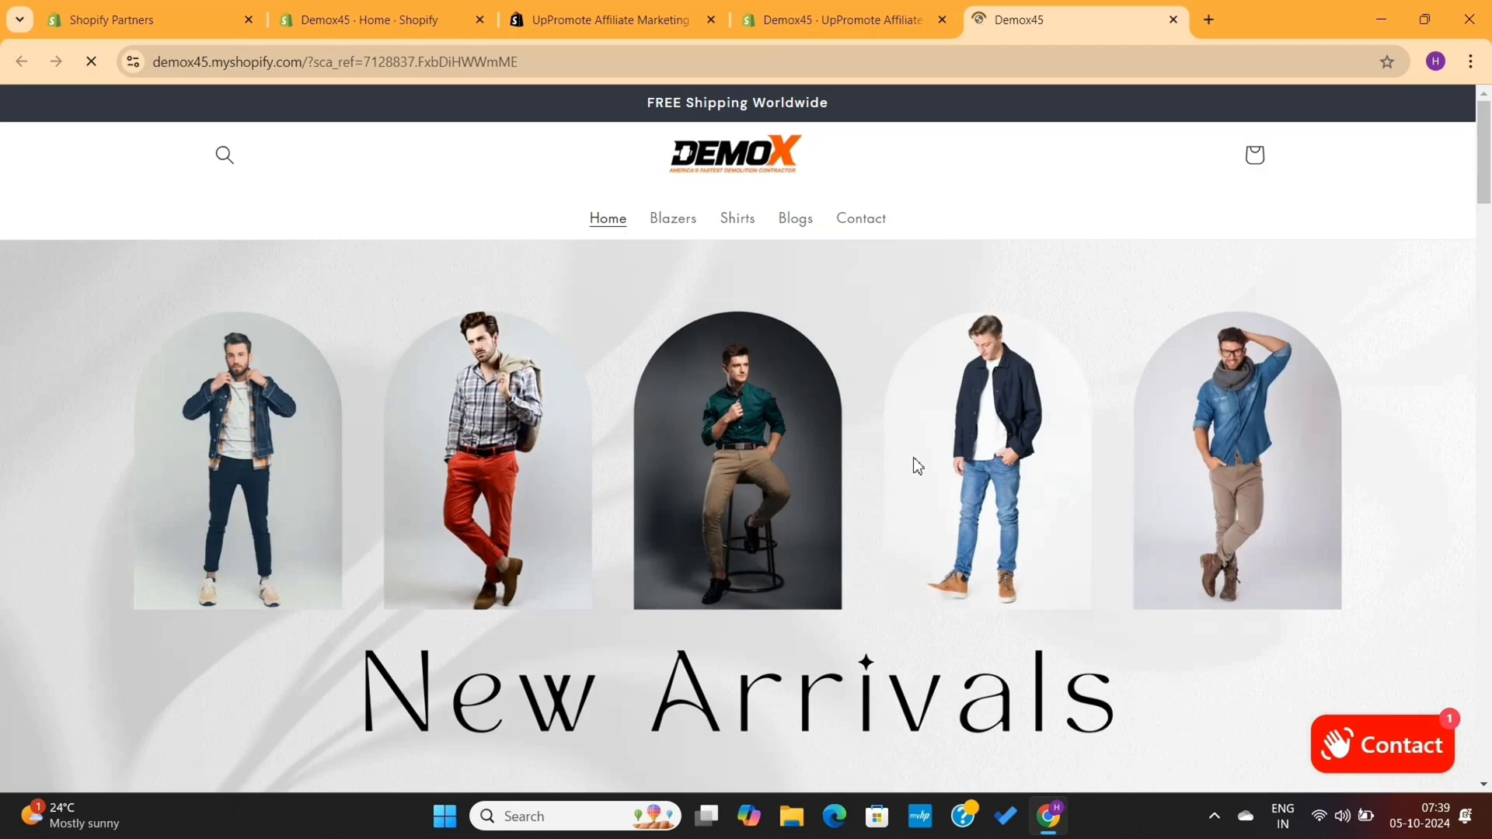
{"action": "scroll", "coordinate": [914, 463], "scroll_direction": "down", "scroll_amount": 15}
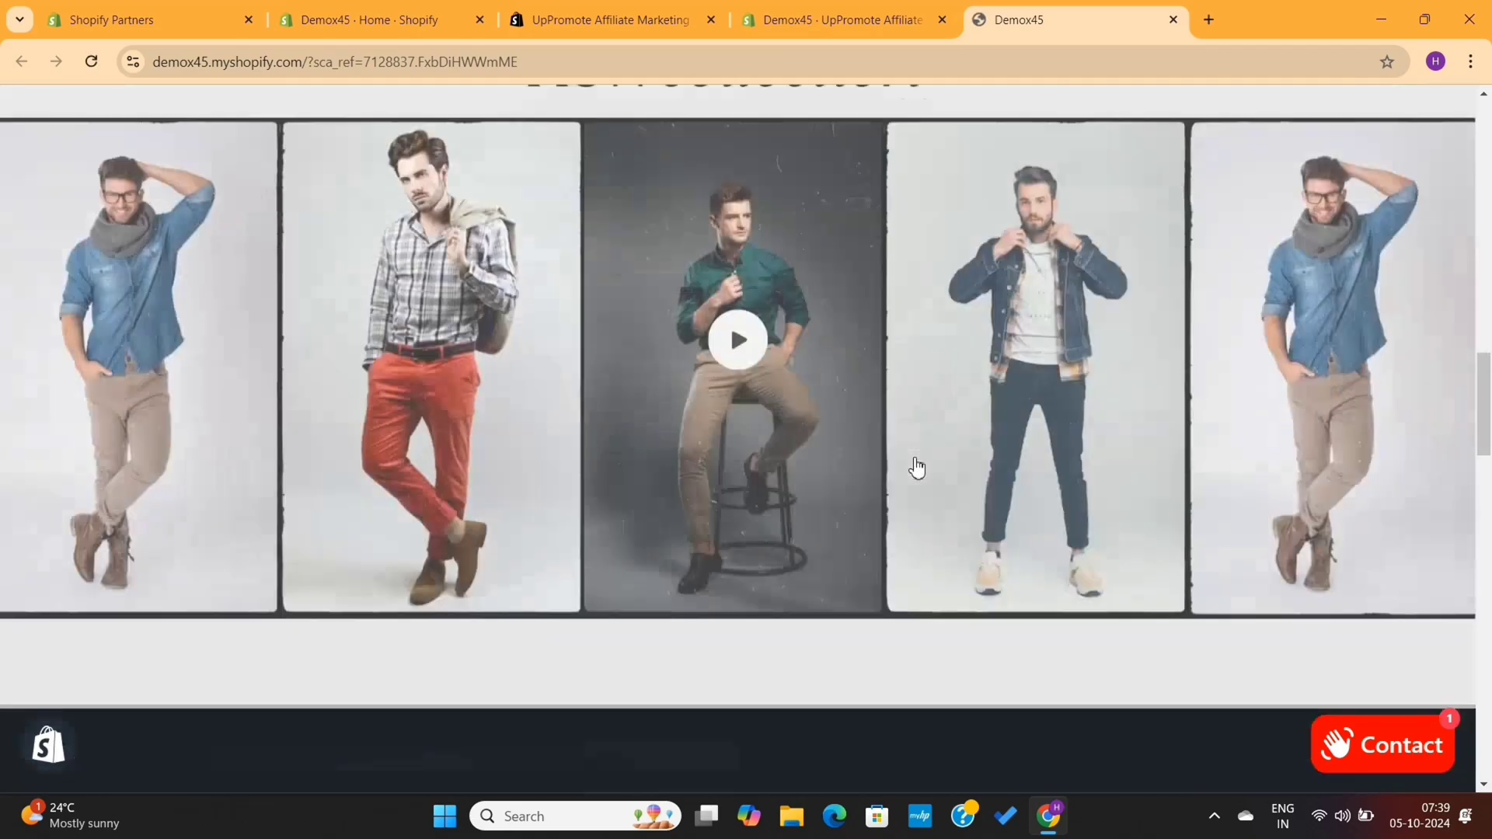
{"action": "scroll", "coordinate": [916, 467], "scroll_direction": "down", "scroll_amount": 4}
{"action": "left_click", "coordinate": [1173, 20]}
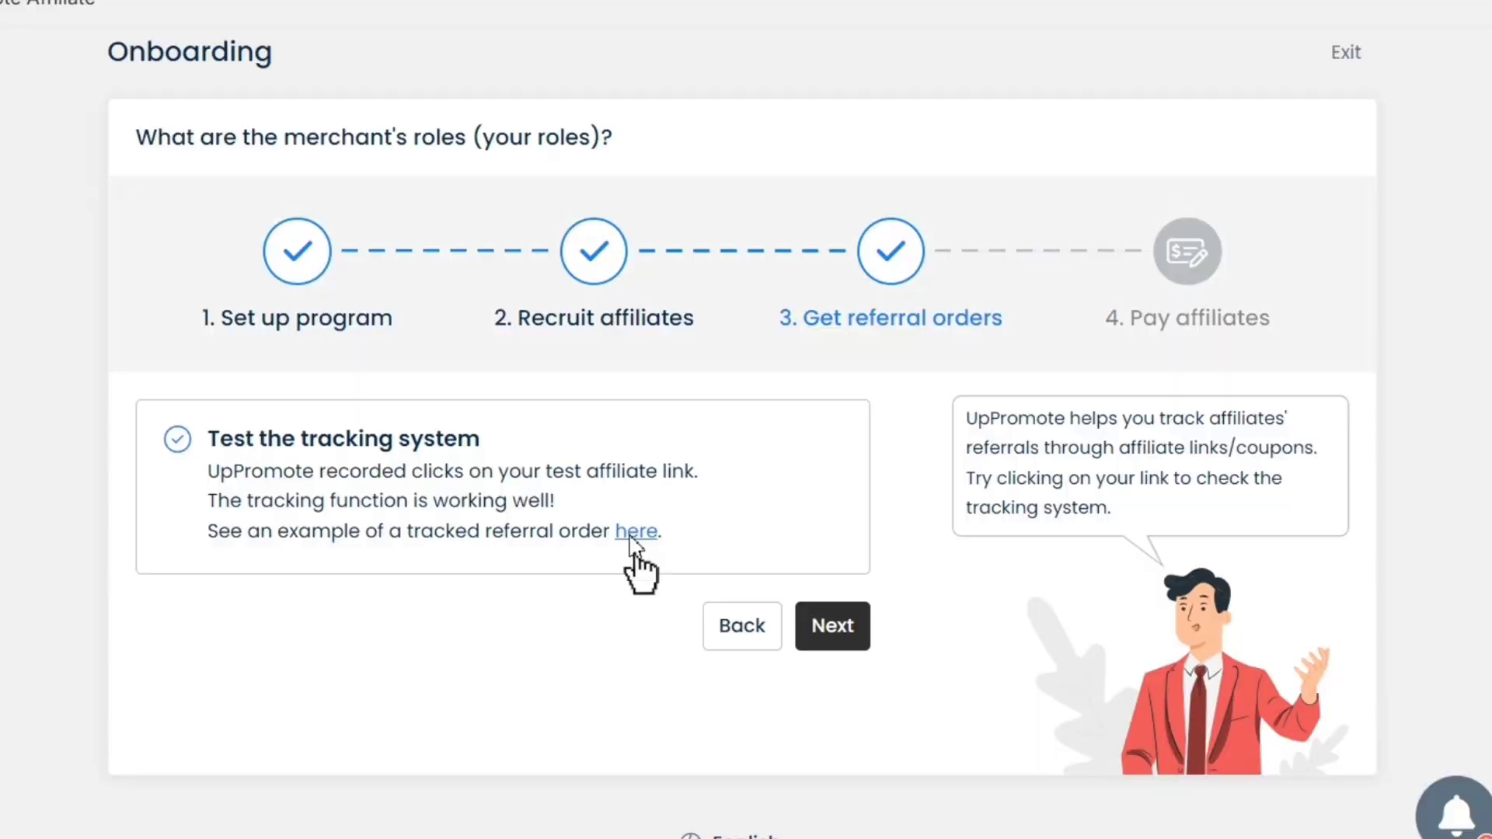
View the example tracked referral, then continue to the Pay affiliates step
{"action": "left_click", "coordinate": [634, 533]}
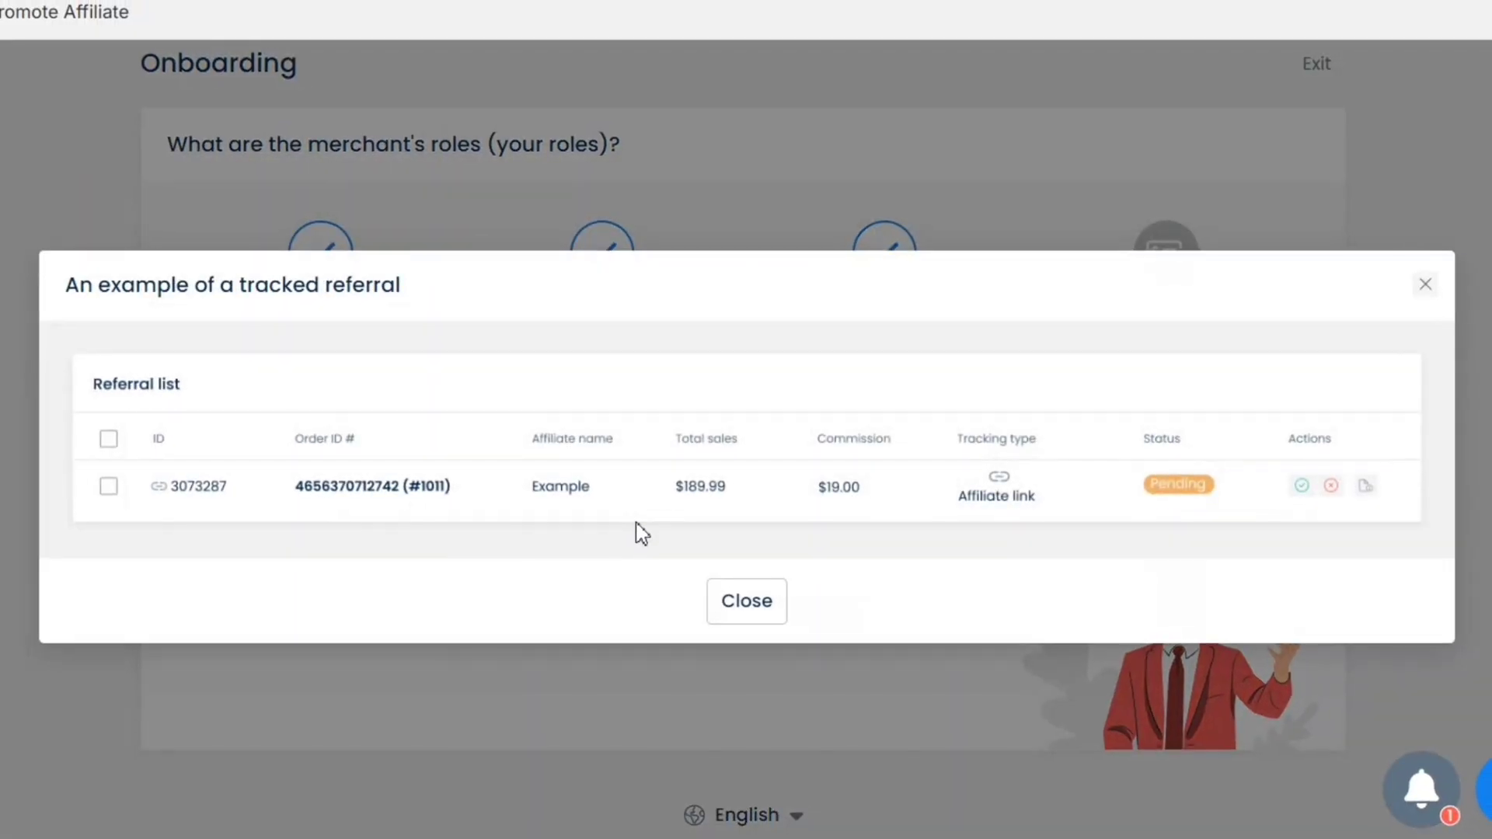
{"action": "left_click", "coordinate": [756, 624]}
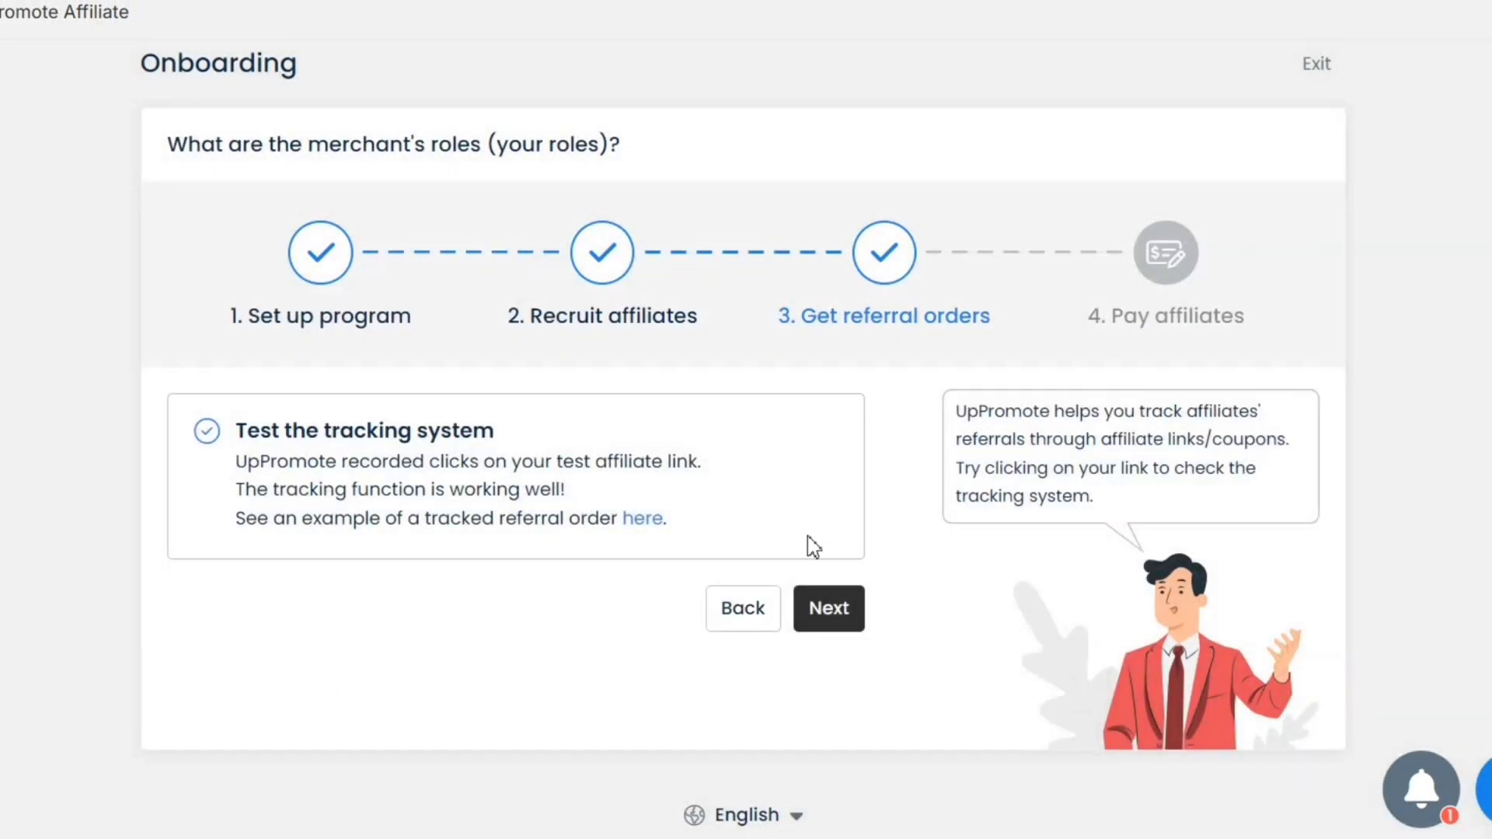
{"action": "left_click", "coordinate": [830, 614]}
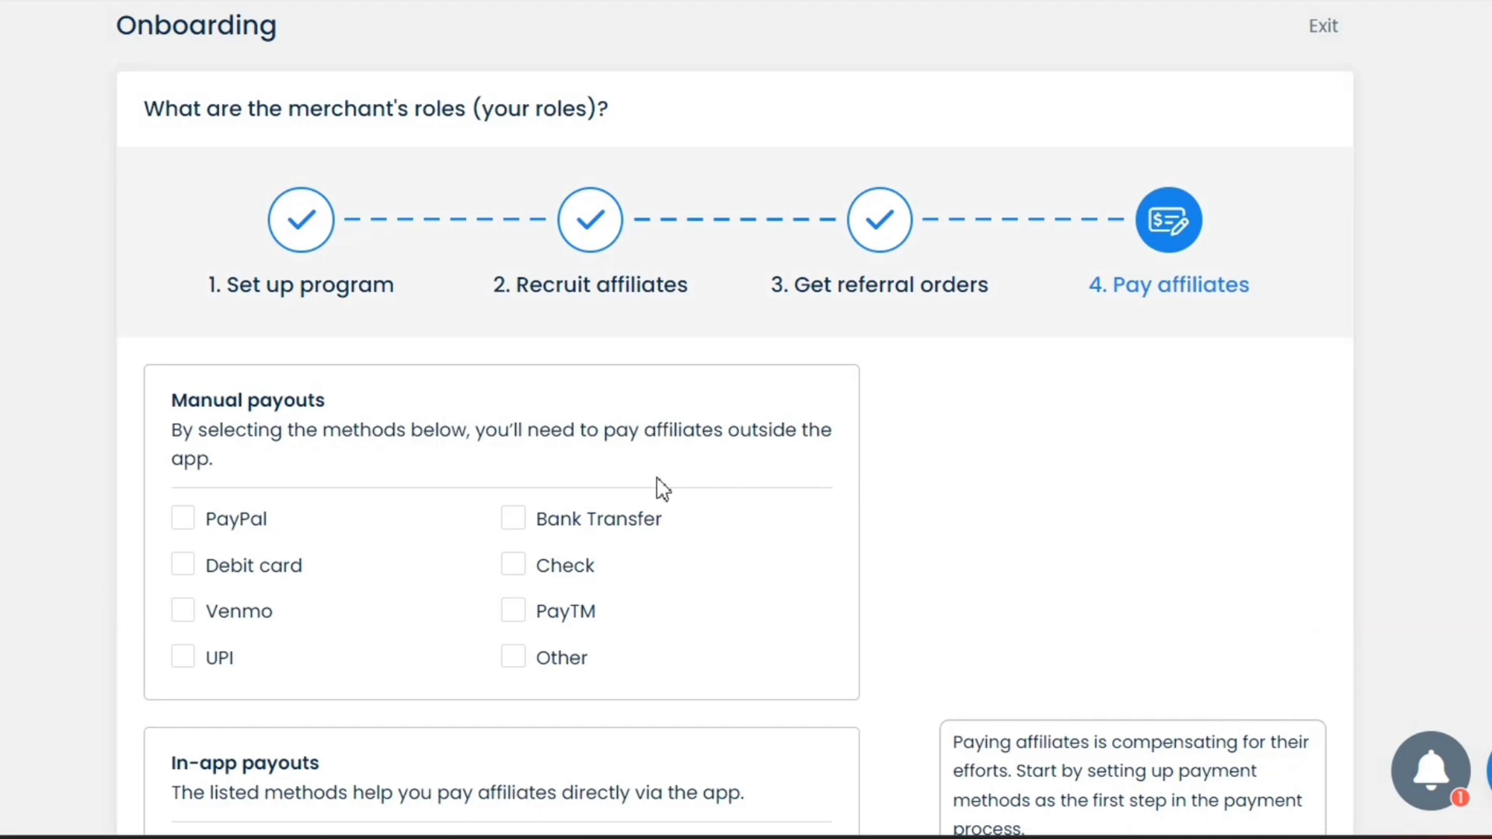
Accept Check and UPI as manual payout methods and save to finish onboarding
{"action": "scroll", "coordinate": [476, 487], "scroll_direction": "down", "scroll_amount": 4}
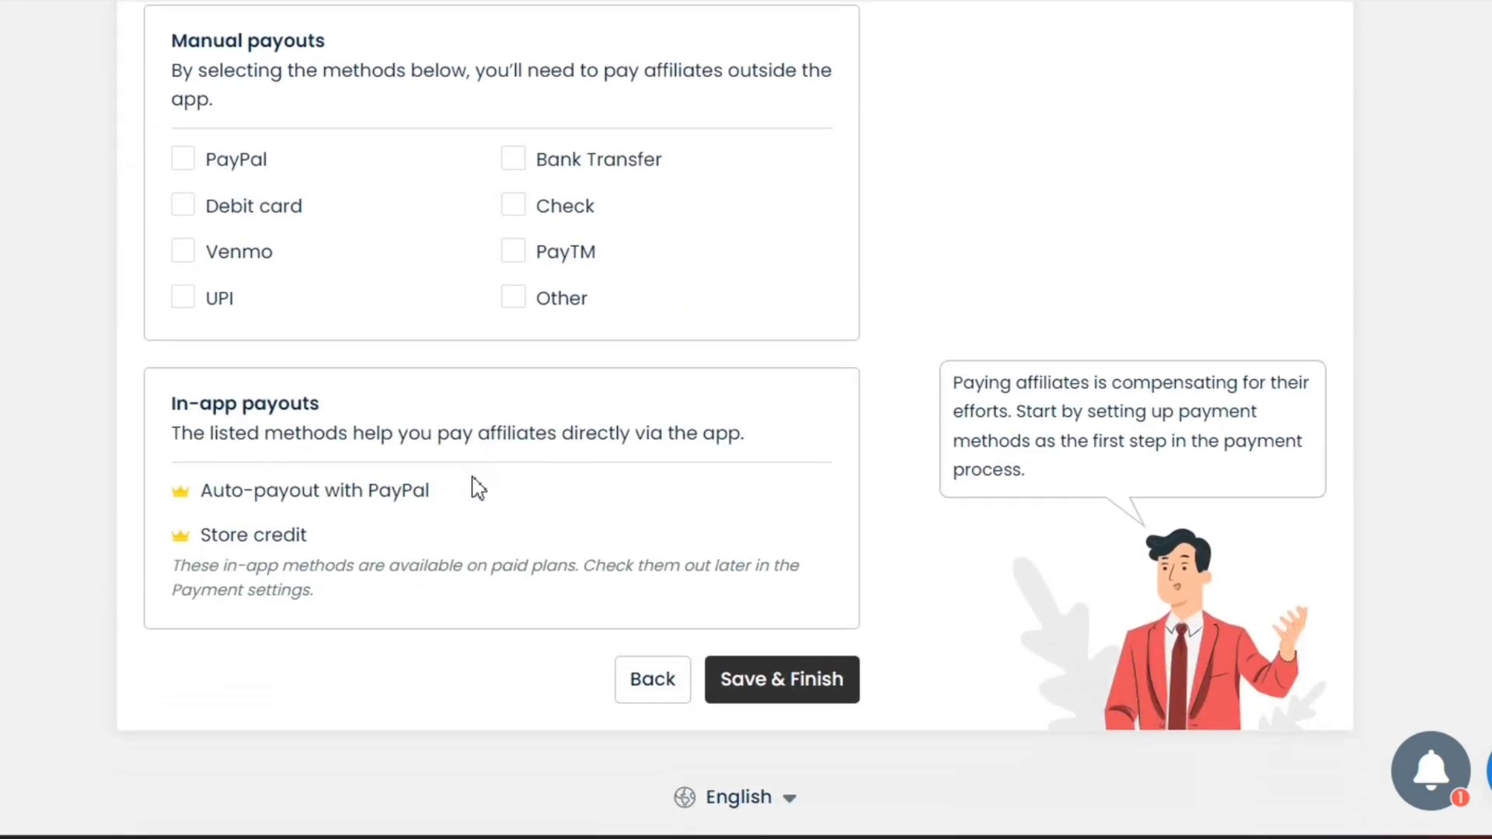
{"action": "scroll", "coordinate": [476, 487], "scroll_direction": "up", "scroll_amount": 3}
{"action": "left_click", "coordinate": [523, 449]}
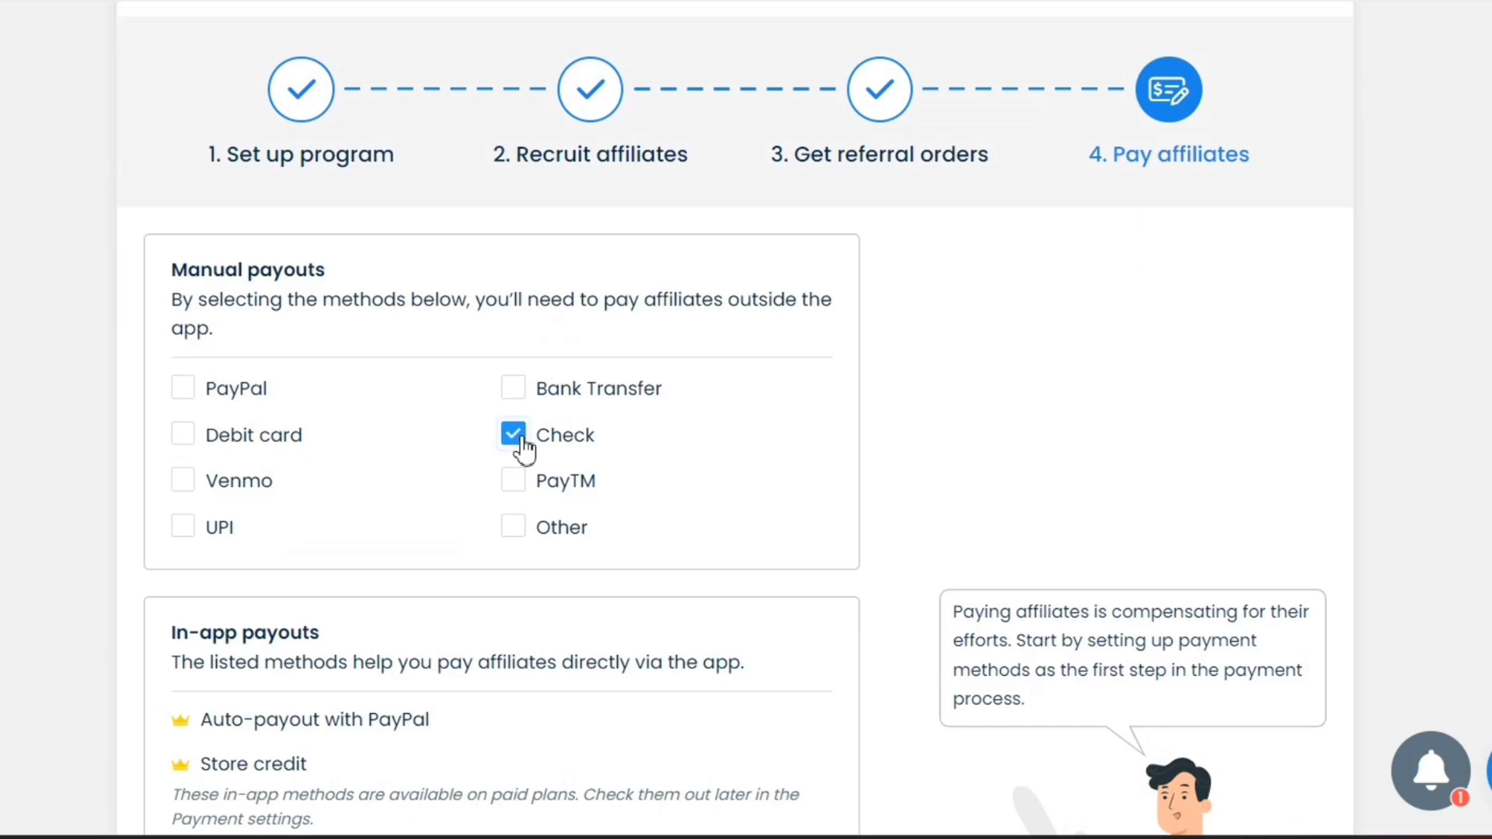
{"action": "scroll", "coordinate": [352, 493], "scroll_direction": "down", "scroll_amount": 3}
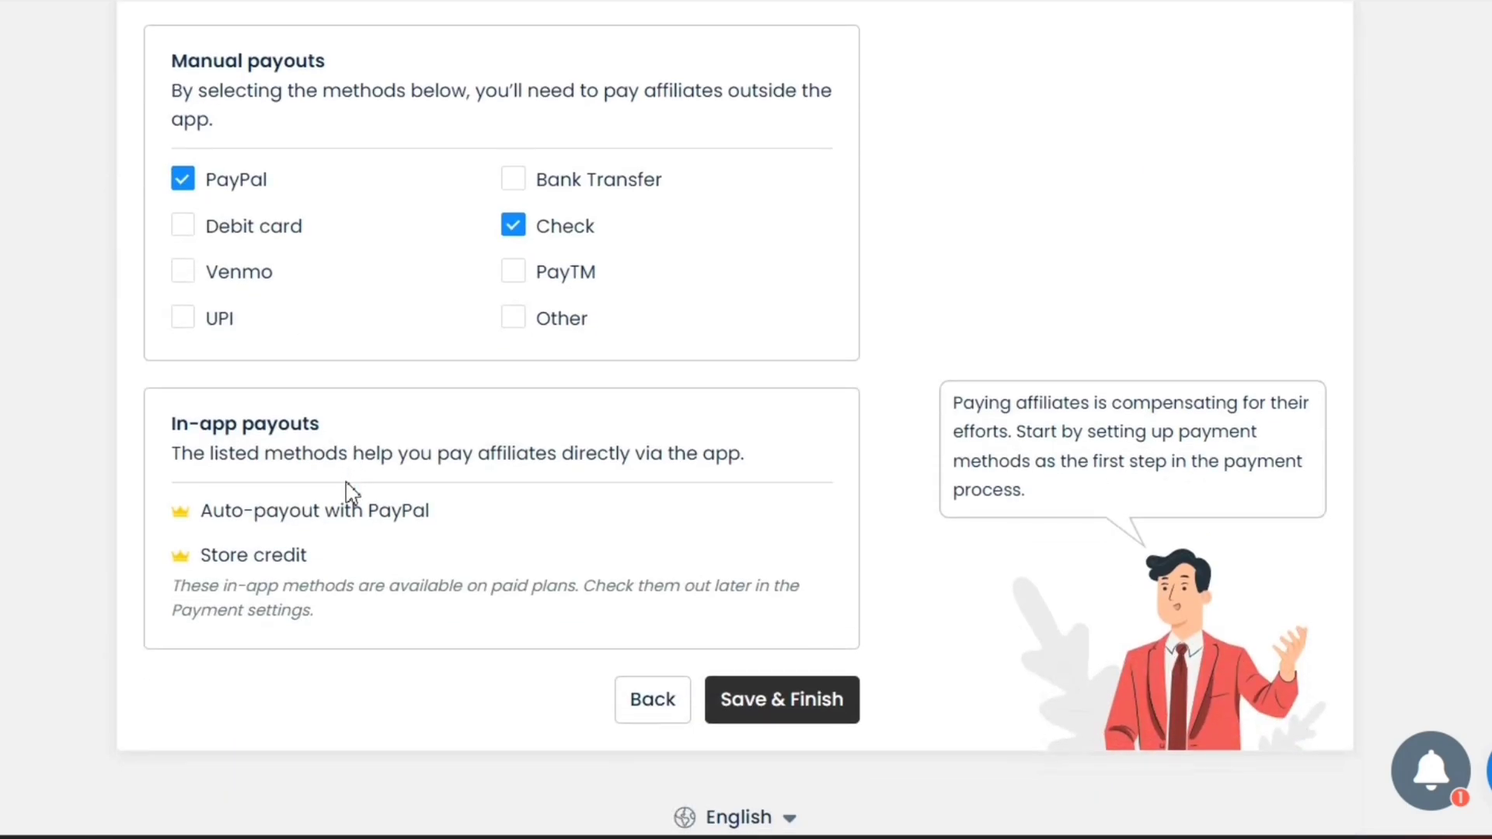
{"action": "left_click", "coordinate": [183, 300]}
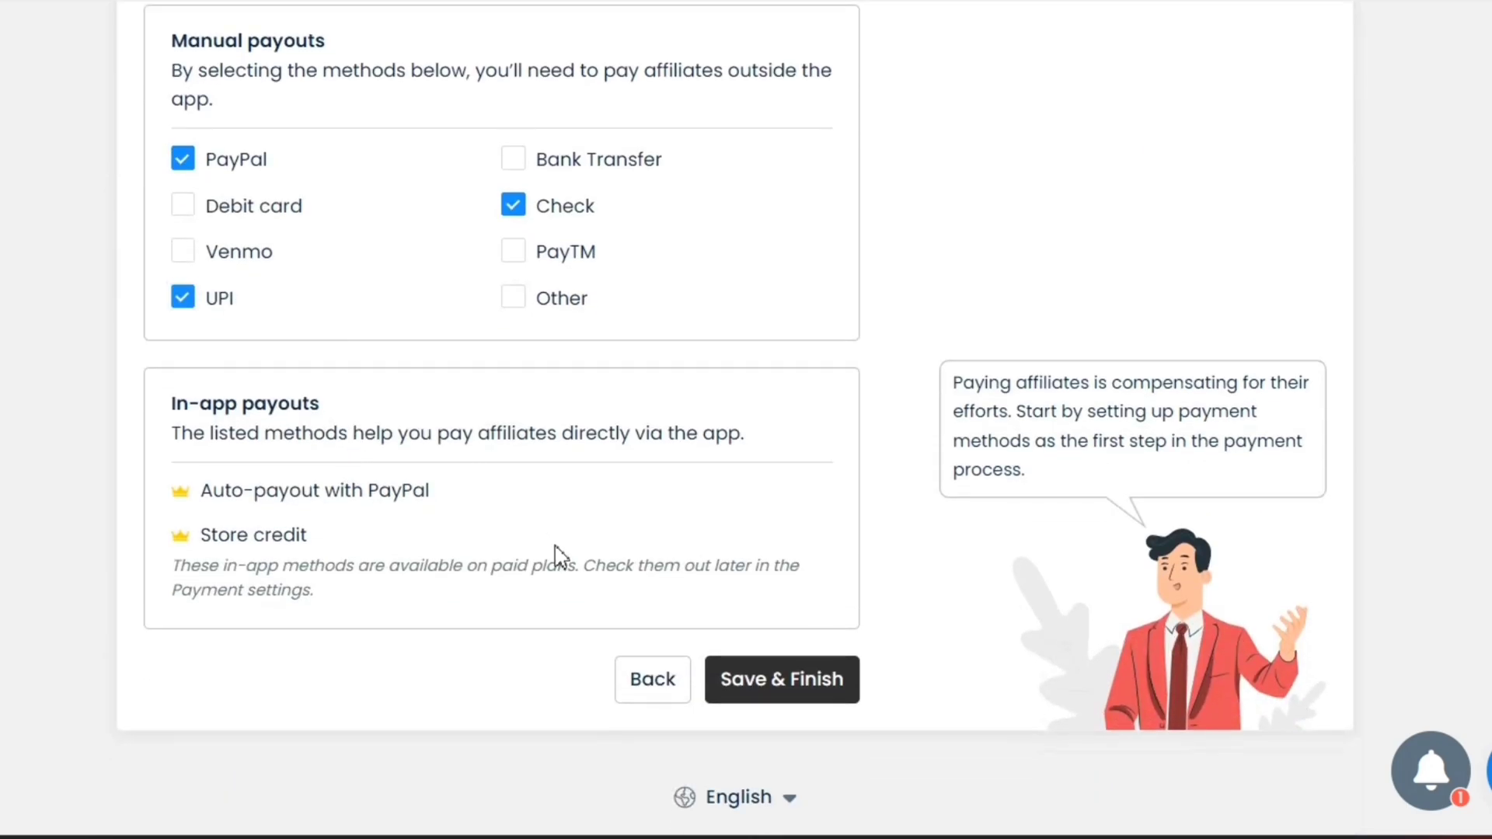
{"action": "left_click", "coordinate": [789, 689]}
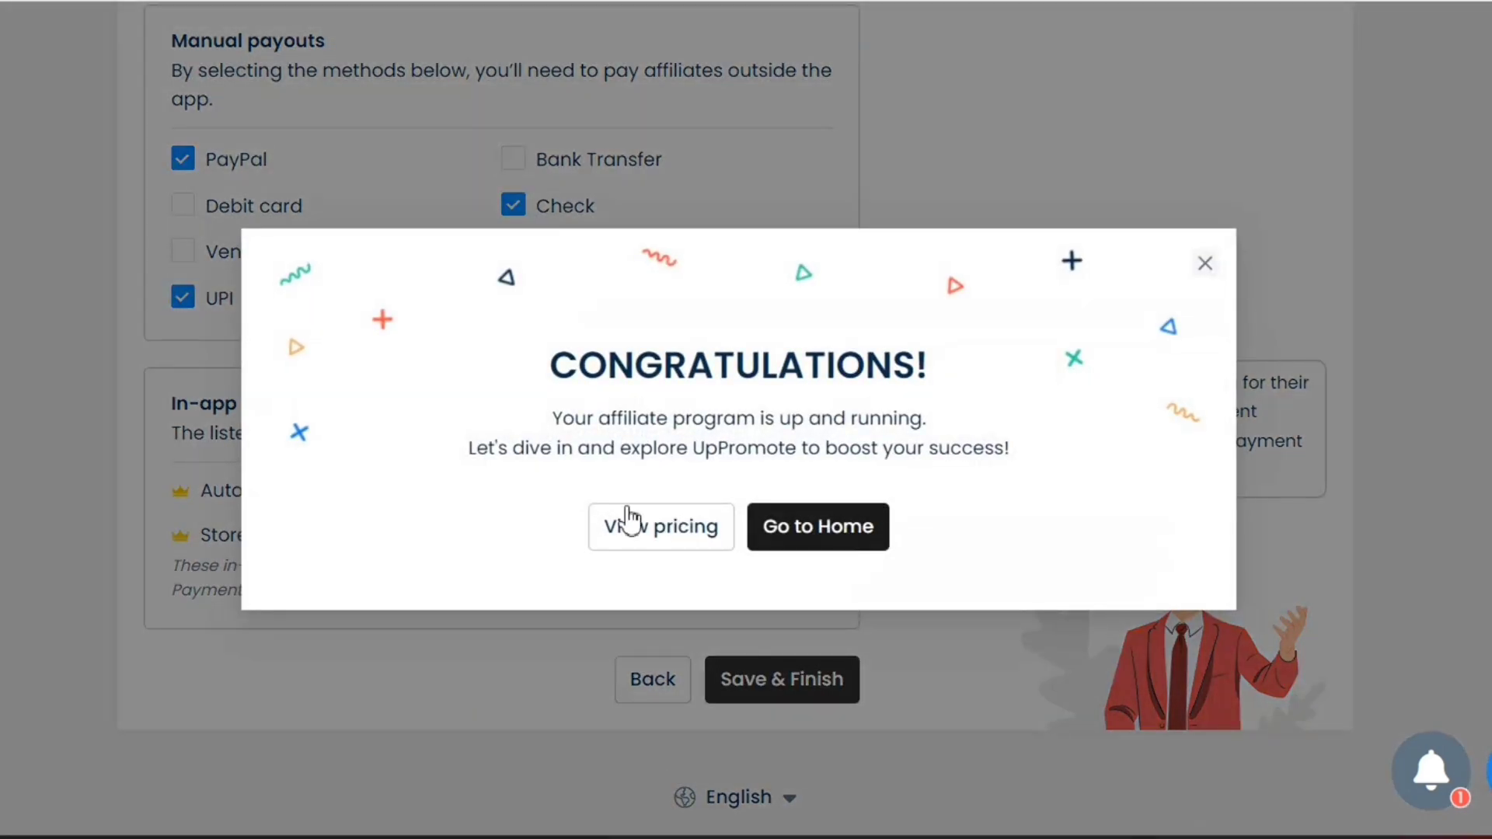
Go from the congratulations screen to the app's Home page
{"action": "left_click_drag", "start_coordinate": [543, 423], "coordinate": [1045, 459]}
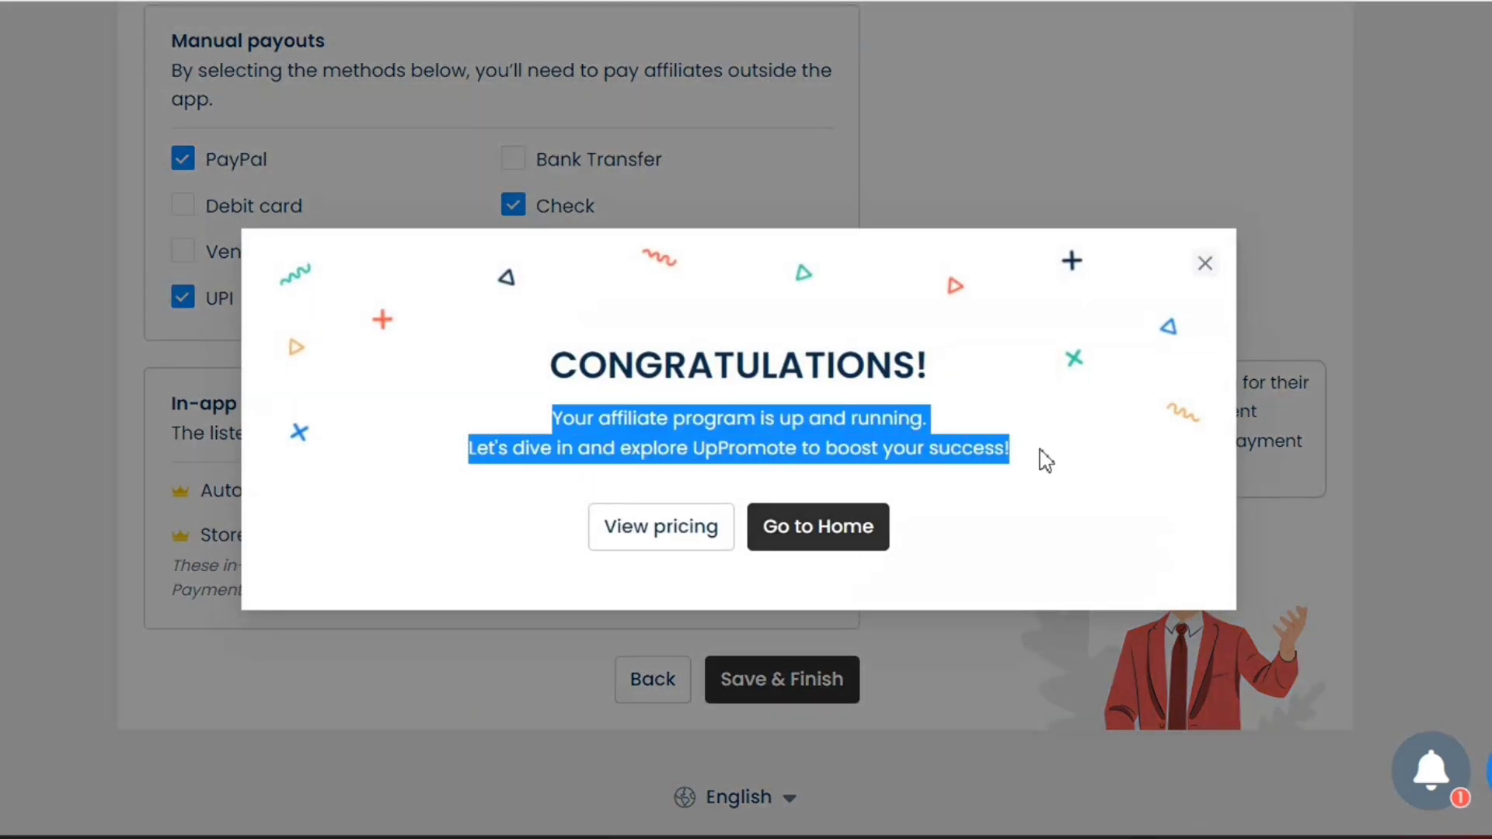
{"action": "left_click", "coordinate": [1046, 460]}
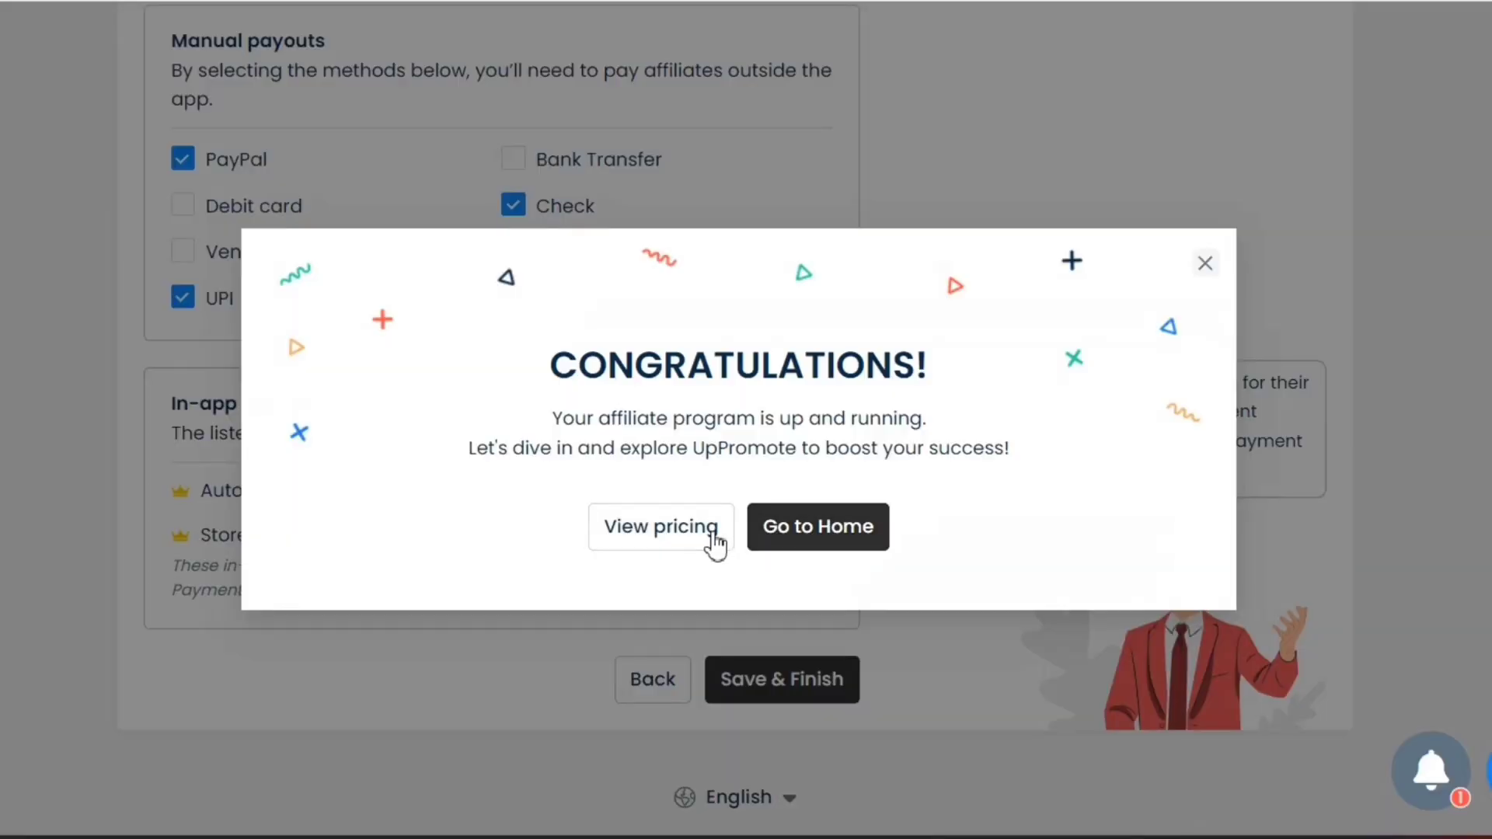
{"action": "left_click", "coordinate": [831, 527]}
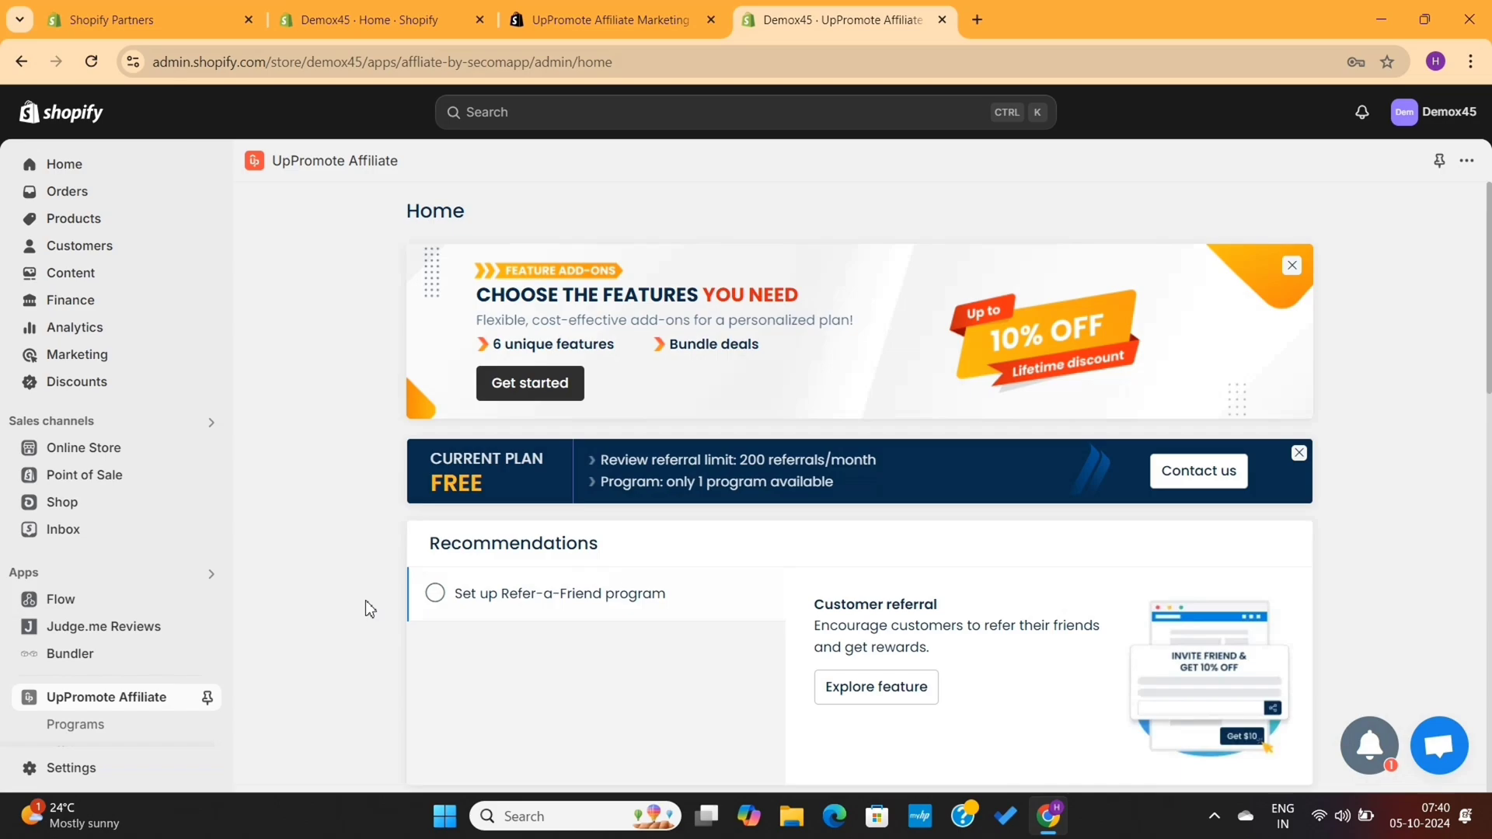
Pin UpPromote Affiliate in the admin navigation and review the Home dashboard's current plan
{"action": "left_click", "coordinate": [207, 697]}
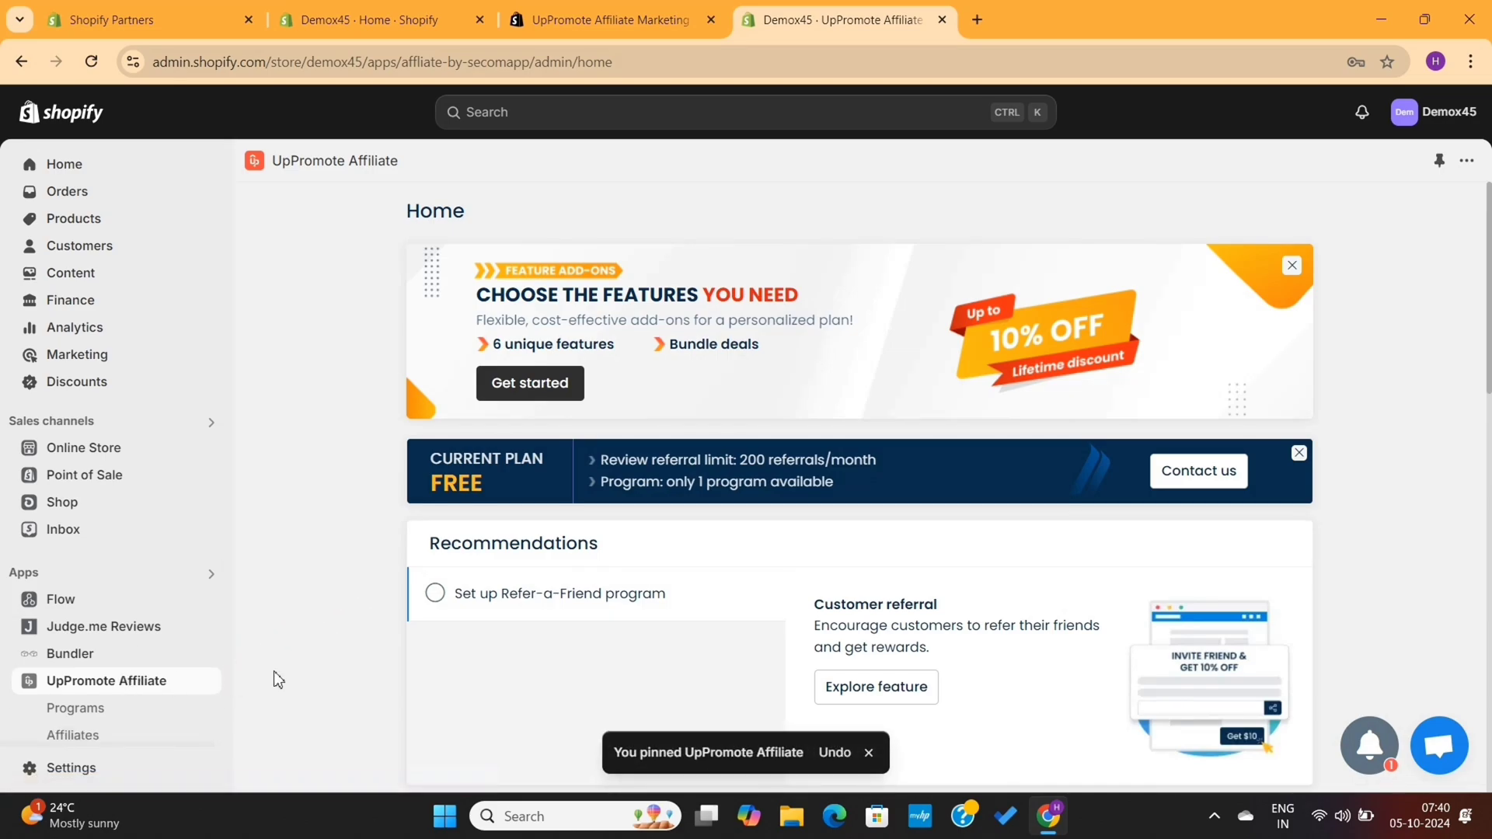
{"action": "scroll", "coordinate": [125, 671], "scroll_direction": "down", "scroll_amount": 2}
{"action": "scroll", "coordinate": [124, 671], "scroll_direction": "up", "scroll_amount": 2}
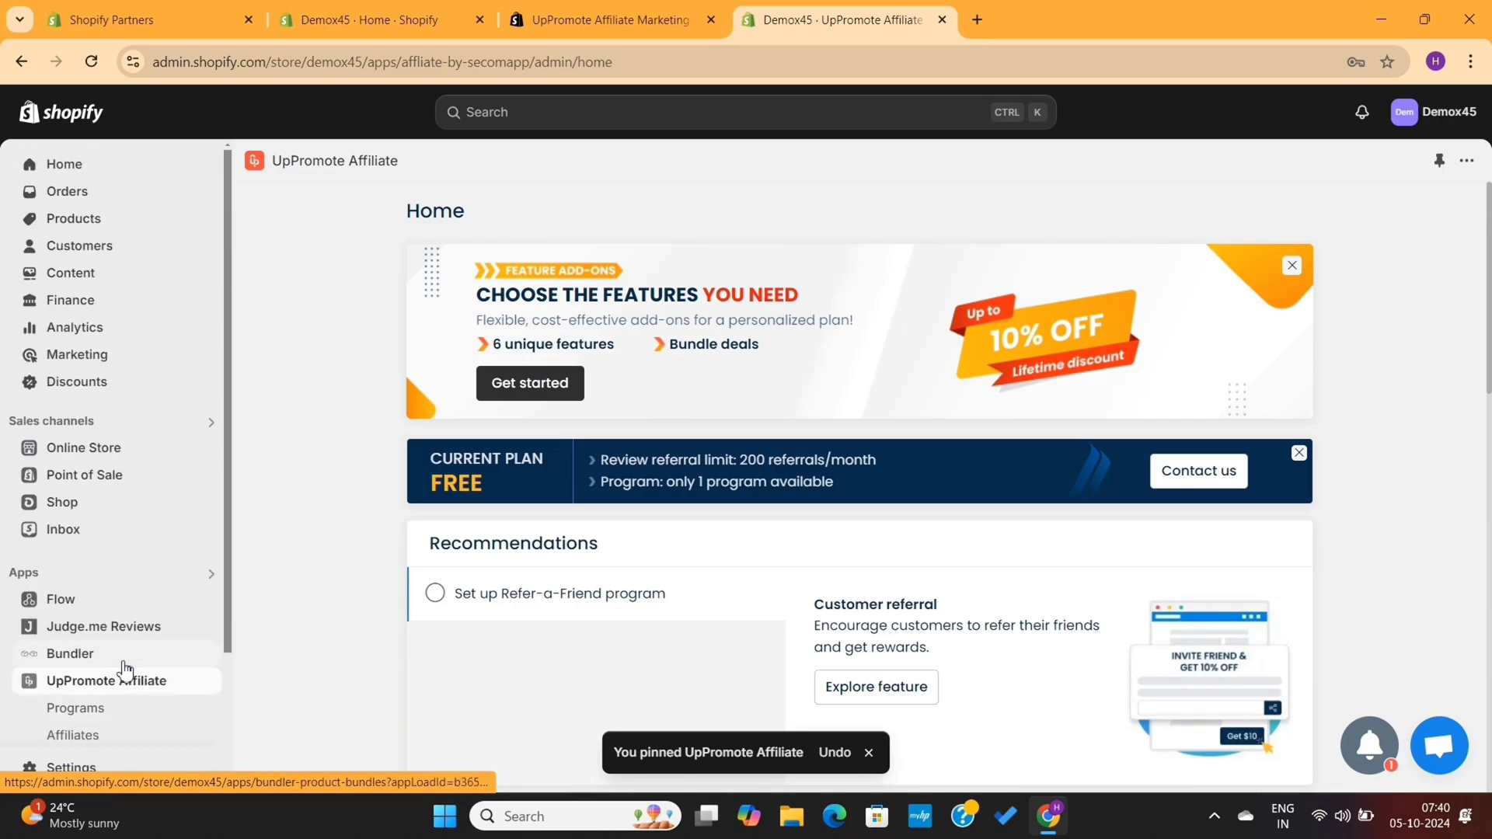
{"action": "scroll", "coordinate": [352, 663], "scroll_direction": "down", "scroll_amount": 2}
{"action": "scroll", "coordinate": [351, 658], "scroll_direction": "down", "scroll_amount": 10}
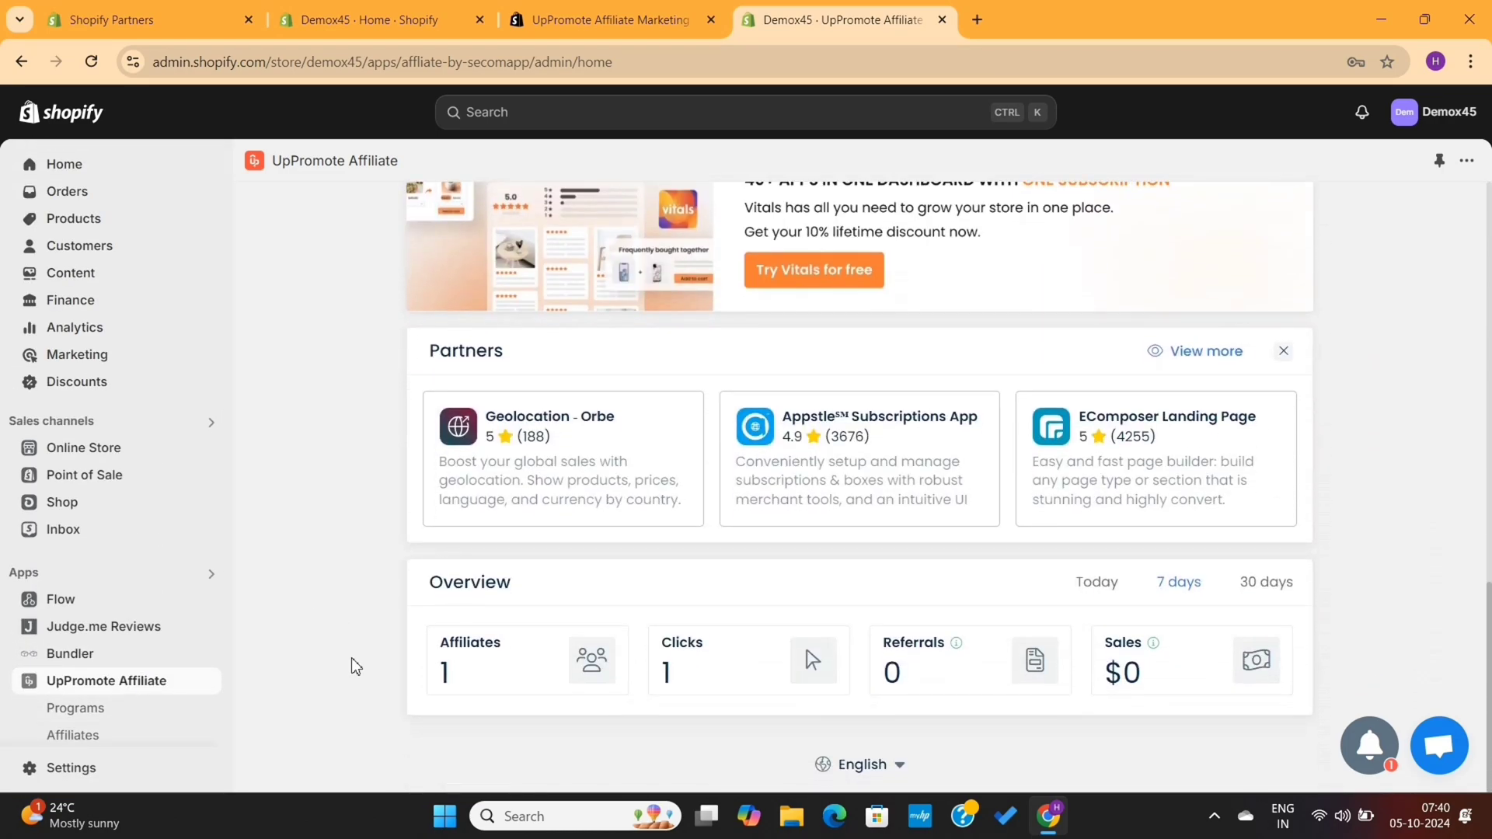
{"action": "scroll", "coordinate": [351, 657], "scroll_direction": "up", "scroll_amount": 2}
{"action": "scroll", "coordinate": [352, 658], "scroll_direction": "up", "scroll_amount": 15}
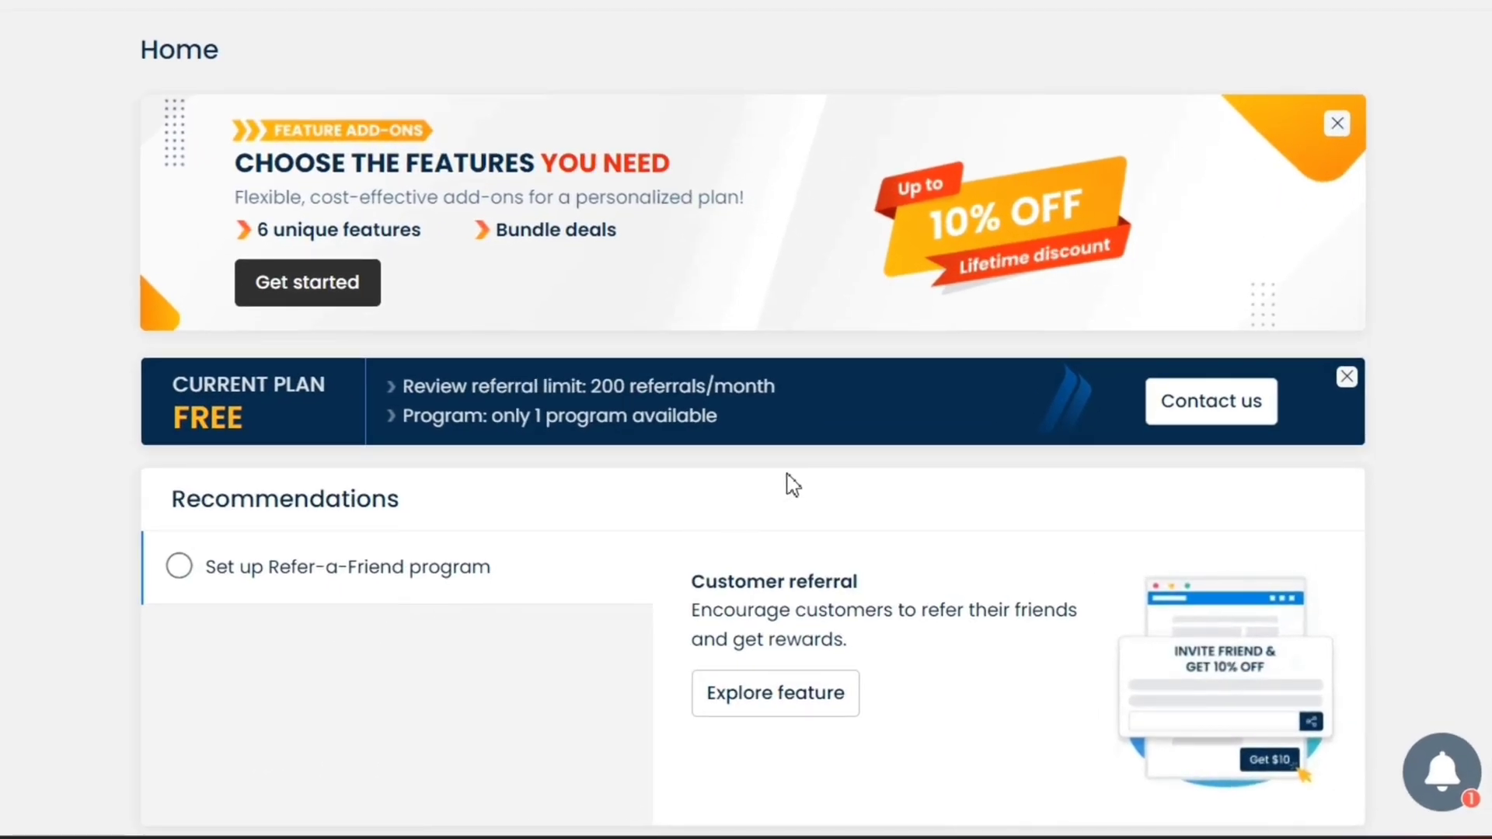
{"action": "left_click_drag", "start_coordinate": [784, 423], "coordinate": [390, 380]}
{"action": "left_click", "coordinate": [1146, 280]}
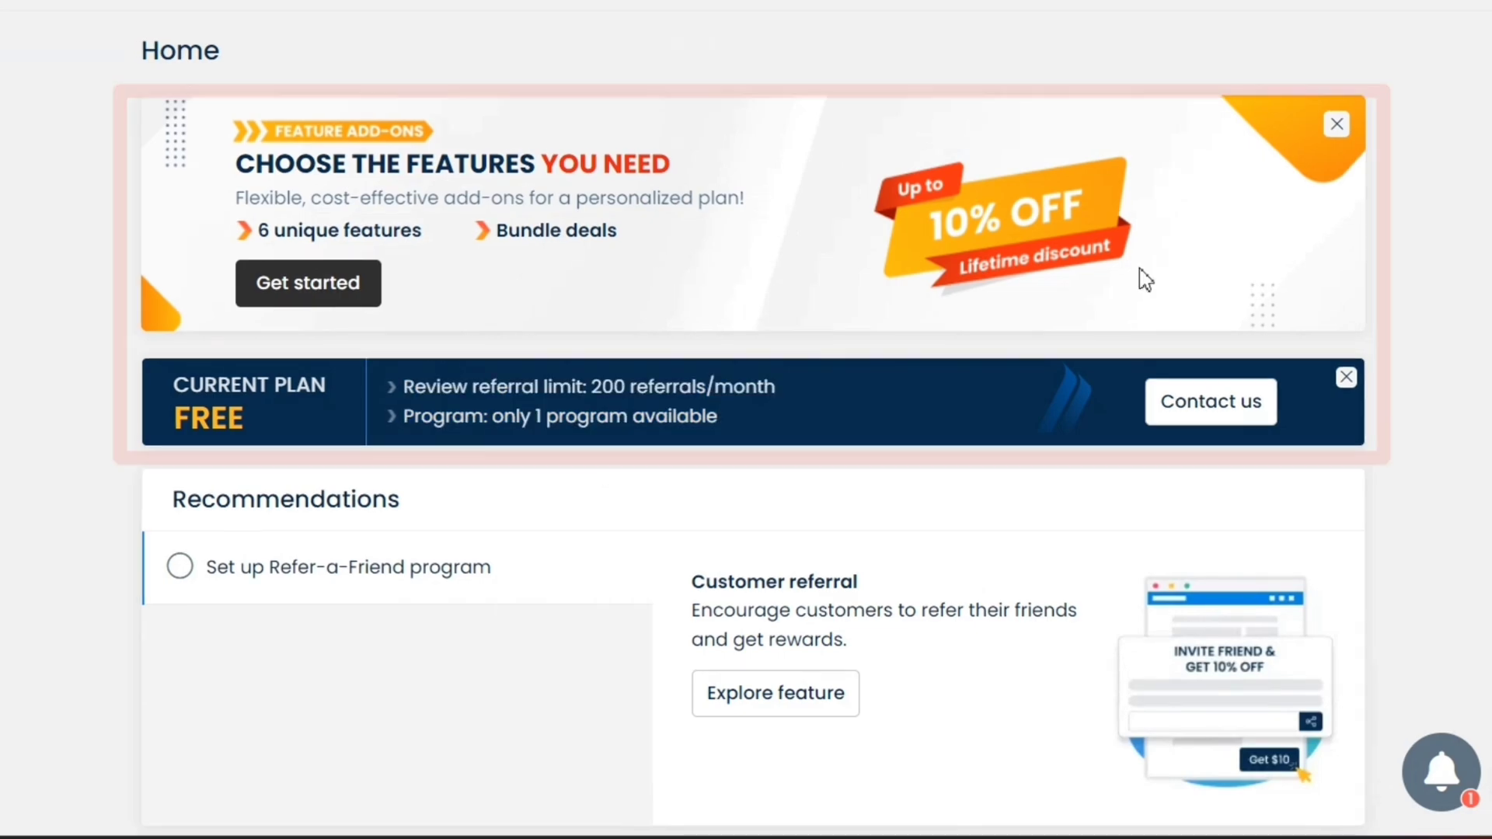
Dismiss the Current Plan and Feature Add-ons banners and review the Recommendations section
{"action": "left_click", "coordinate": [1348, 380]}
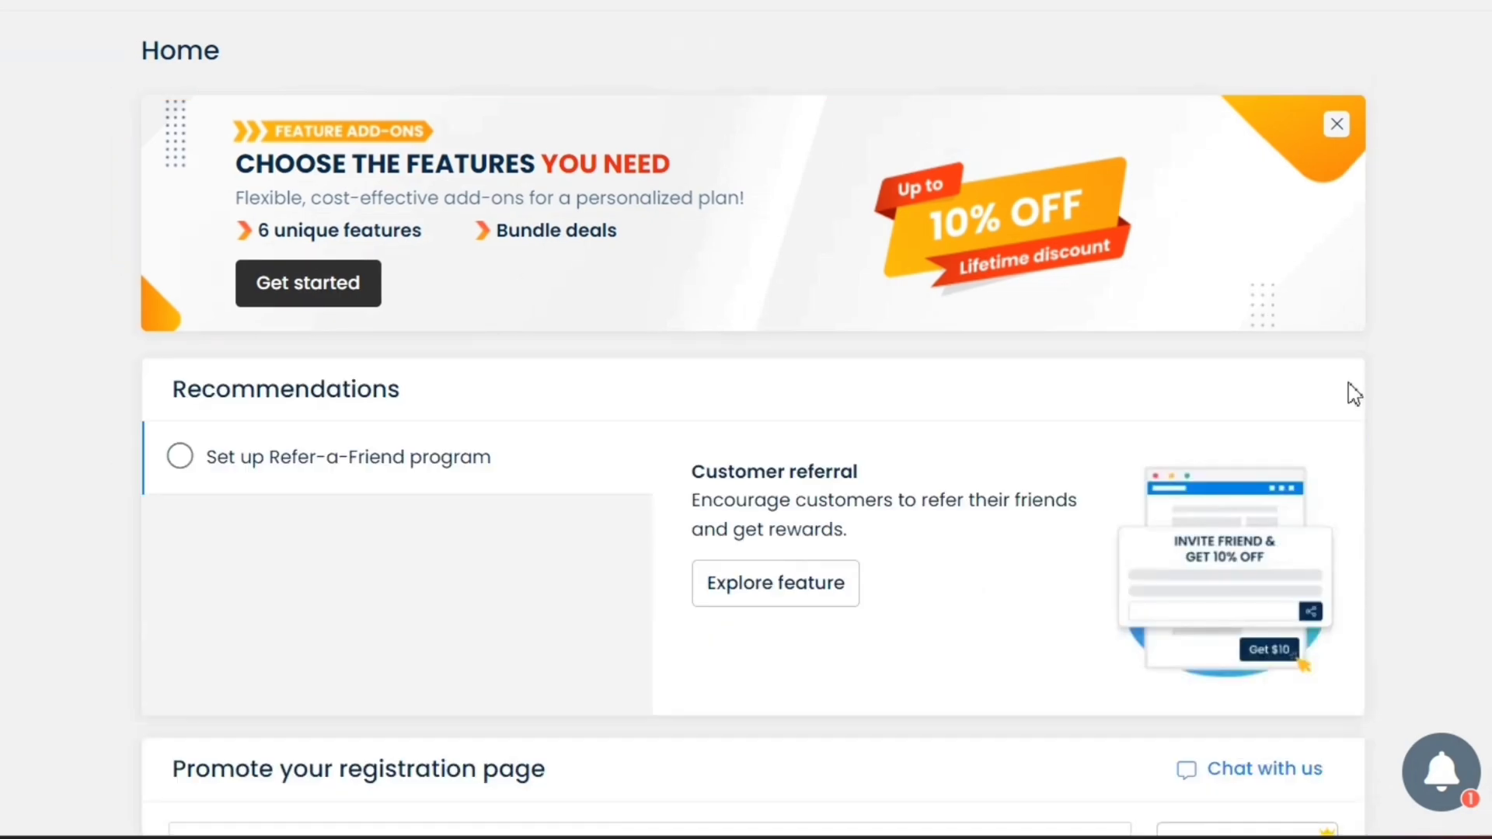
{"action": "left_click", "coordinate": [1336, 125]}
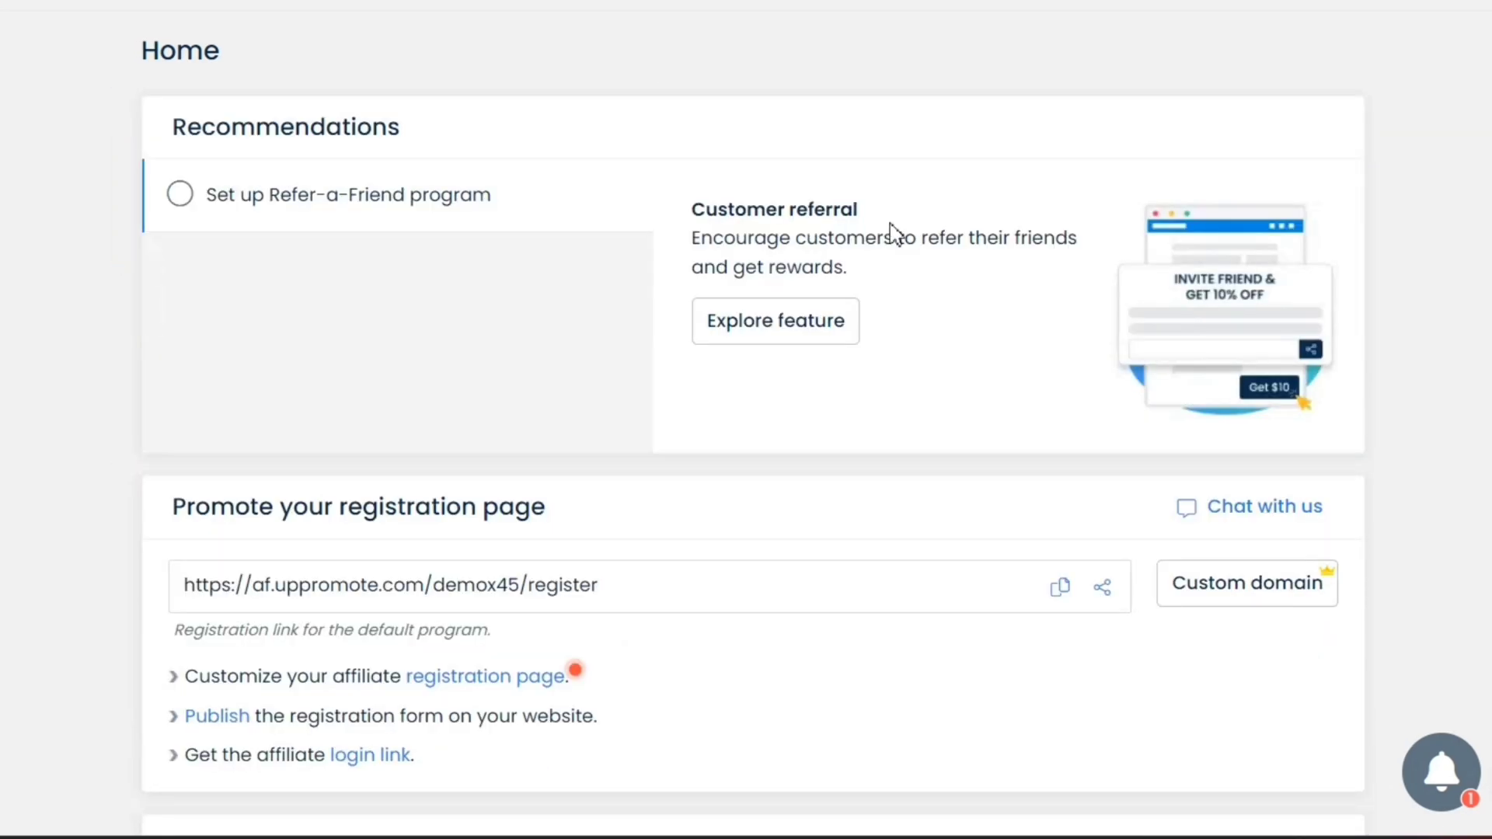
{"action": "left_click_drag", "start_coordinate": [445, 132], "coordinate": [507, 118]}
{"action": "left_click", "coordinate": [134, 140]}
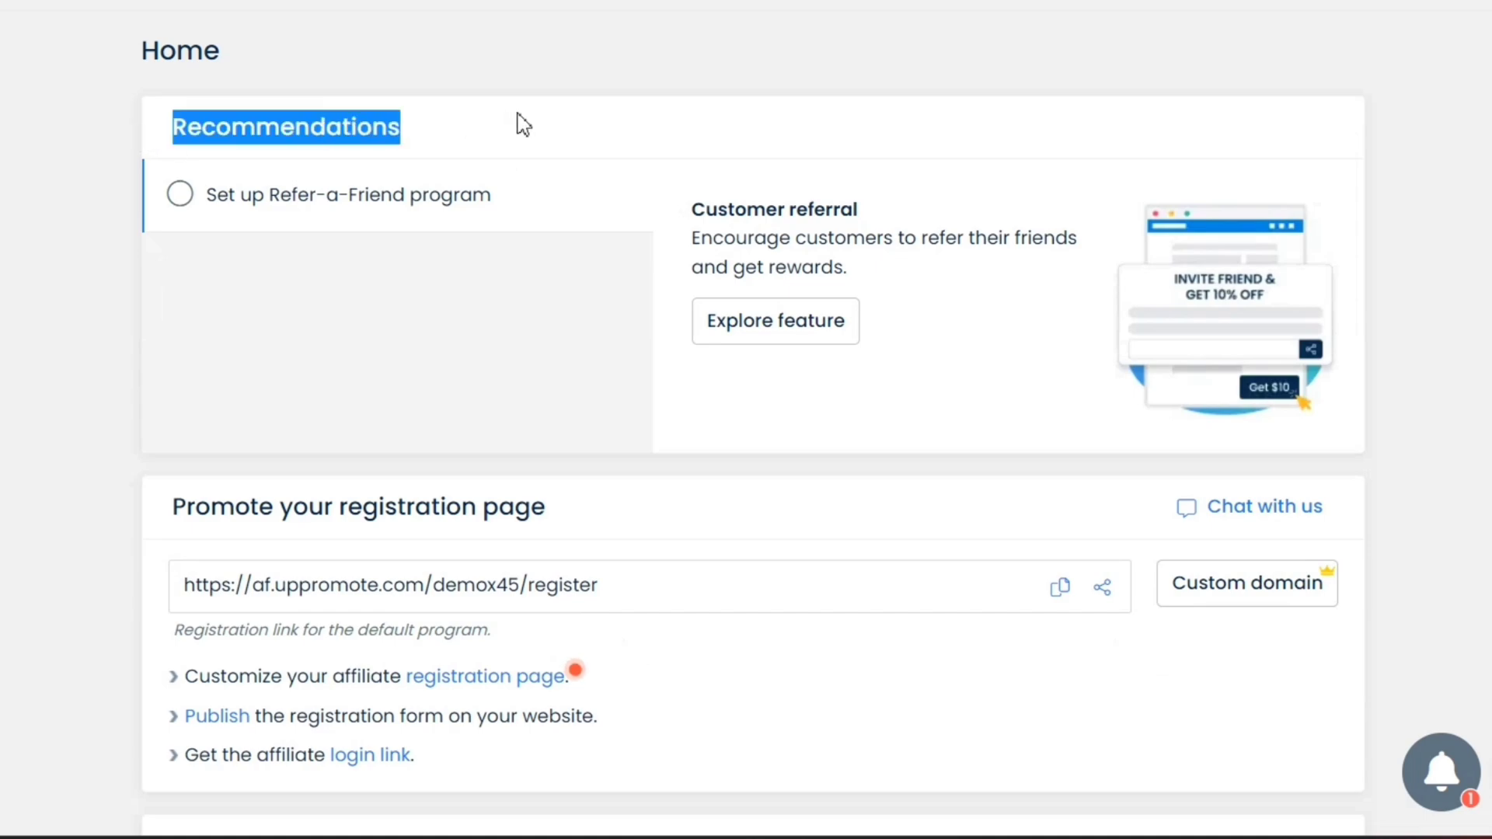
{"action": "left_click", "coordinate": [524, 126]}
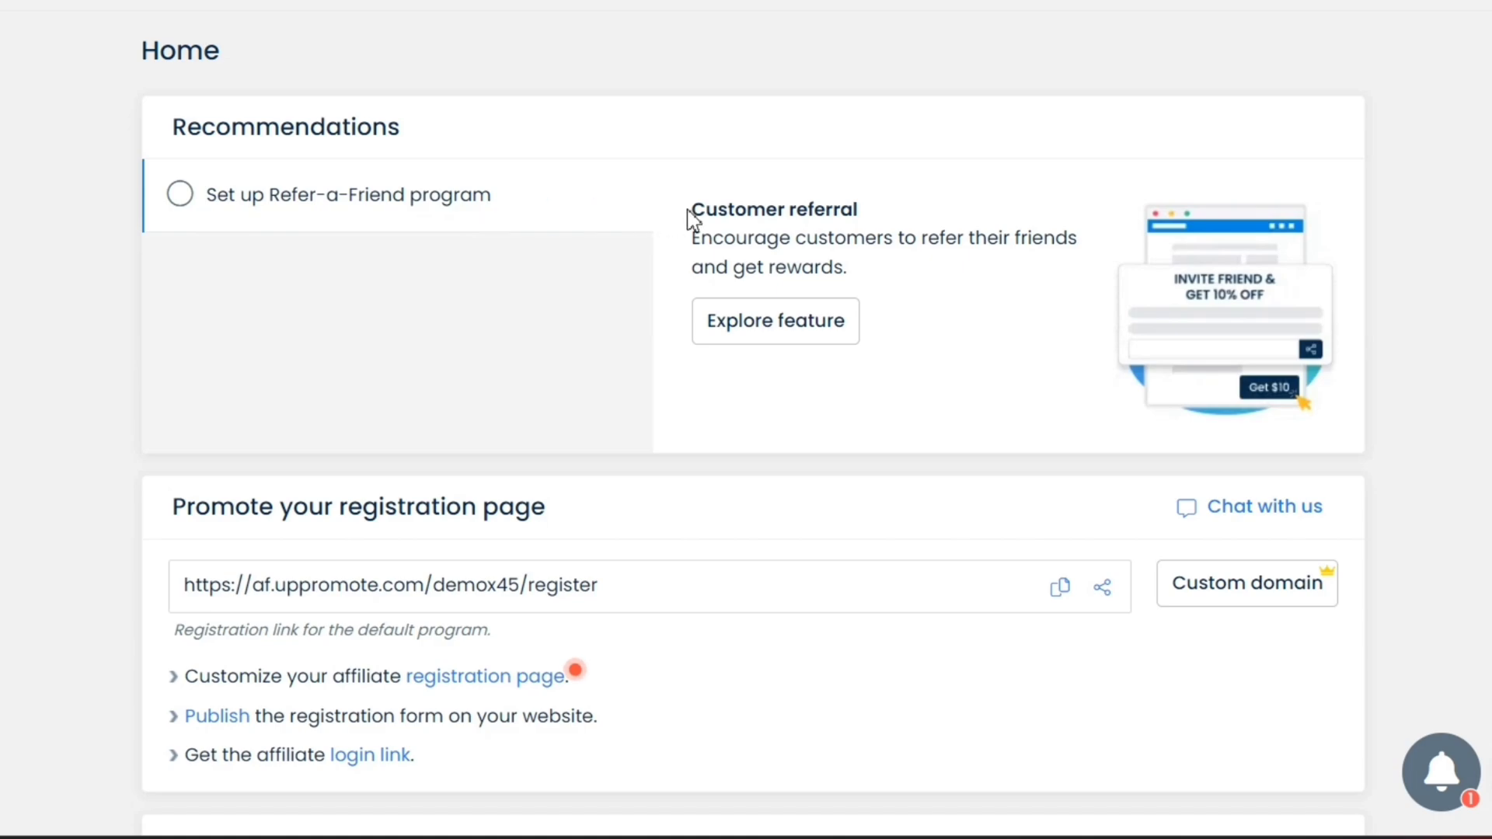
{"action": "left_click_drag", "start_coordinate": [688, 209], "coordinate": [871, 264]}
{"action": "left_click", "coordinate": [902, 278]}
{"action": "left_click", "coordinate": [793, 332]}
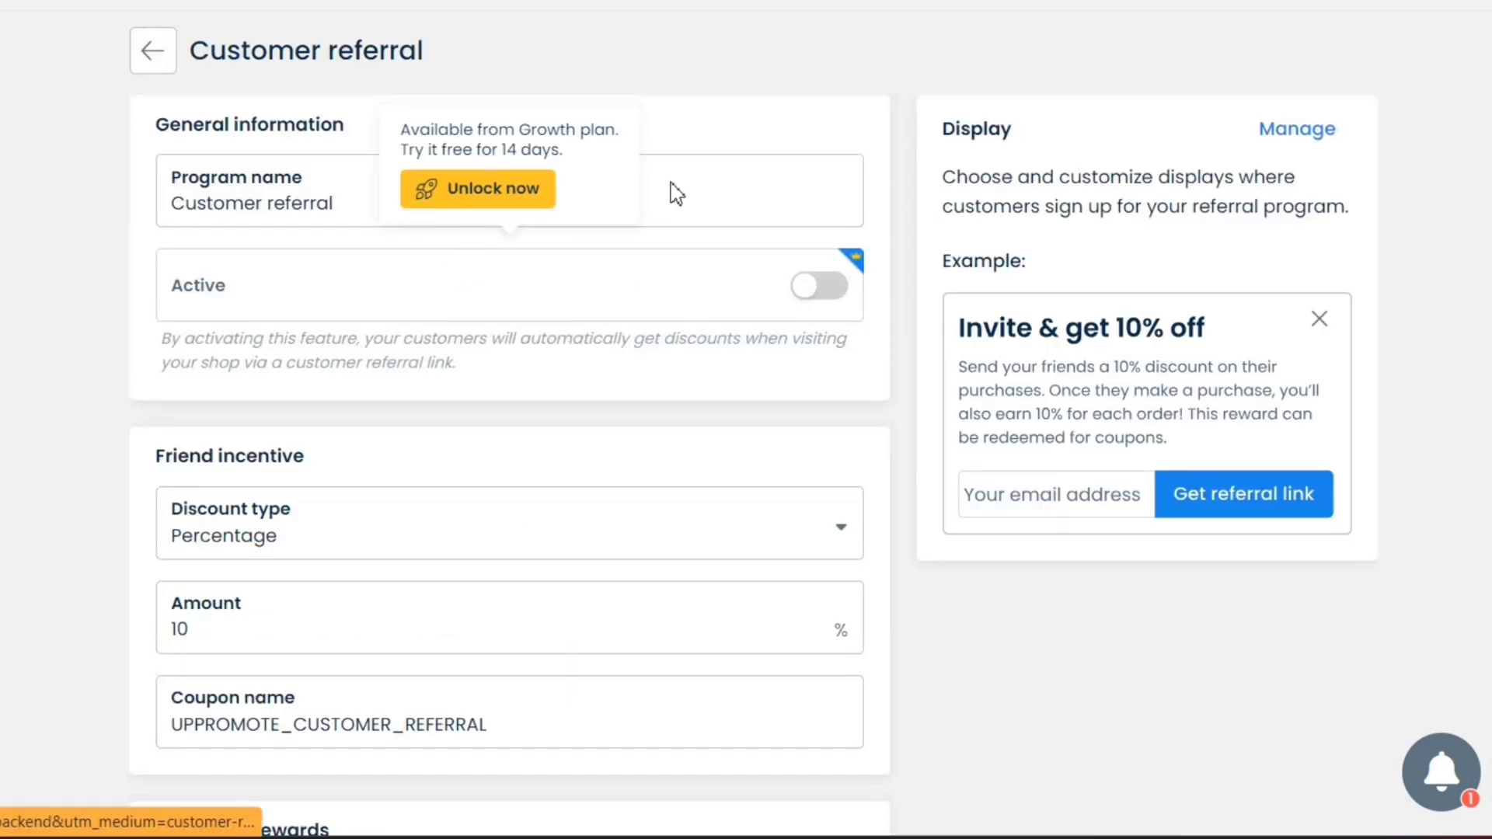
{"action": "scroll", "coordinate": [616, 316], "scroll_direction": "down", "scroll_amount": 3}
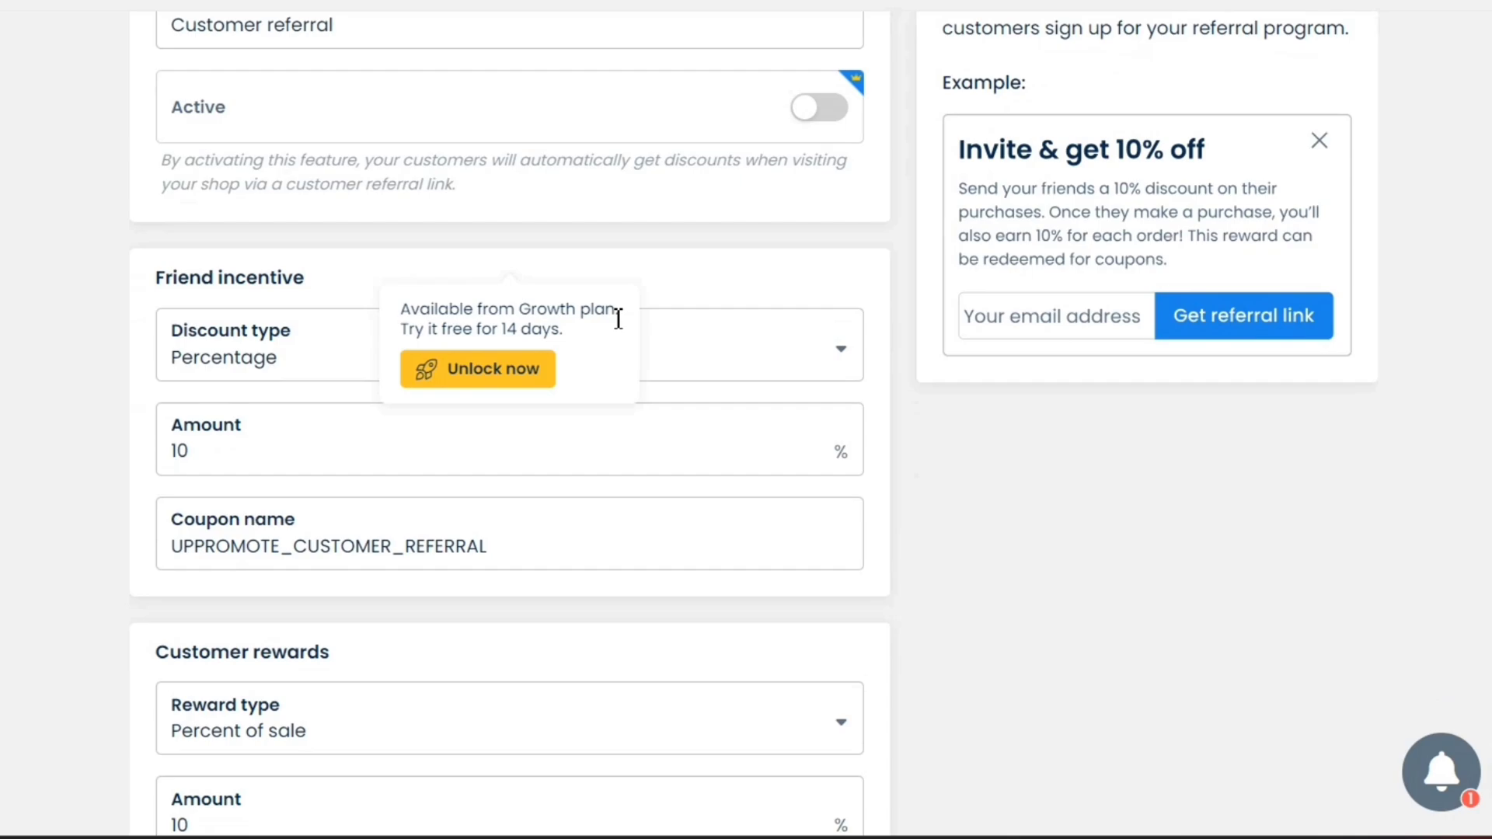
{"action": "scroll", "coordinate": [110, 122], "scroll_direction": "up", "scroll_amount": 3}
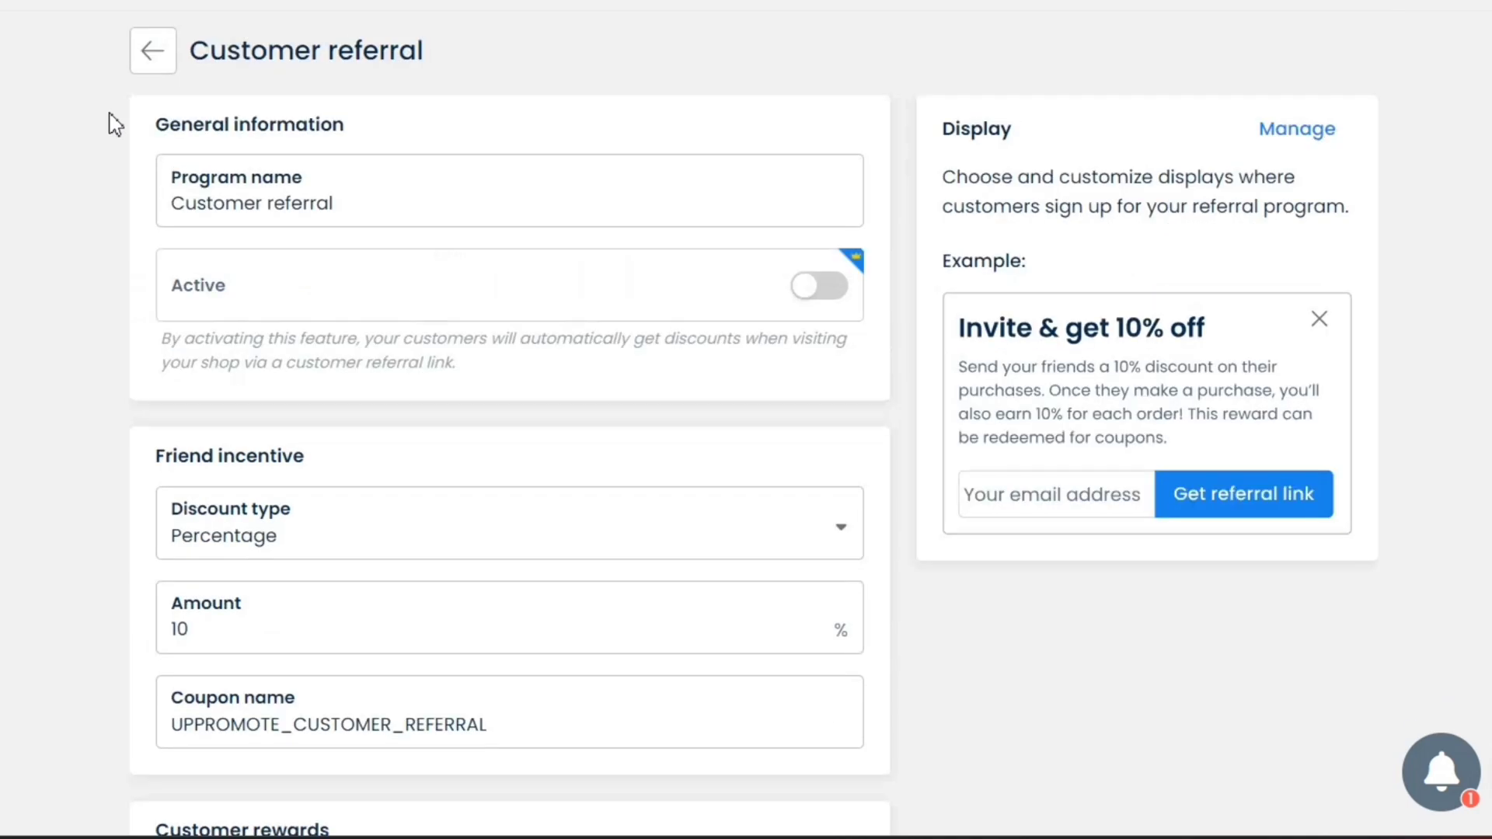
{"action": "left_click", "coordinate": [154, 56]}
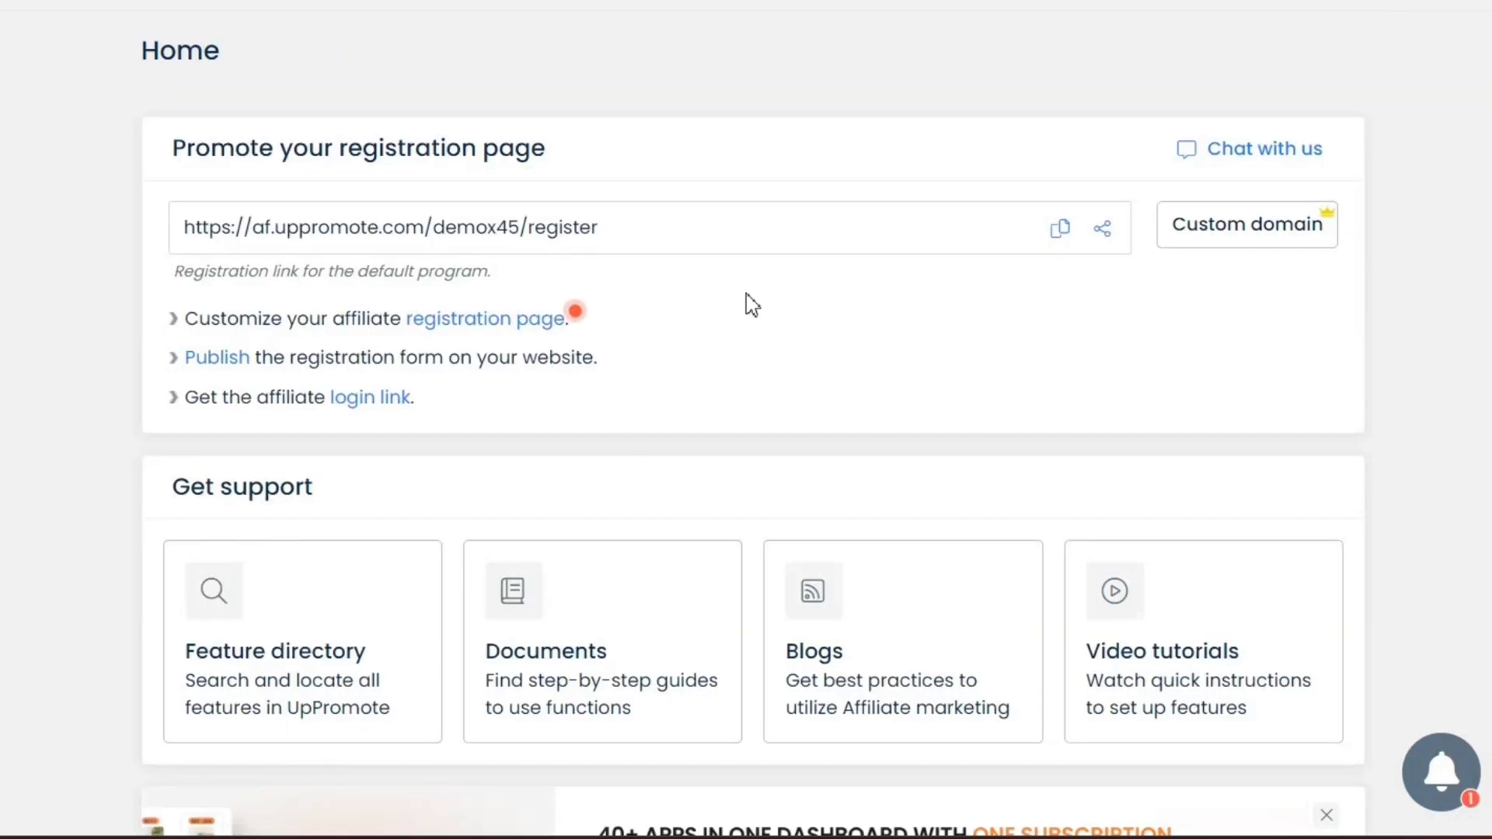
Copy the affiliate registration link and load it in a new browser tab
{"action": "left_click_drag", "start_coordinate": [588, 159], "coordinate": [150, 163]}
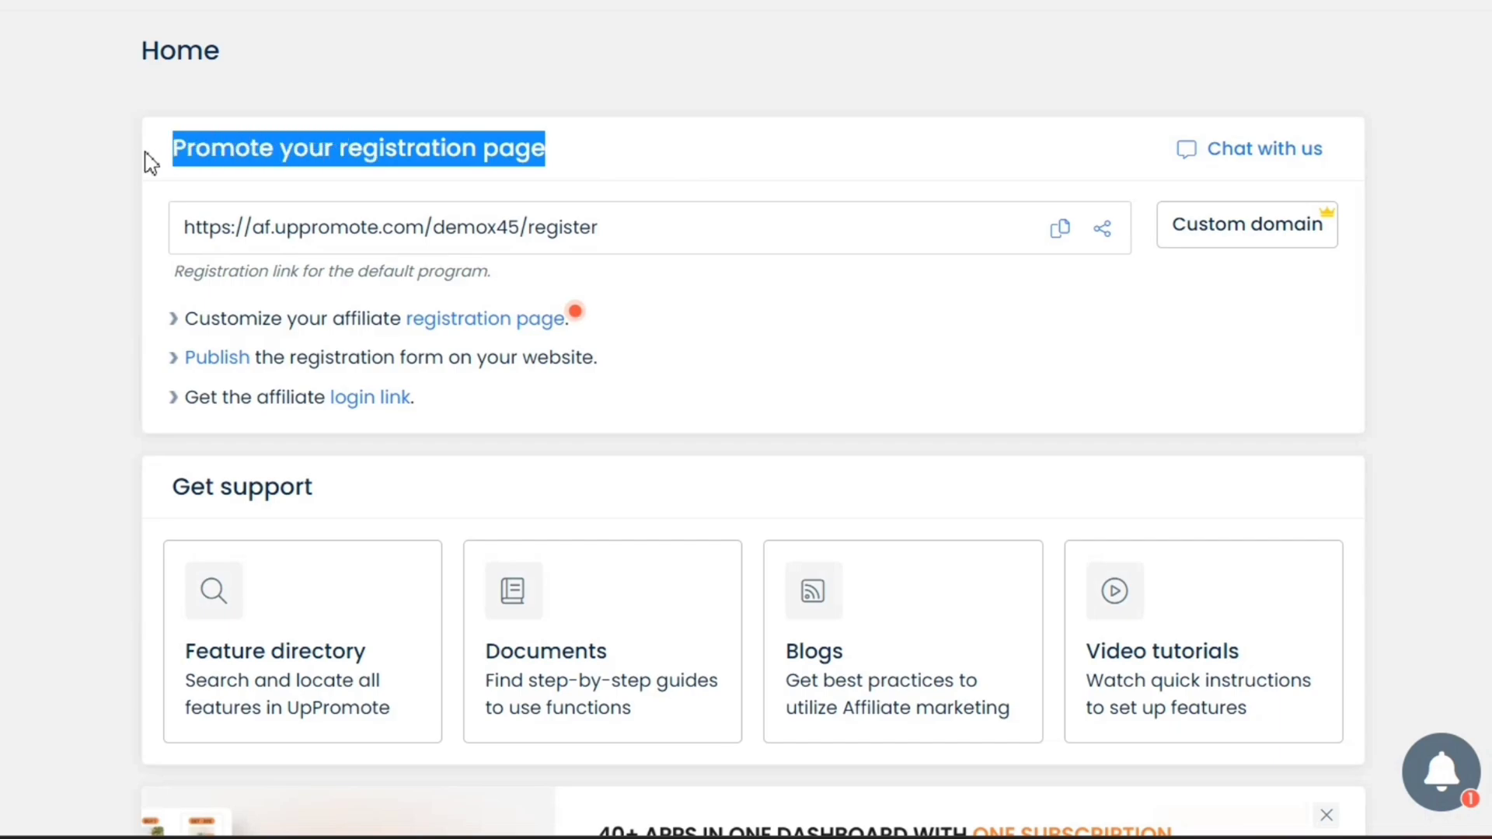
{"action": "left_click", "coordinate": [1016, 214]}
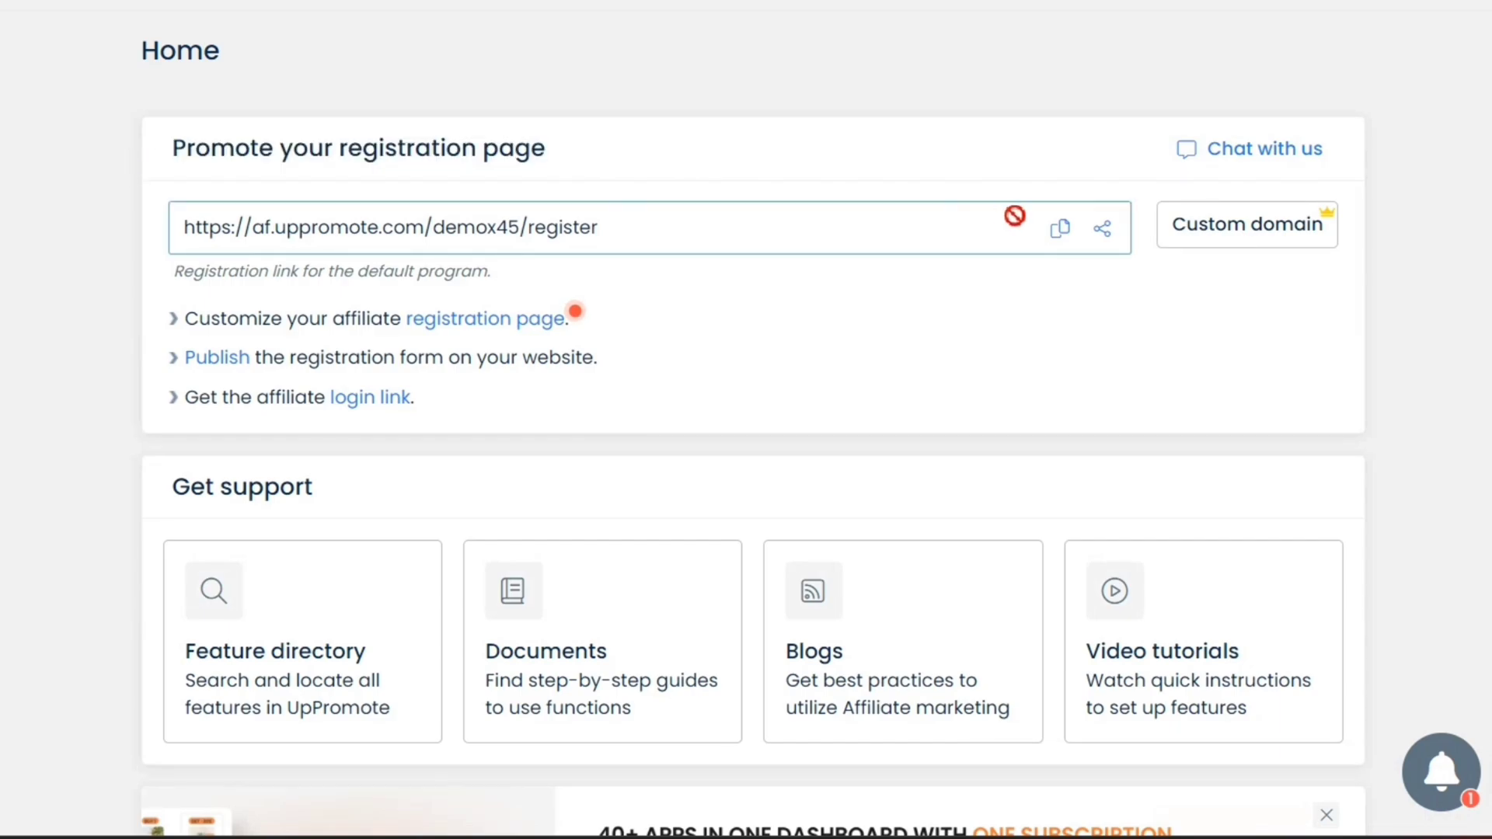
{"action": "left_click", "coordinate": [1063, 233]}
{"action": "key", "text": "ctrl+t"}
{"action": "key", "text": "ctrl+v"}
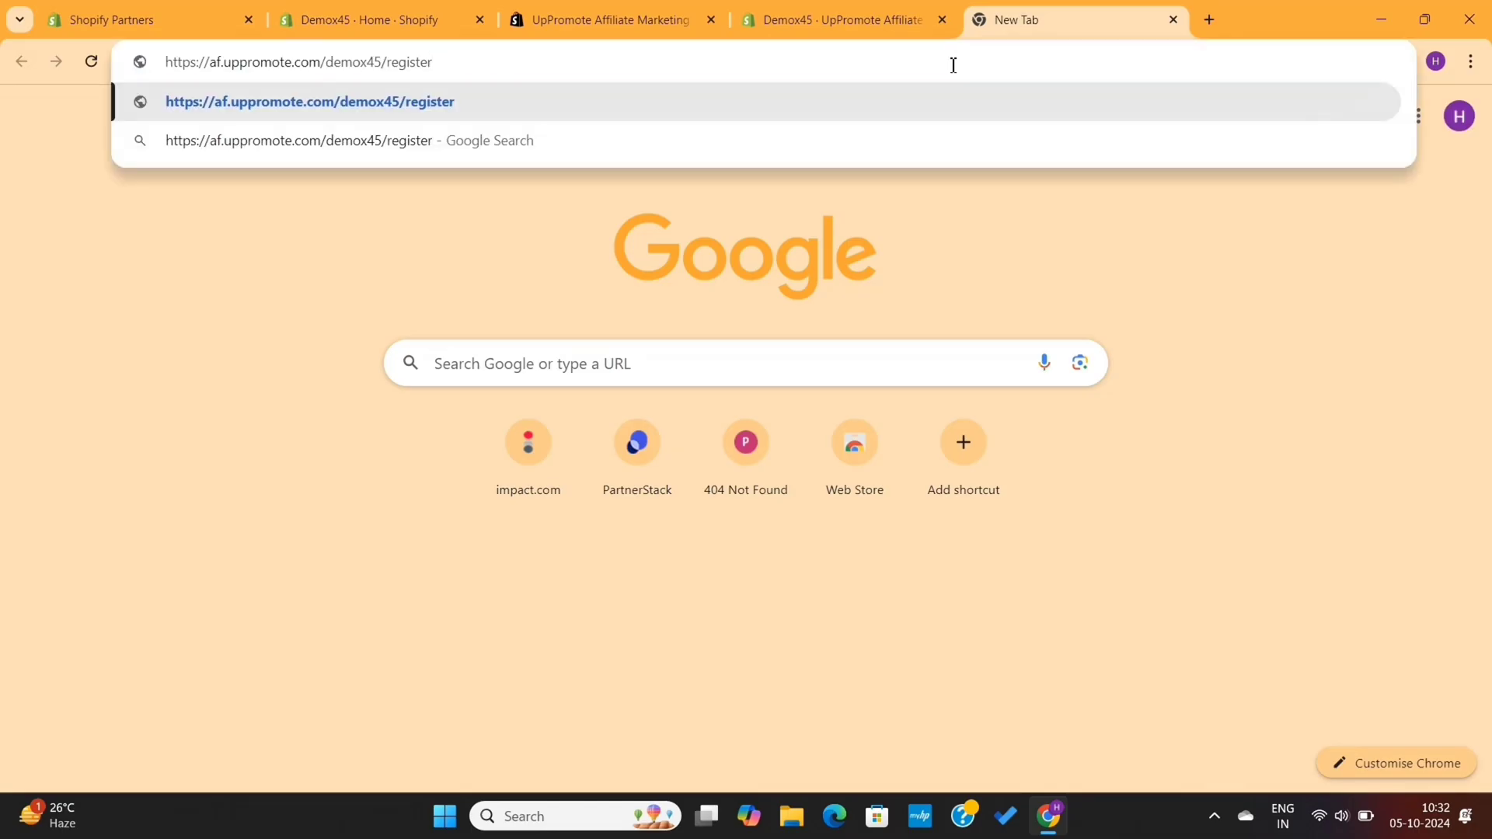
{"action": "key", "text": "Return"}
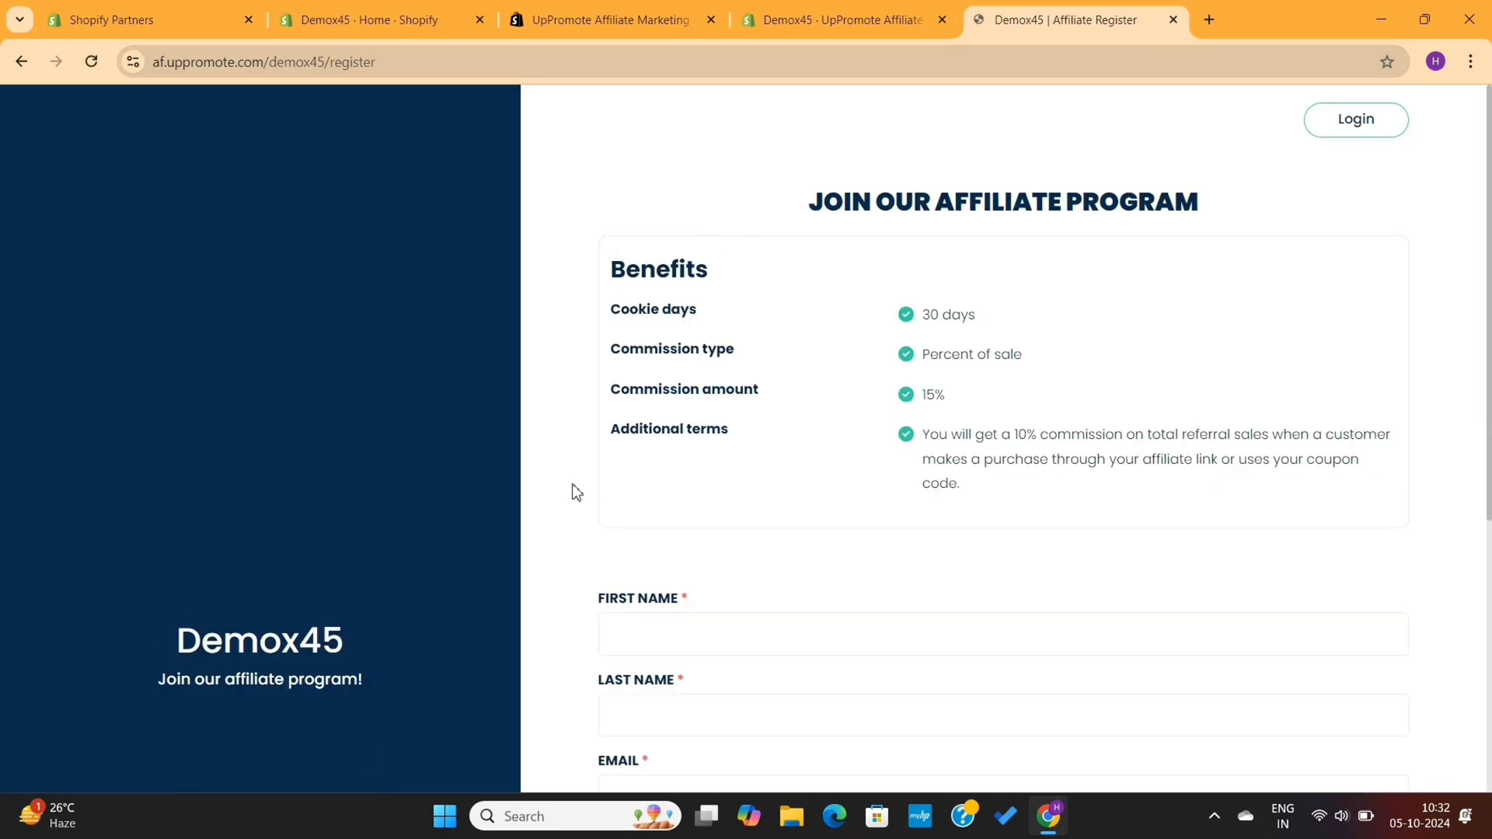
Review the registration page's Benefits and start on the first and last name fields
{"action": "scroll", "coordinate": [575, 492], "scroll_direction": "down", "scroll_amount": 5}
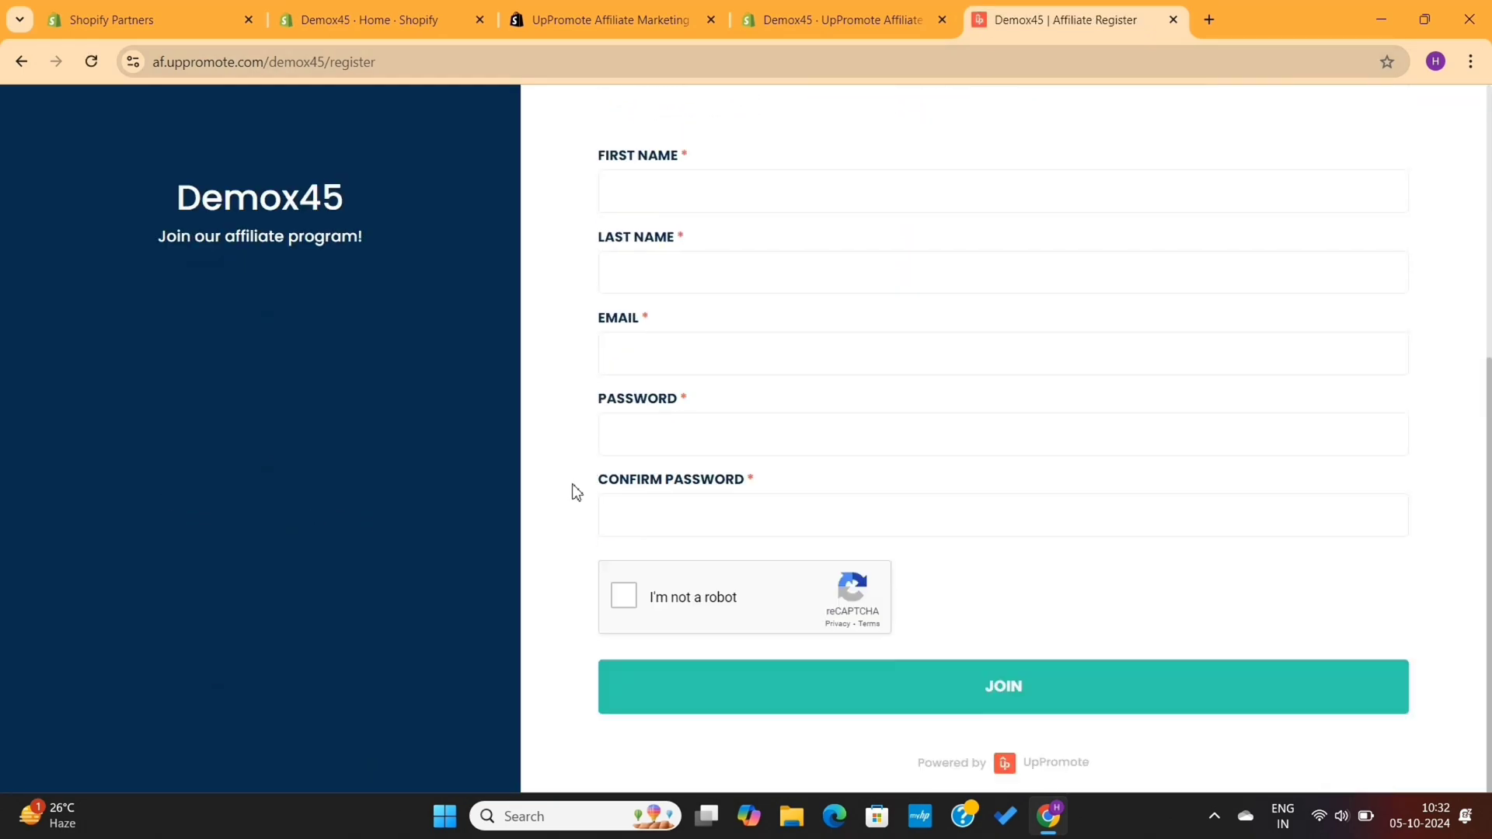
{"action": "scroll", "coordinate": [576, 492], "scroll_direction": "up", "scroll_amount": 5}
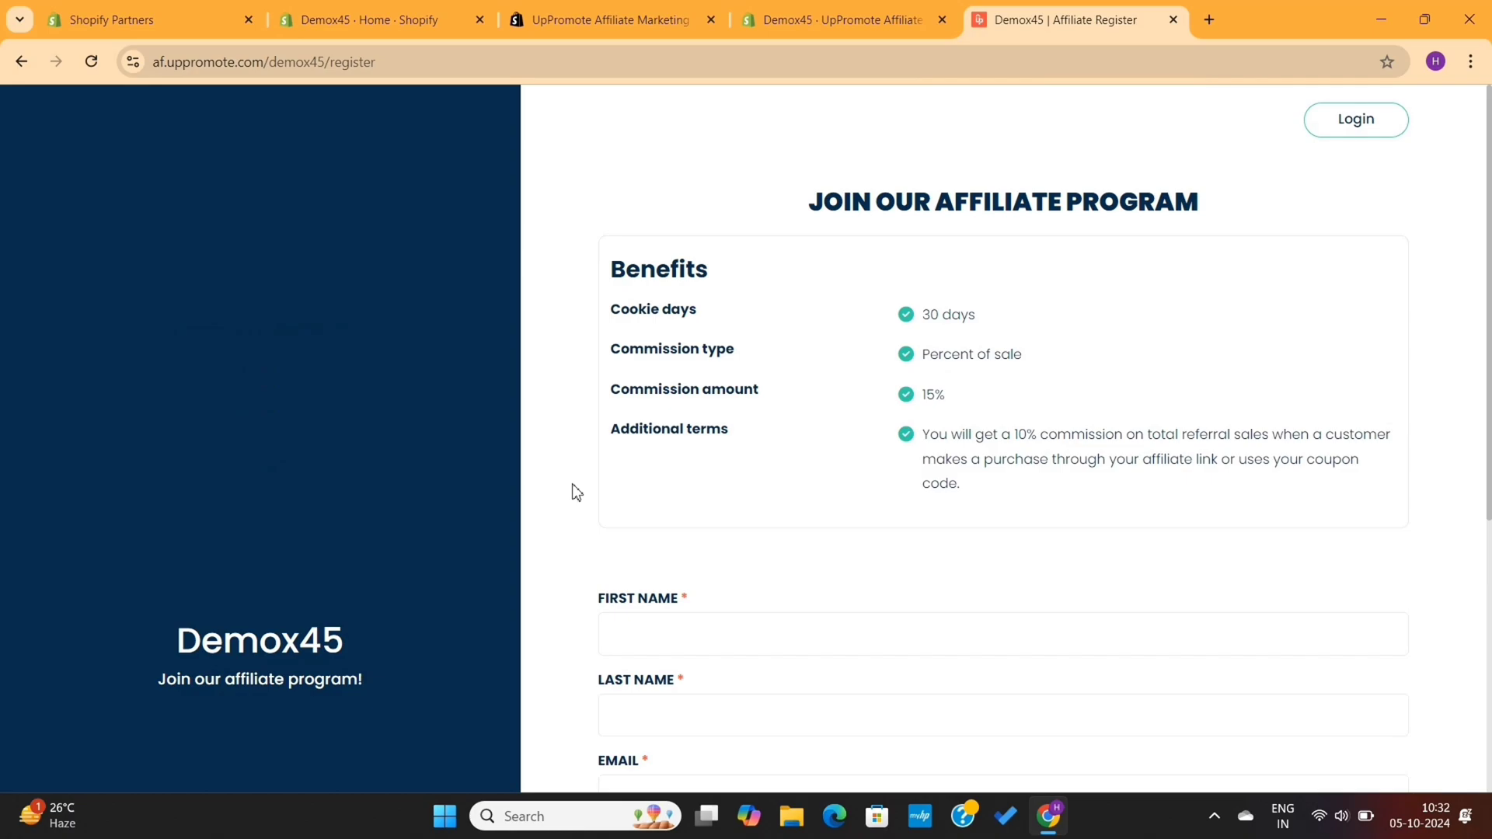
{"action": "scroll", "coordinate": [576, 492], "scroll_direction": "down", "scroll_amount": 1}
{"action": "left_click_drag", "start_coordinate": [604, 233], "coordinate": [795, 428]}
{"action": "left_click", "coordinate": [867, 472]}
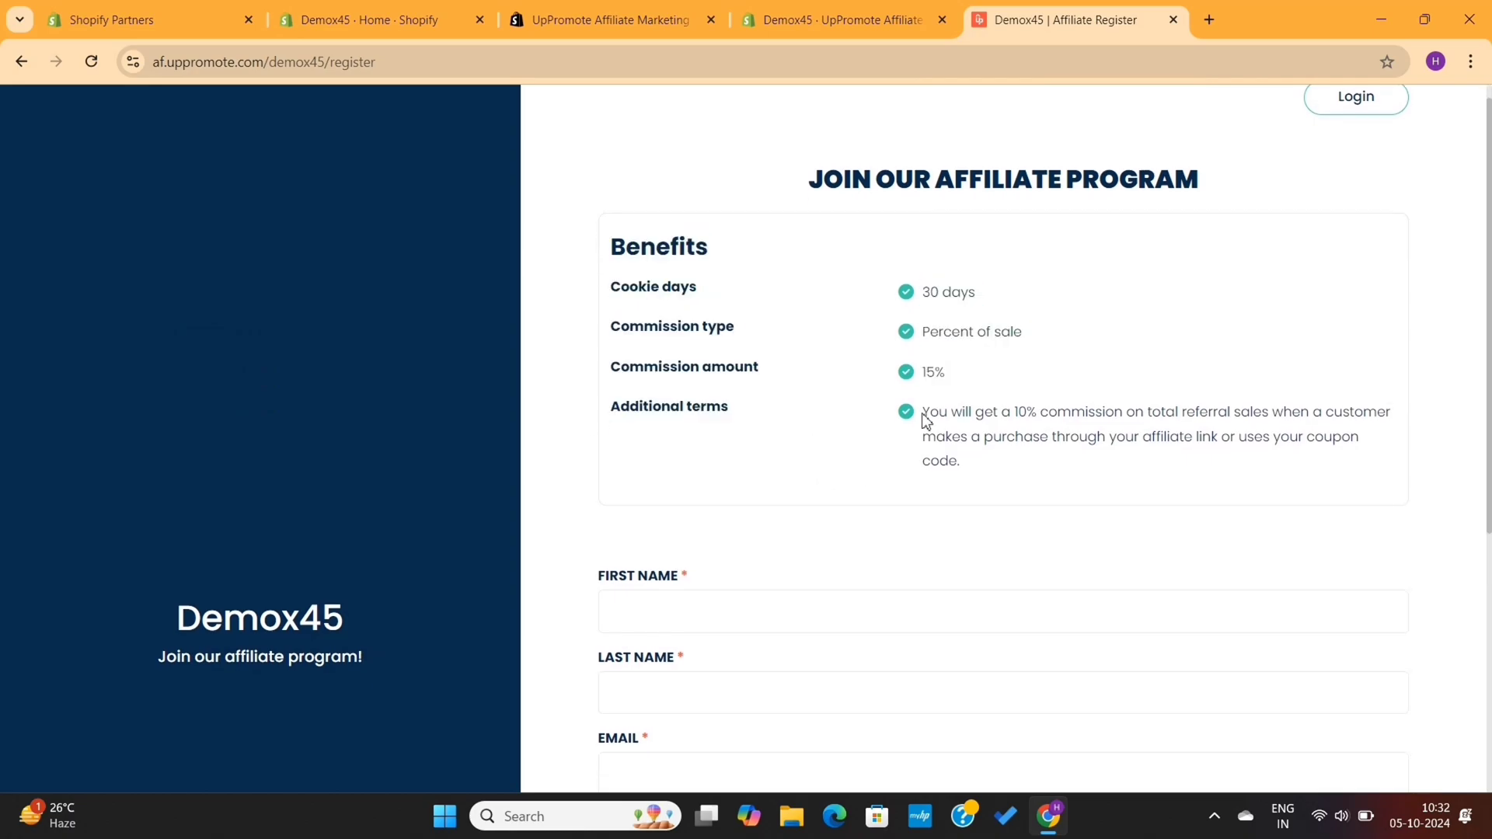
{"action": "scroll", "coordinate": [922, 421], "scroll_direction": "down", "scroll_amount": 3}
{"action": "left_click", "coordinate": [771, 399]}
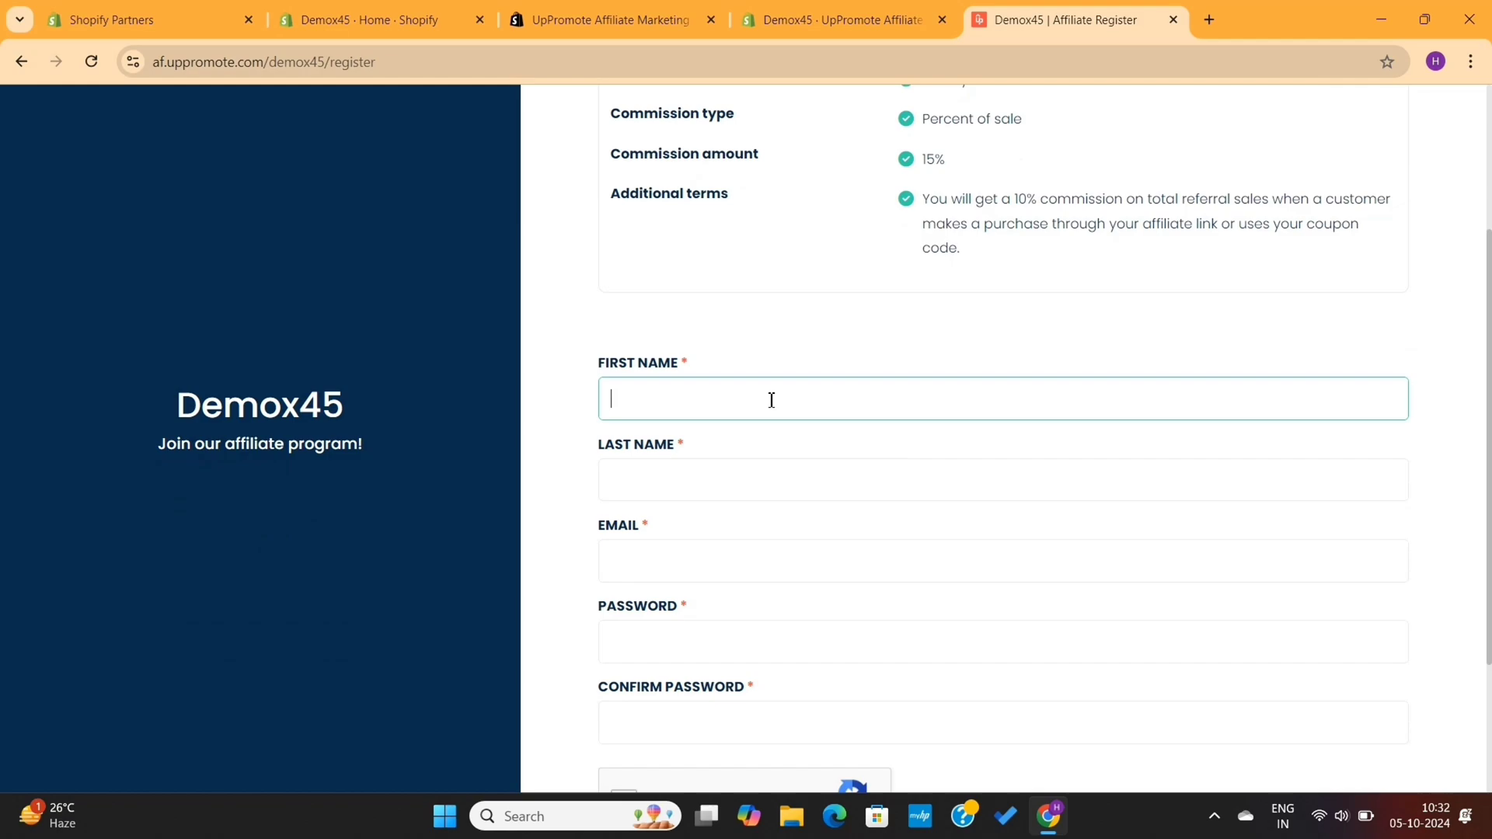
{"action": "left_click", "coordinate": [718, 472]}
{"action": "scroll", "coordinate": [717, 471], "scroll_direction": "down", "scroll_amount": 3}
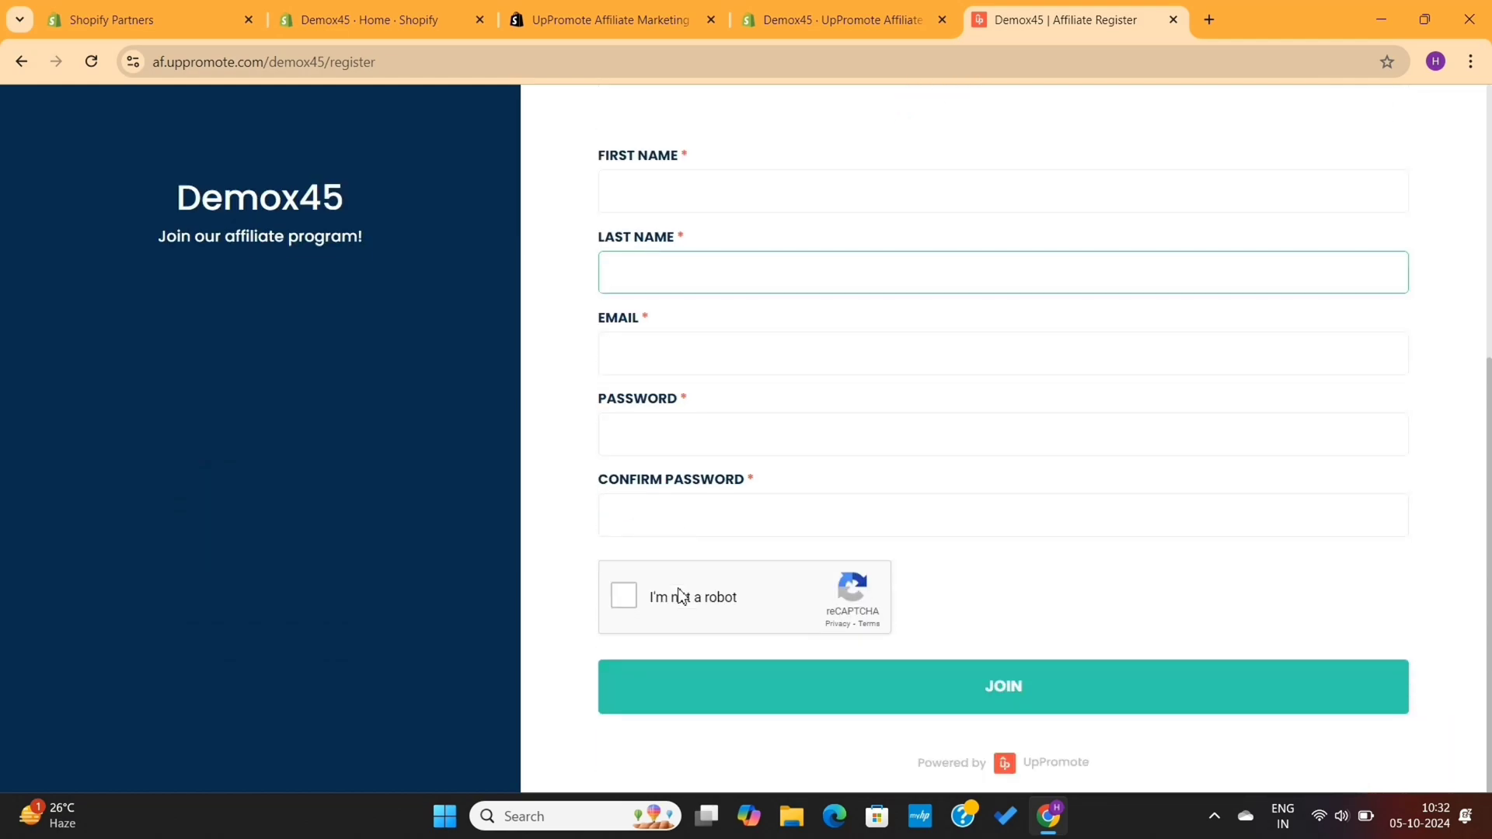
{"action": "scroll", "coordinate": [678, 597], "scroll_direction": "up", "scroll_amount": 6}
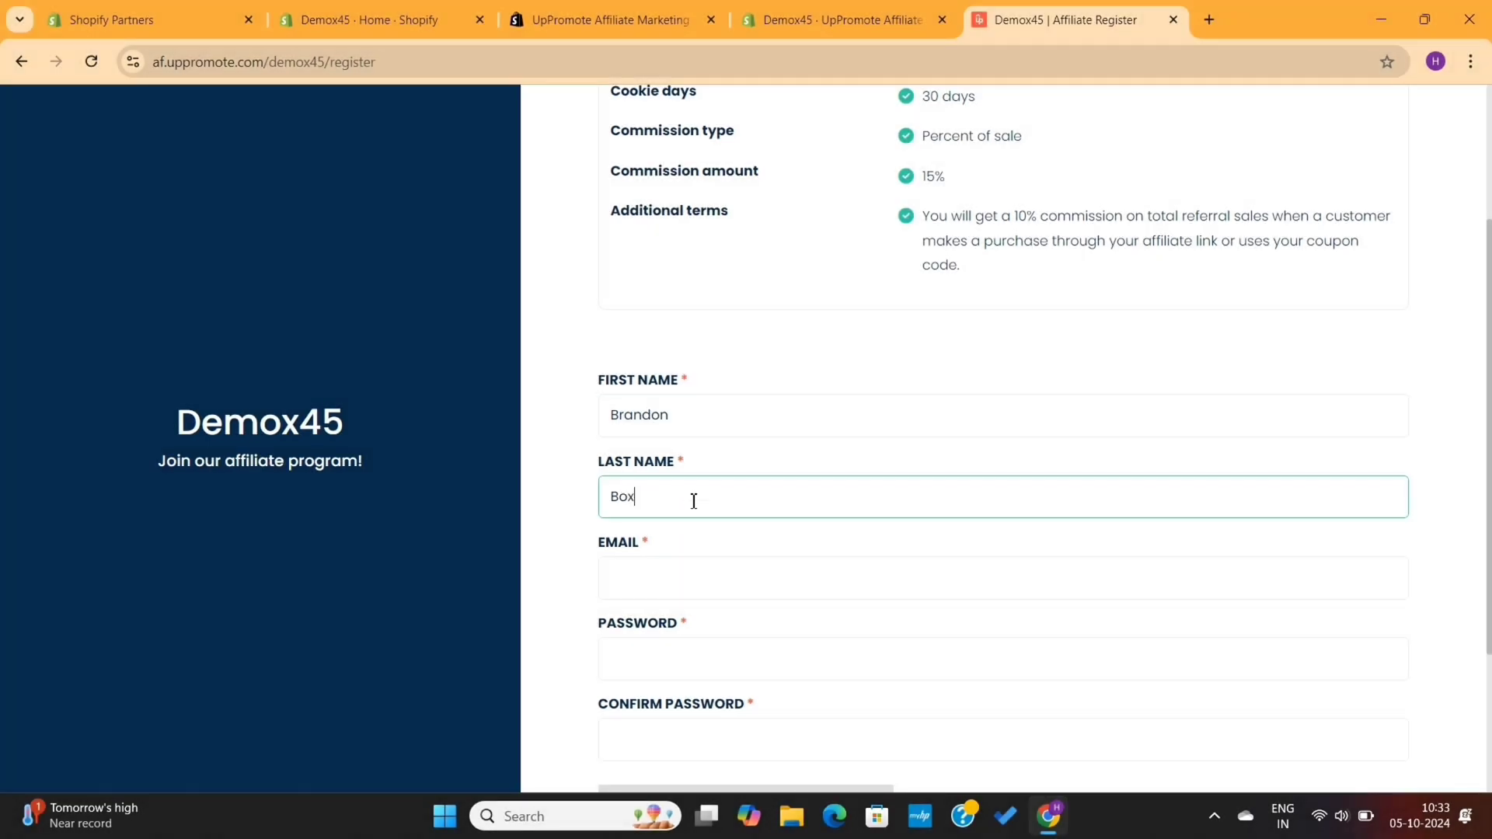
Enter the affiliate's e-mail and matching passwords, pass reCAPTCHA and submit with JOIN
{"action": "left_click", "coordinate": [667, 568]}
{"action": "left_click", "coordinate": [684, 652]}
{"action": "type", "text": "••••••••••"}
{"action": "left_click", "coordinate": [686, 742]}
{"action": "type", "text": "••••••••••"}
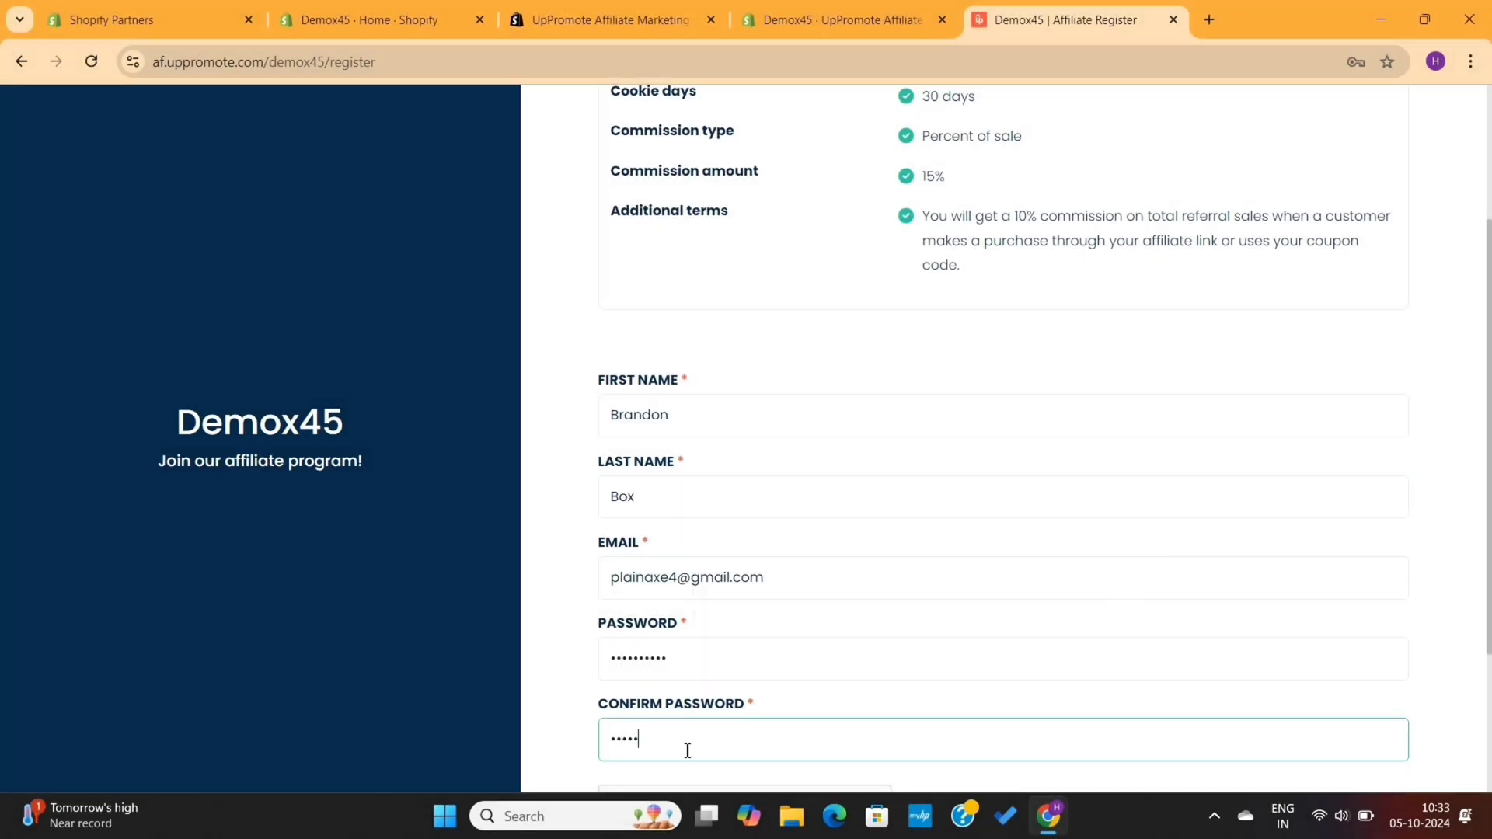
{"action": "scroll", "coordinate": [778, 680], "scroll_direction": "down", "scroll_amount": 3}
{"action": "left_click", "coordinate": [620, 606]}
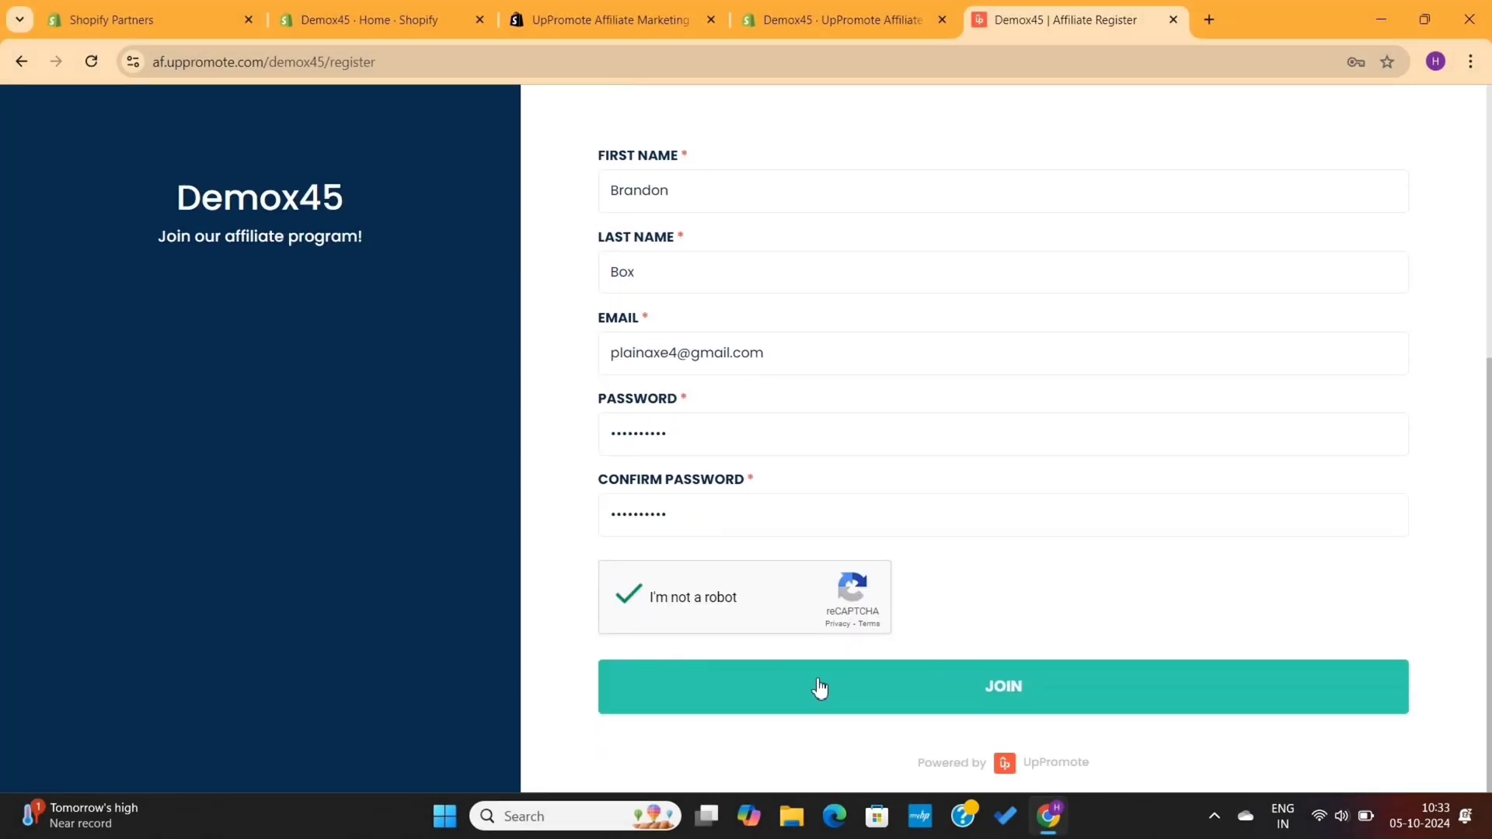
{"action": "left_click", "coordinate": [913, 701]}
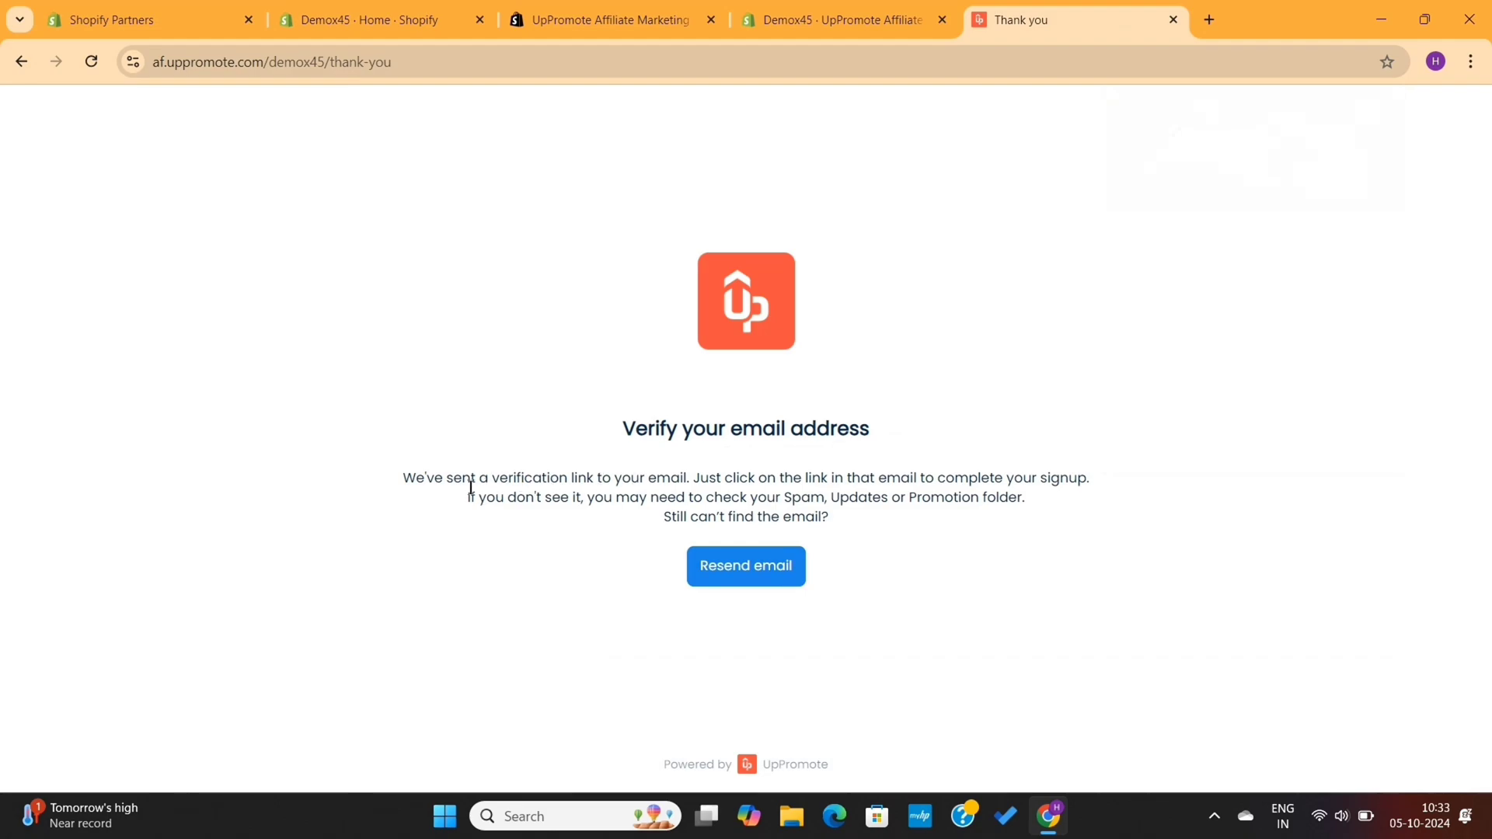
{"action": "triple_click", "coordinate": [444, 479]}
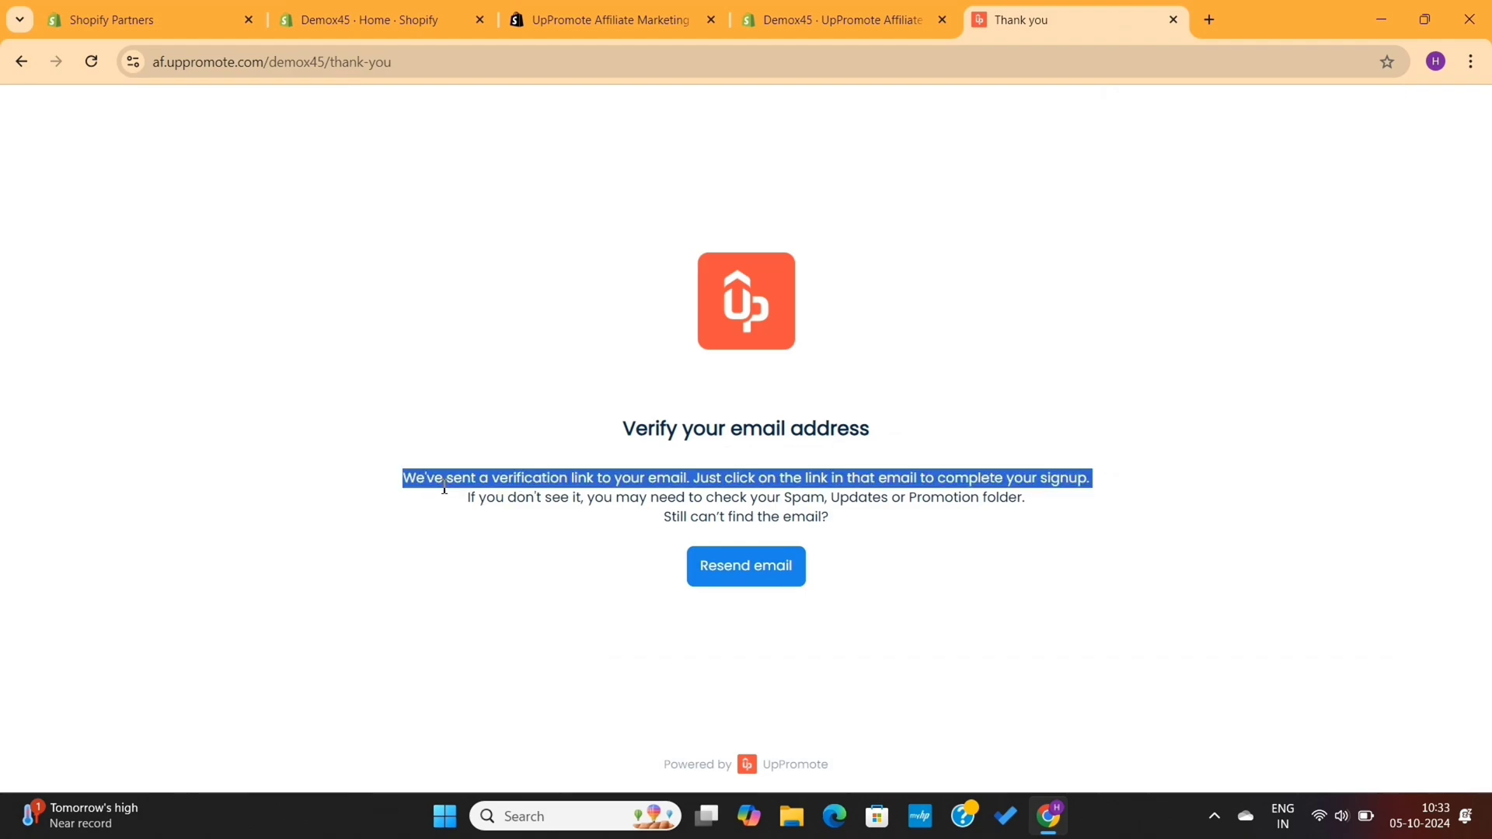
In Gmail, read the account-being-reviewed email, then return to the inbox list
{"action": "left_click", "coordinate": [659, 470]}
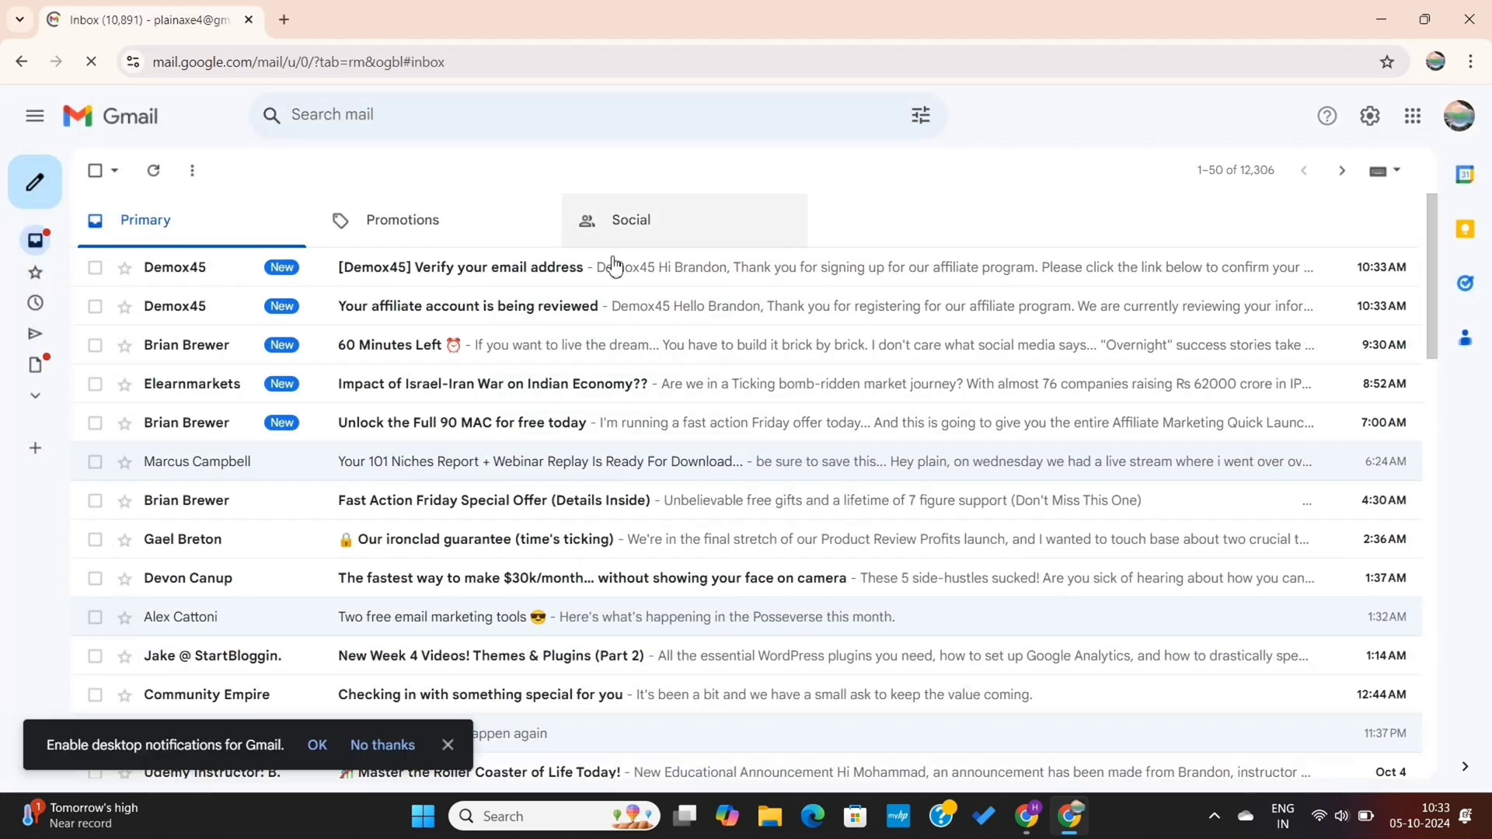
{"action": "left_click", "coordinate": [465, 309]}
{"action": "left_click_drag", "start_coordinate": [486, 489], "coordinate": [599, 650]}
{"action": "left_click", "coordinate": [599, 650]}
{"action": "scroll", "coordinate": [636, 539], "scroll_direction": "down", "scroll_amount": 3}
{"action": "scroll", "coordinate": [635, 546], "scroll_direction": "left", "scroll_amount": 3}
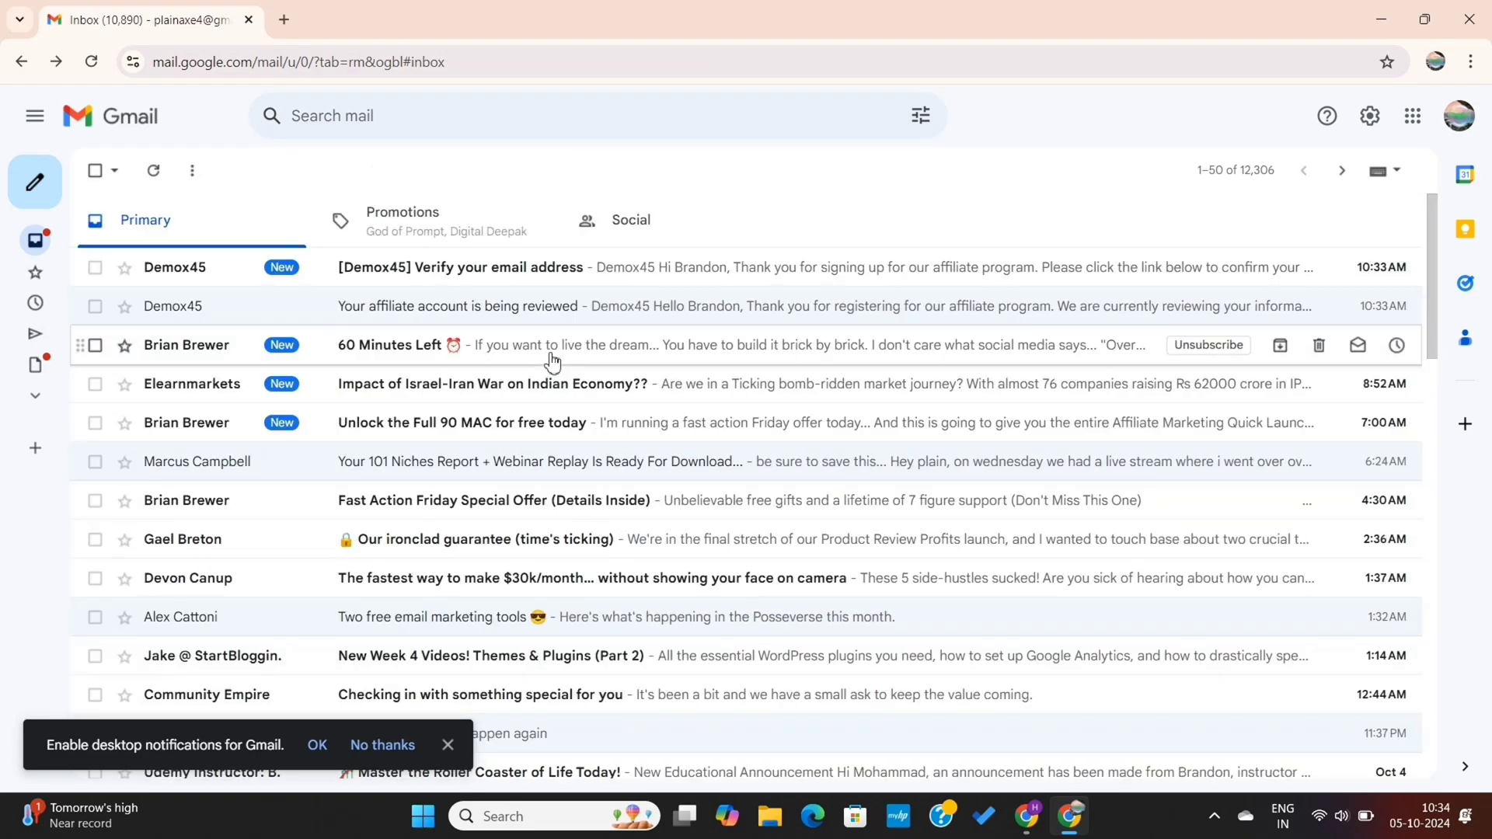
Open the 'Verify your email address' confirmation link in another browser profile and go to Login
{"action": "left_click", "coordinate": [523, 270]}
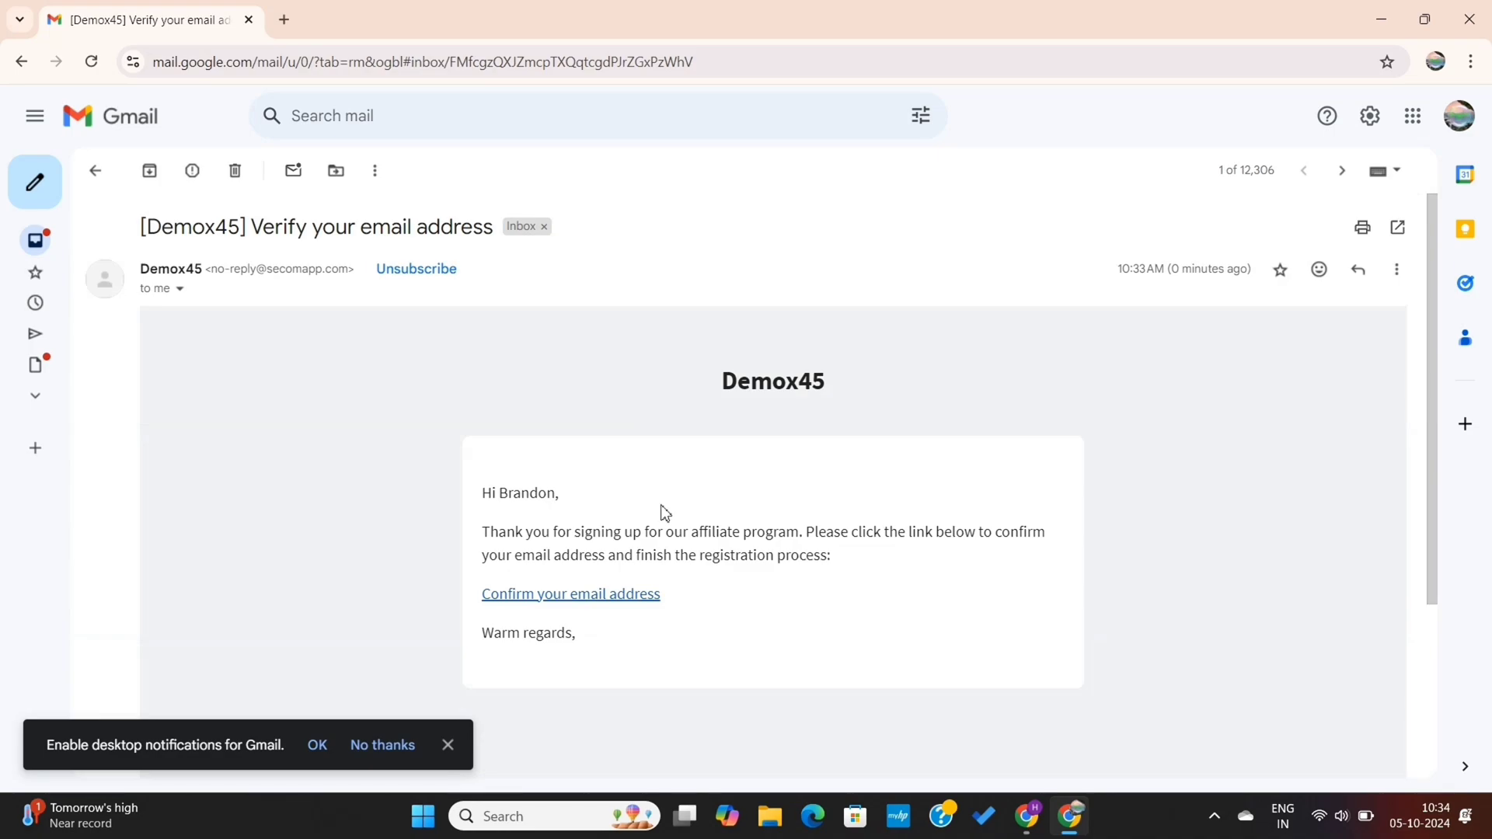
{"action": "scroll", "coordinate": [664, 512], "scroll_direction": "down", "scroll_amount": 1}
{"action": "right_click", "coordinate": [624, 567]}
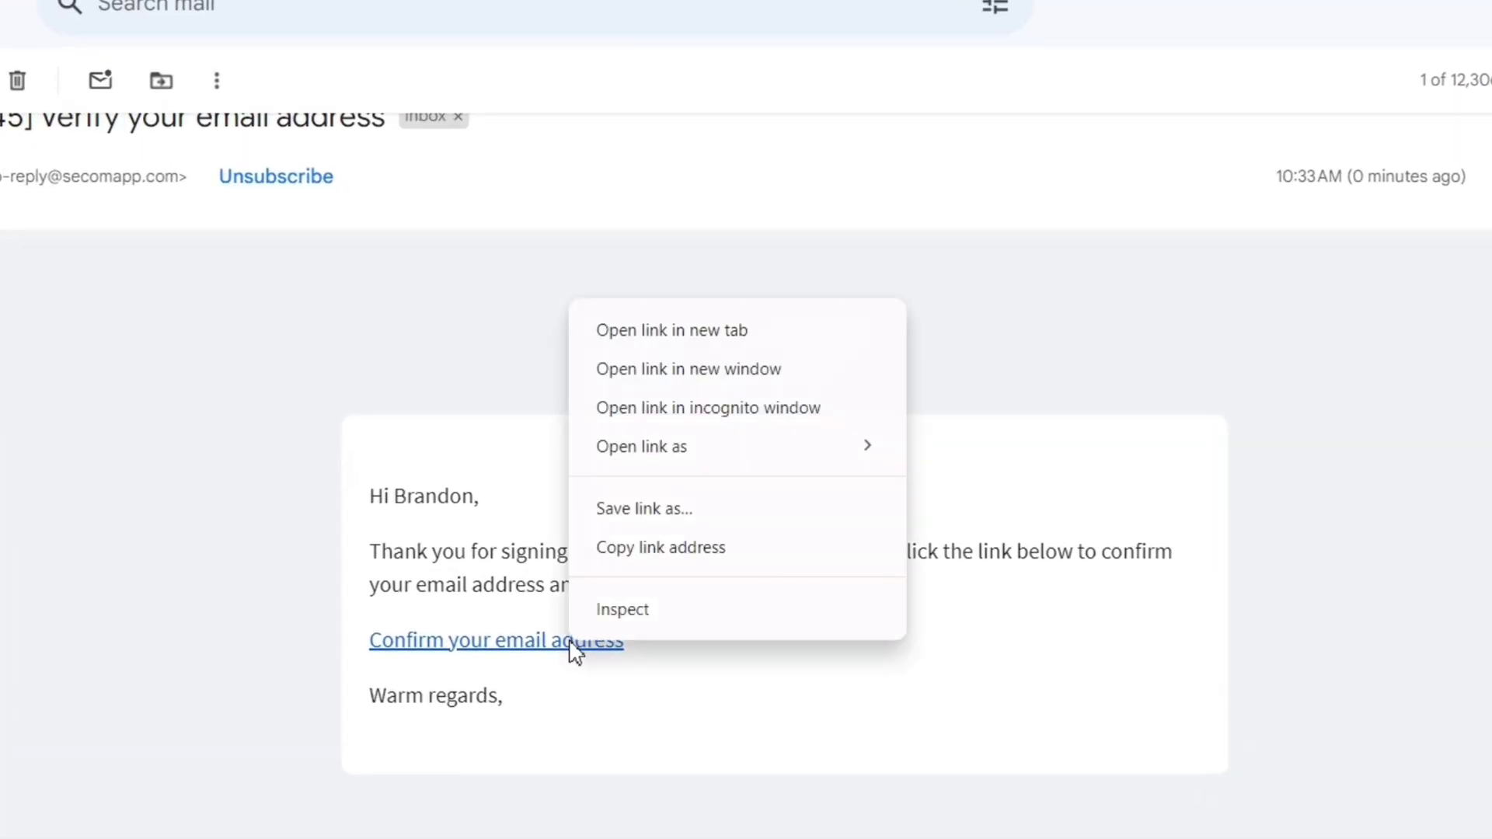
{"action": "mouse_move", "coordinate": [692, 454]}
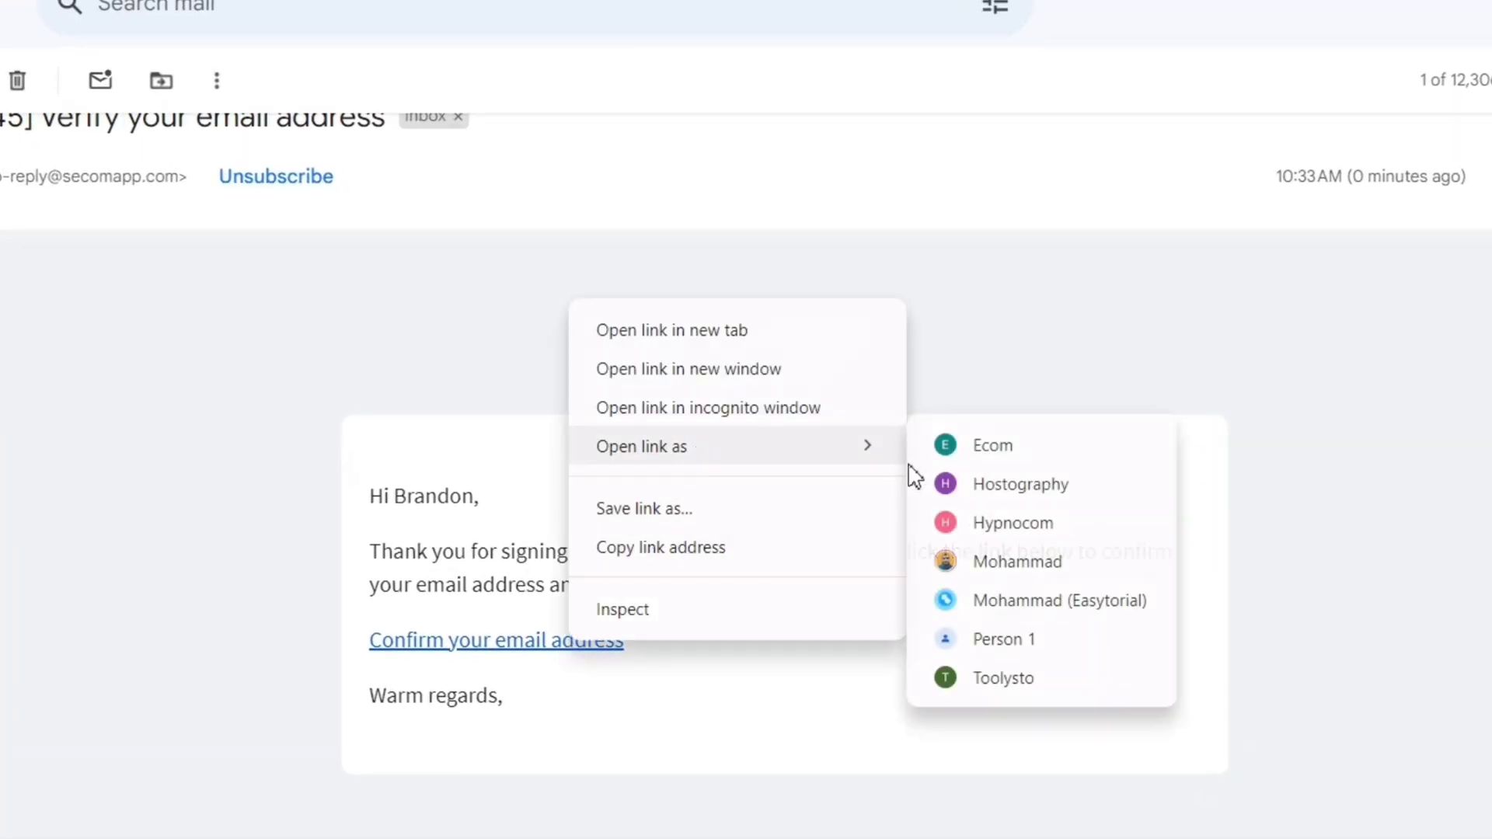
{"action": "left_click", "coordinate": [1009, 485]}
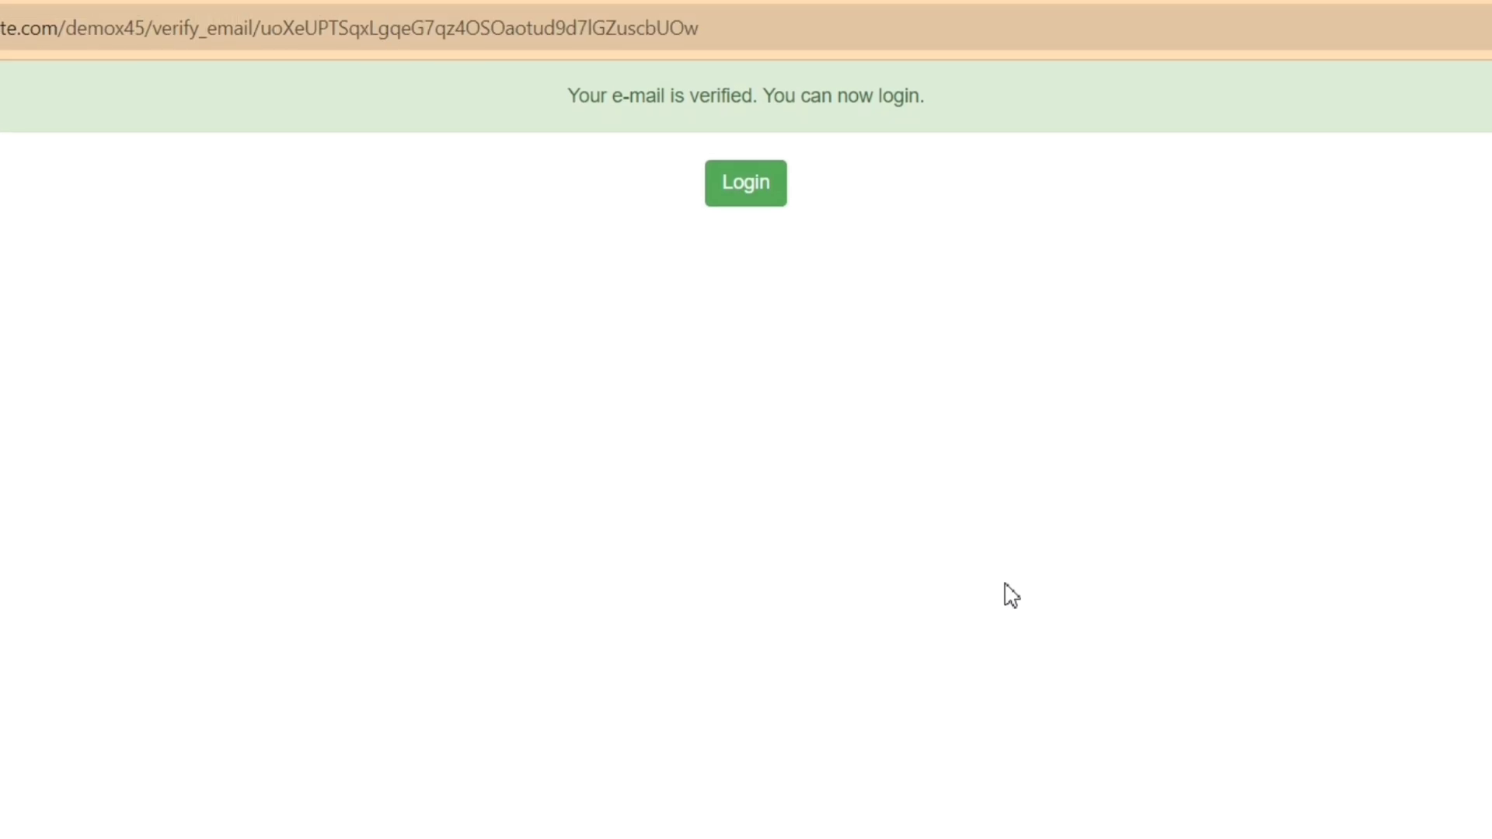
{"action": "left_click", "coordinate": [758, 181]}
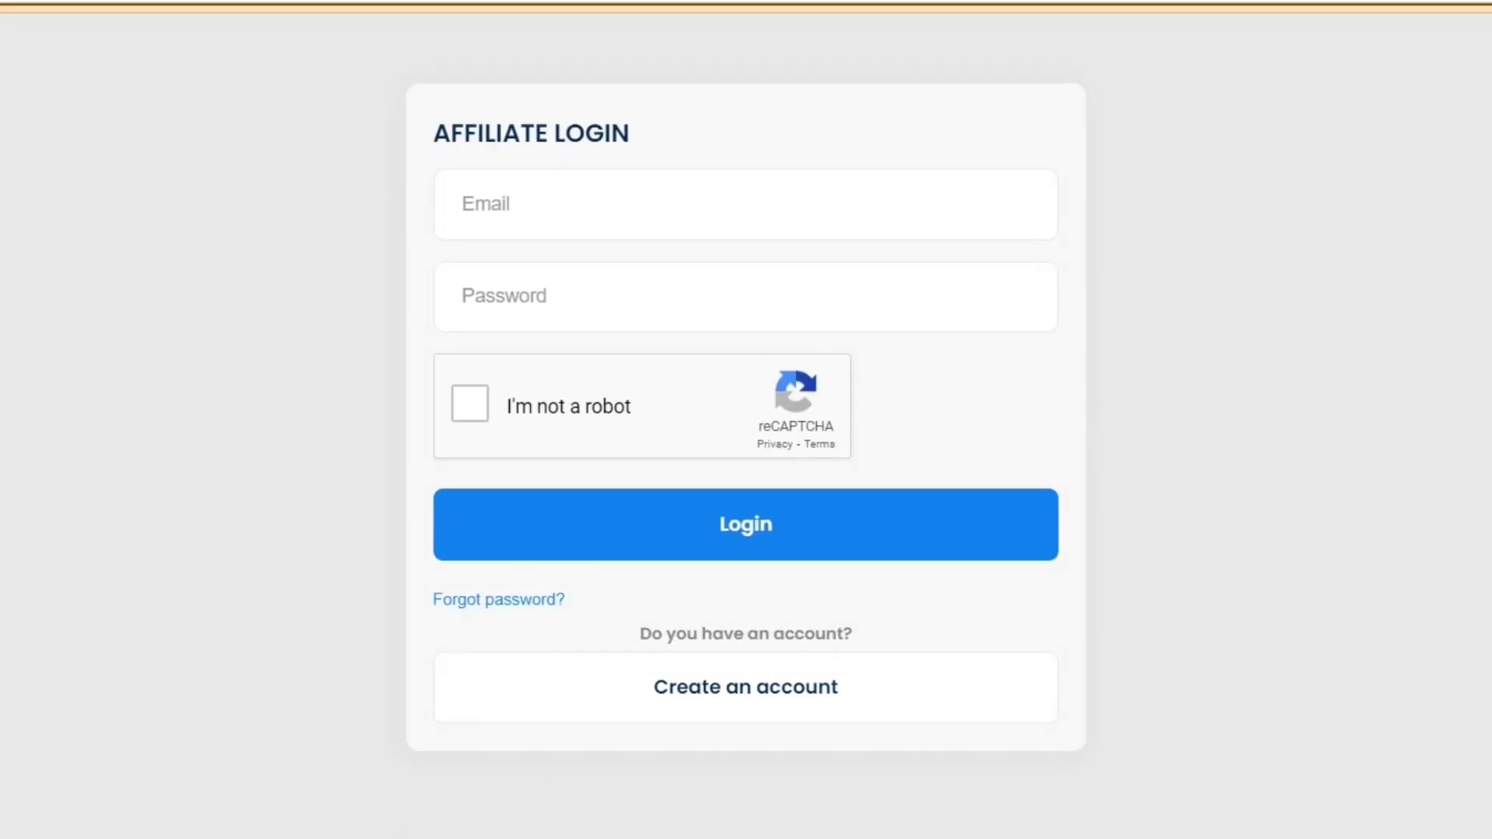
Fill in the affiliate's saved e-mail address and the account password on the login form
{"action": "left_click", "coordinate": [623, 207]}
{"action": "left_click", "coordinate": [655, 303]}
{"action": "left_click", "coordinate": [576, 296]}
{"action": "type", "text": "••"}
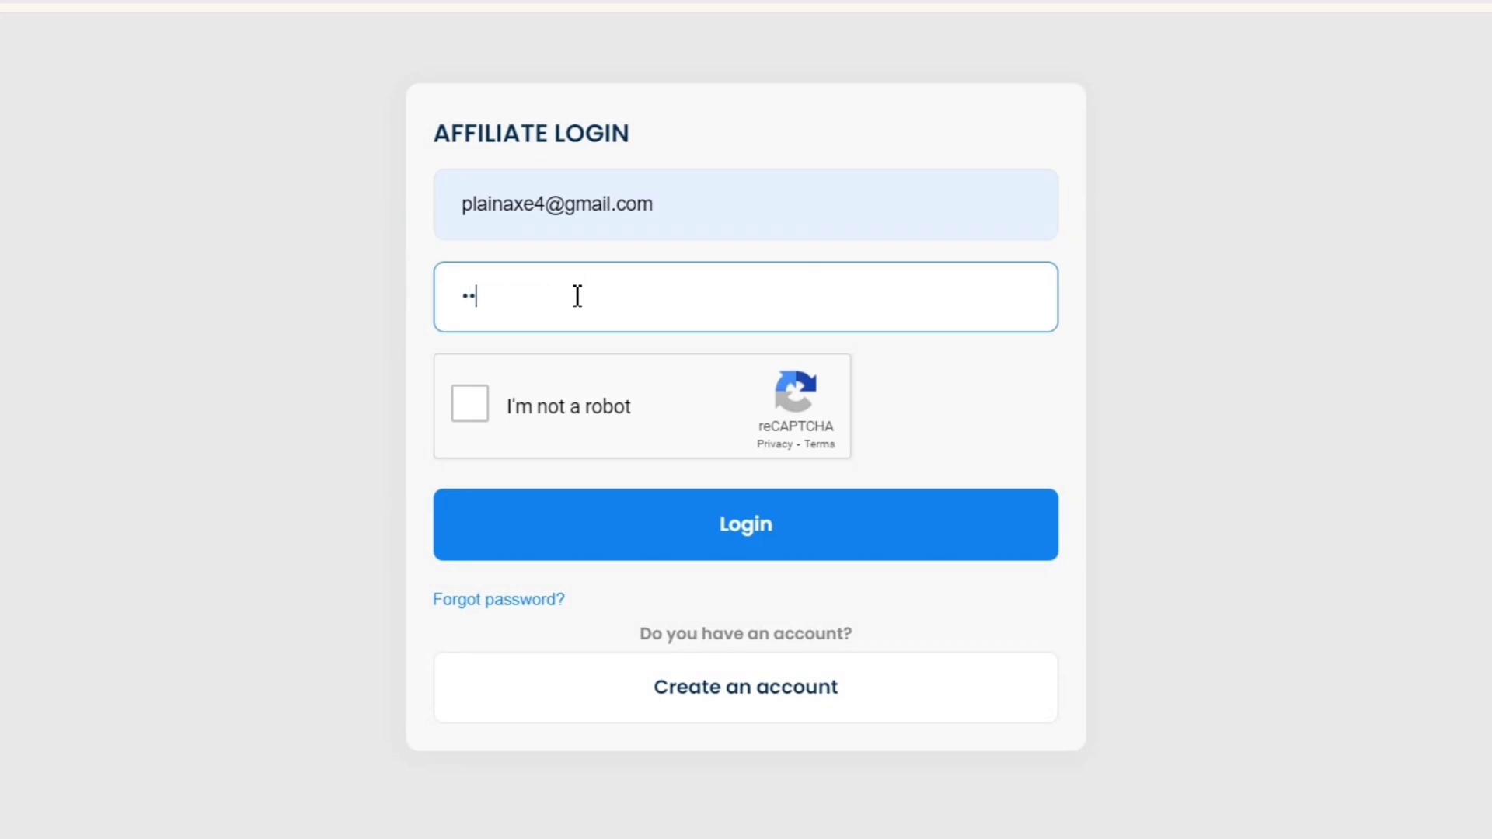
Pass the boat-image reCAPTCHA and sign in to the affiliate portal
{"action": "left_click", "coordinate": [469, 404]}
{"action": "left_click", "coordinate": [773, 478]}
{"action": "left_click", "coordinate": [773, 478]}
{"action": "left_click", "coordinate": [599, 473]}
{"action": "left_click", "coordinate": [599, 650]}
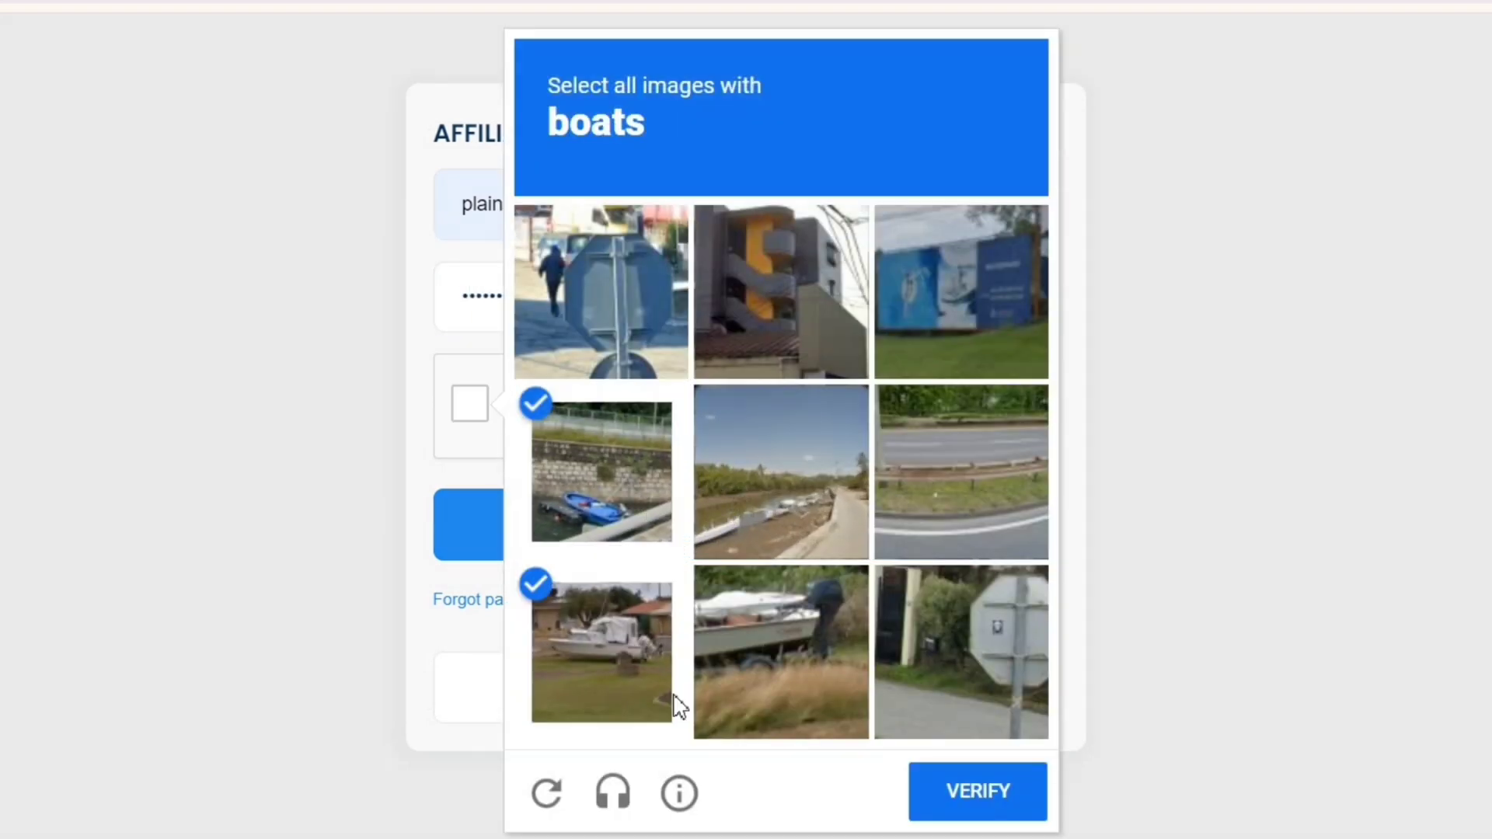
{"action": "left_click", "coordinate": [976, 792]}
{"action": "left_click", "coordinate": [859, 533]}
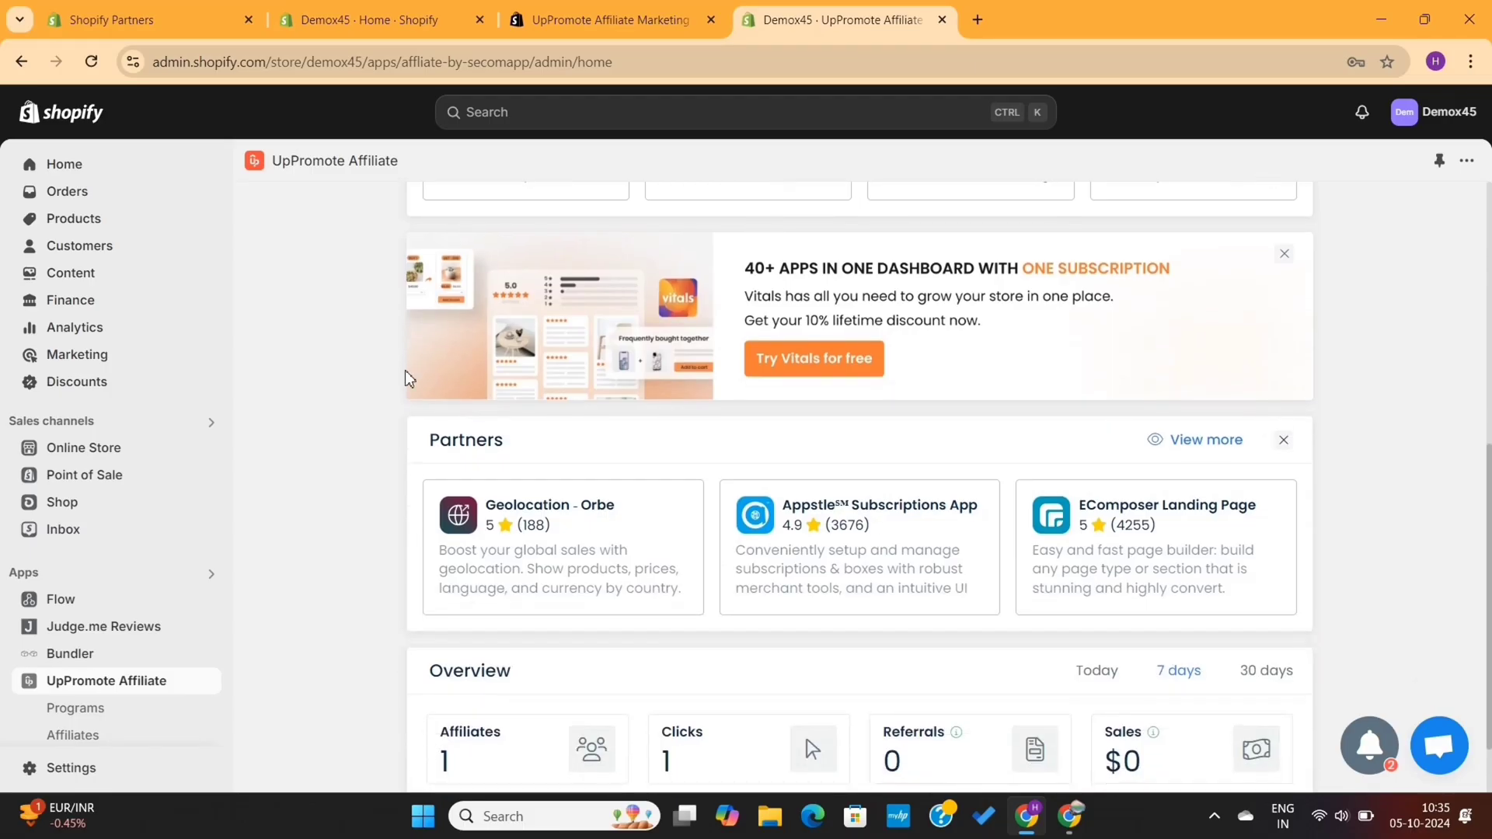
{"action": "scroll", "coordinate": [359, 408], "scroll_direction": "down", "scroll_amount": 1}
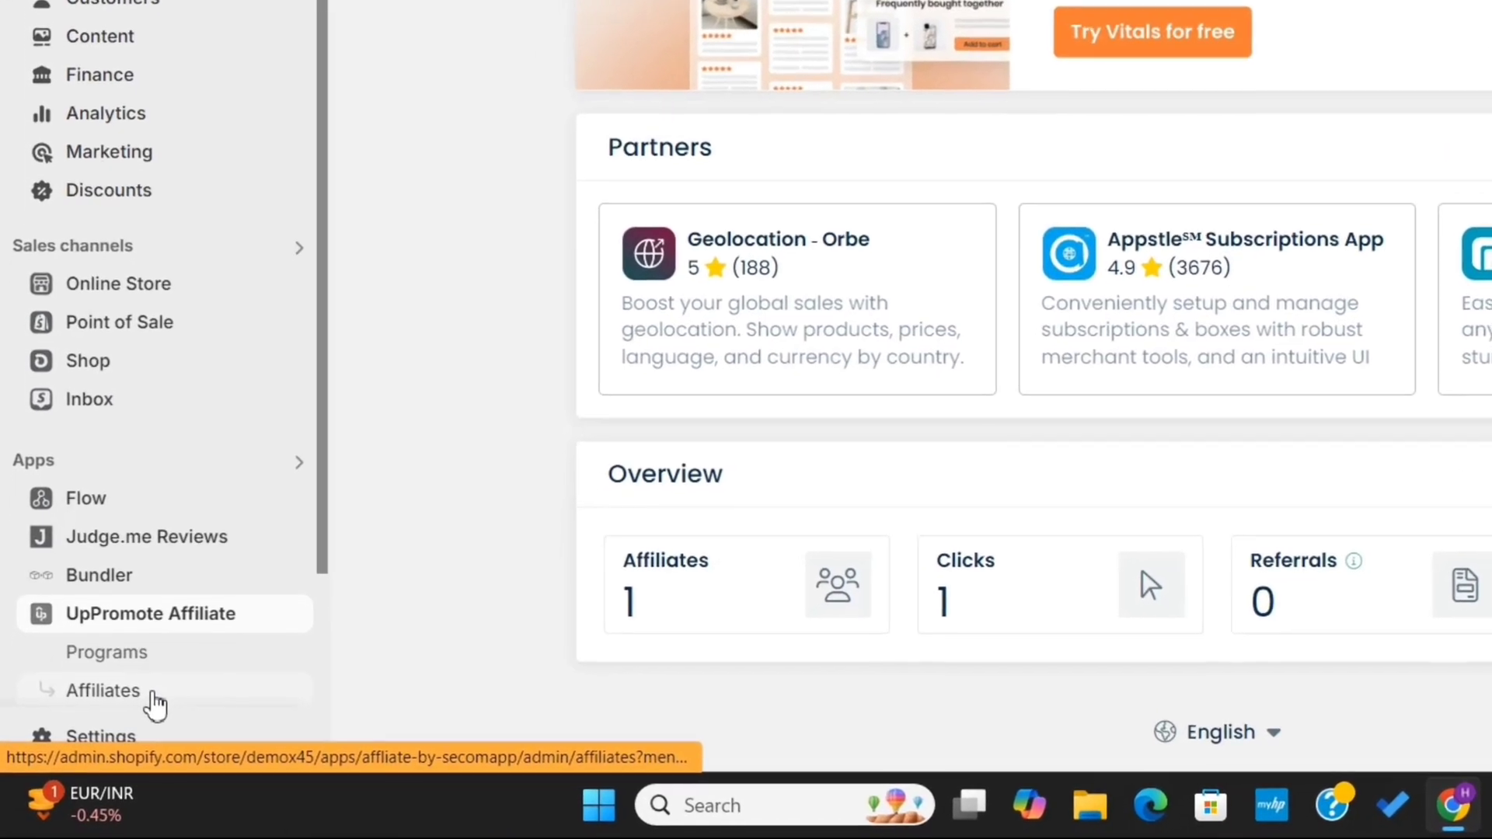
Open the new affiliate's profile from Affiliates, change Status from Pending to Active, and save
{"action": "left_click", "coordinate": [153, 694]}
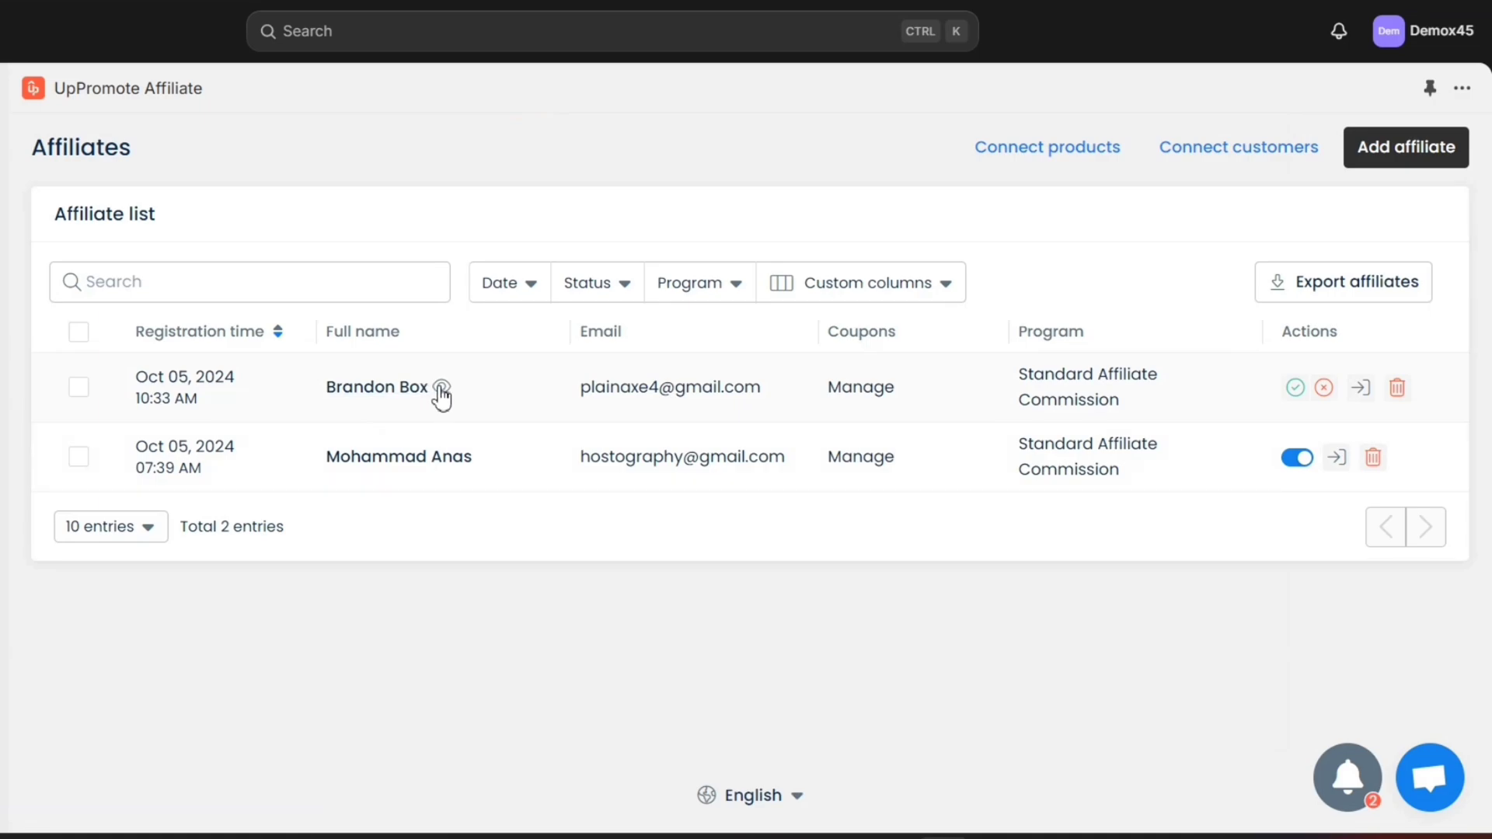
{"action": "left_click", "coordinate": [363, 392]}
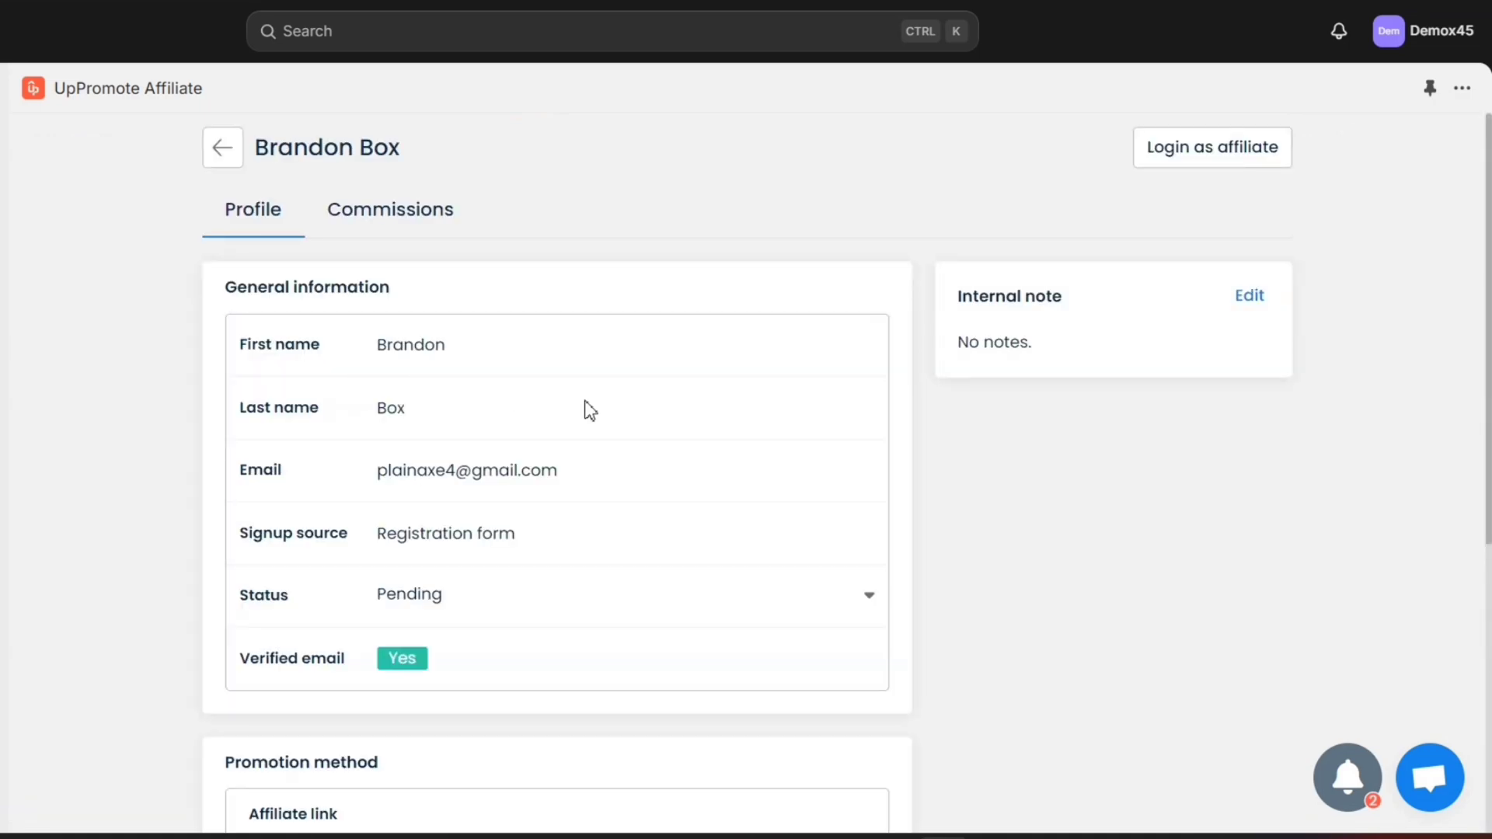
{"action": "scroll", "coordinate": [667, 432], "scroll_direction": "down", "scroll_amount": 3}
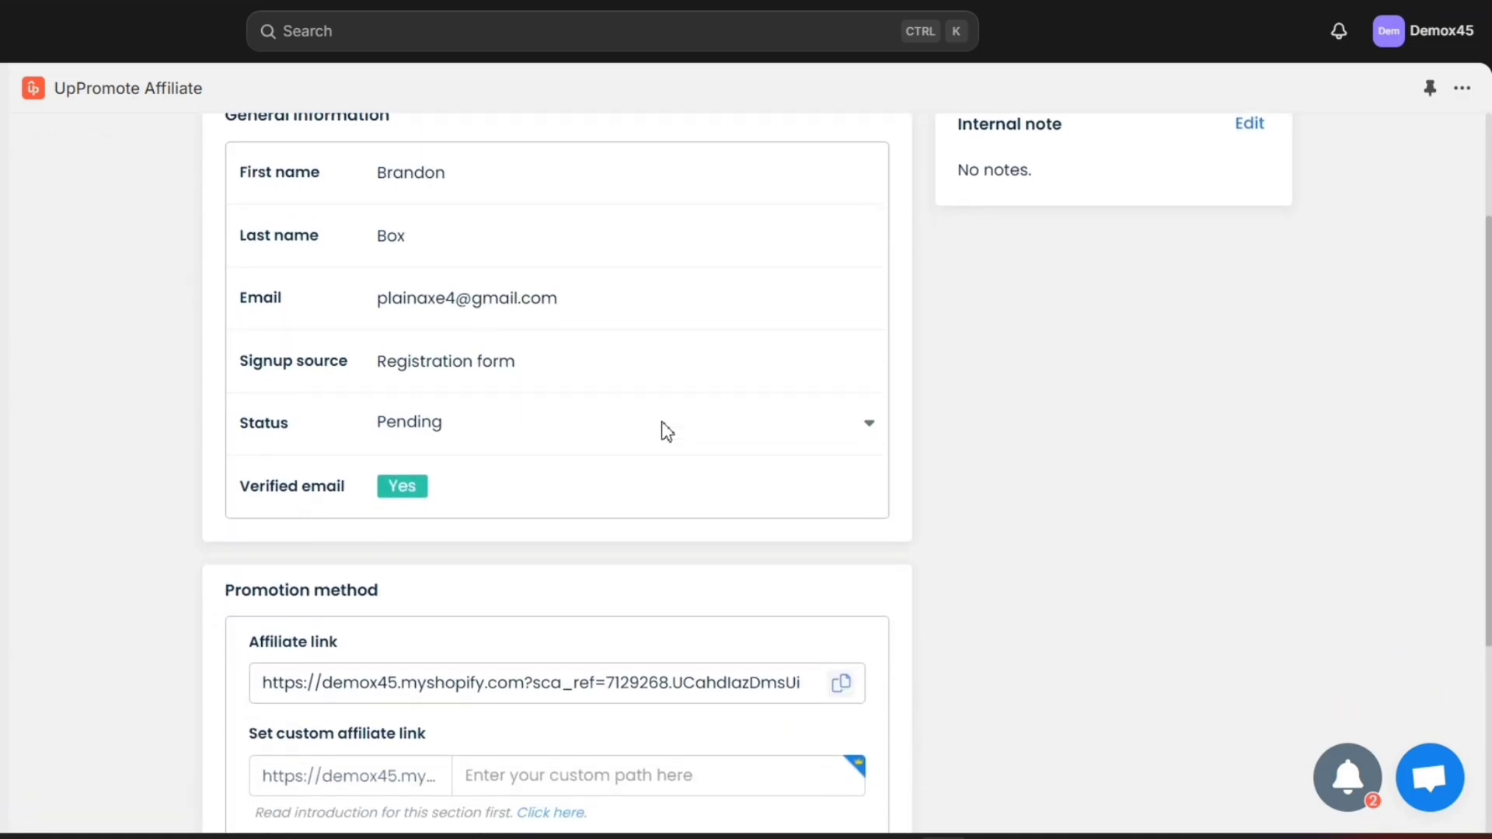
{"action": "scroll", "coordinate": [668, 432], "scroll_direction": "up", "scroll_amount": 3}
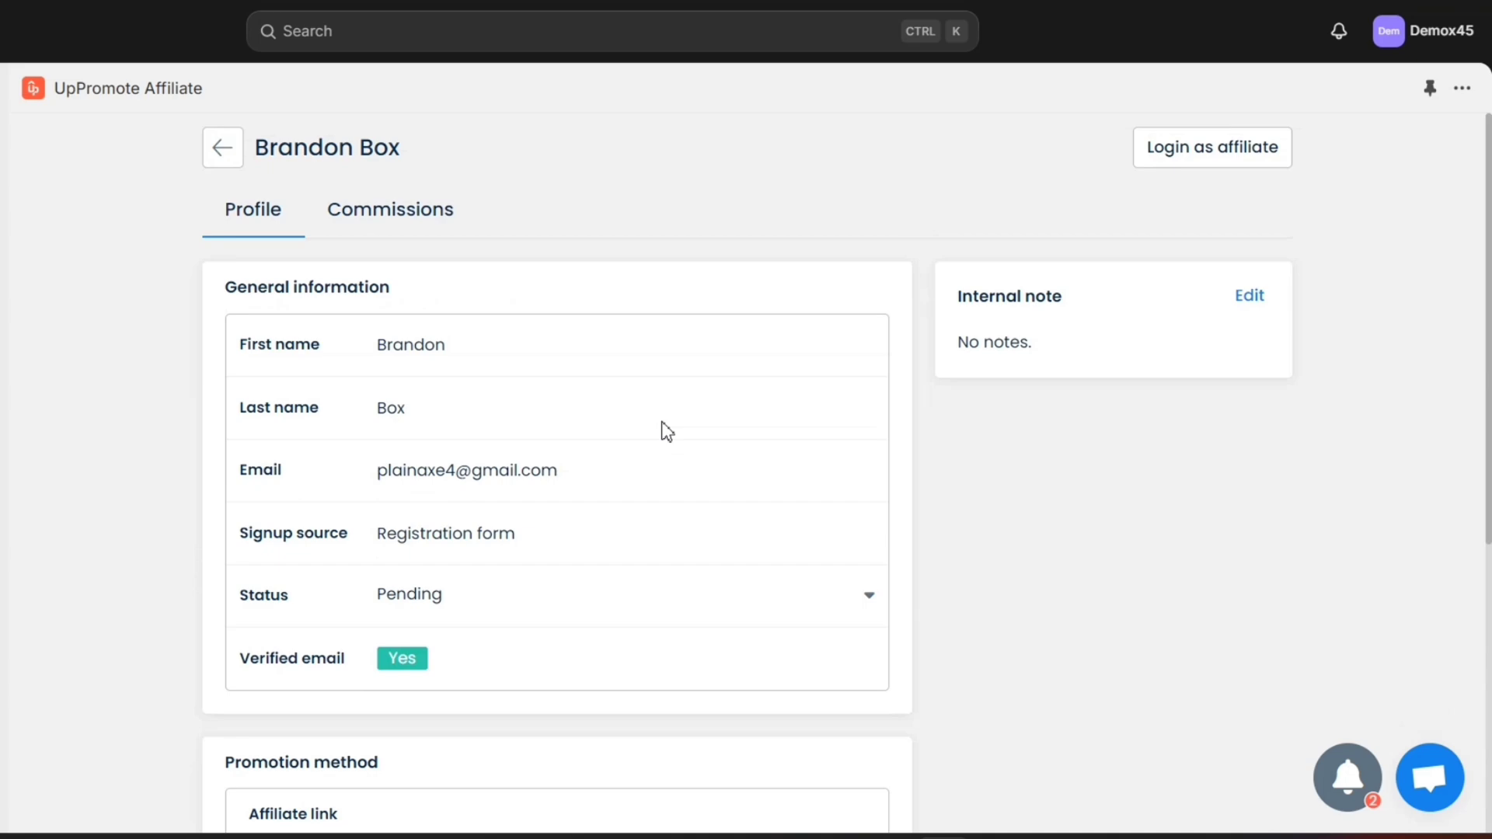
{"action": "left_click", "coordinate": [586, 598]}
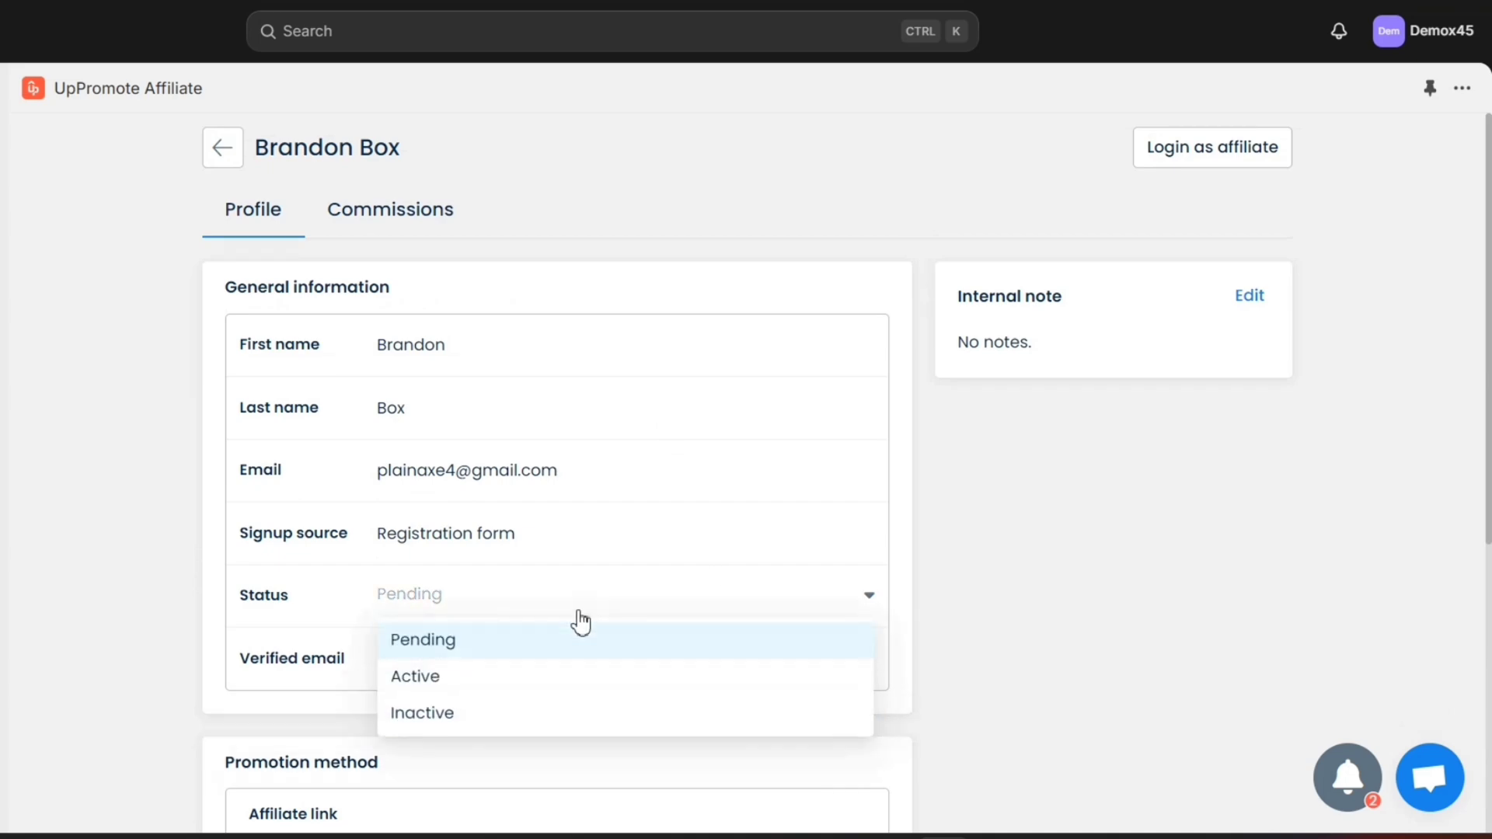
{"action": "left_click", "coordinate": [532, 681]}
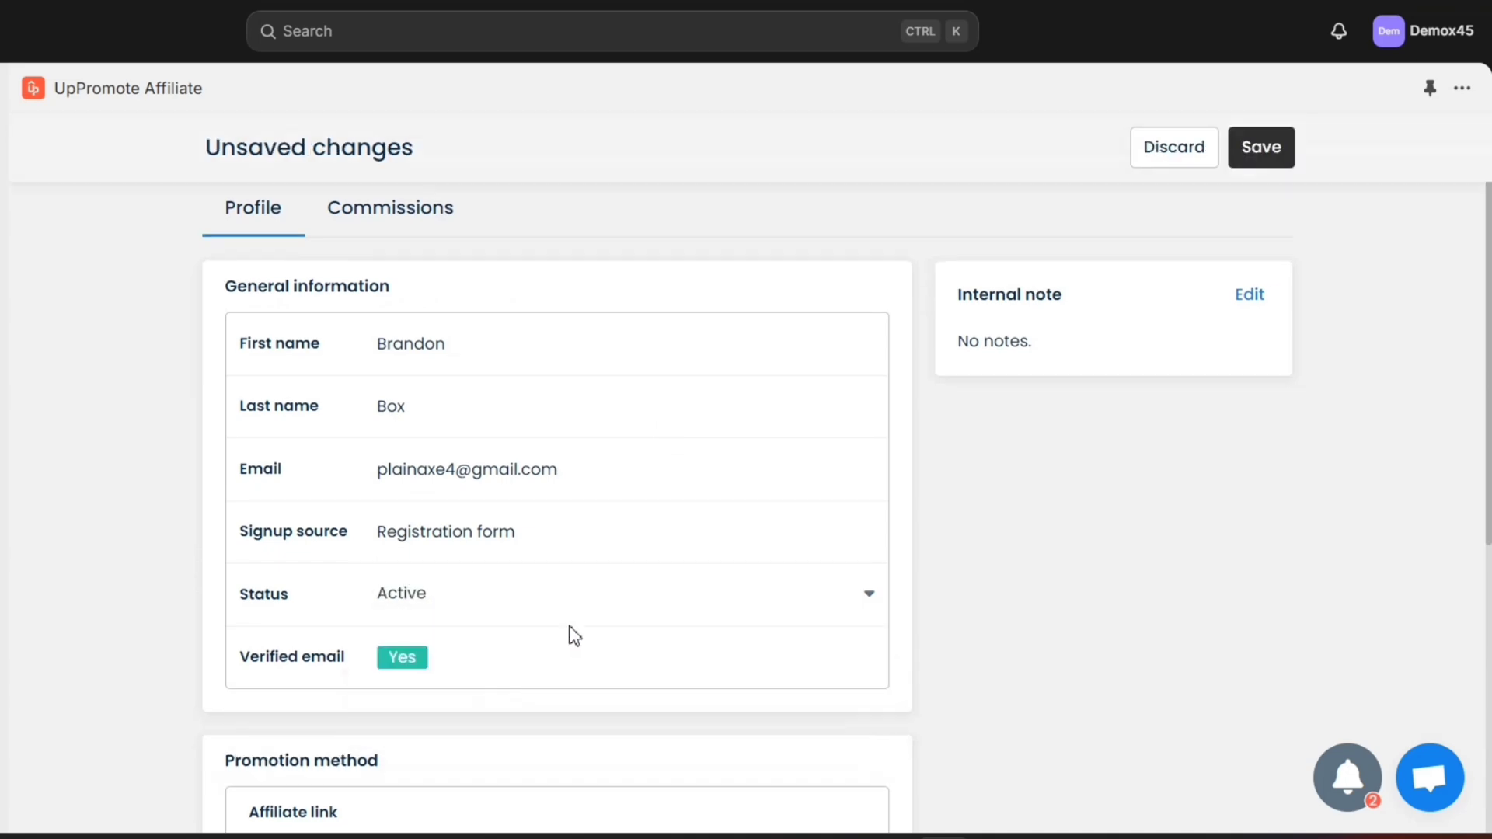
{"action": "left_click", "coordinate": [1263, 151]}
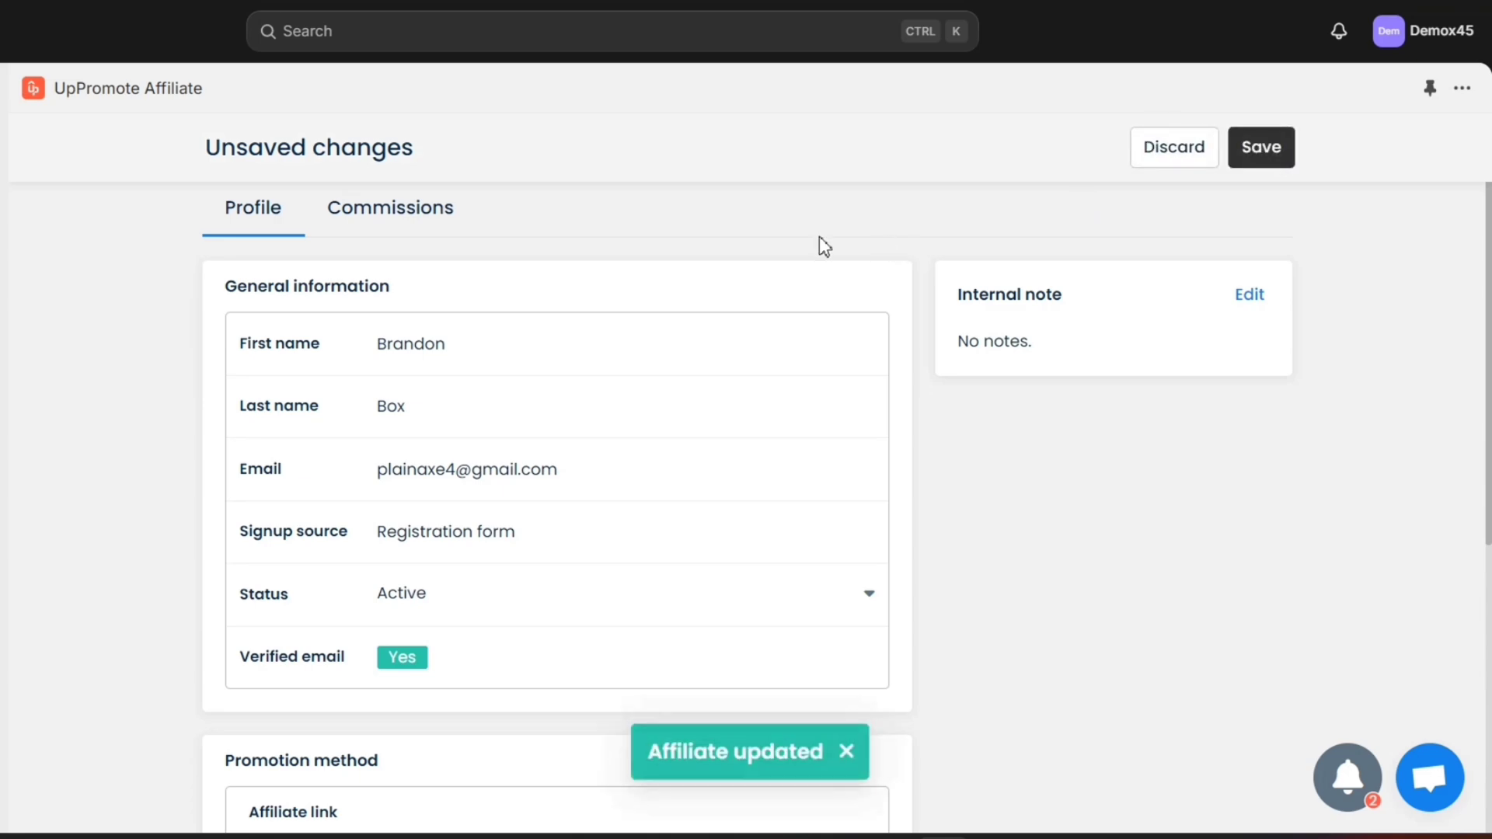
{"action": "left_click", "coordinate": [224, 149]}
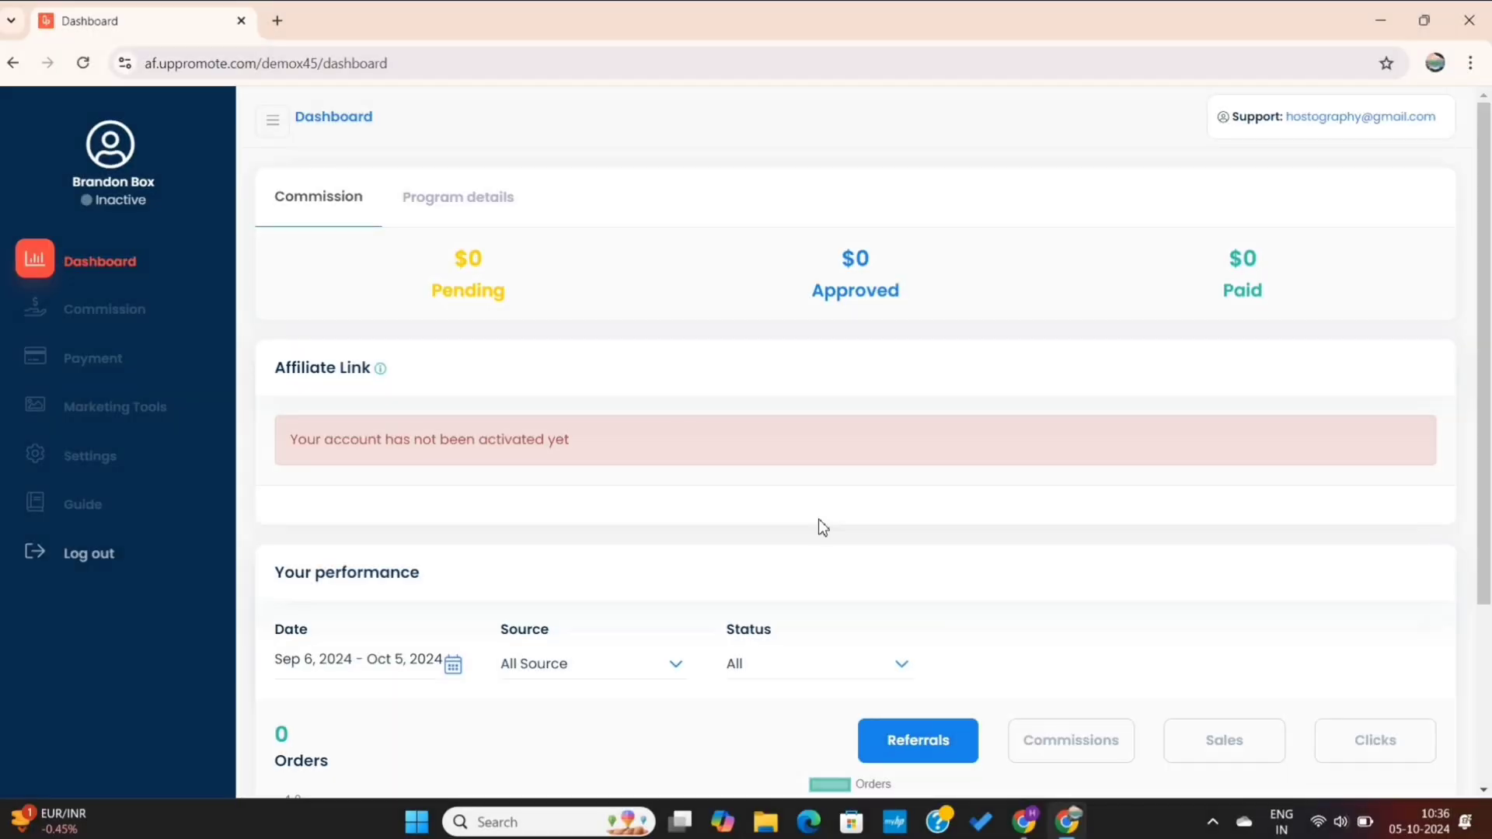
Reload the affiliate dashboard to see Active status, view Marketing Tools, then return to Shopify admin
{"action": "left_click", "coordinate": [82, 64]}
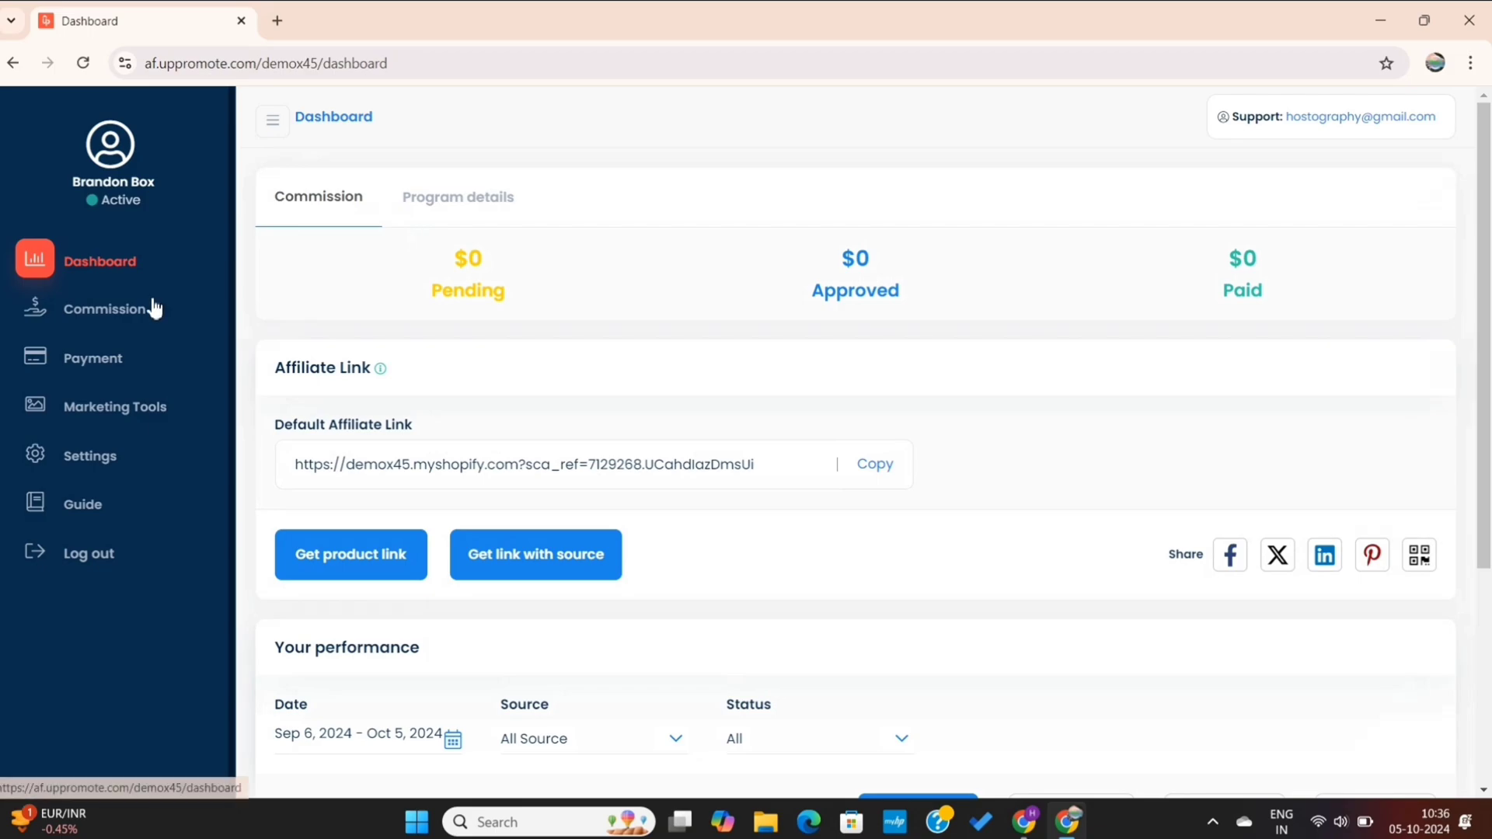
{"action": "left_click", "coordinate": [124, 411]}
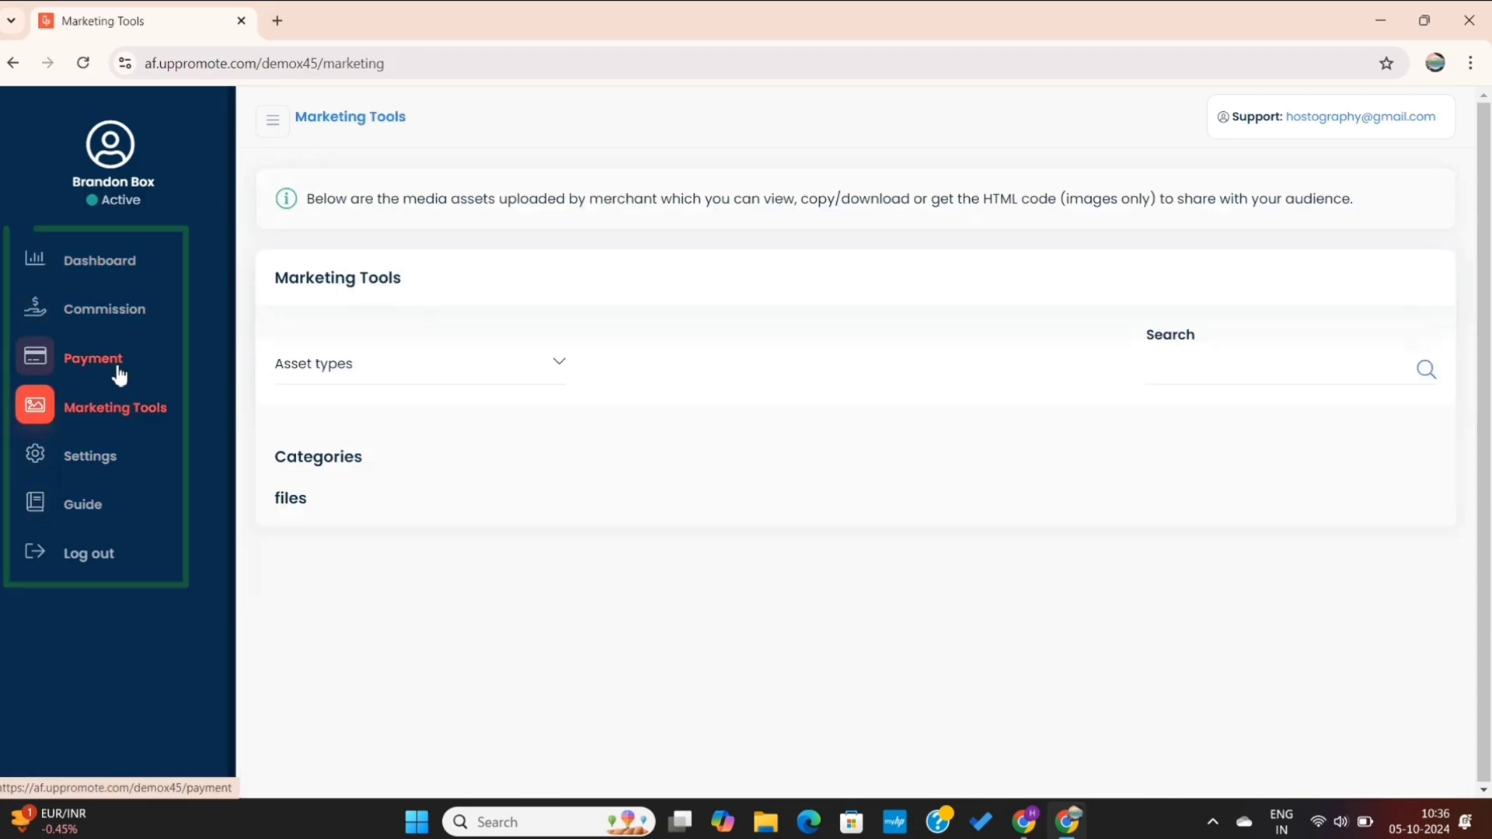
{"action": "left_click", "coordinate": [100, 260]}
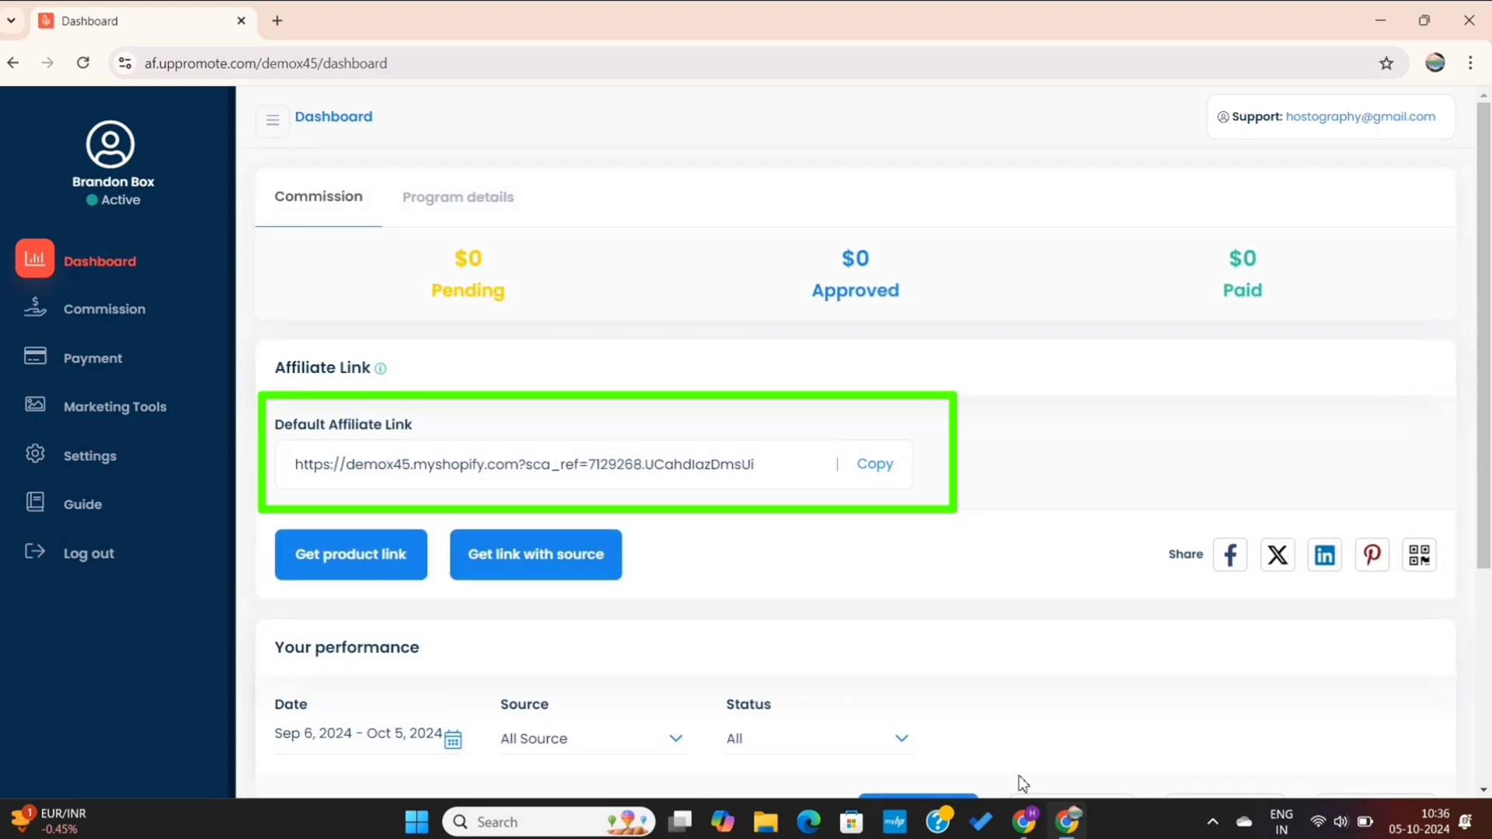
{"action": "left_click", "coordinate": [1027, 830]}
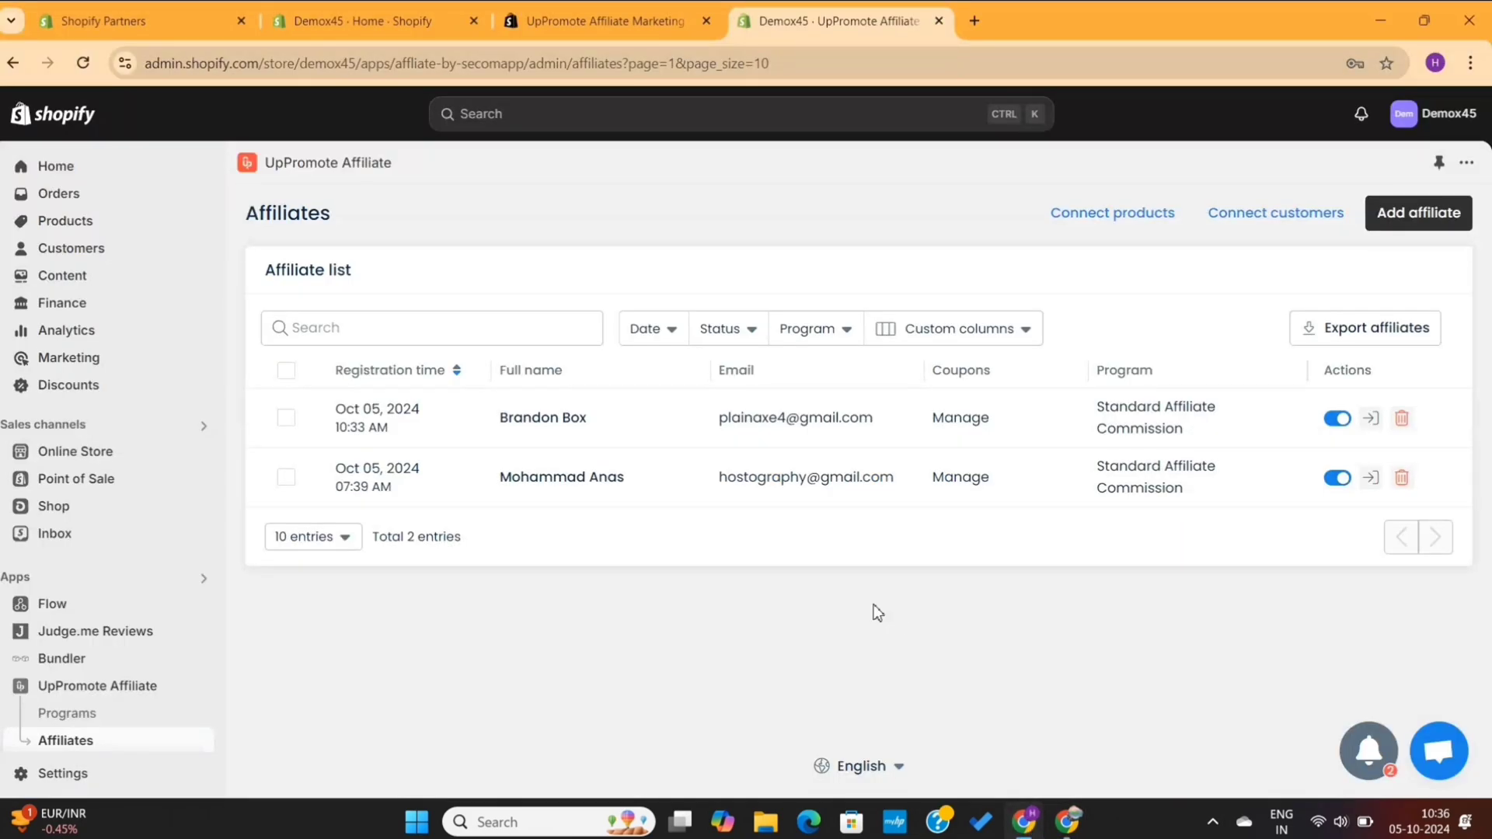
From the UpPromote Affiliate home page, follow the 'registration page' link under Promote your registration page
{"action": "left_click", "coordinate": [101, 687]}
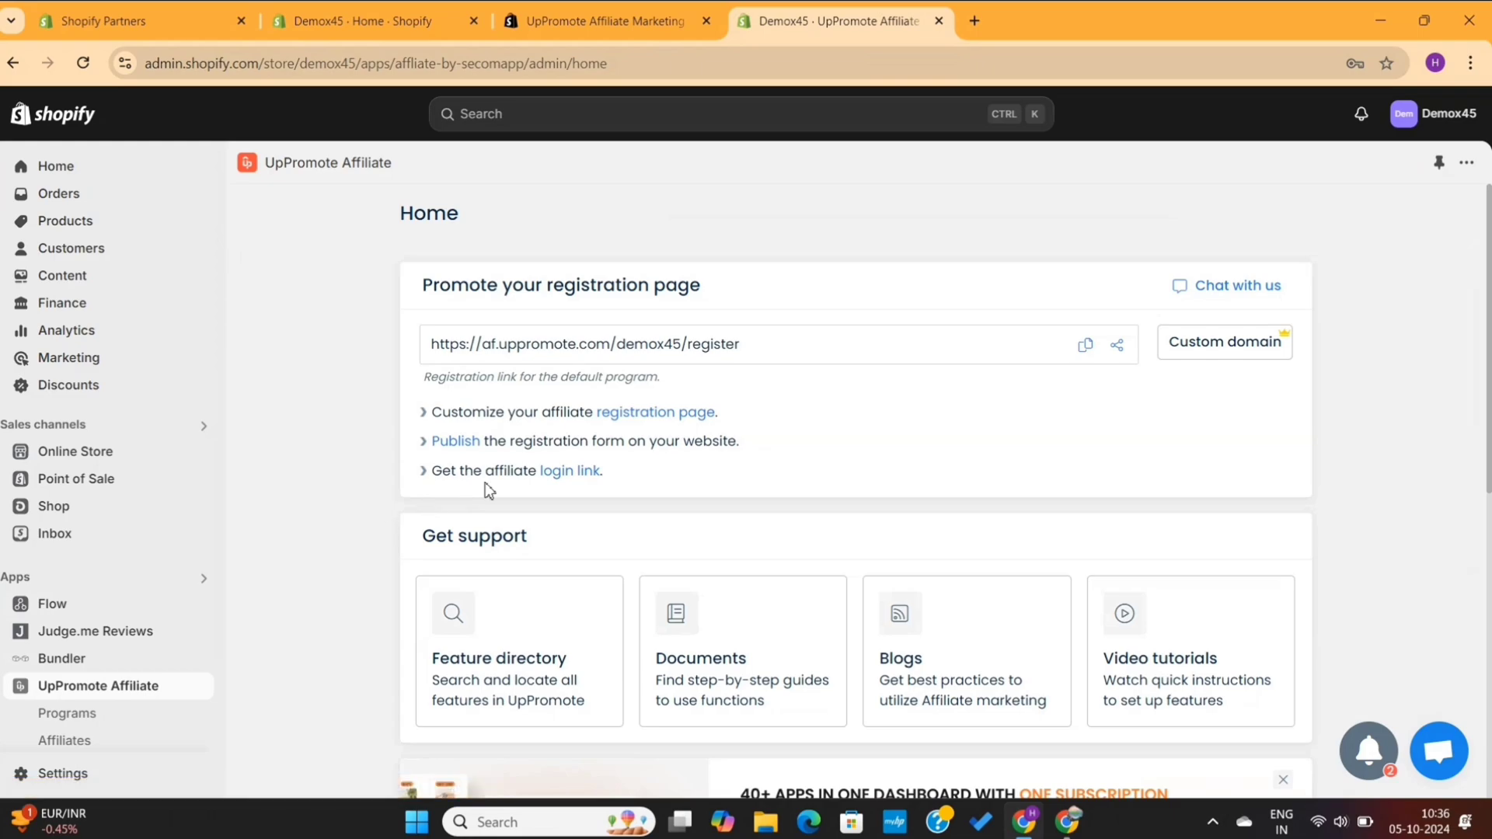
{"action": "scroll", "coordinate": [830, 442], "scroll_direction": "down", "scroll_amount": 1}
{"action": "scroll", "coordinate": [830, 441], "scroll_direction": "up", "scroll_amount": 1}
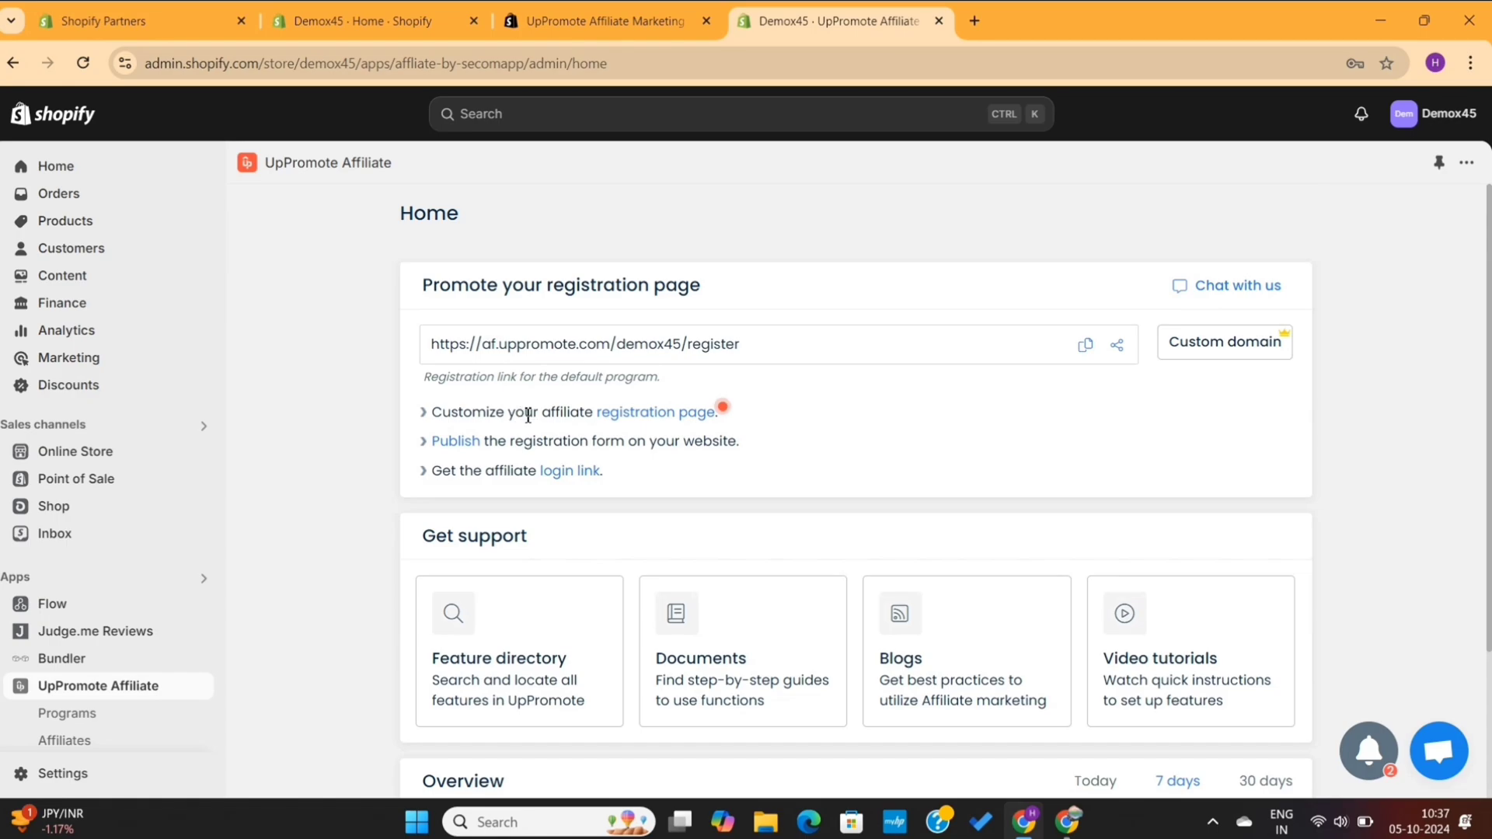
{"action": "left_click", "coordinate": [631, 414]}
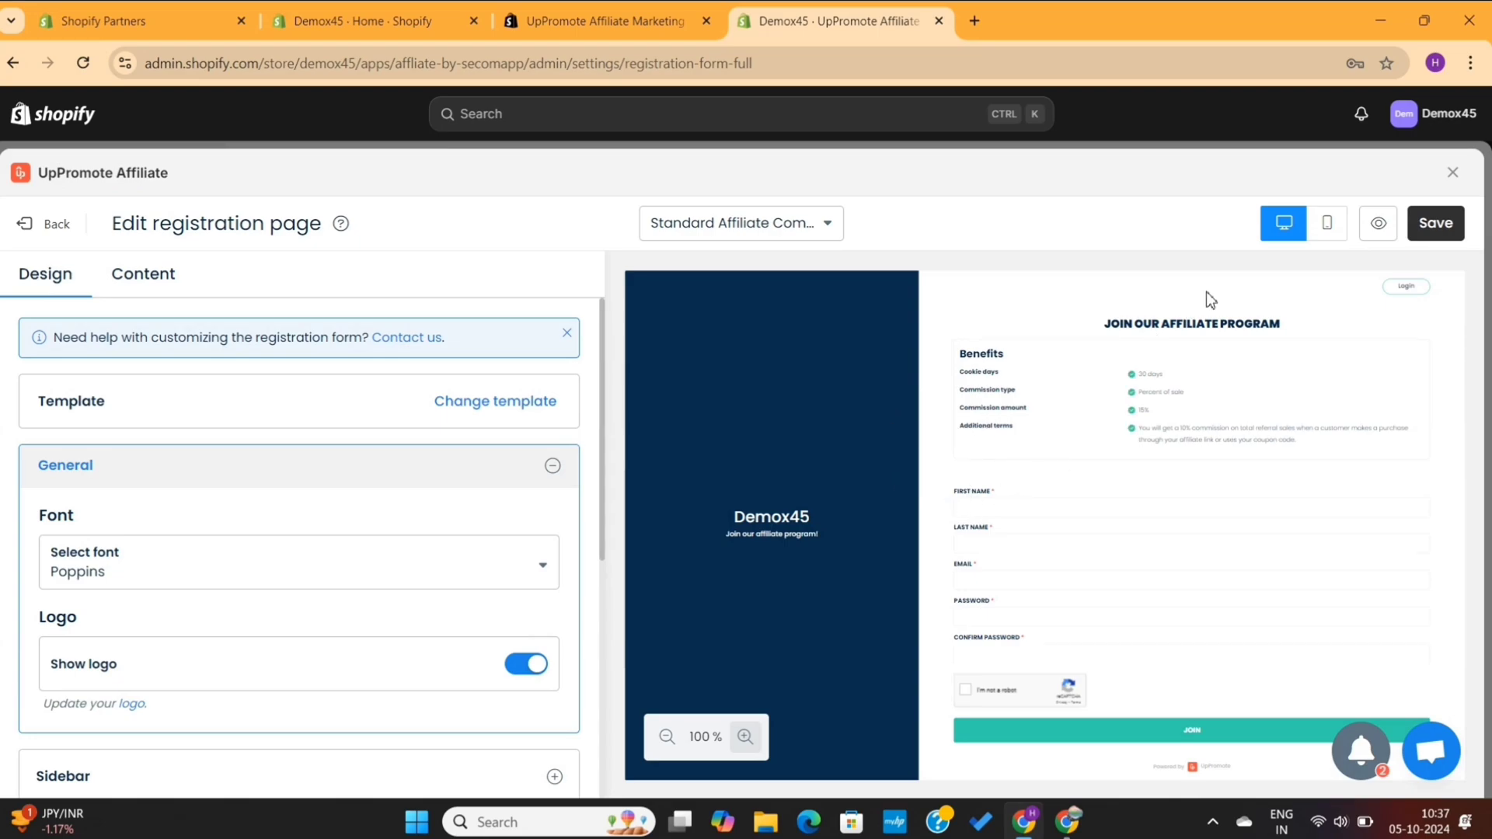
{"action": "left_click", "coordinate": [1325, 223]}
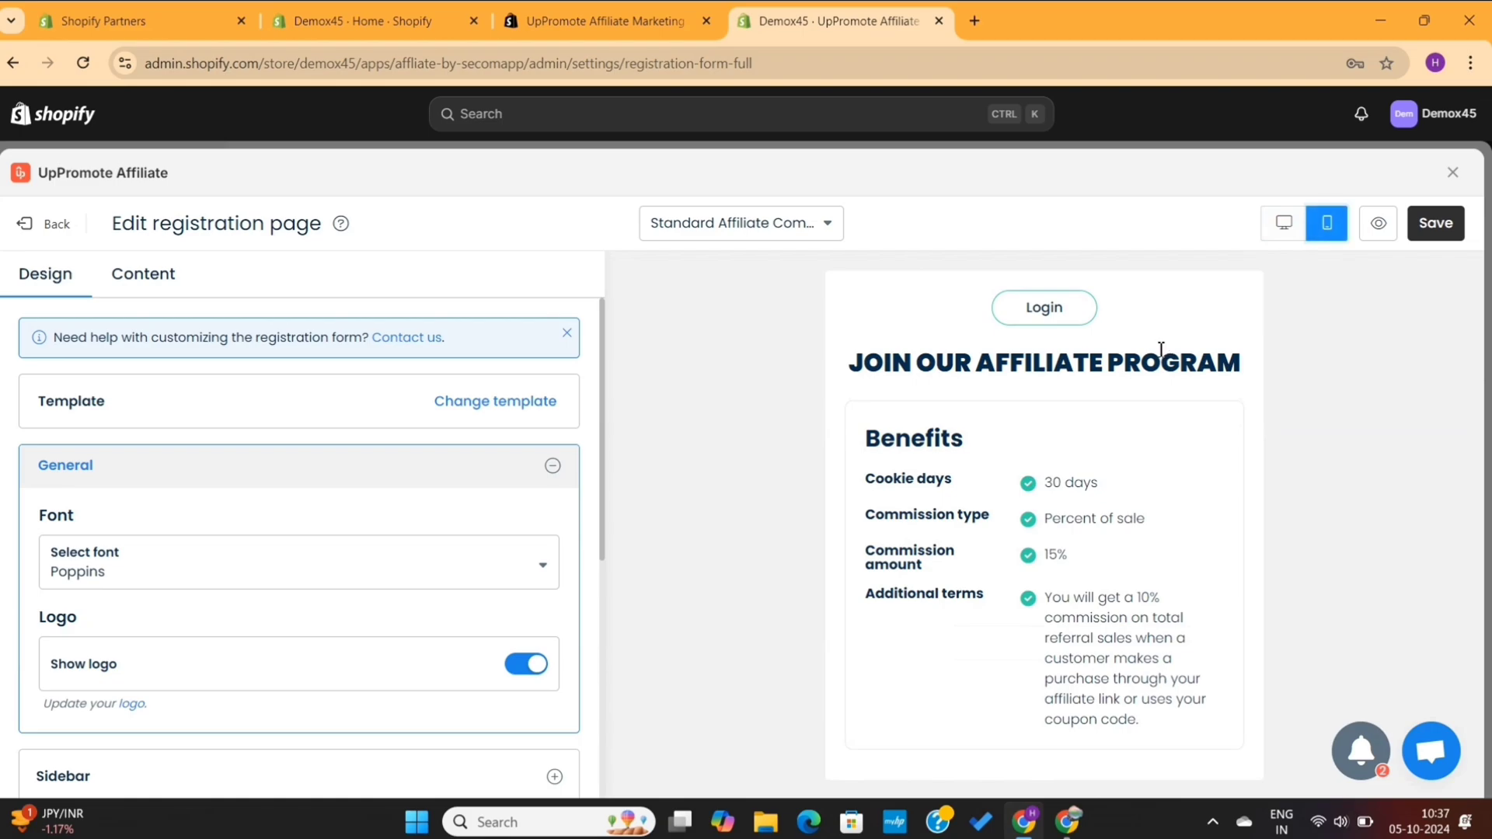
{"action": "scroll", "coordinate": [1161, 349], "scroll_direction": "down", "scroll_amount": 10}
{"action": "scroll", "coordinate": [1160, 349], "scroll_direction": "up", "scroll_amount": 10}
{"action": "left_click", "coordinate": [1286, 227]}
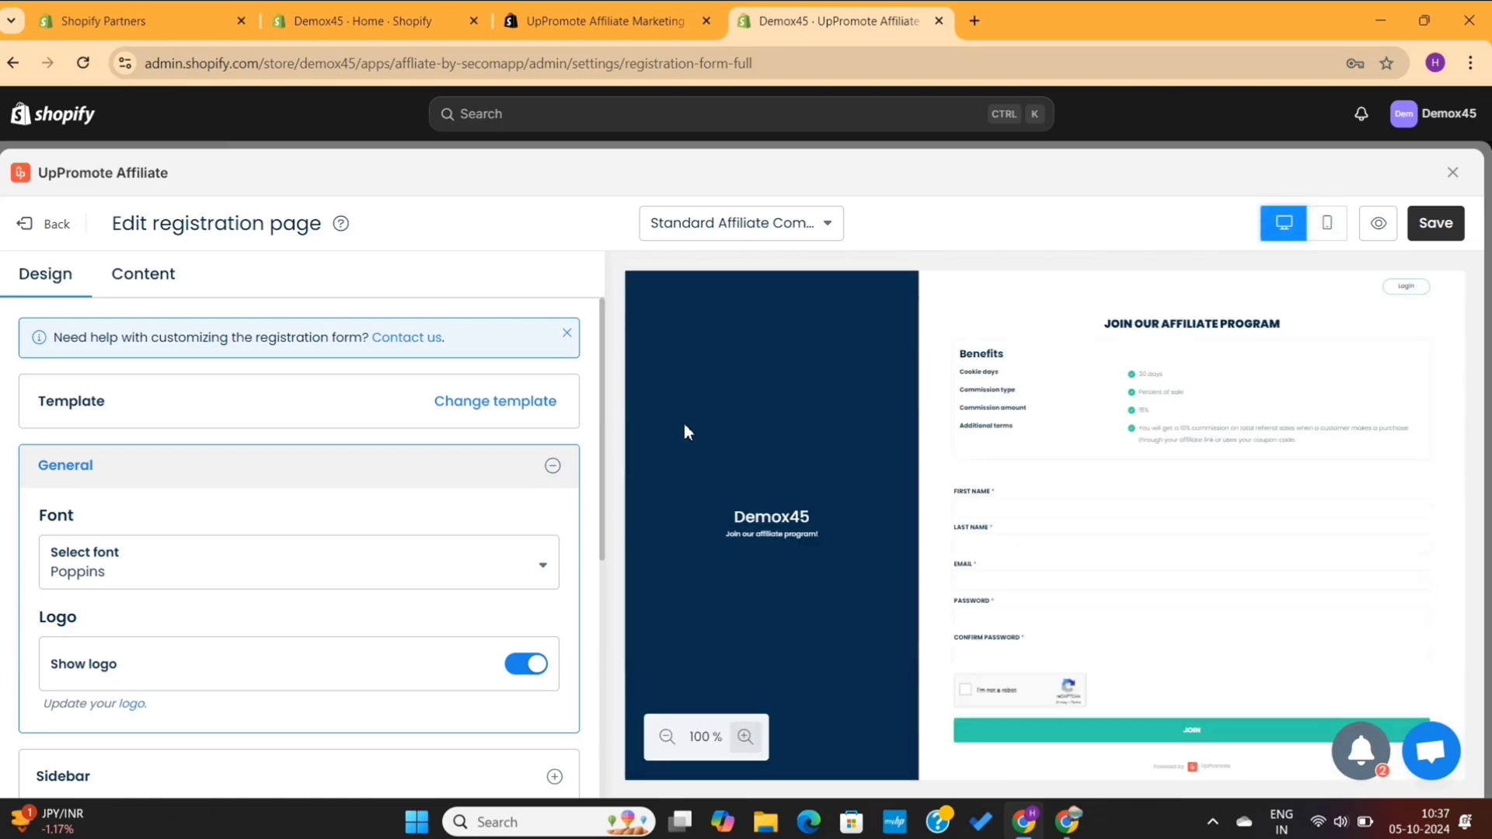
{"action": "left_click", "coordinate": [507, 419]}
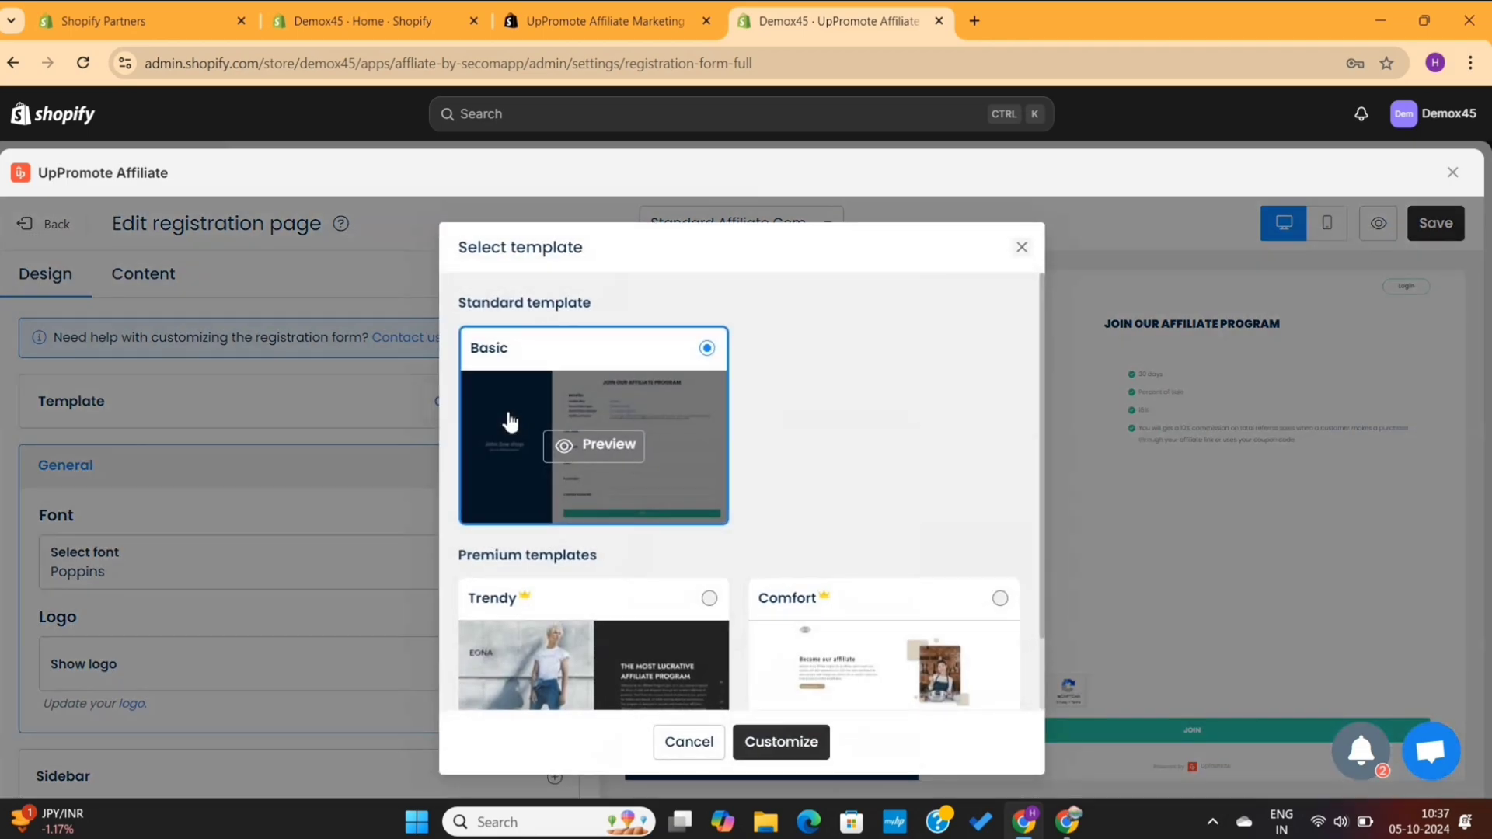
{"action": "scroll", "coordinate": [738, 475], "scroll_direction": "down", "scroll_amount": 1}
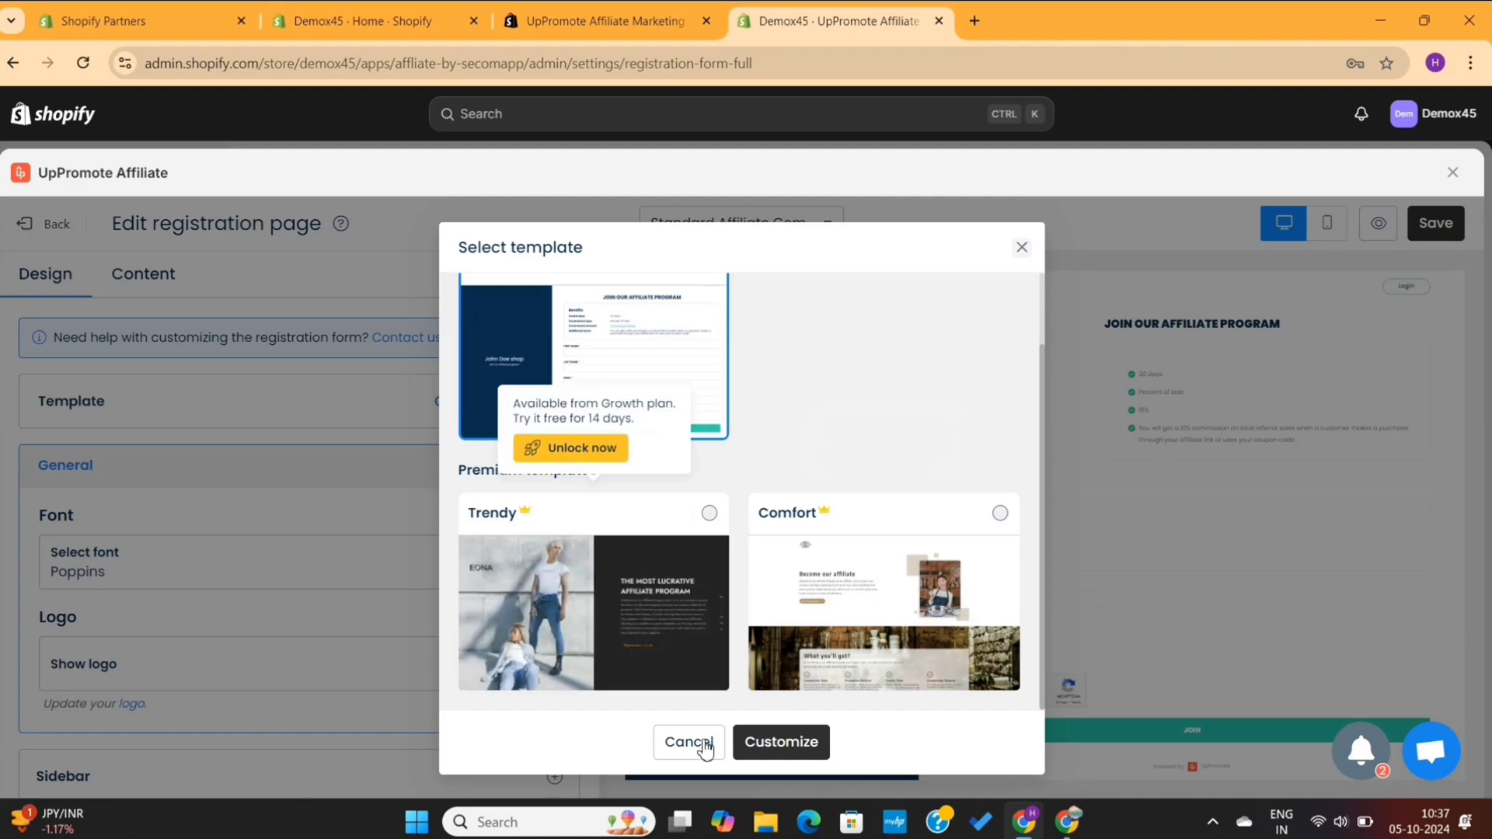
{"action": "left_click", "coordinate": [689, 742]}
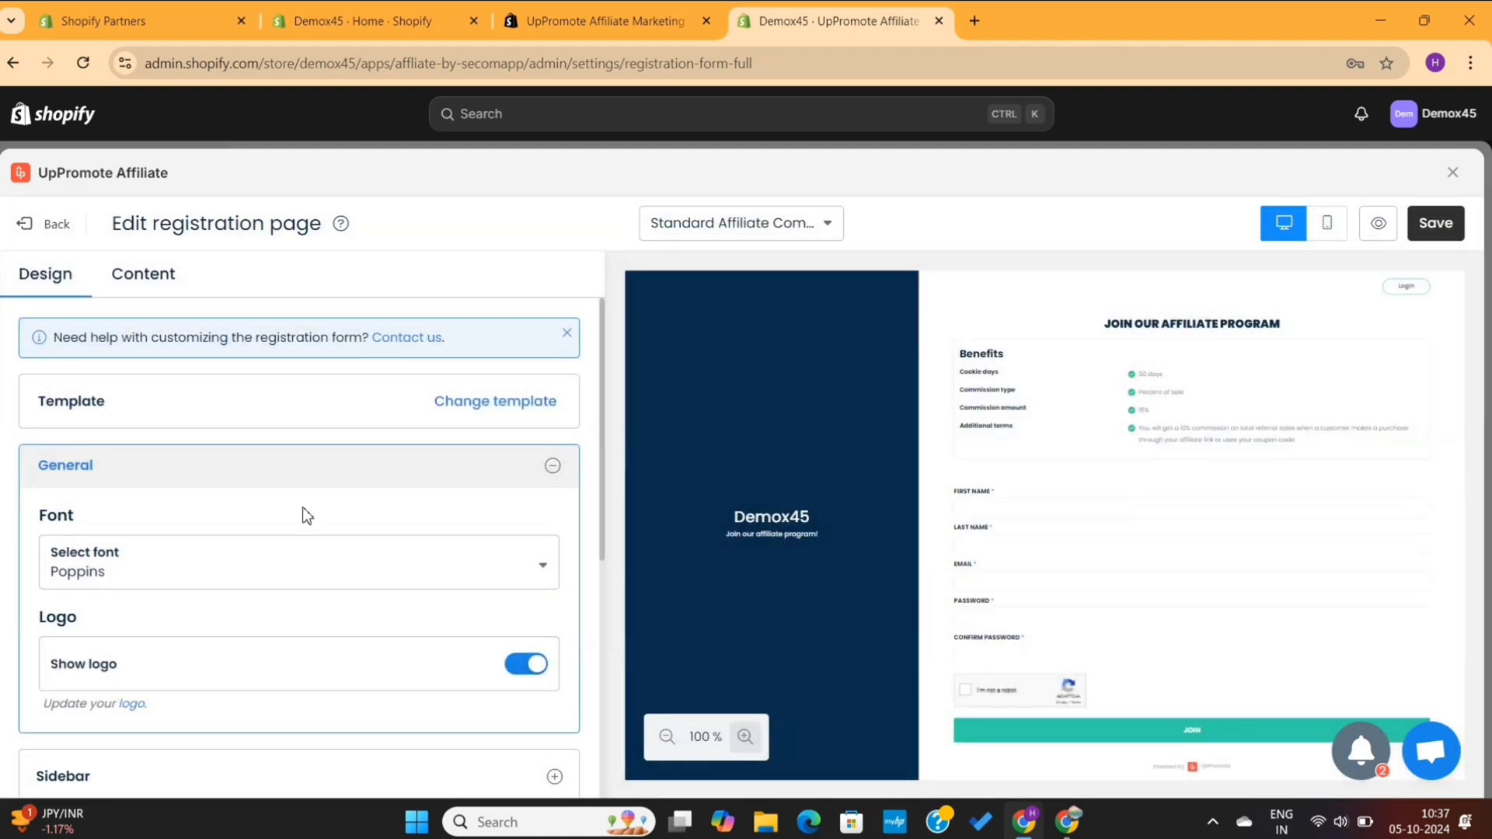
Set the registration page font to Candal after briefly trying Press Start 2P
{"action": "scroll", "coordinate": [307, 517], "scroll_direction": "down", "scroll_amount": 2}
{"action": "left_click", "coordinate": [377, 427]}
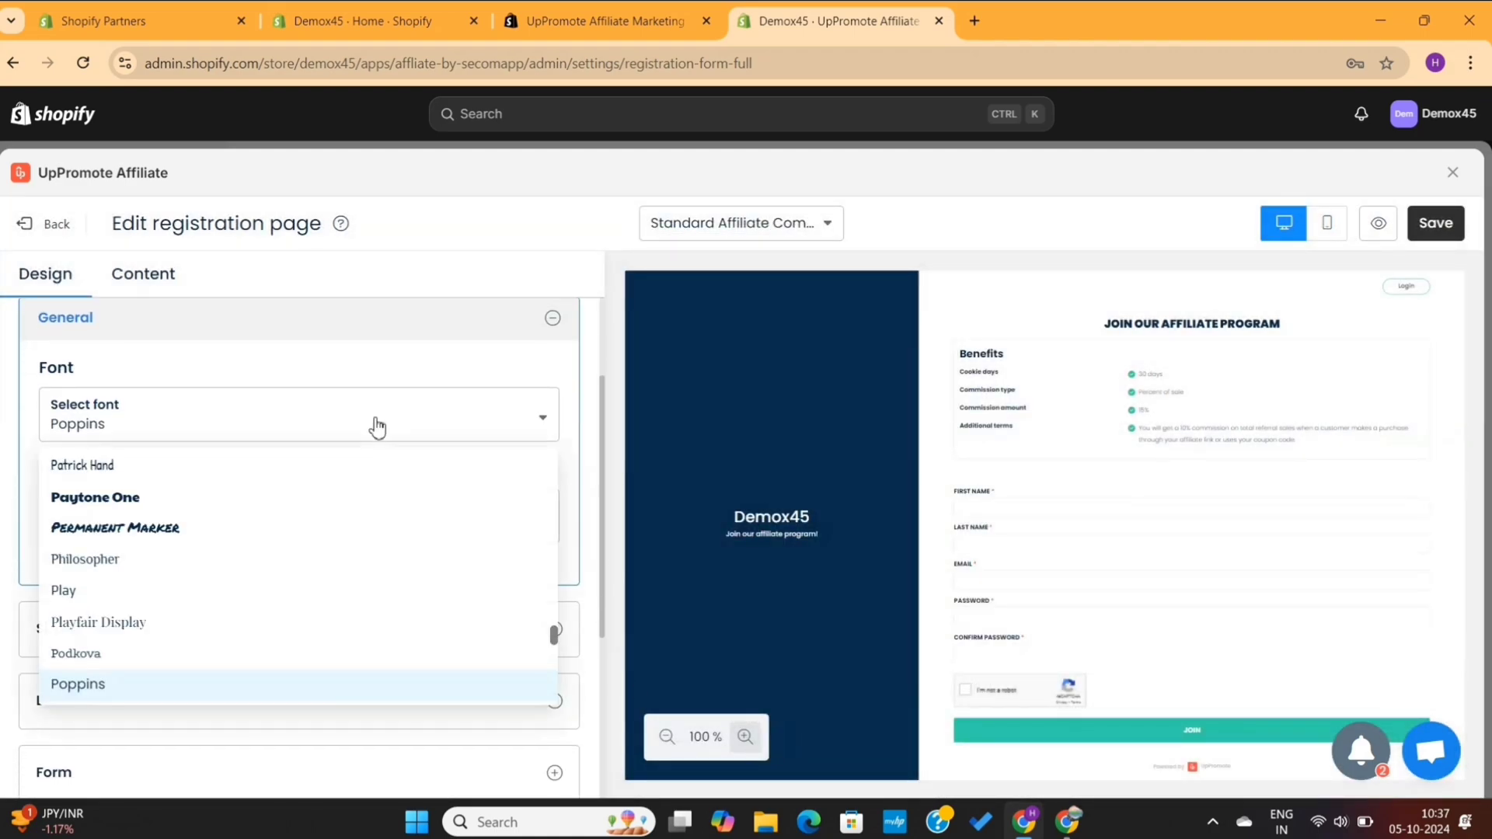
{"action": "scroll", "coordinate": [207, 660], "scroll_direction": "down", "scroll_amount": 3}
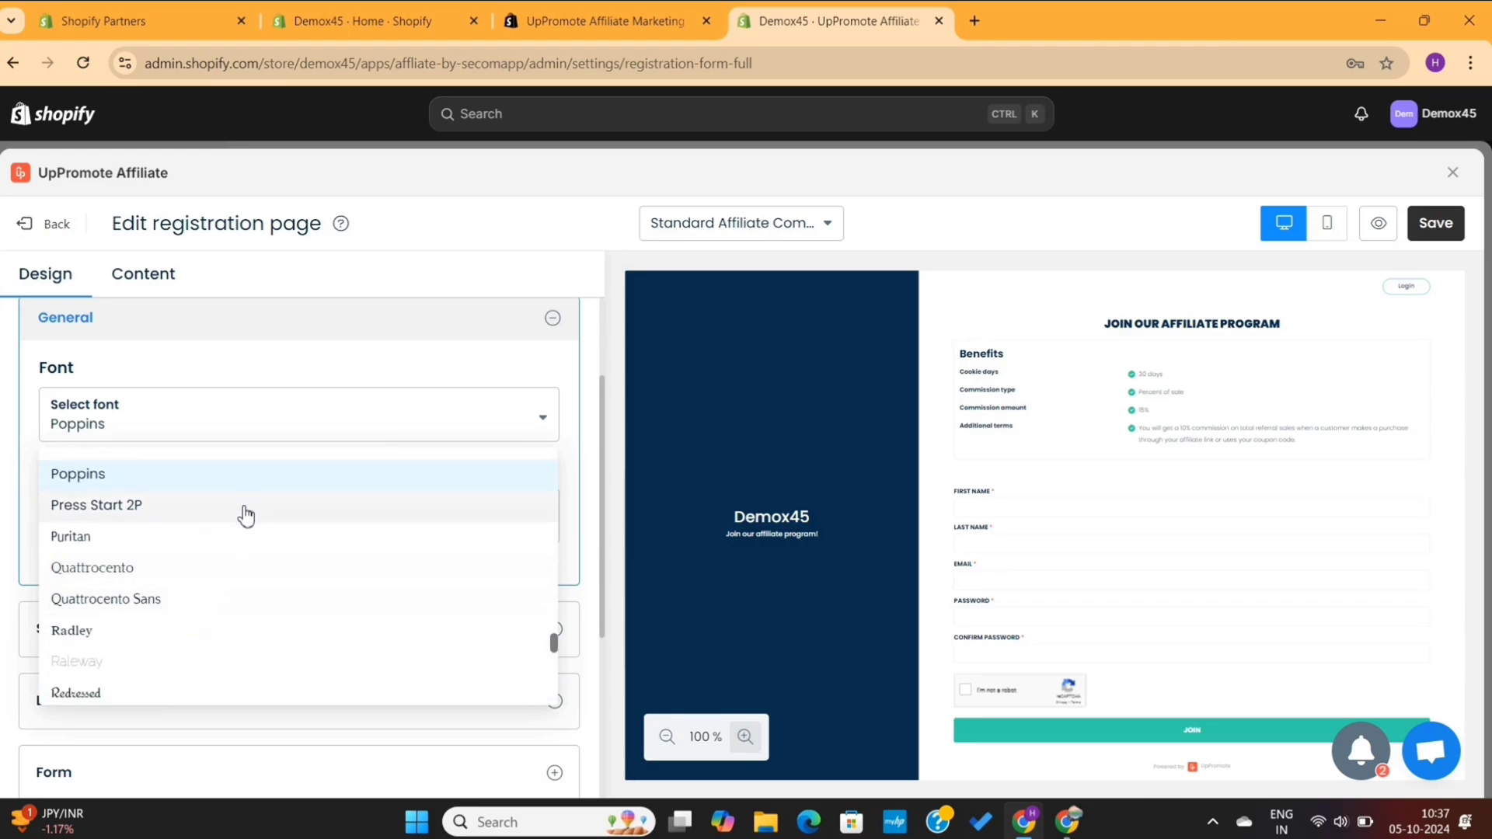
{"action": "left_click", "coordinate": [246, 507]}
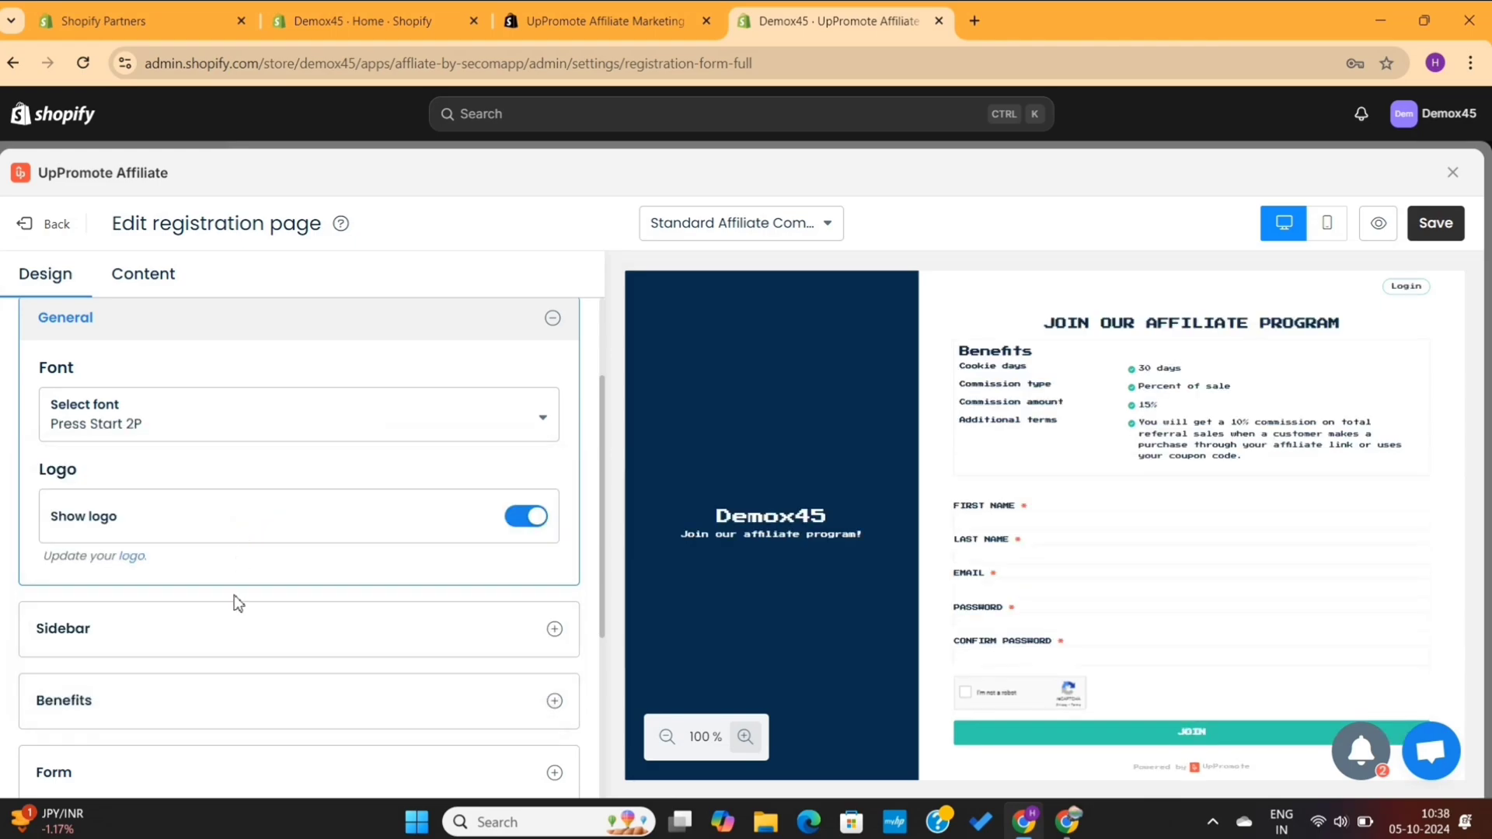
{"action": "scroll", "coordinate": [237, 604], "scroll_direction": "down", "scroll_amount": 1}
{"action": "left_click", "coordinate": [294, 419]}
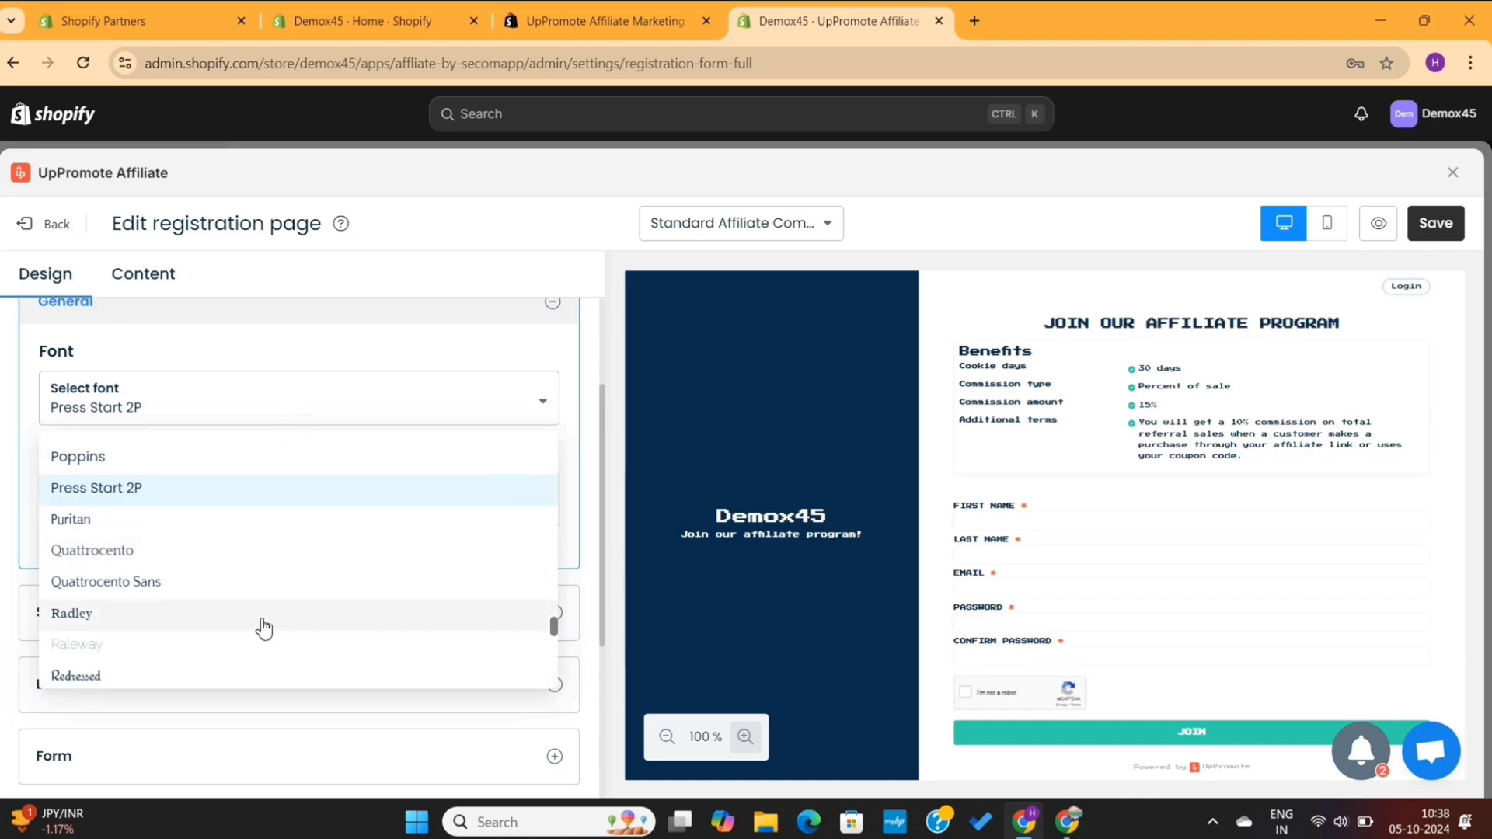
{"action": "scroll", "coordinate": [260, 624], "scroll_direction": "down", "scroll_amount": 2}
{"action": "scroll", "coordinate": [250, 649], "scroll_direction": "down", "scroll_amount": 3}
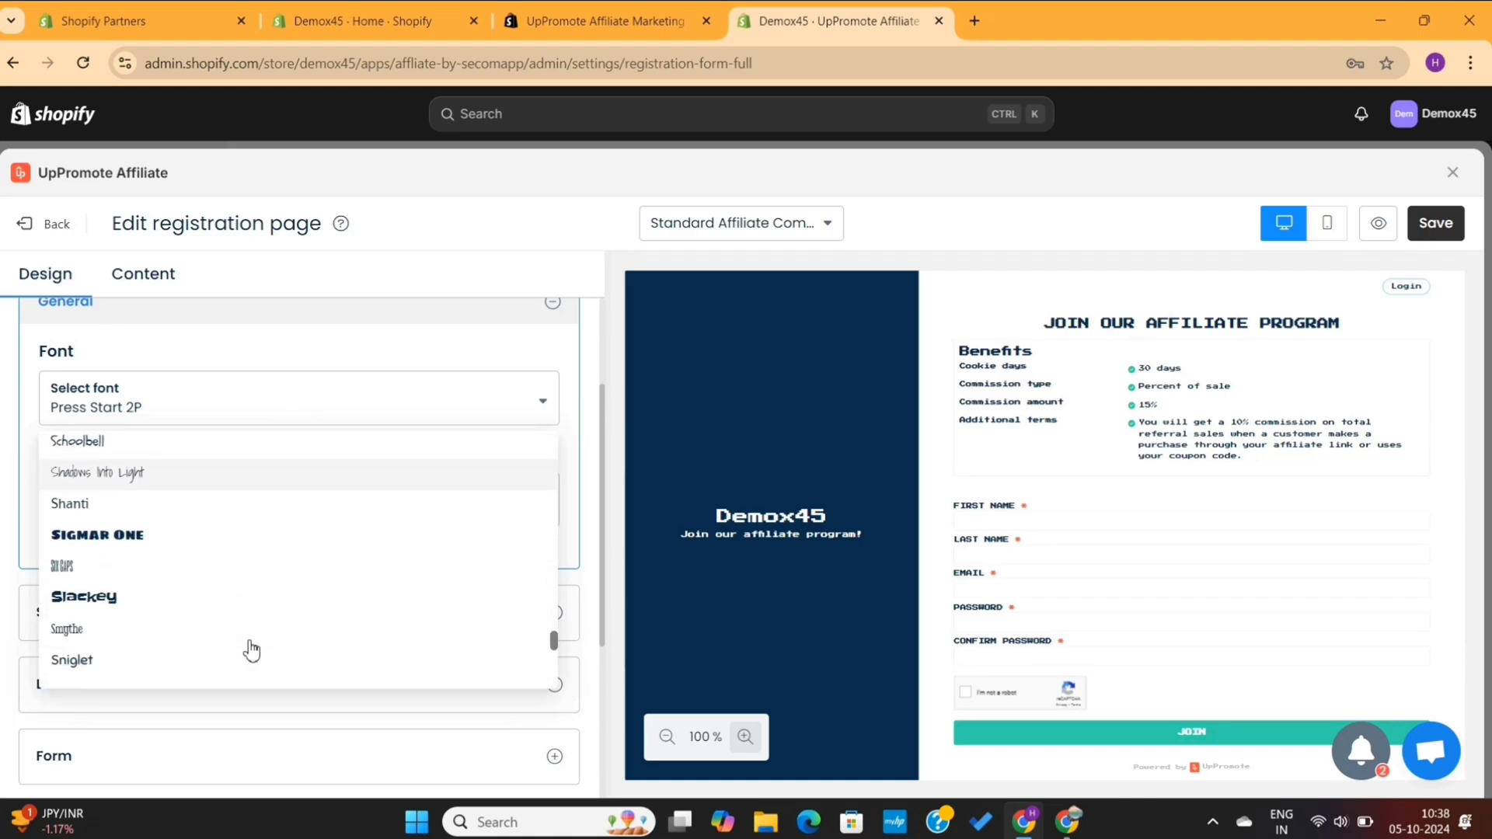
{"action": "scroll", "coordinate": [249, 633], "scroll_direction": "down", "scroll_amount": 2}
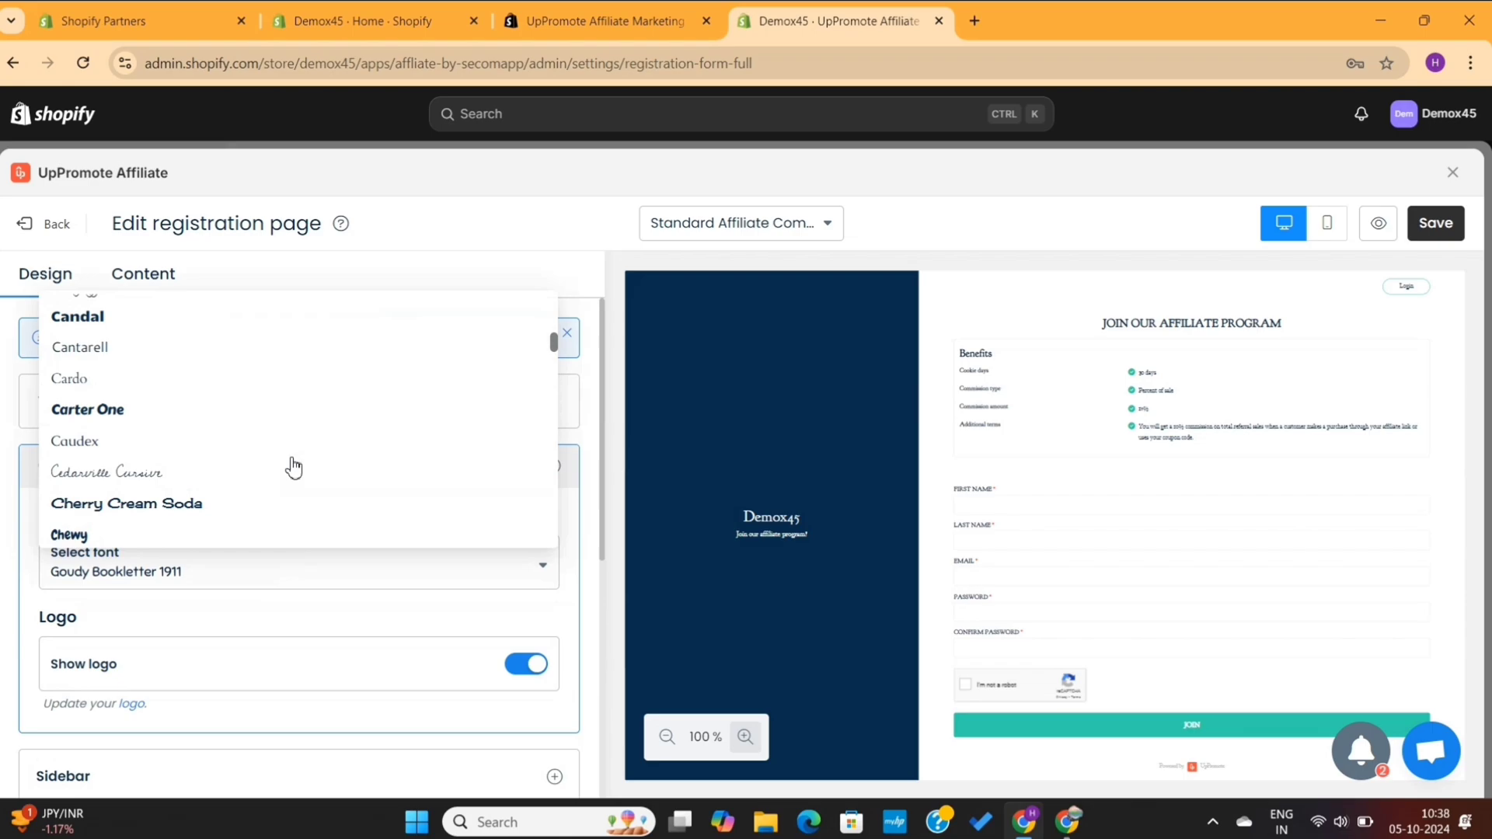
{"action": "scroll", "coordinate": [290, 467], "scroll_direction": "up", "scroll_amount": 2}
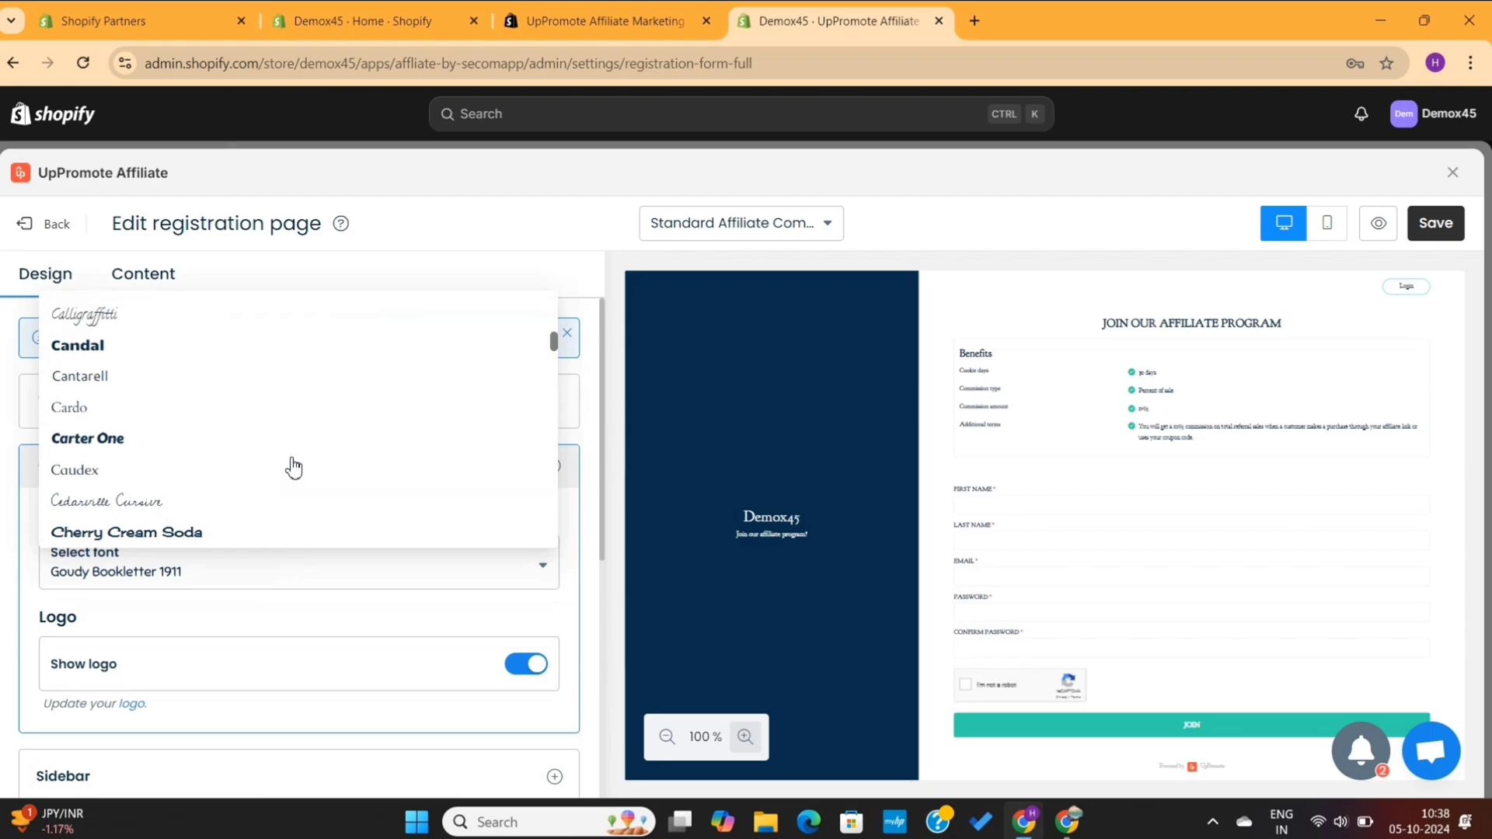
{"action": "left_click", "coordinate": [221, 427]}
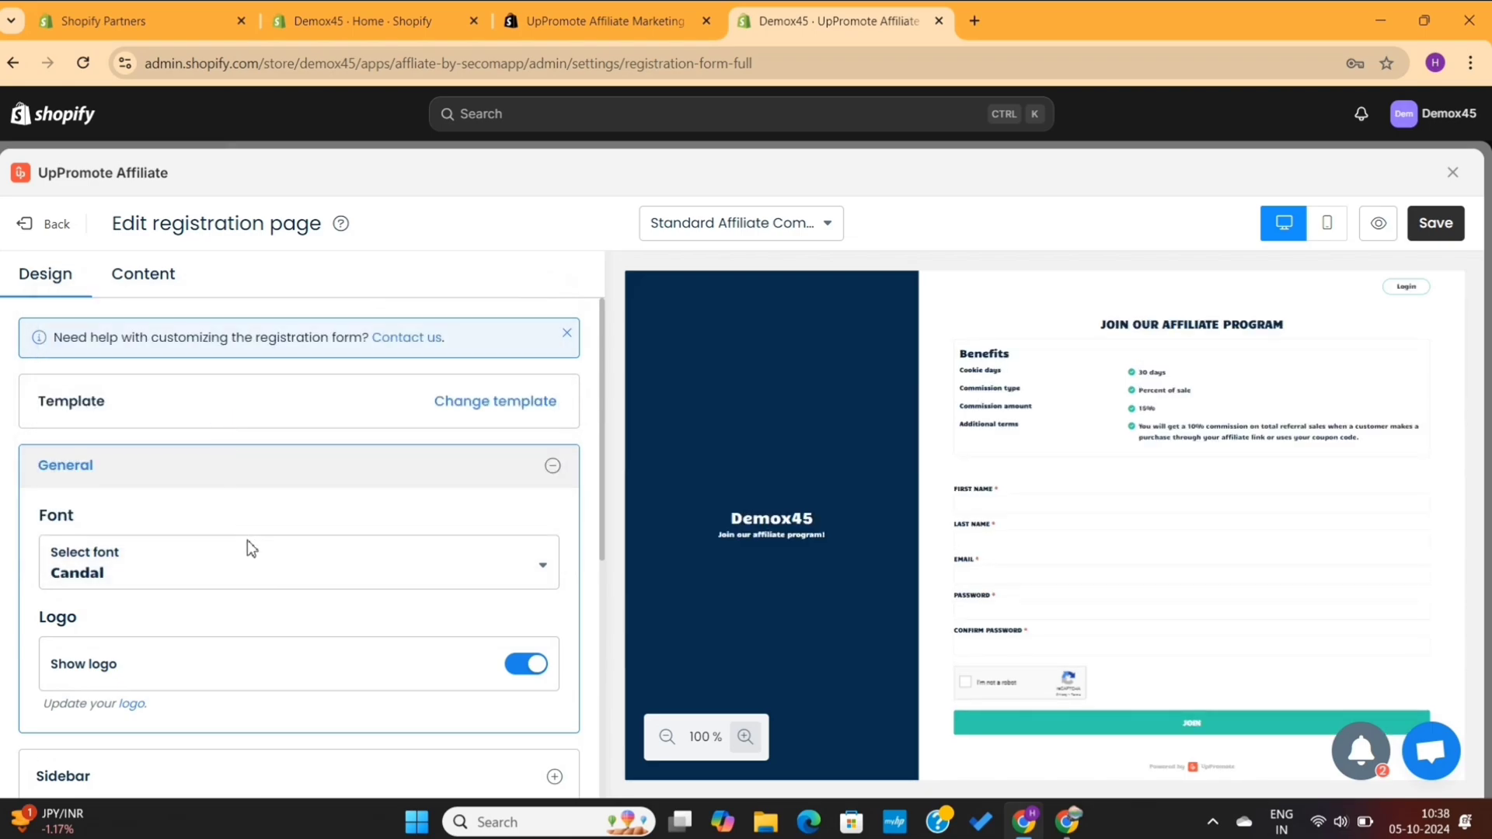
Toggle Show logo off and back on so the logo stays visible
{"action": "scroll", "coordinate": [260, 555], "scroll_direction": "down", "scroll_amount": 1}
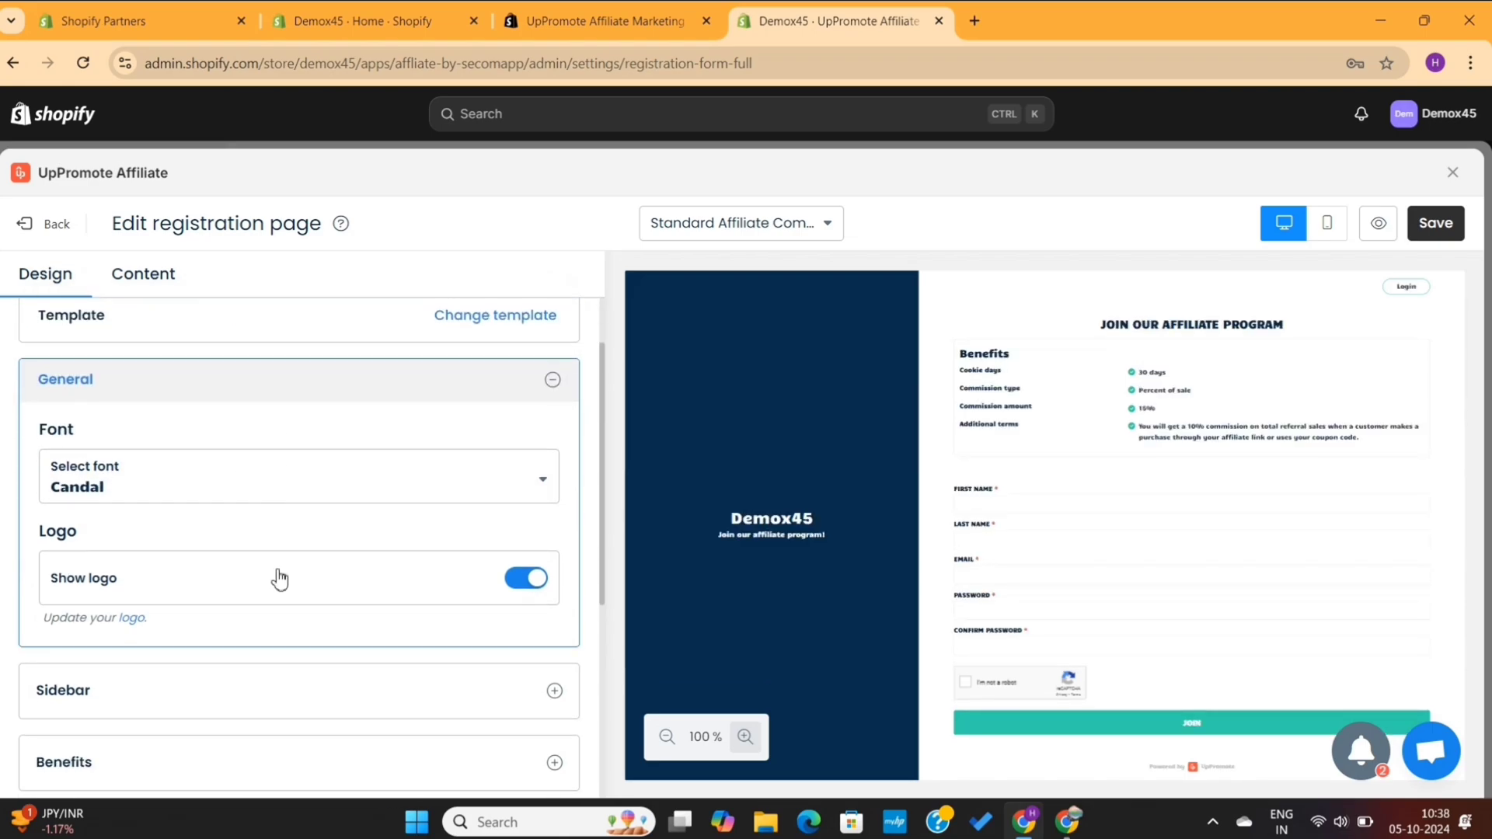
{"action": "left_click", "coordinate": [532, 588]}
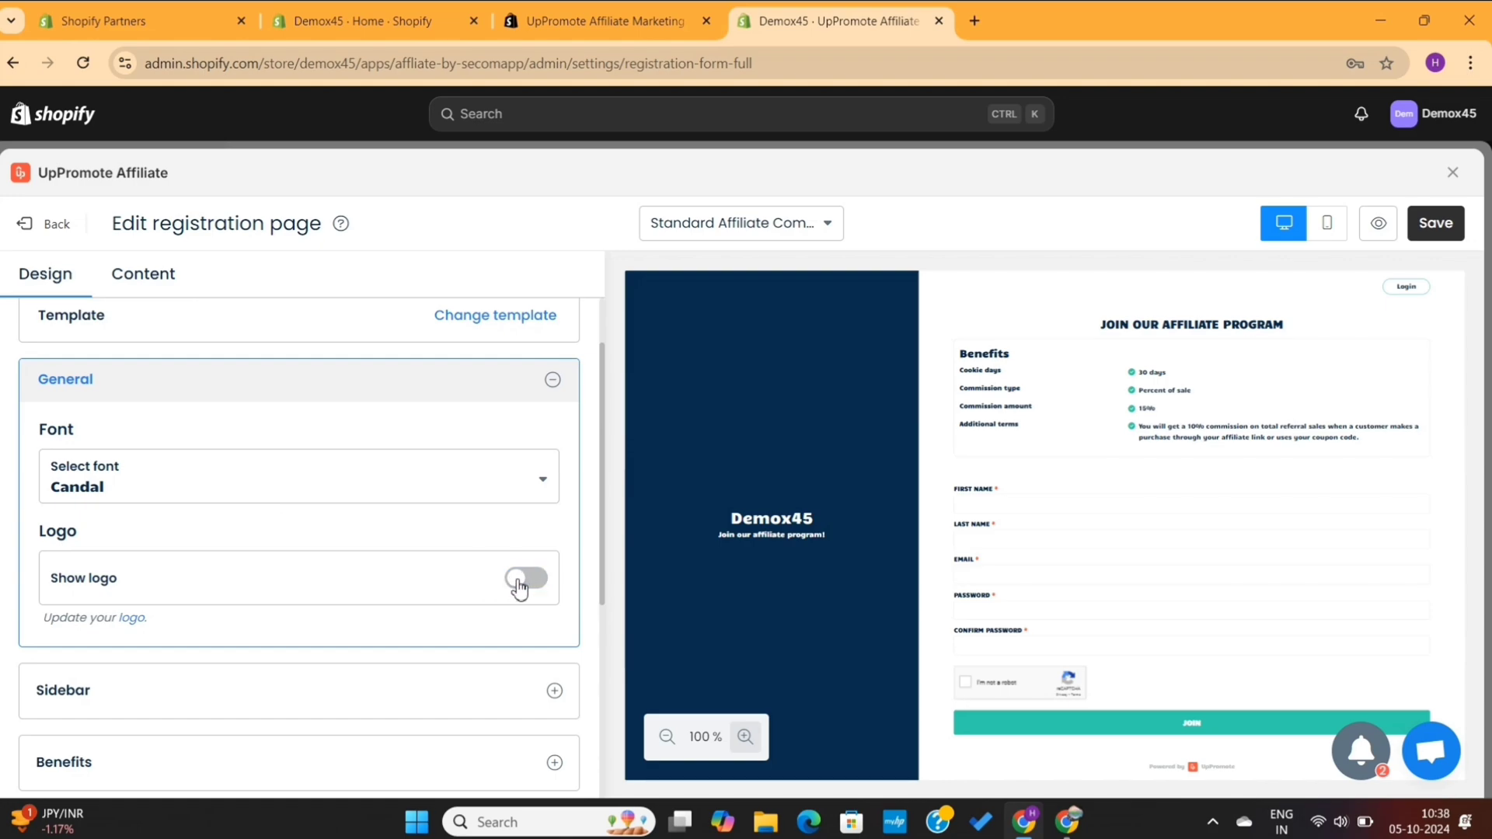
{"action": "left_click", "coordinate": [519, 585]}
{"action": "scroll", "coordinate": [542, 449], "scroll_direction": "down", "scroll_amount": 3}
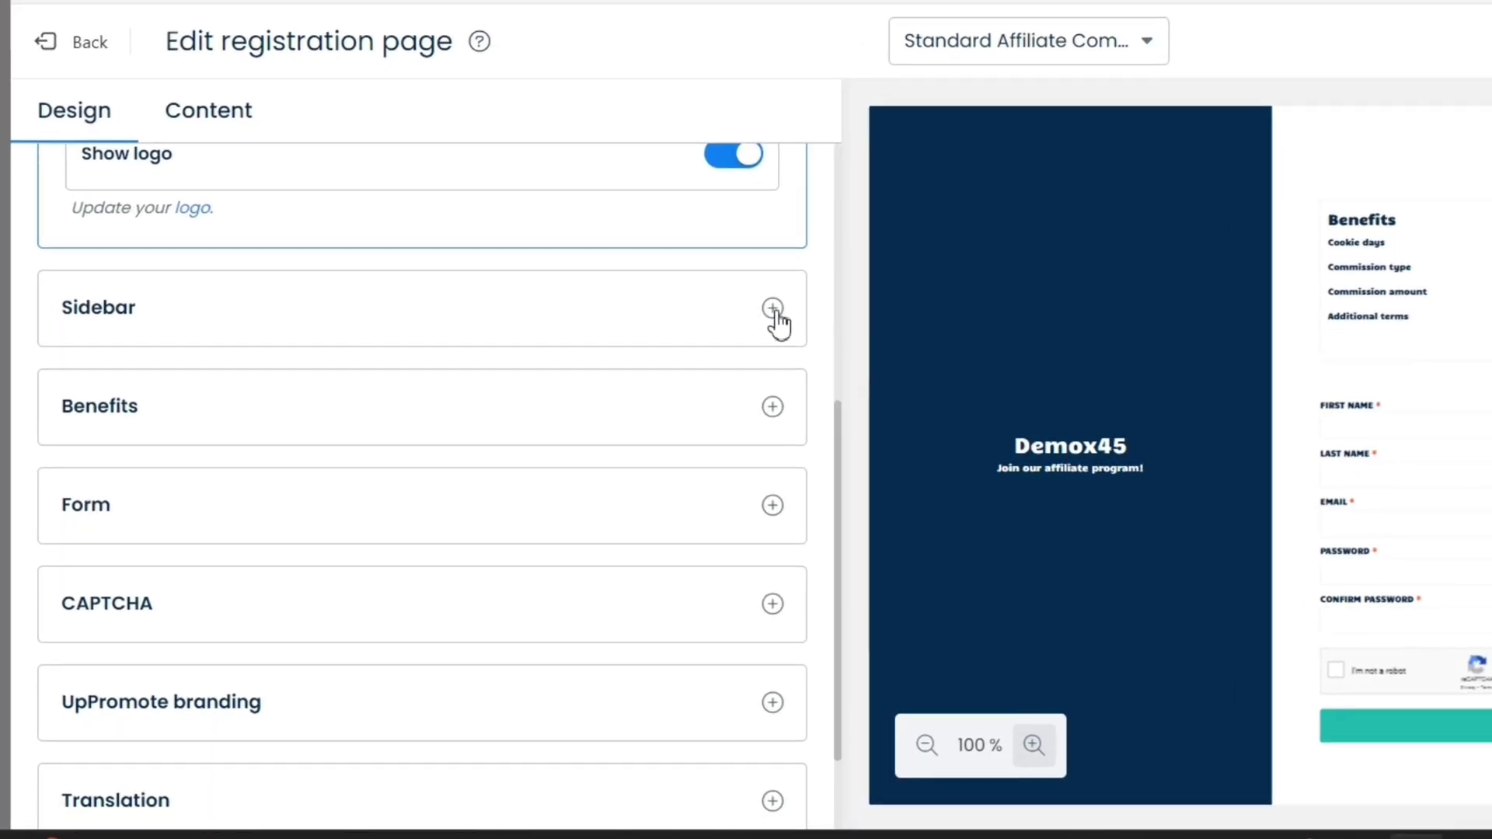
Change the sidebar background colour from dark navy to teal #116d74
{"action": "left_click", "coordinate": [772, 309]}
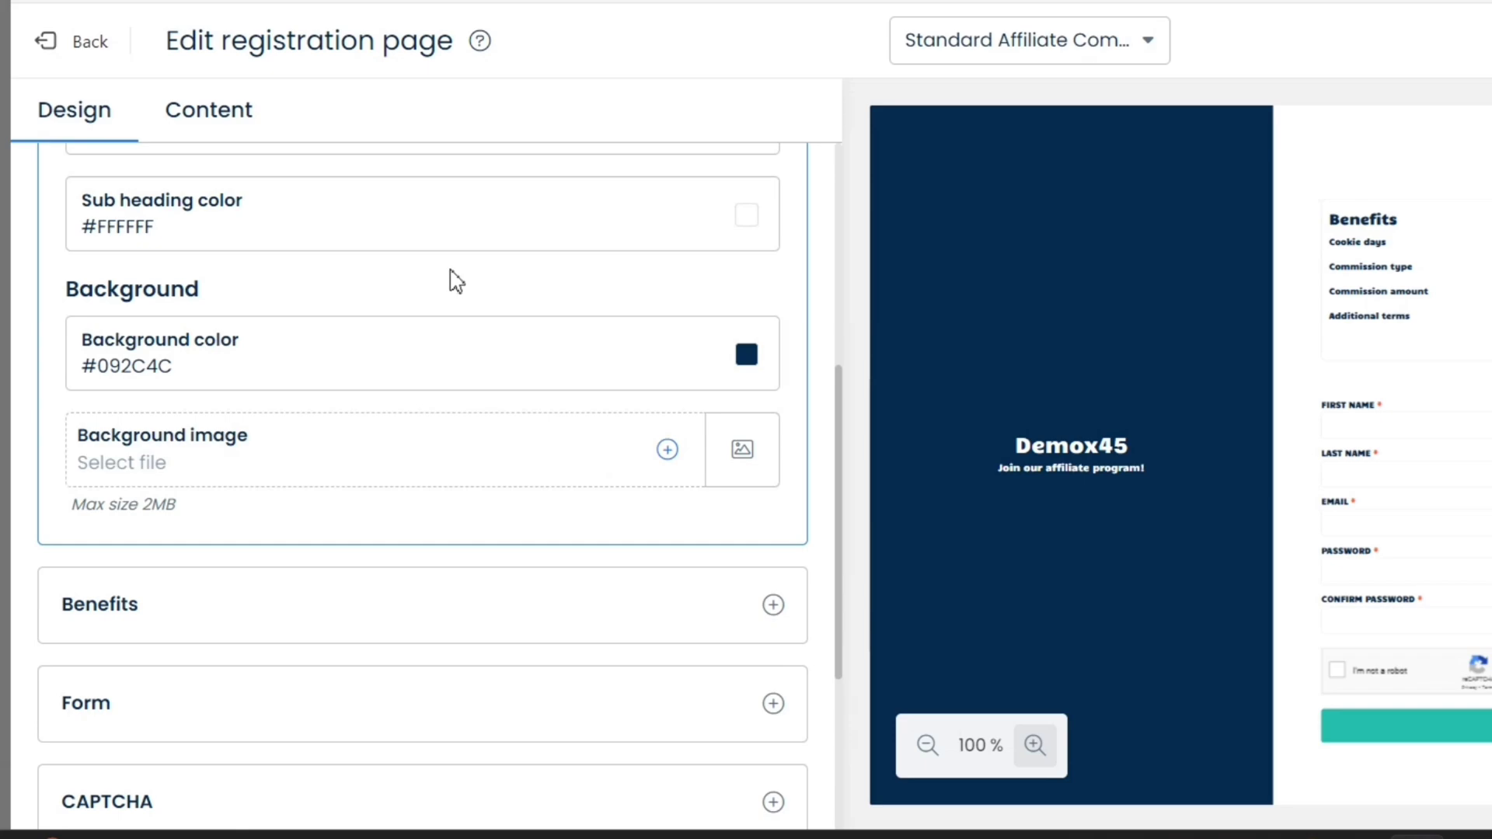
{"action": "scroll", "coordinate": [456, 280], "scroll_direction": "up", "scroll_amount": 3}
{"action": "scroll", "coordinate": [454, 278], "scroll_direction": "down", "scroll_amount": 2}
{"action": "scroll", "coordinate": [456, 280], "scroll_direction": "down", "scroll_amount": 1}
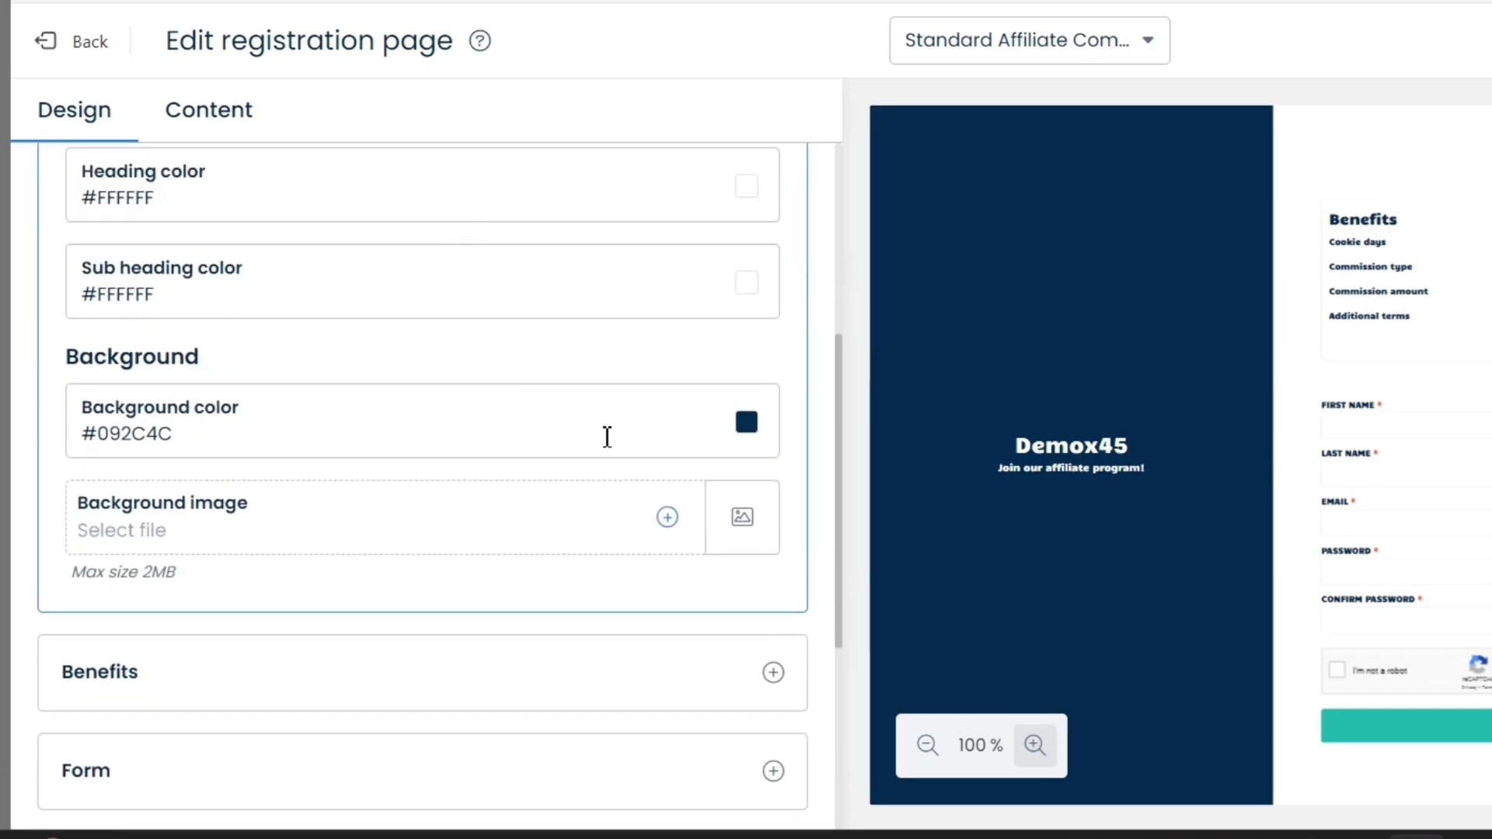
{"action": "left_click", "coordinate": [748, 425]}
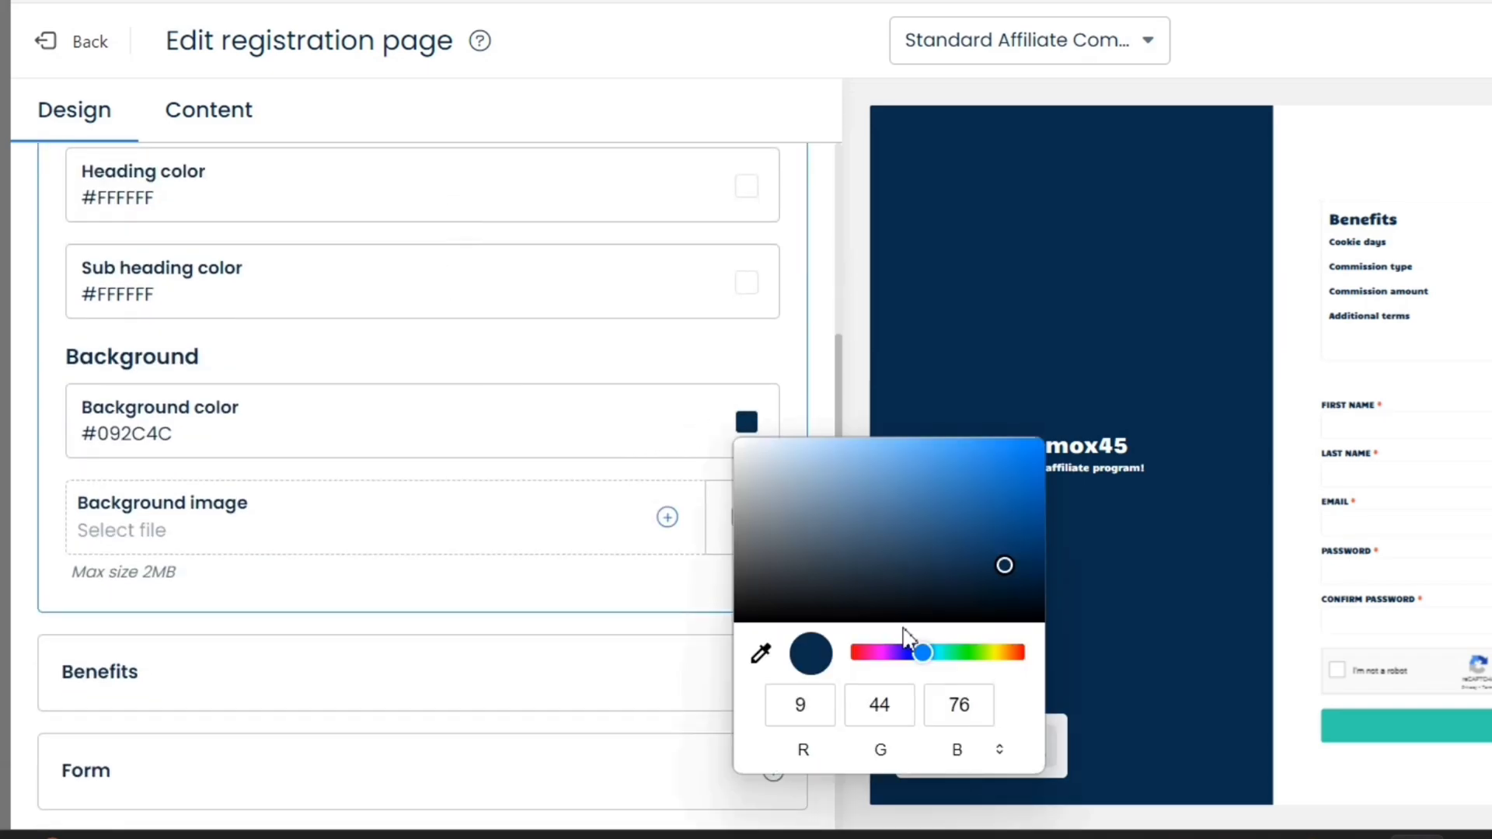
{"action": "left_click_drag", "start_coordinate": [930, 665], "coordinate": [926, 656]}
{"action": "left_click", "coordinate": [705, 365]}
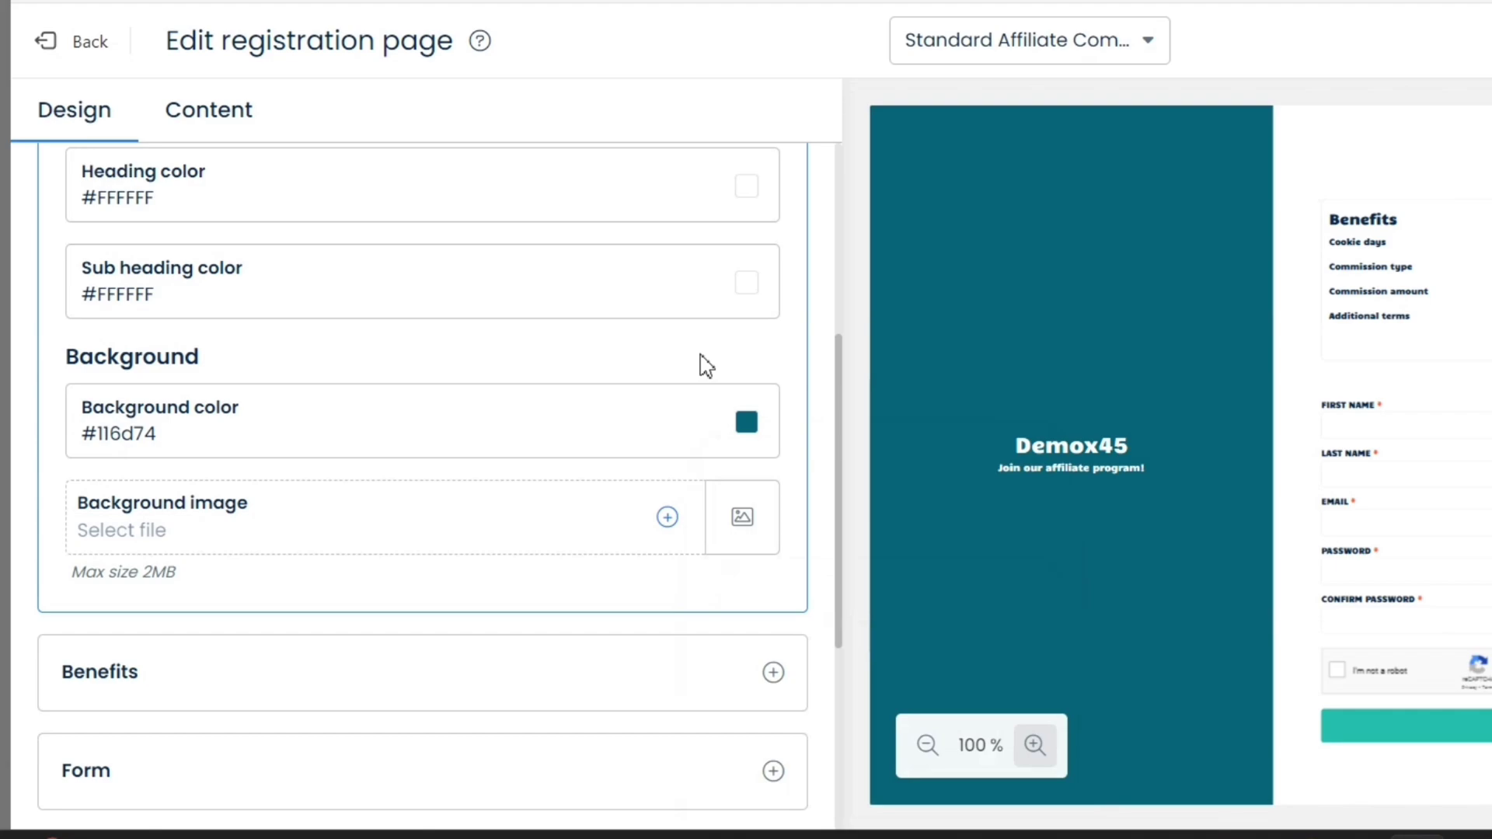
Add an image as the sidebar background, then delete it again
{"action": "left_click", "coordinate": [318, 544]}
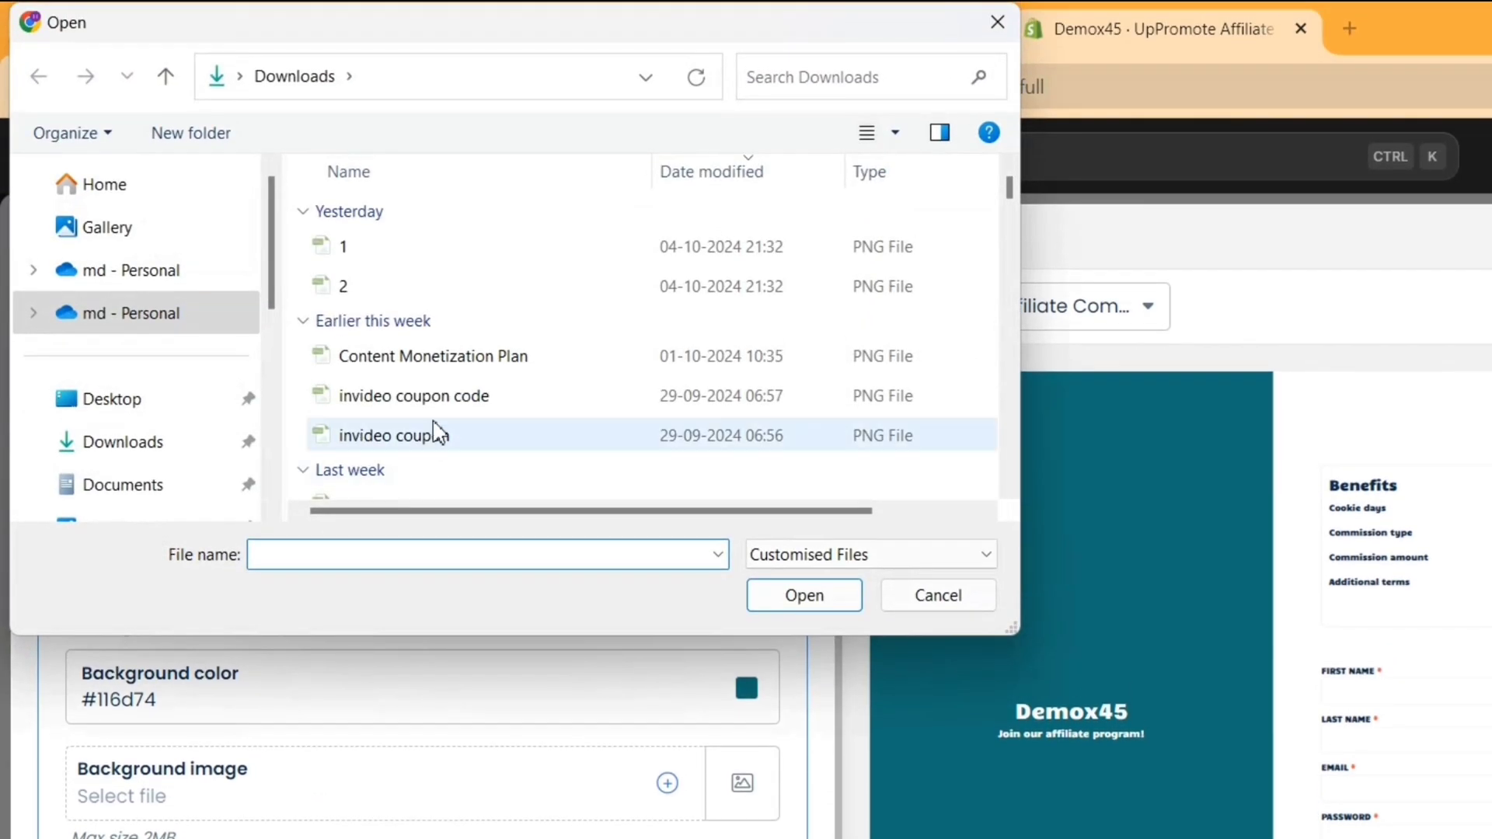
{"action": "scroll", "coordinate": [516, 123], "scroll_direction": "down", "scroll_amount": 5}
{"action": "scroll", "coordinate": [529, 387], "scroll_direction": "down", "scroll_amount": 5}
{"action": "double_click", "coordinate": [506, 441]}
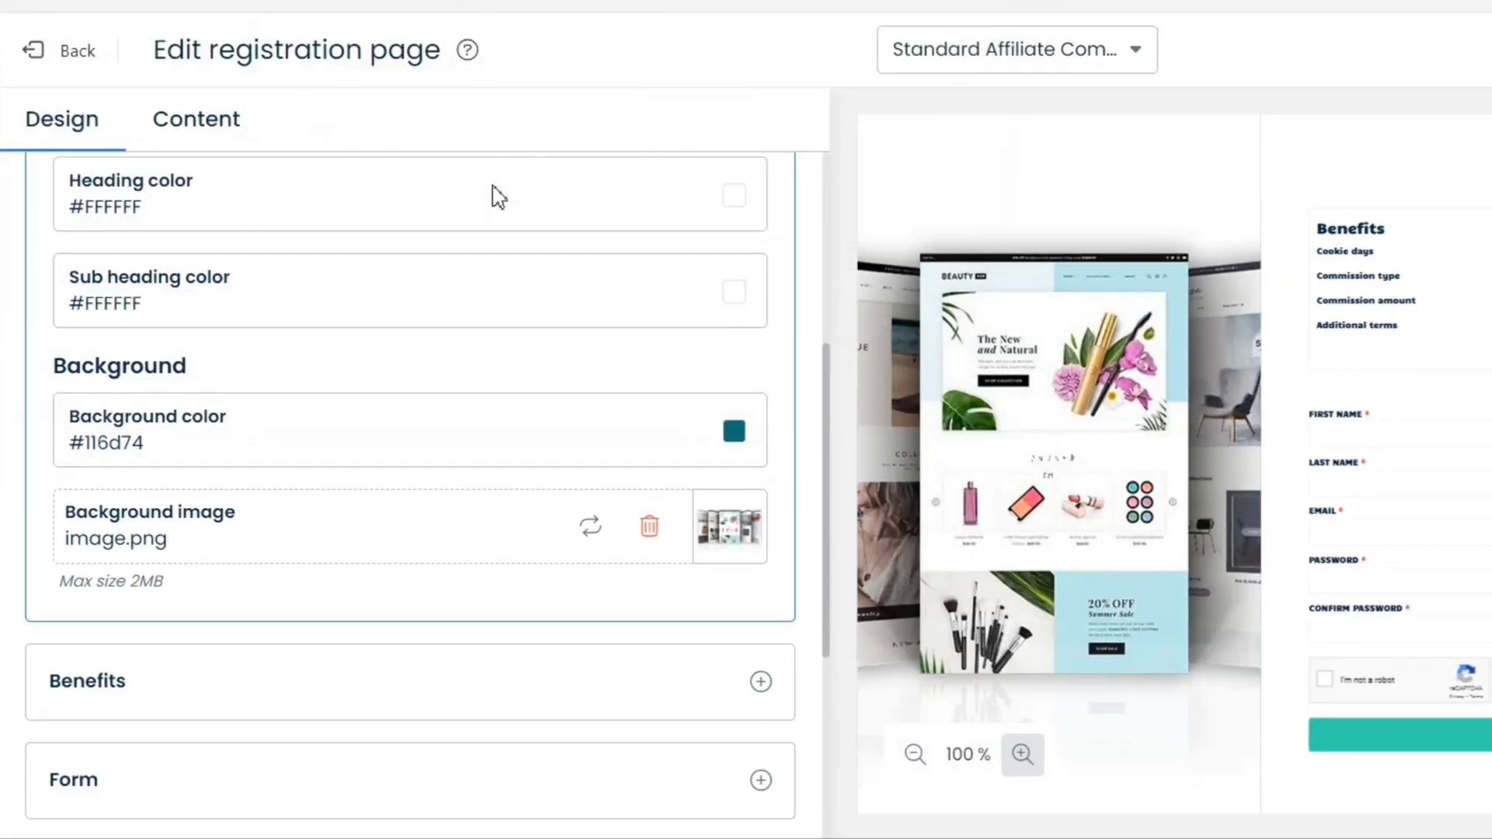
{"action": "left_click", "coordinate": [650, 530]}
Expand Benefits and toggle the Benefits section off and back on
{"action": "scroll", "coordinate": [386, 633], "scroll_direction": "down", "scroll_amount": 3}
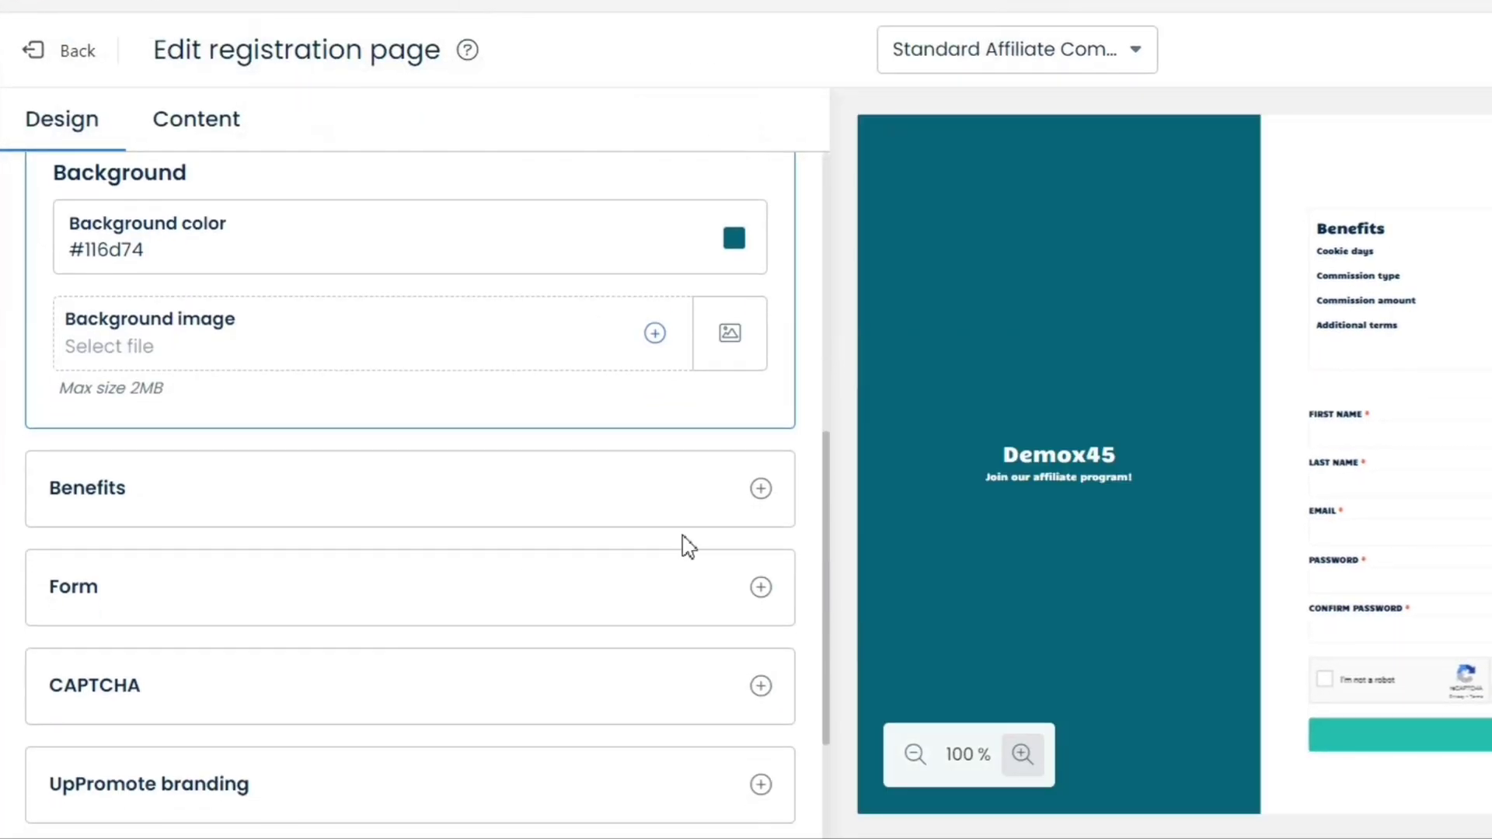
{"action": "left_click", "coordinate": [771, 493]}
{"action": "scroll", "coordinate": [573, 519], "scroll_direction": "up", "scroll_amount": 4}
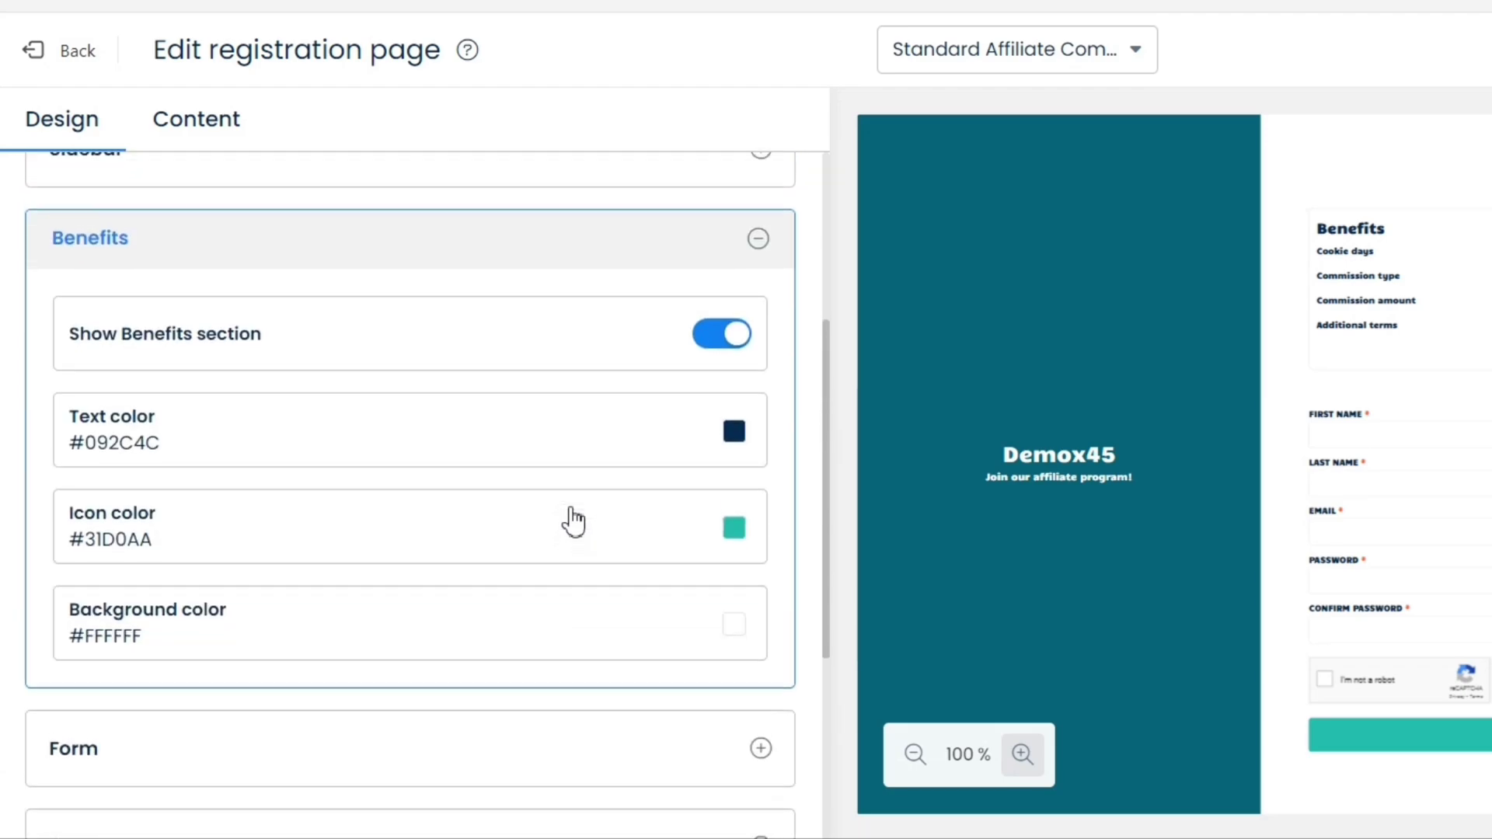
{"action": "left_click", "coordinate": [740, 386]}
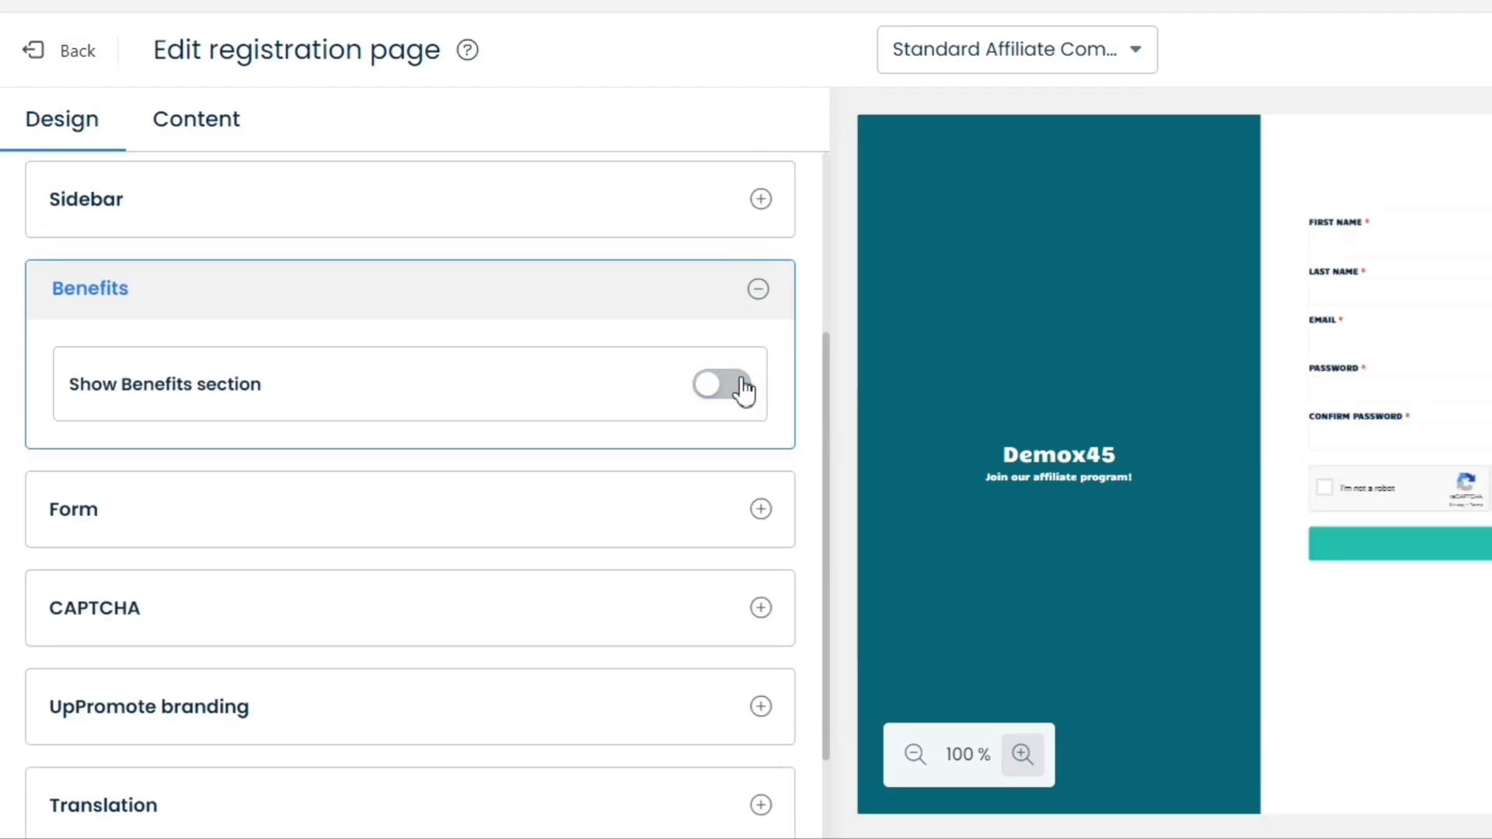
{"action": "left_click", "coordinate": [713, 386]}
{"action": "scroll", "coordinate": [566, 579], "scroll_direction": "down", "scroll_amount": 5}
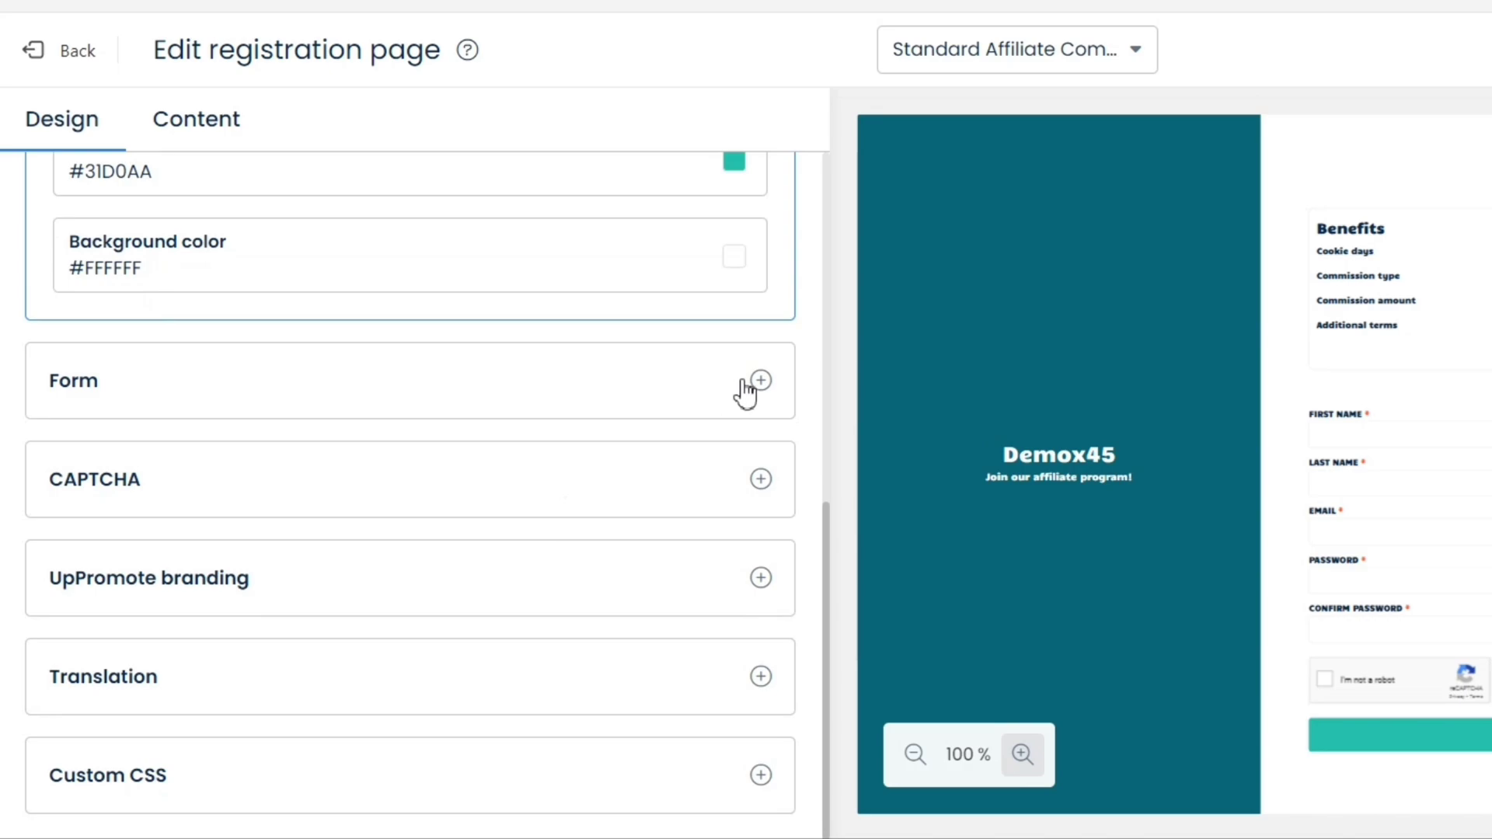
Review Form settings and keep CAPTCHA enabled after toggling it off and on
{"action": "left_click", "coordinate": [762, 381]}
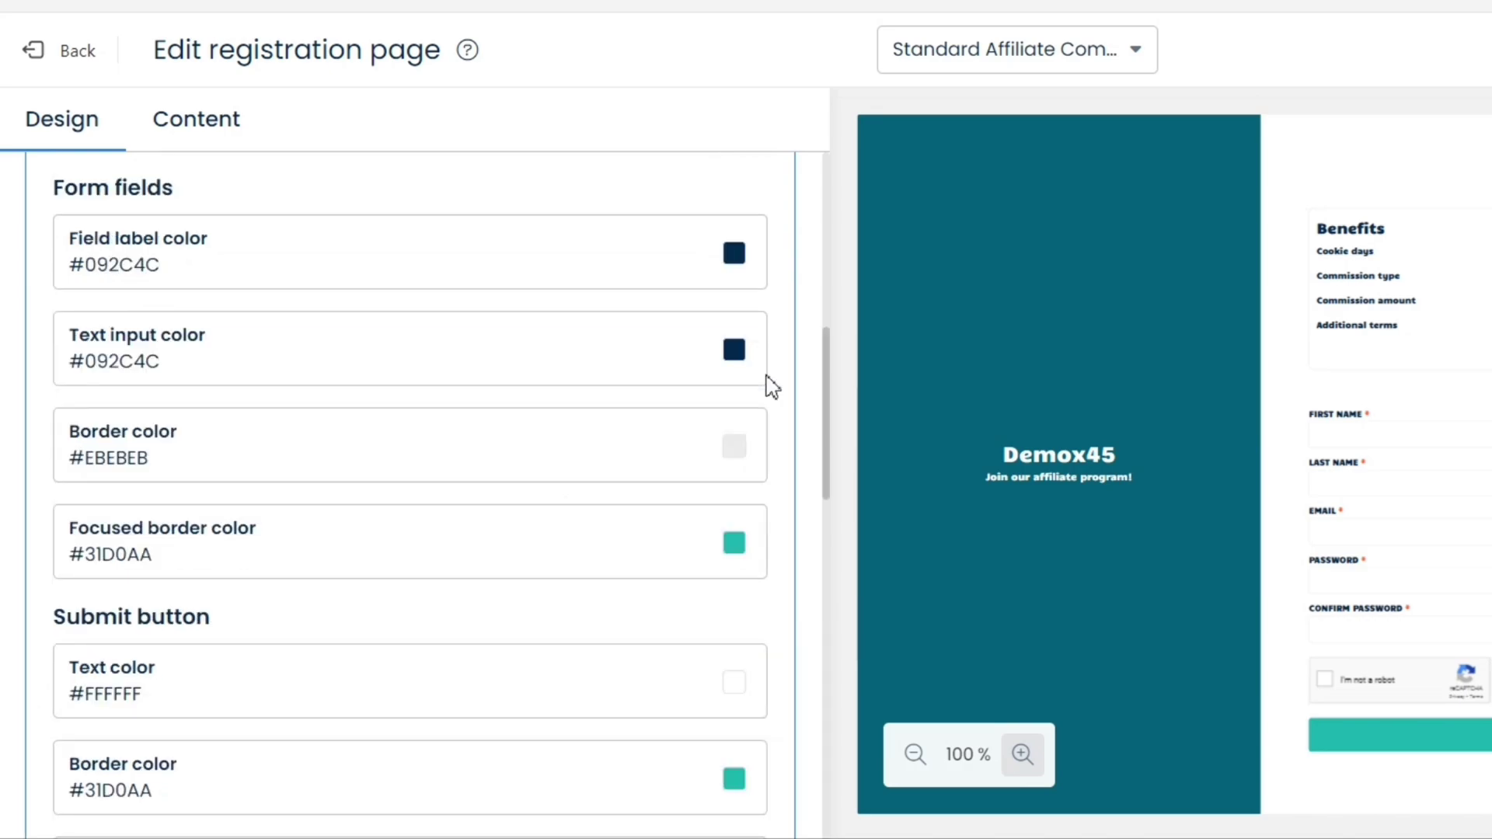
{"action": "scroll", "coordinate": [621, 450], "scroll_direction": "down", "scroll_amount": 15}
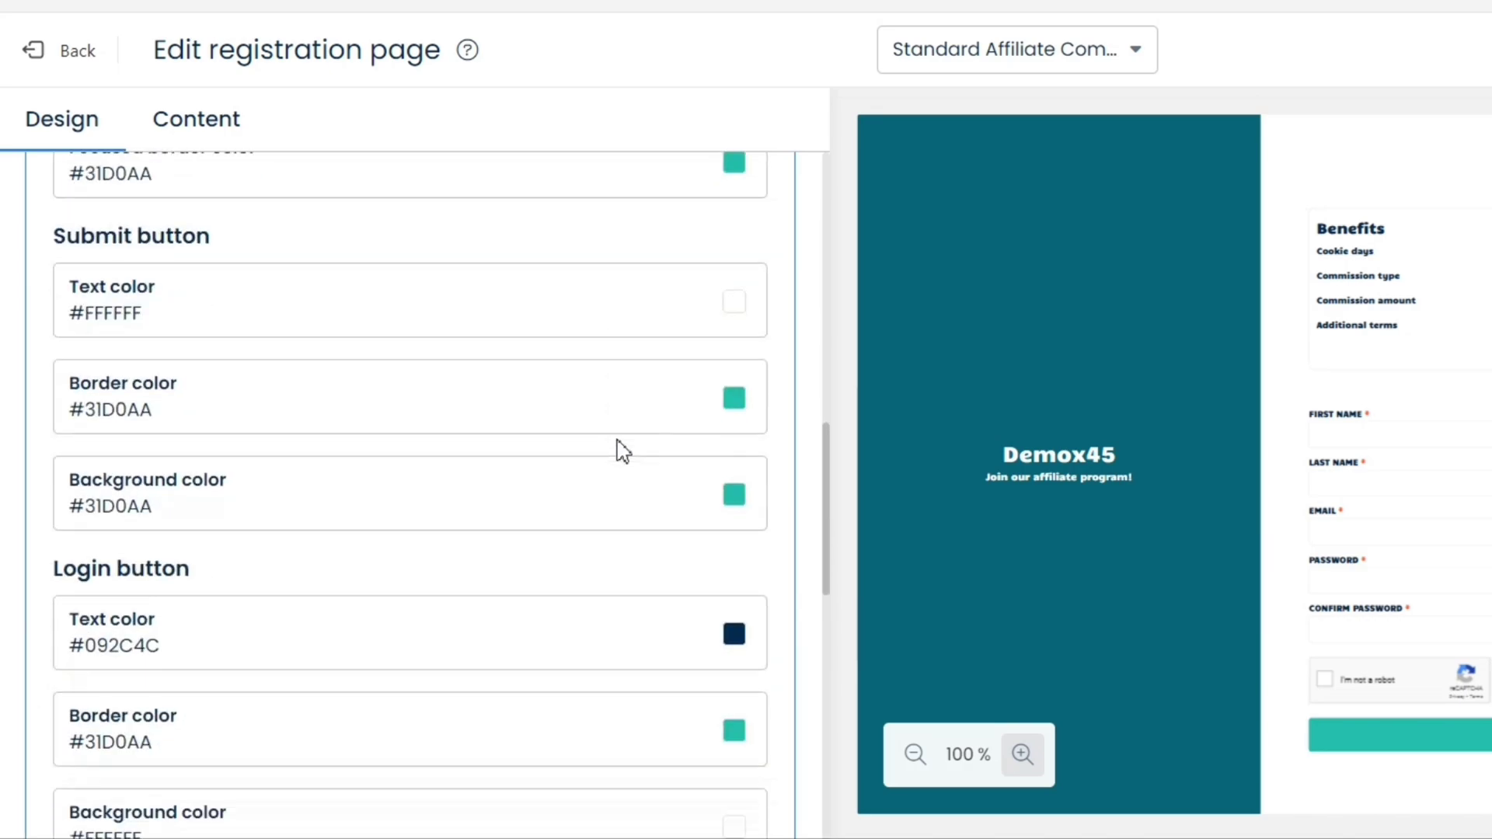
{"action": "scroll", "coordinate": [621, 451], "scroll_direction": "down", "scroll_amount": 2}
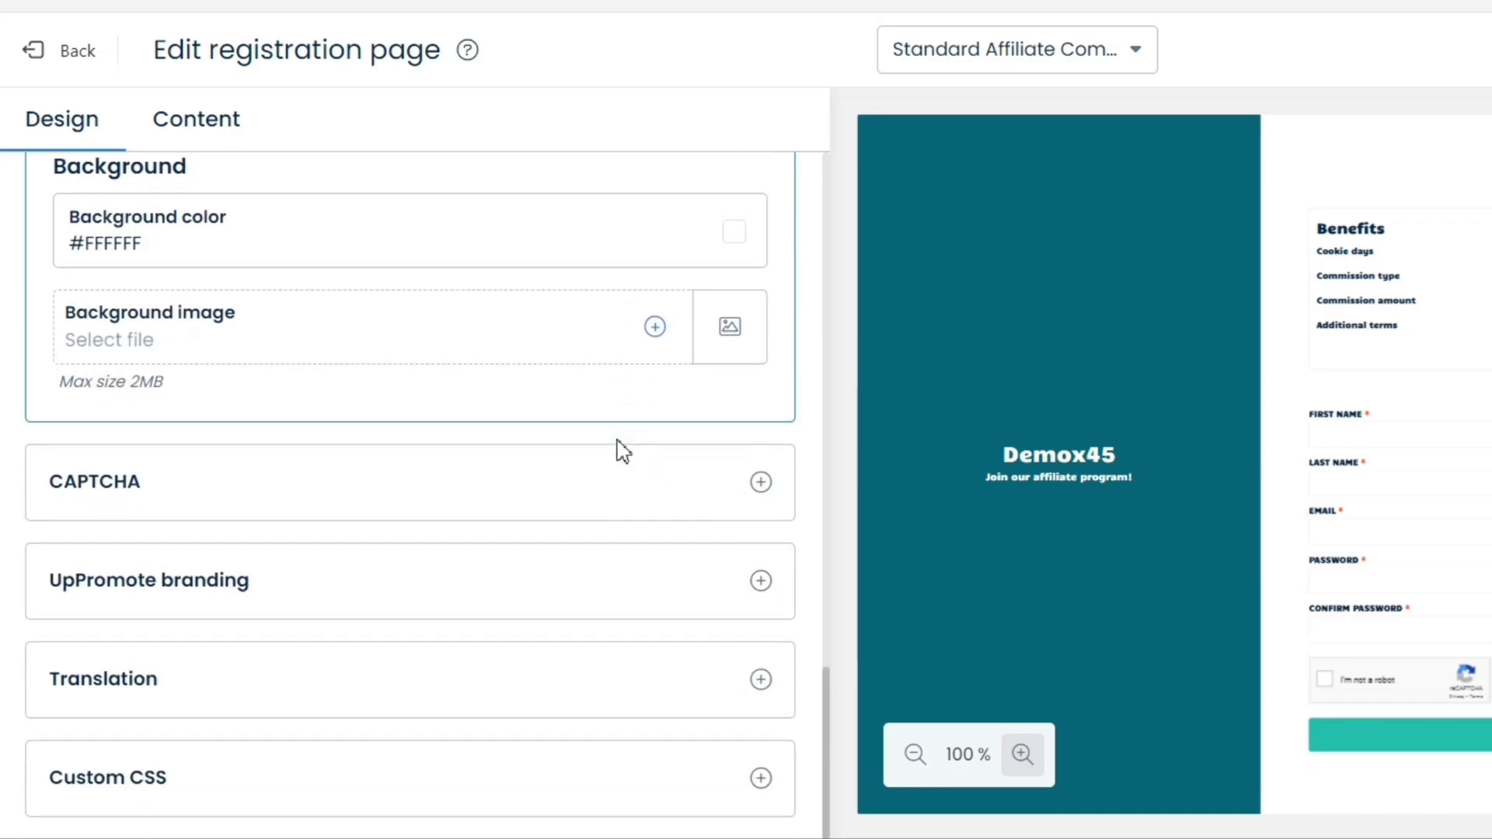
{"action": "left_click", "coordinate": [761, 481]}
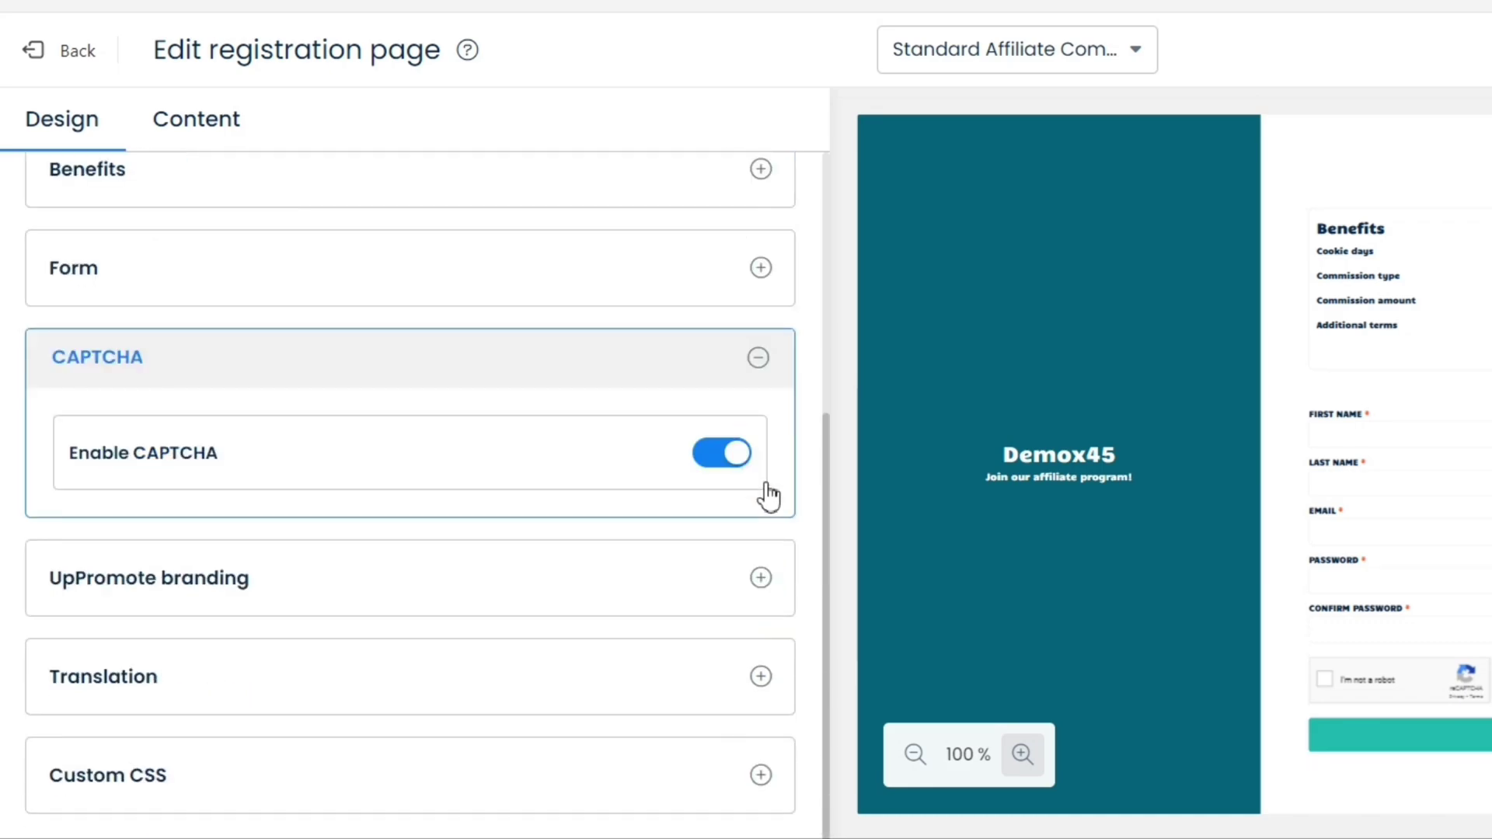
{"action": "left_click", "coordinate": [730, 455]}
{"action": "left_click", "coordinate": [720, 464]}
{"action": "left_click", "coordinate": [760, 359]}
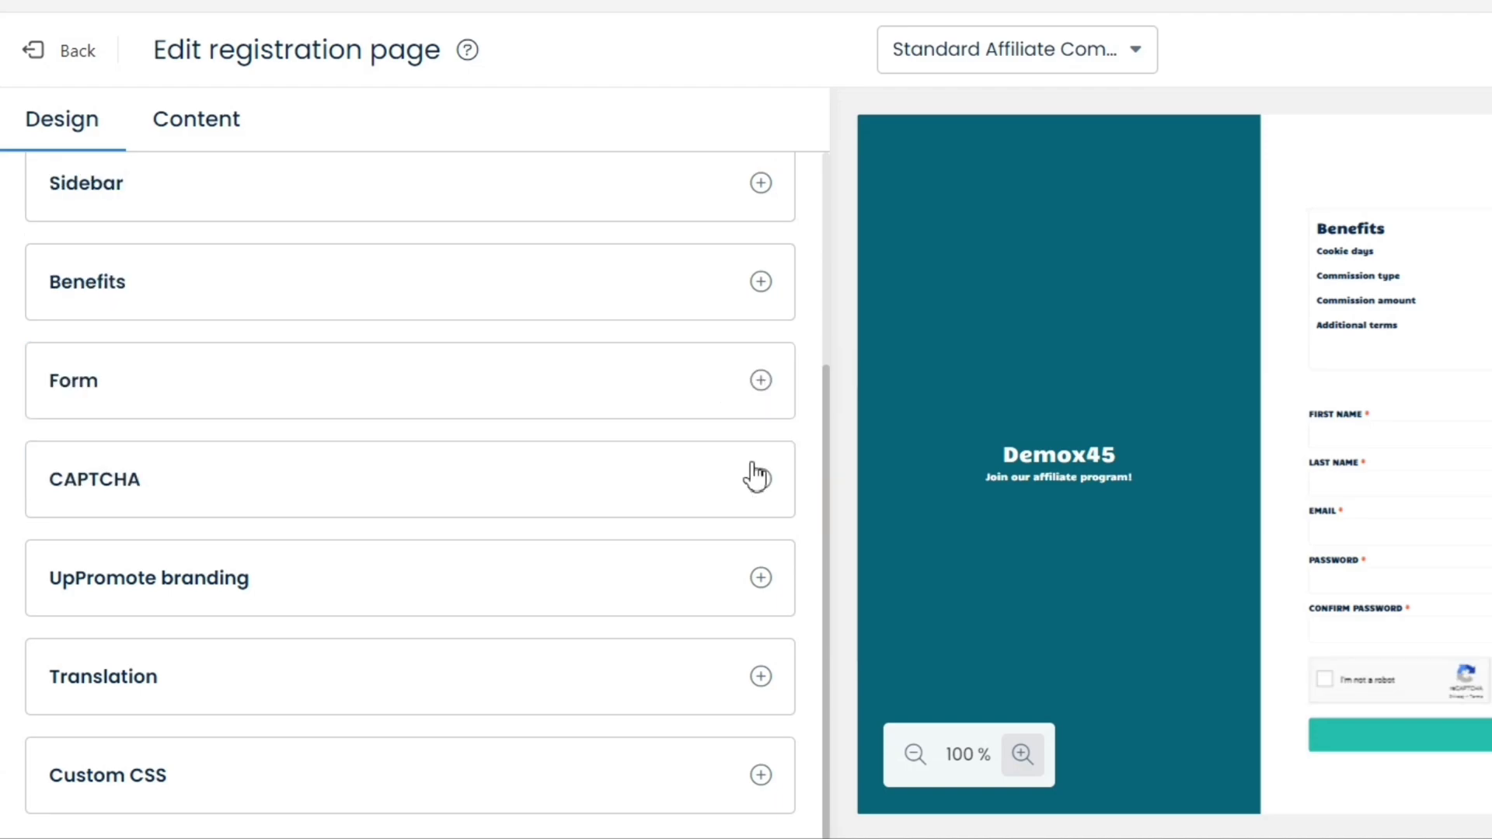
Check UpPromote branding settings, then enable Google Translate under Translation
{"action": "left_click", "coordinate": [762, 580]}
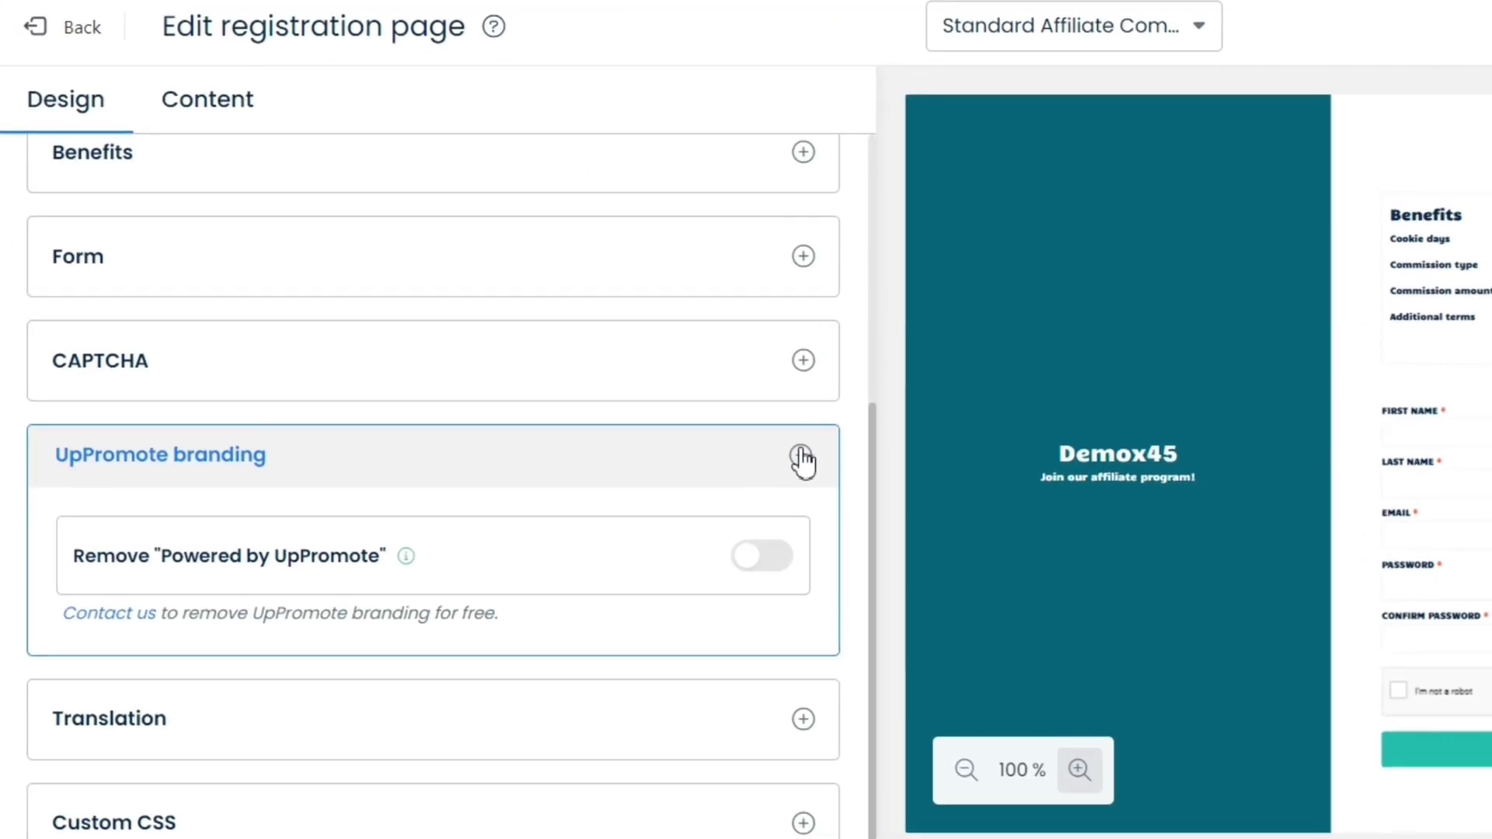
{"action": "left_click", "coordinate": [194, 412]}
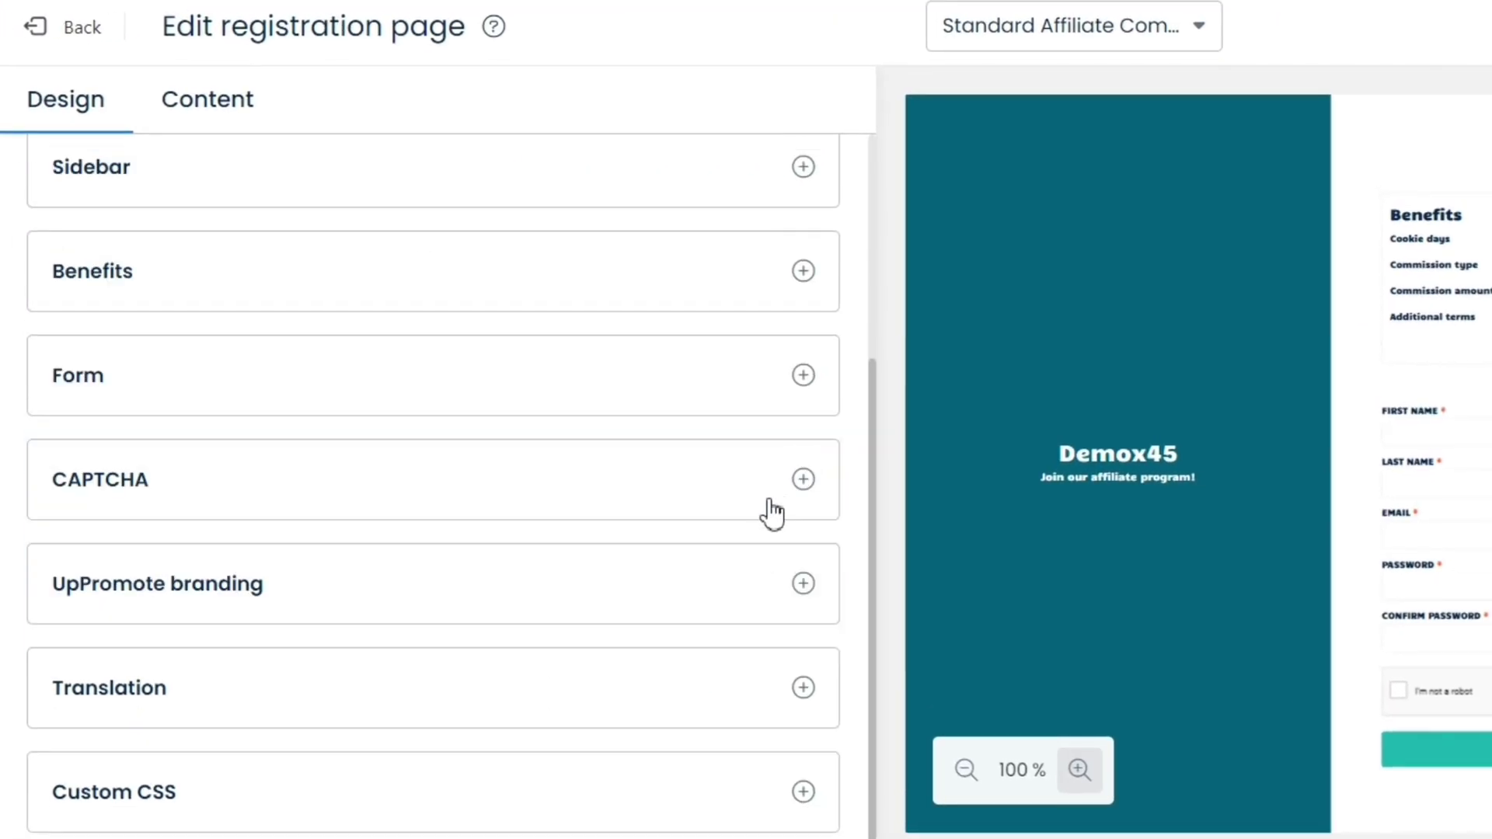
{"action": "left_click", "coordinate": [824, 687]}
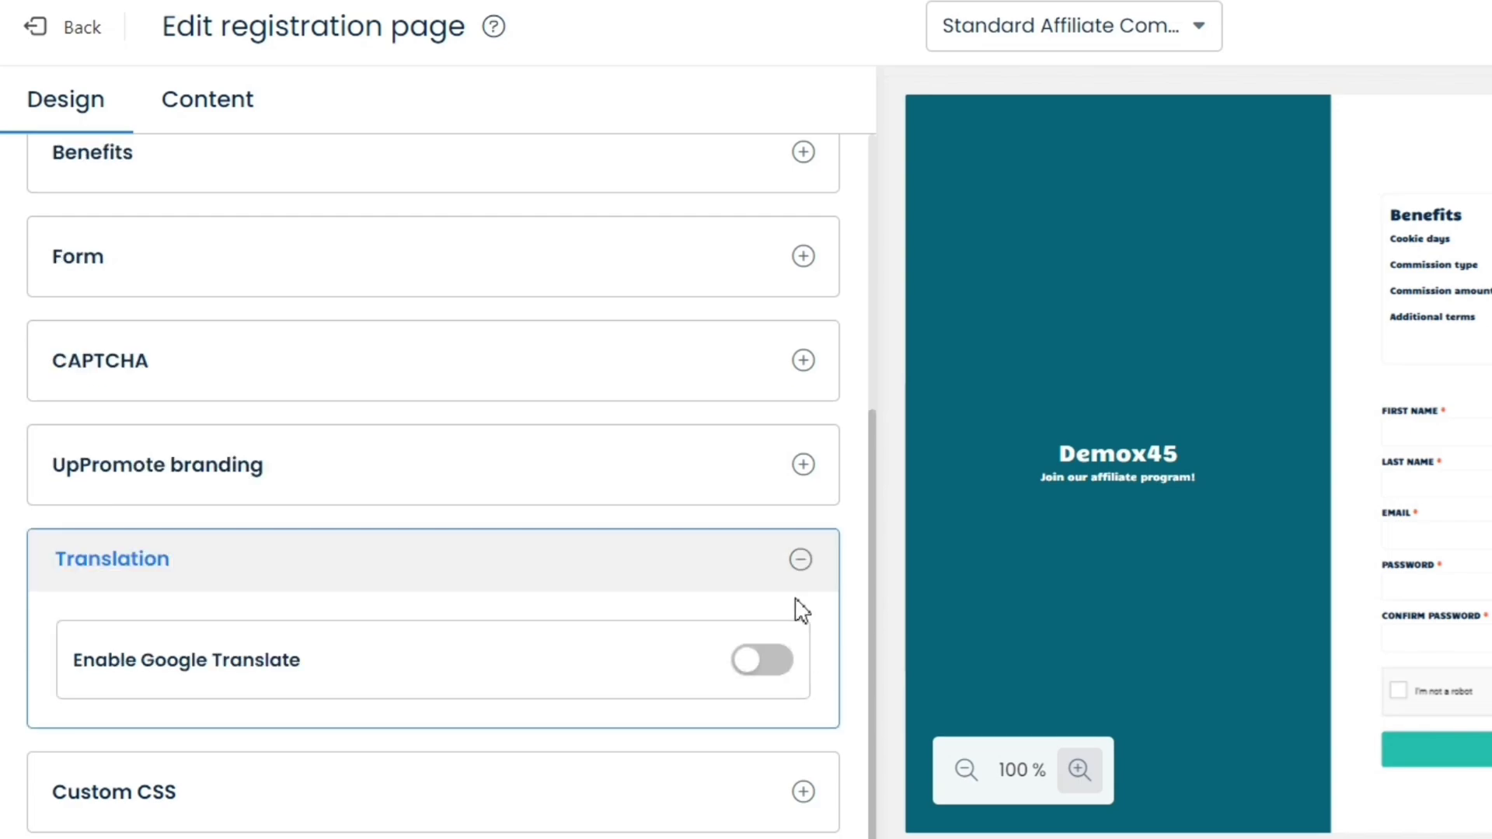
{"action": "left_click", "coordinate": [756, 674]}
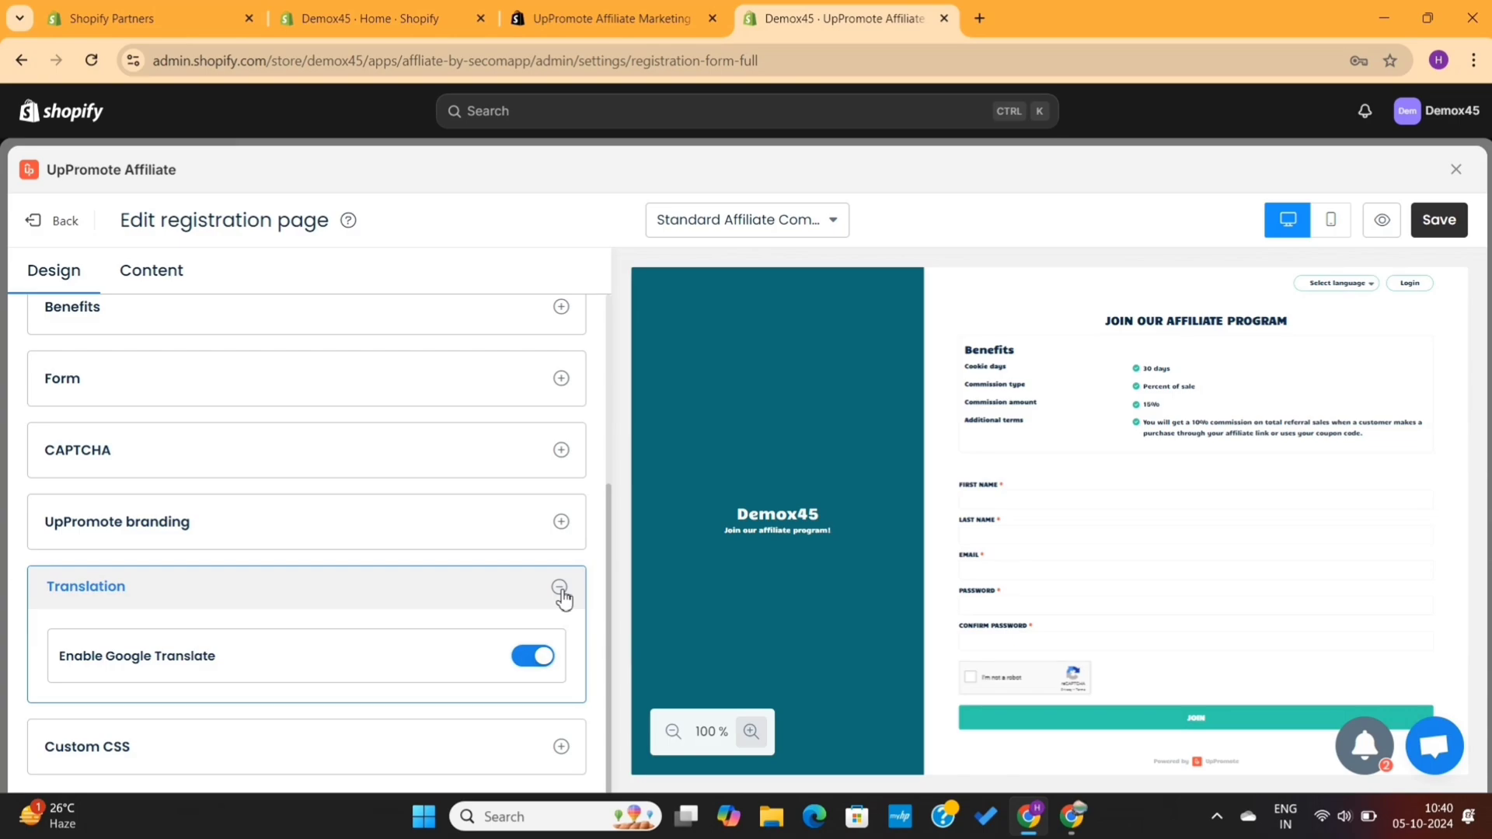
{"action": "left_click", "coordinate": [801, 556]}
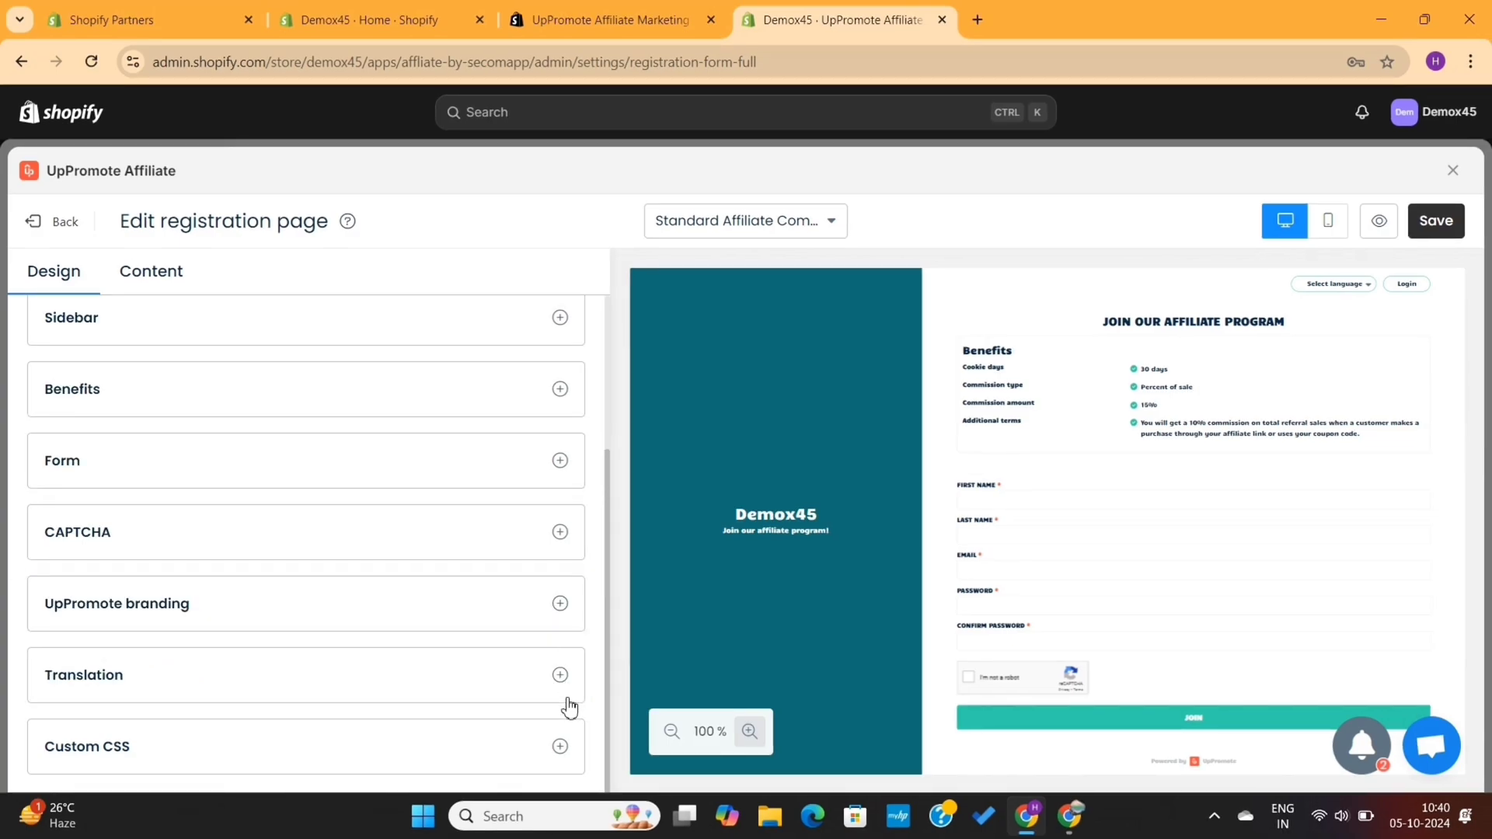
Glance at Custom CSS and the program list, then save the registration page design
{"action": "left_click", "coordinate": [560, 746]}
{"action": "scroll", "coordinate": [538, 556], "scroll_direction": "up", "scroll_amount": 5}
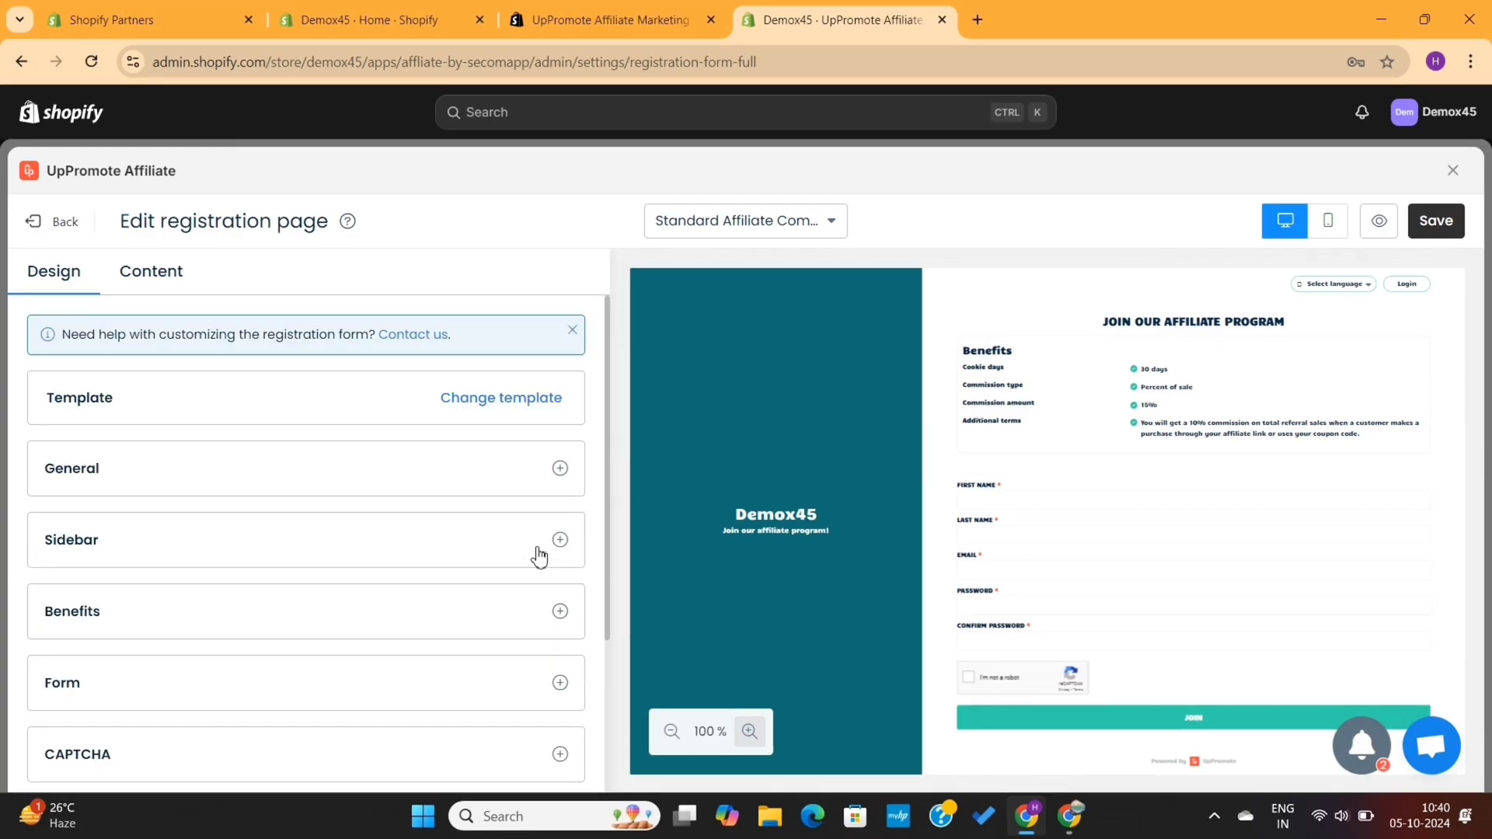
{"action": "left_click", "coordinate": [761, 231]}
{"action": "left_click", "coordinate": [762, 231]}
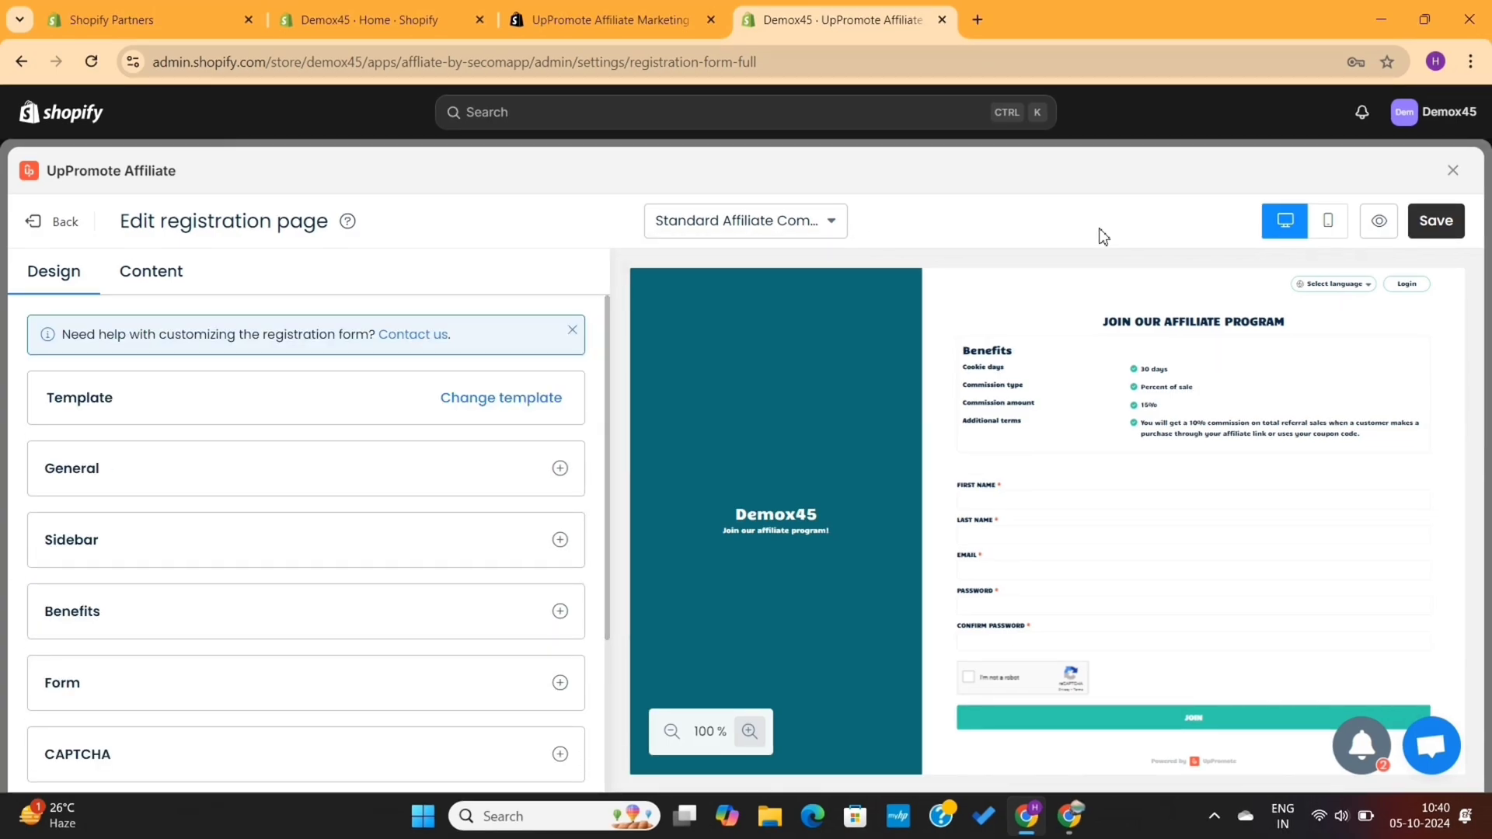
{"action": "left_click", "coordinate": [1428, 223]}
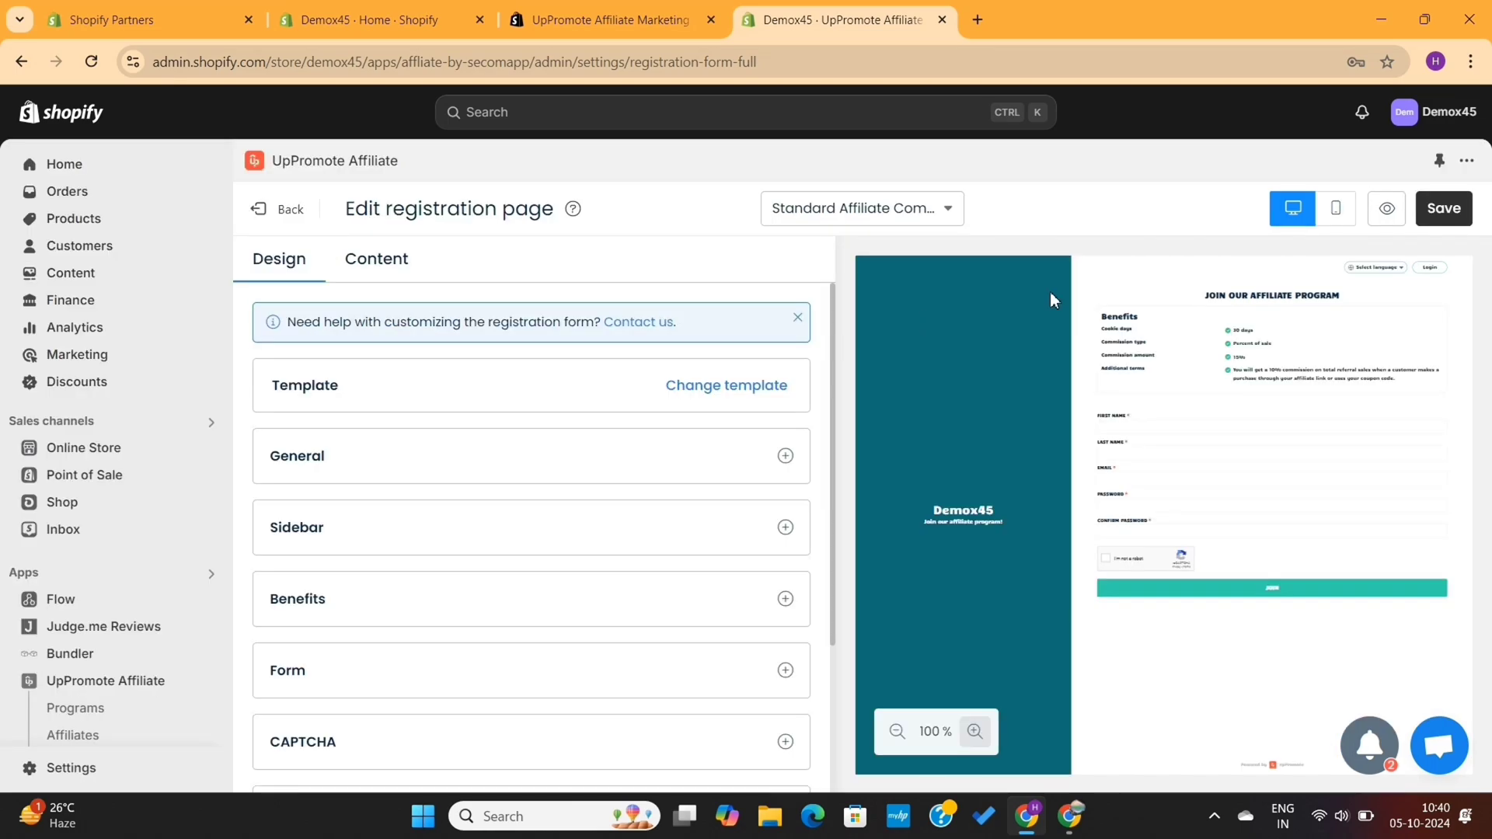
Leave the registration page editor and open the Thank you page design editor
{"action": "left_click", "coordinate": [277, 219]}
{"action": "mouse_move", "coordinate": [676, 450]}
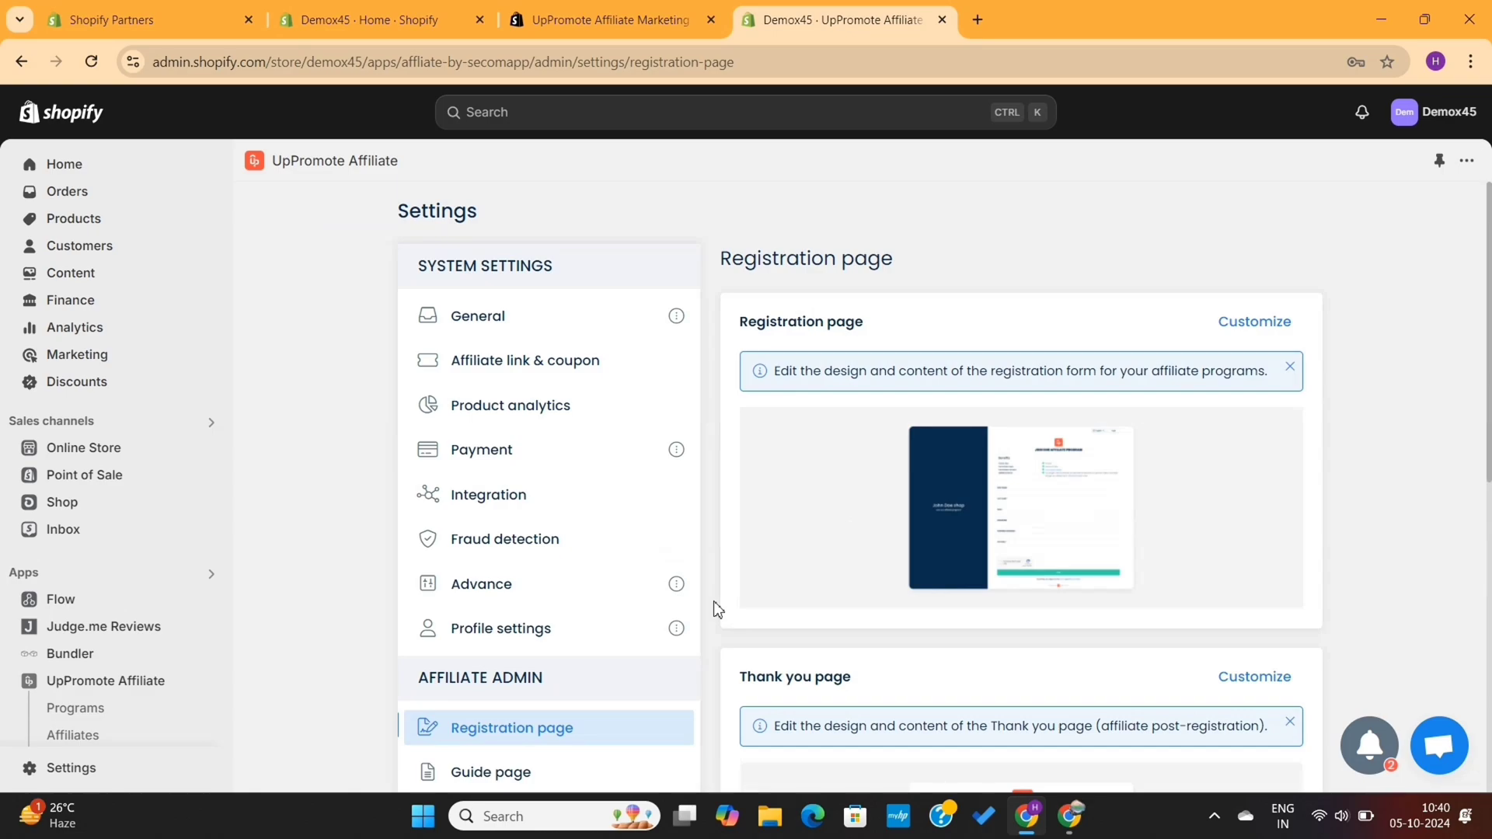
{"action": "scroll", "coordinate": [713, 609], "scroll_direction": "down", "scroll_amount": 5}
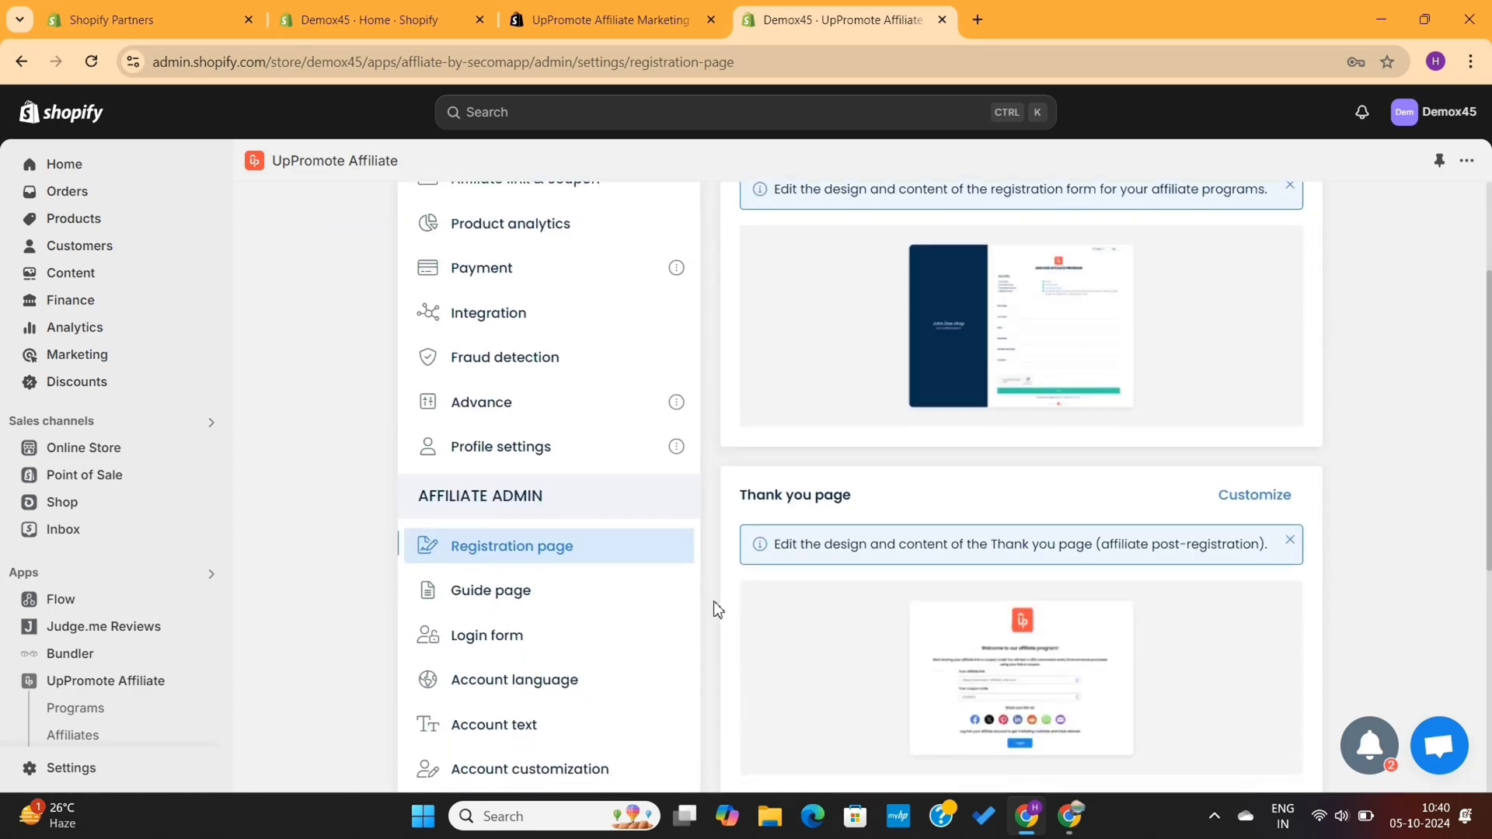
{"action": "scroll", "coordinate": [713, 606], "scroll_direction": "up", "scroll_amount": 5}
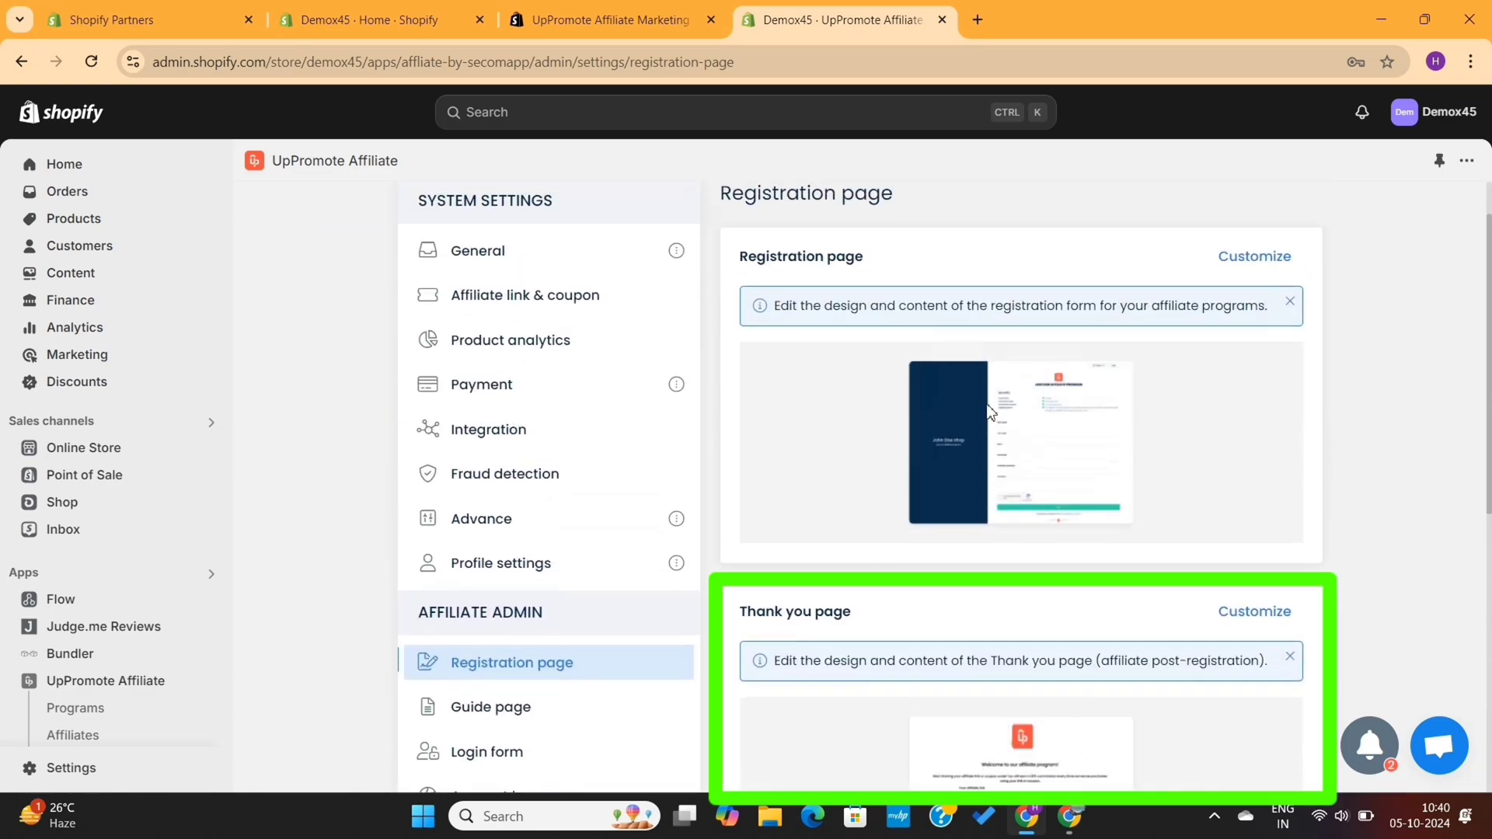
{"action": "scroll", "coordinate": [1066, 456], "scroll_direction": "down", "scroll_amount": 1}
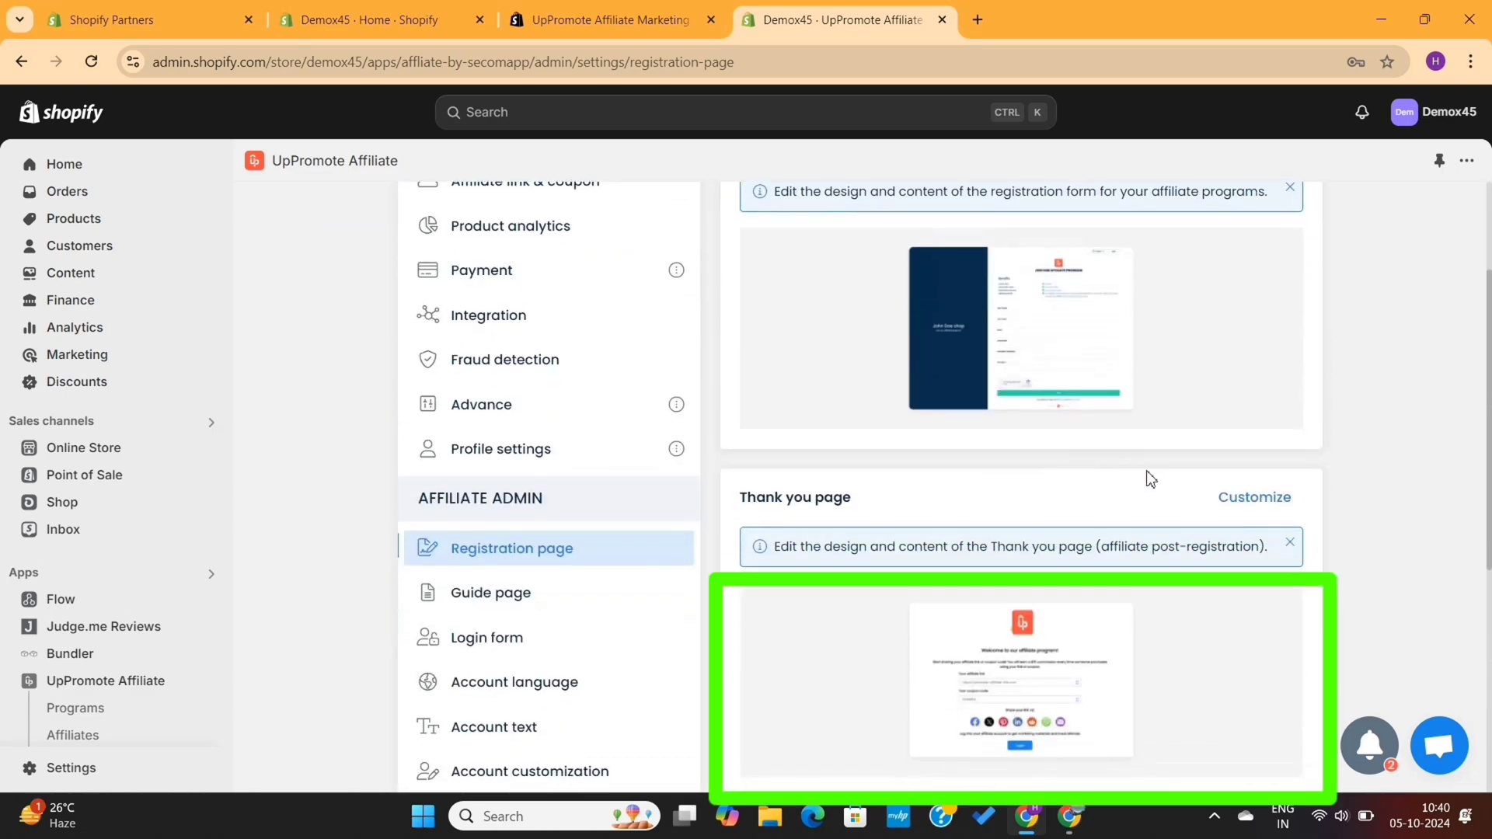
{"action": "left_click", "coordinate": [1254, 499]}
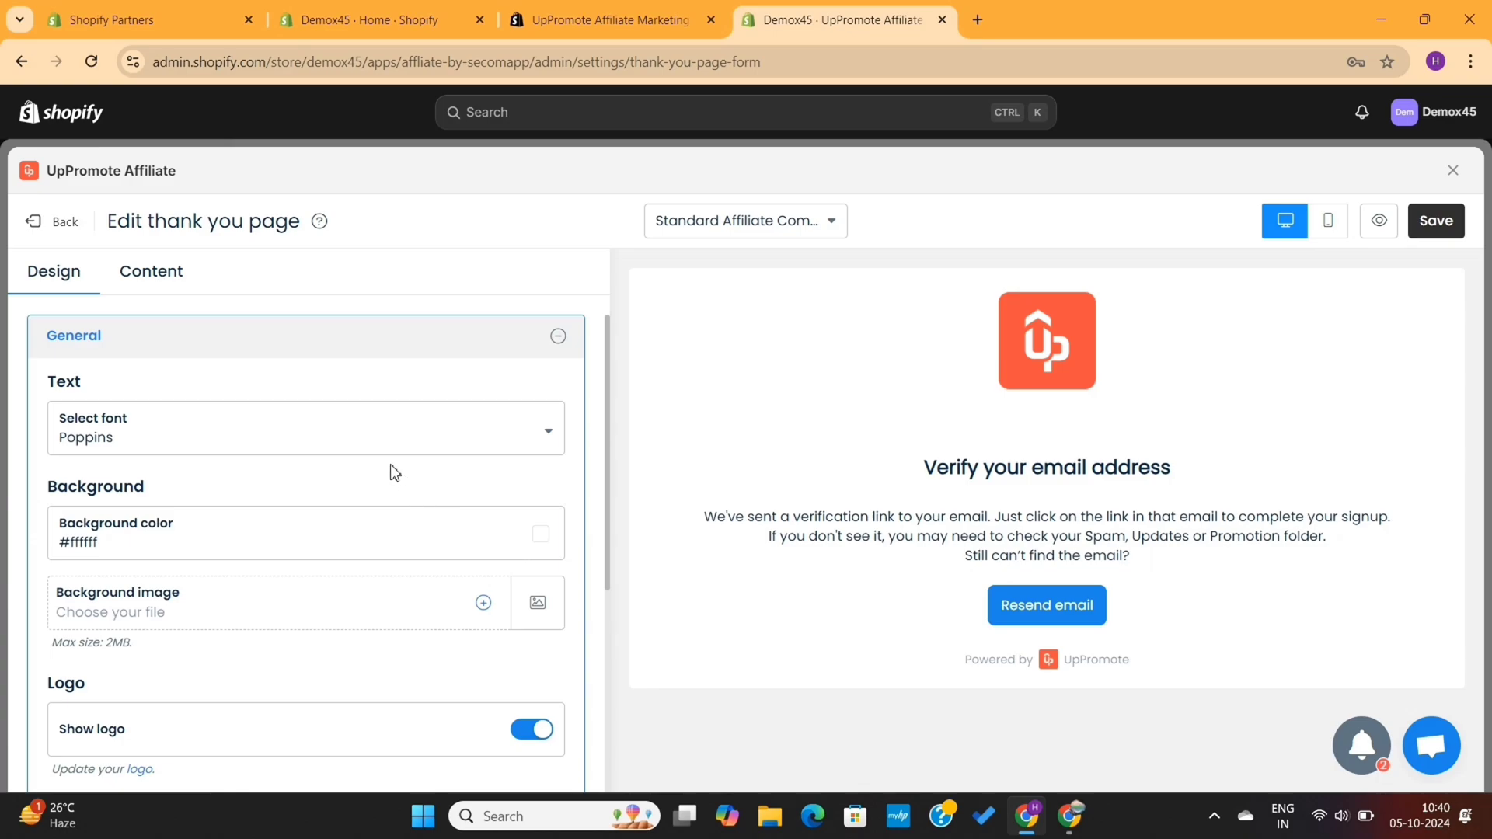
Set the thank-you page font to Candal
{"action": "left_click", "coordinate": [356, 449]}
{"action": "scroll", "coordinate": [293, 589], "scroll_direction": "up", "scroll_amount": 10}
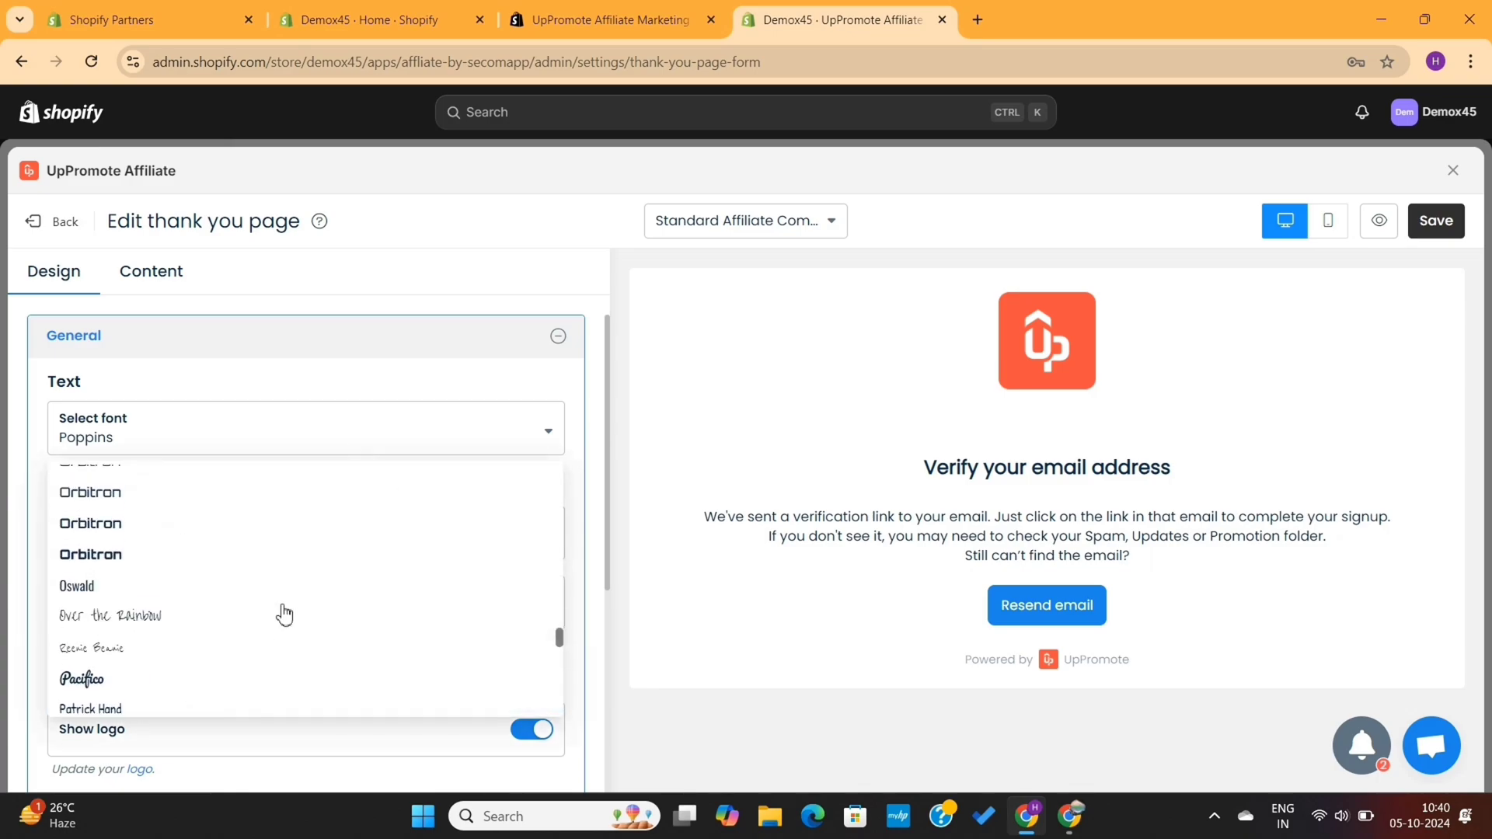
{"action": "scroll", "coordinate": [299, 537], "scroll_direction": "up", "scroll_amount": 15}
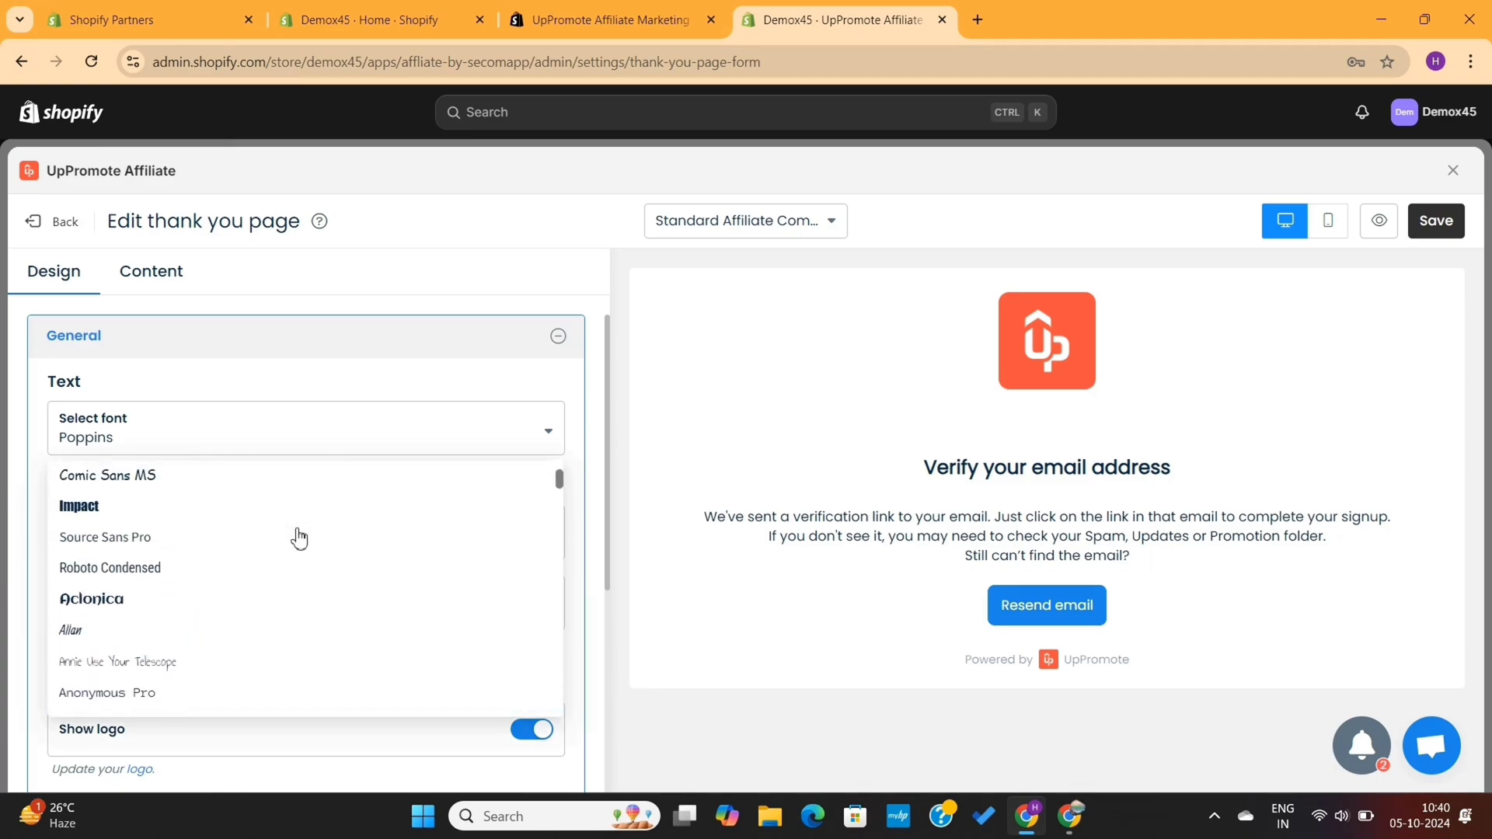
{"action": "scroll", "coordinate": [299, 537], "scroll_direction": "down", "scroll_amount": 10}
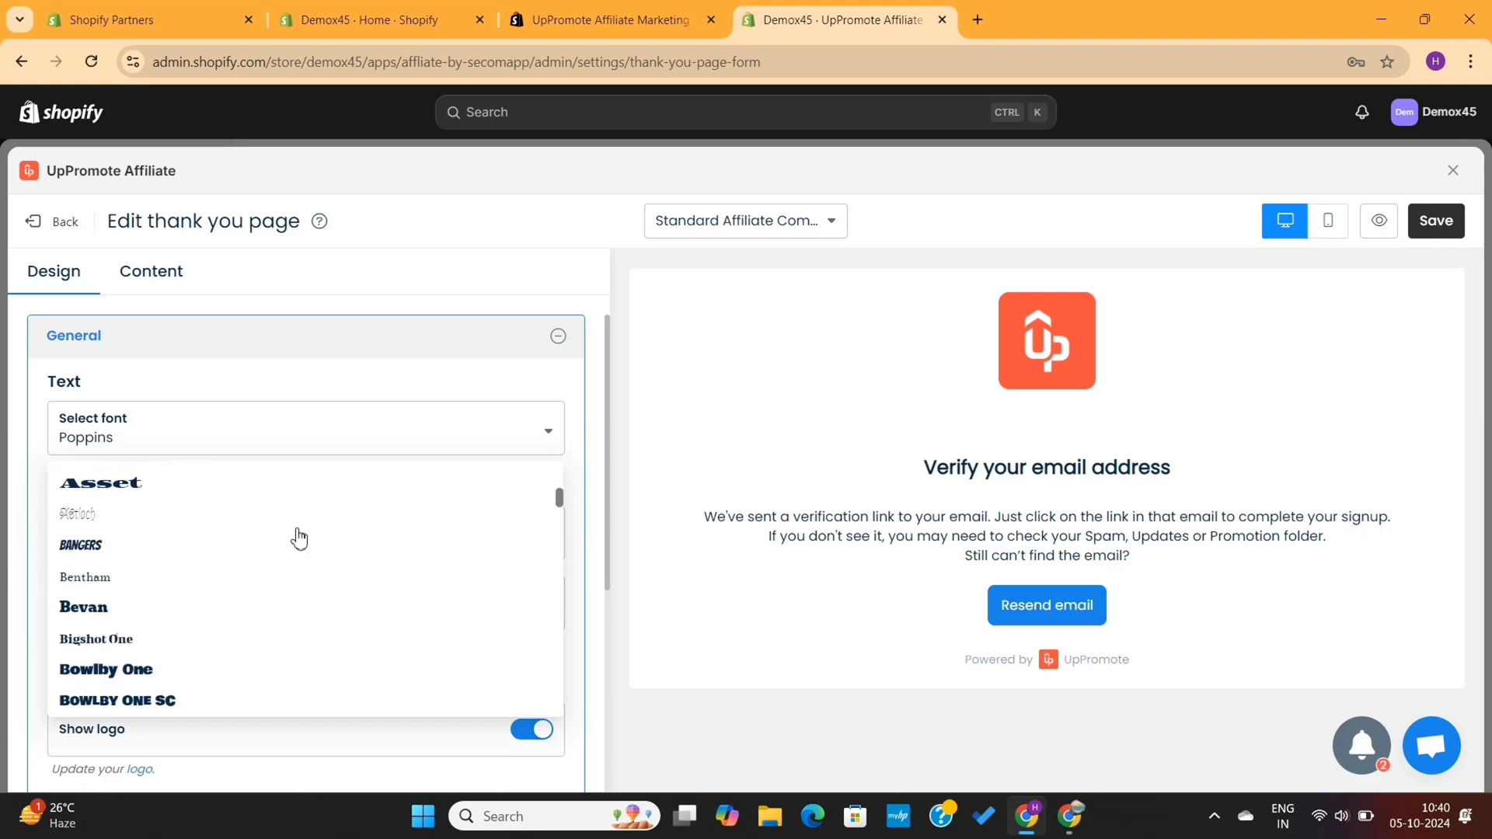
{"action": "scroll", "coordinate": [298, 538], "scroll_direction": "up", "scroll_amount": 3}
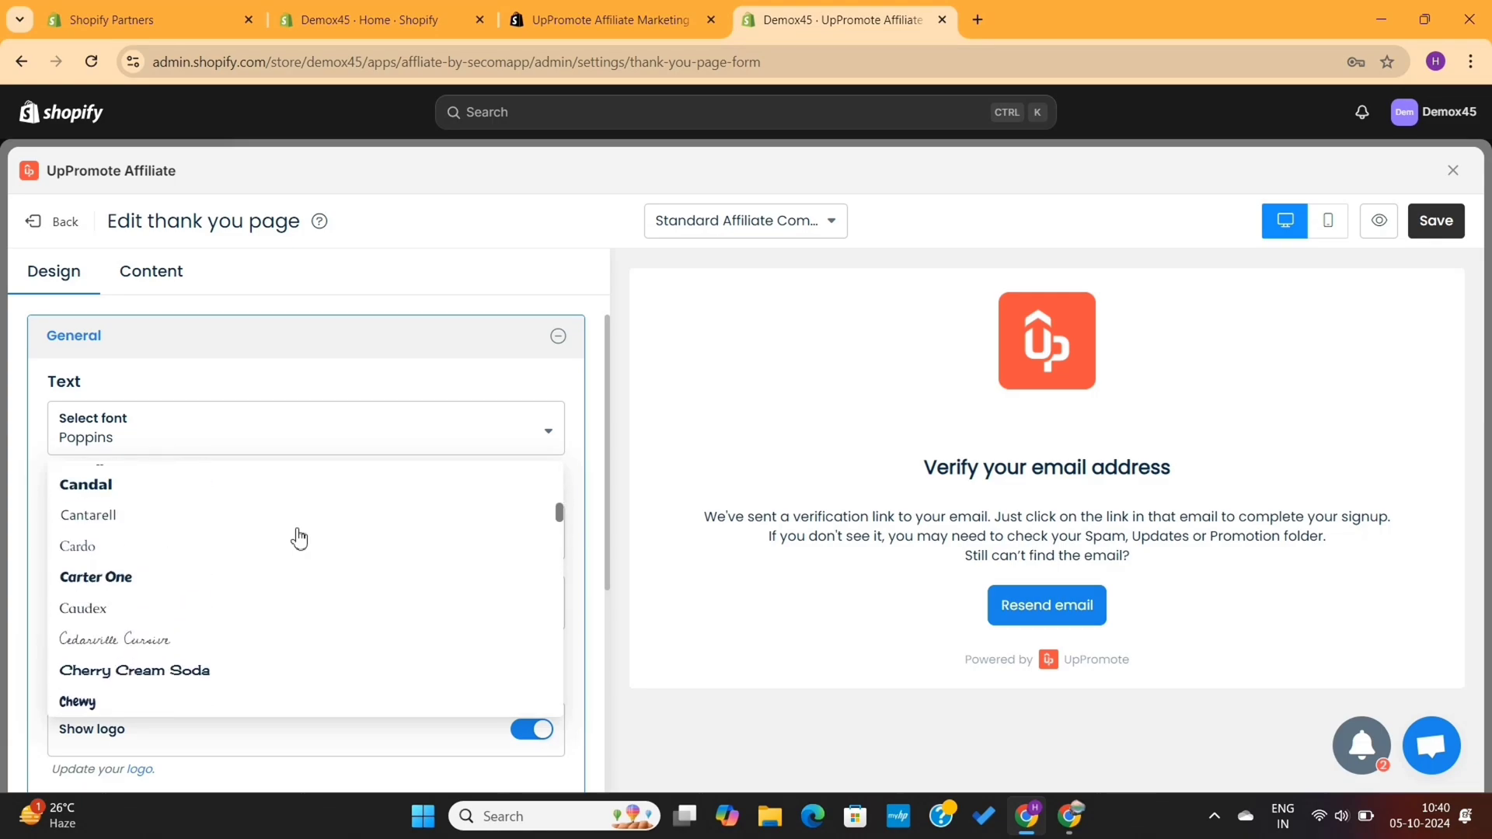
{"action": "left_click", "coordinate": [143, 534]}
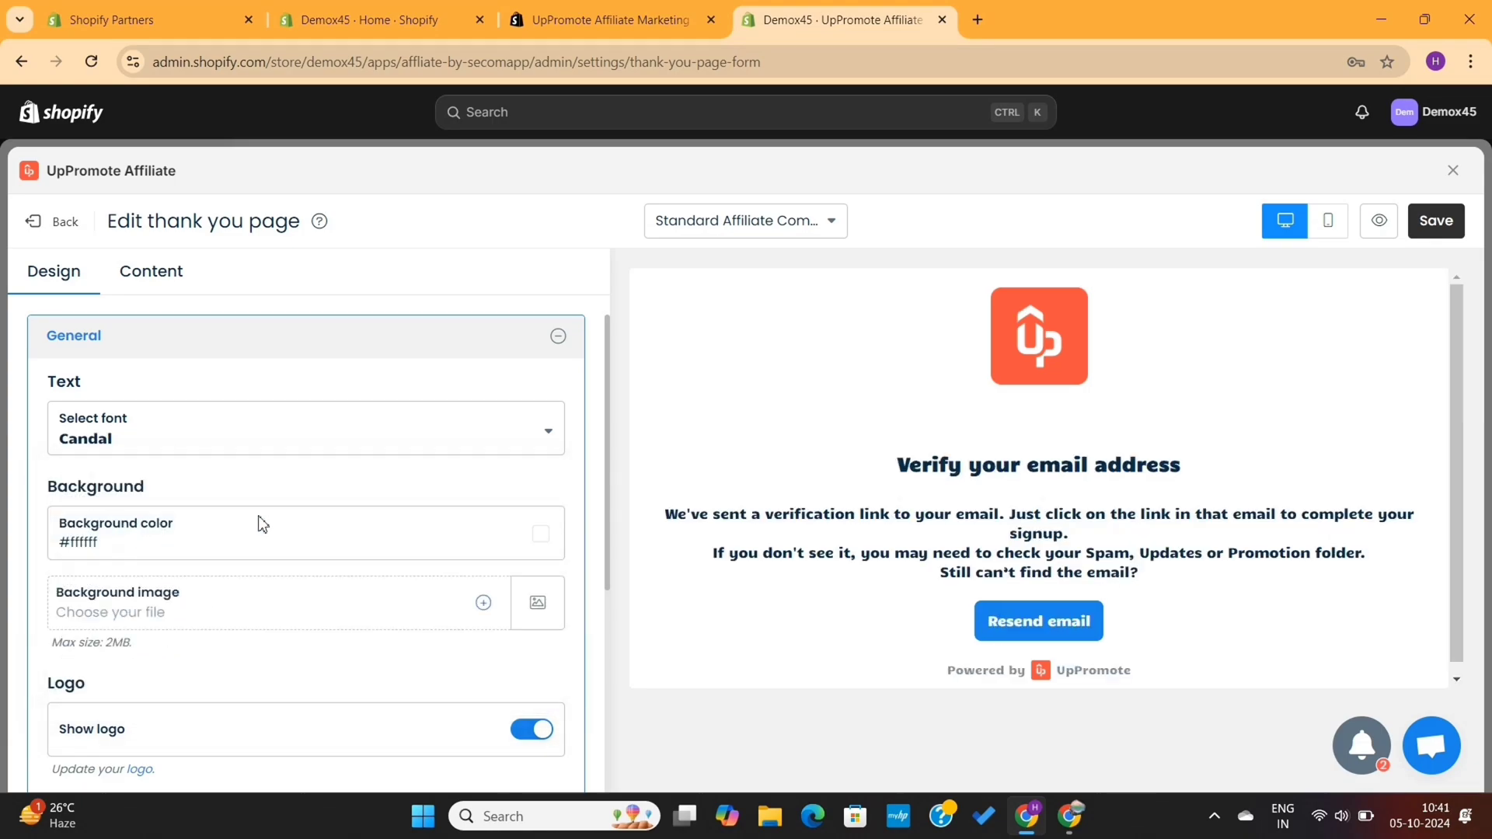
Hide the thank-you page logo, save the changes, and close the editor
{"action": "left_click", "coordinate": [532, 729]}
{"action": "scroll", "coordinate": [532, 699], "scroll_direction": "down", "scroll_amount": 3}
{"action": "left_click", "coordinate": [1437, 225]}
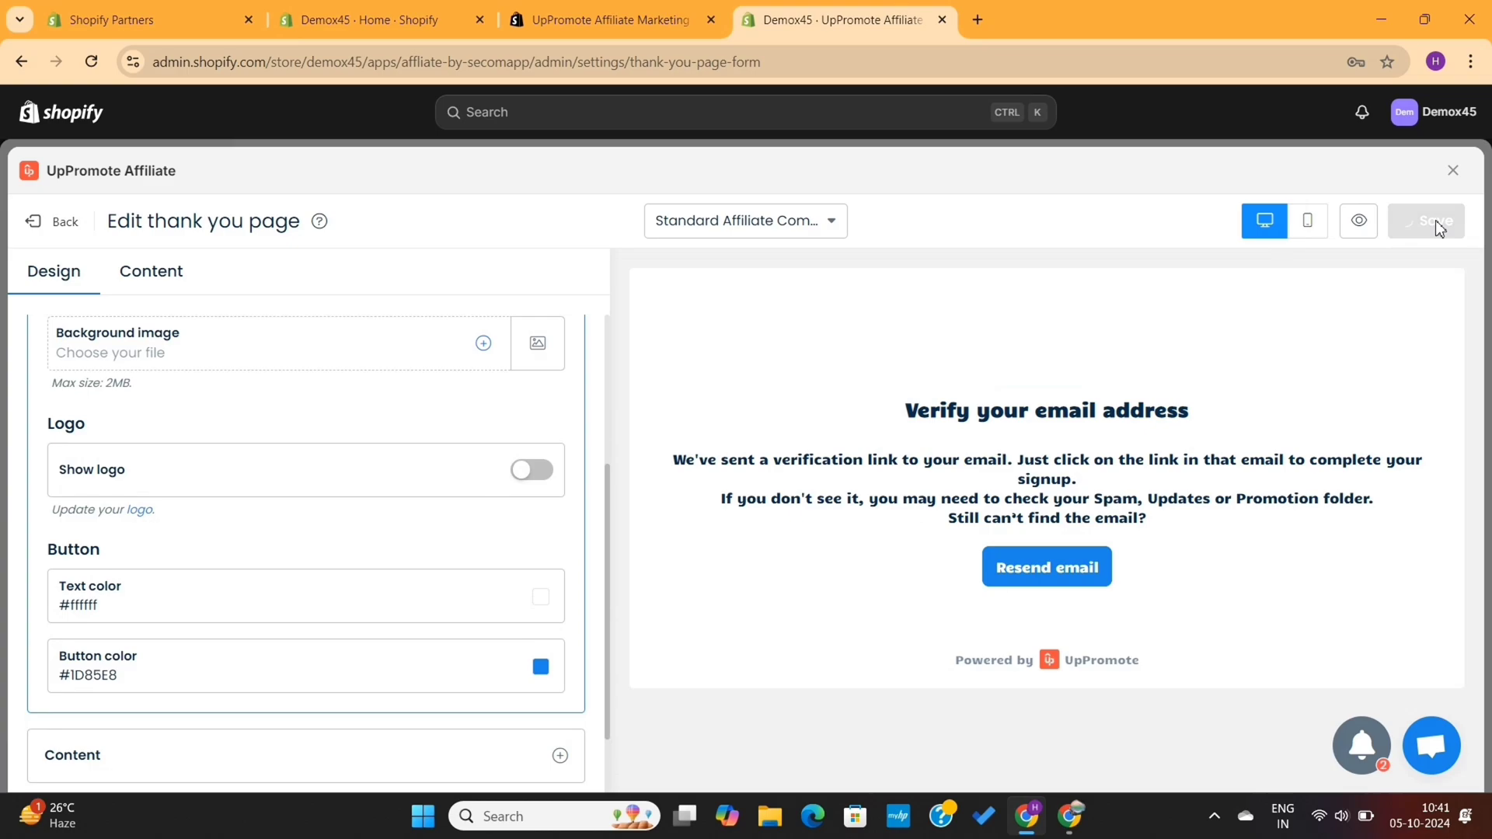
{"action": "left_click", "coordinate": [1453, 170]}
{"action": "scroll", "coordinate": [510, 282], "scroll_direction": "down", "scroll_amount": 7}
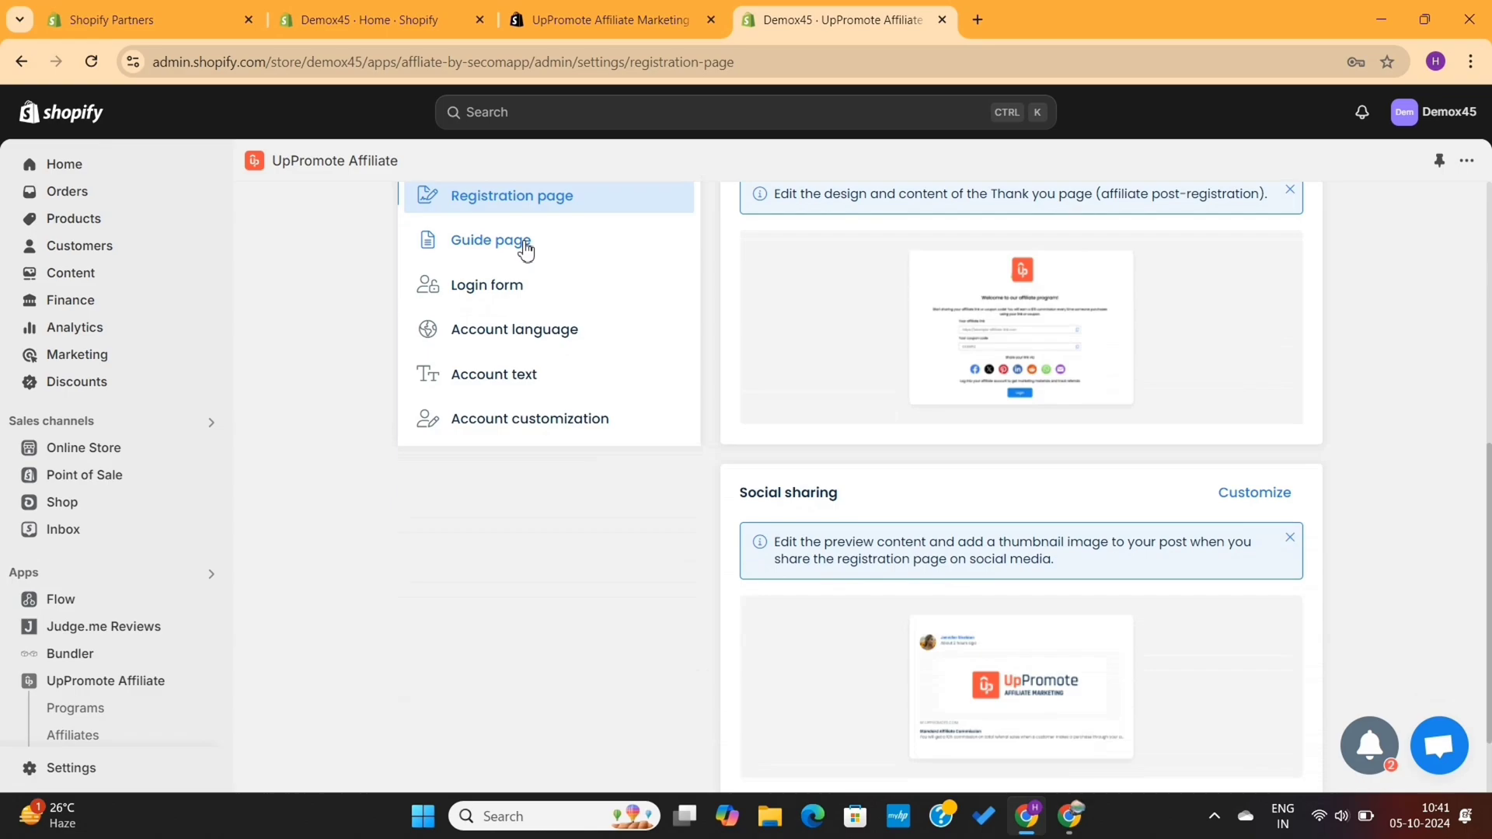
Review the affiliate Login form settings
{"action": "left_click", "coordinate": [529, 307]}
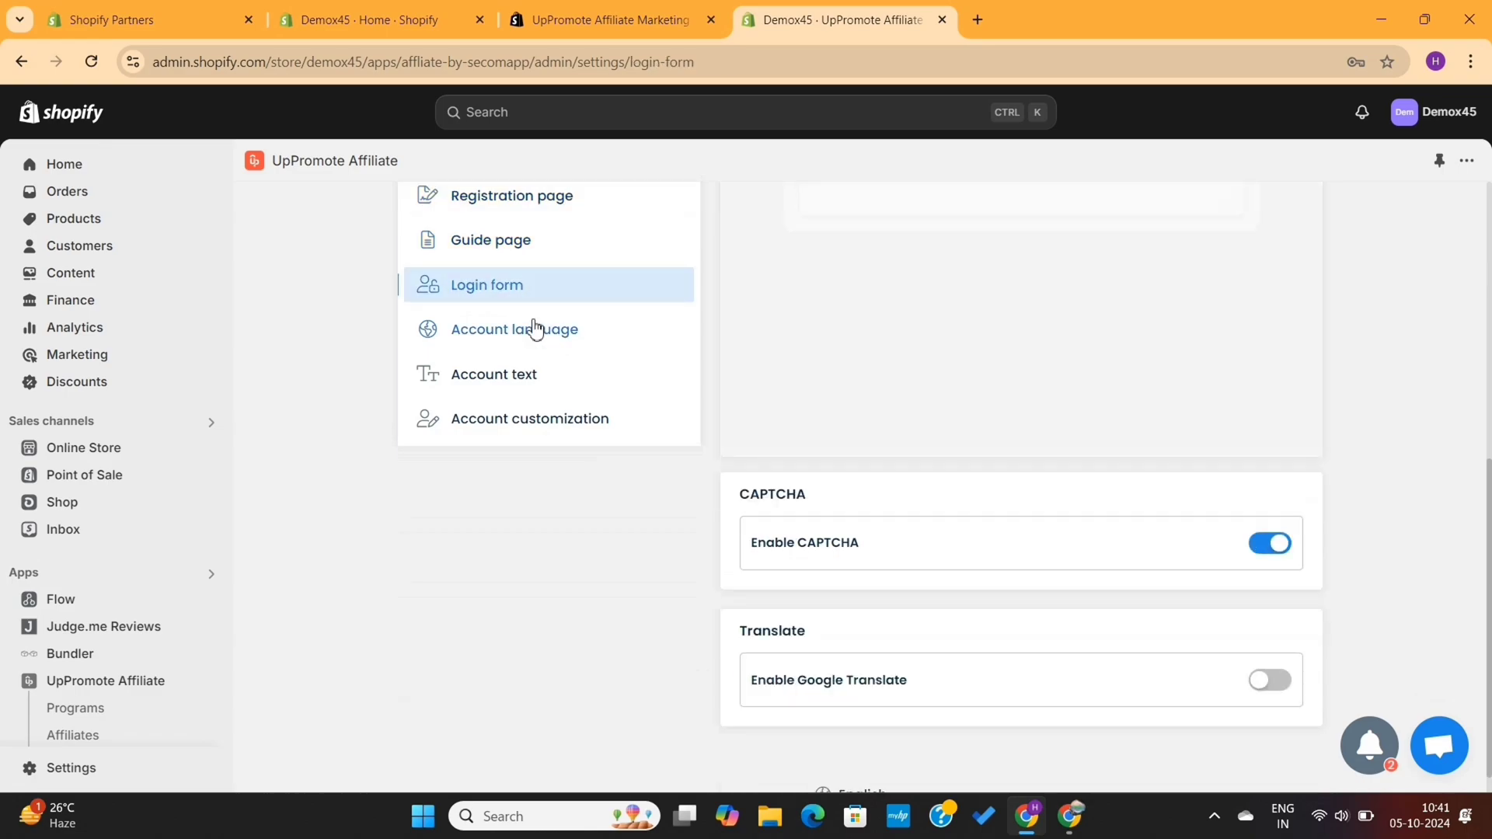
{"action": "scroll", "coordinate": [553, 334], "scroll_direction": "up", "scroll_amount": 1}
{"action": "scroll", "coordinate": [552, 338], "scroll_direction": "up", "scroll_amount": 3}
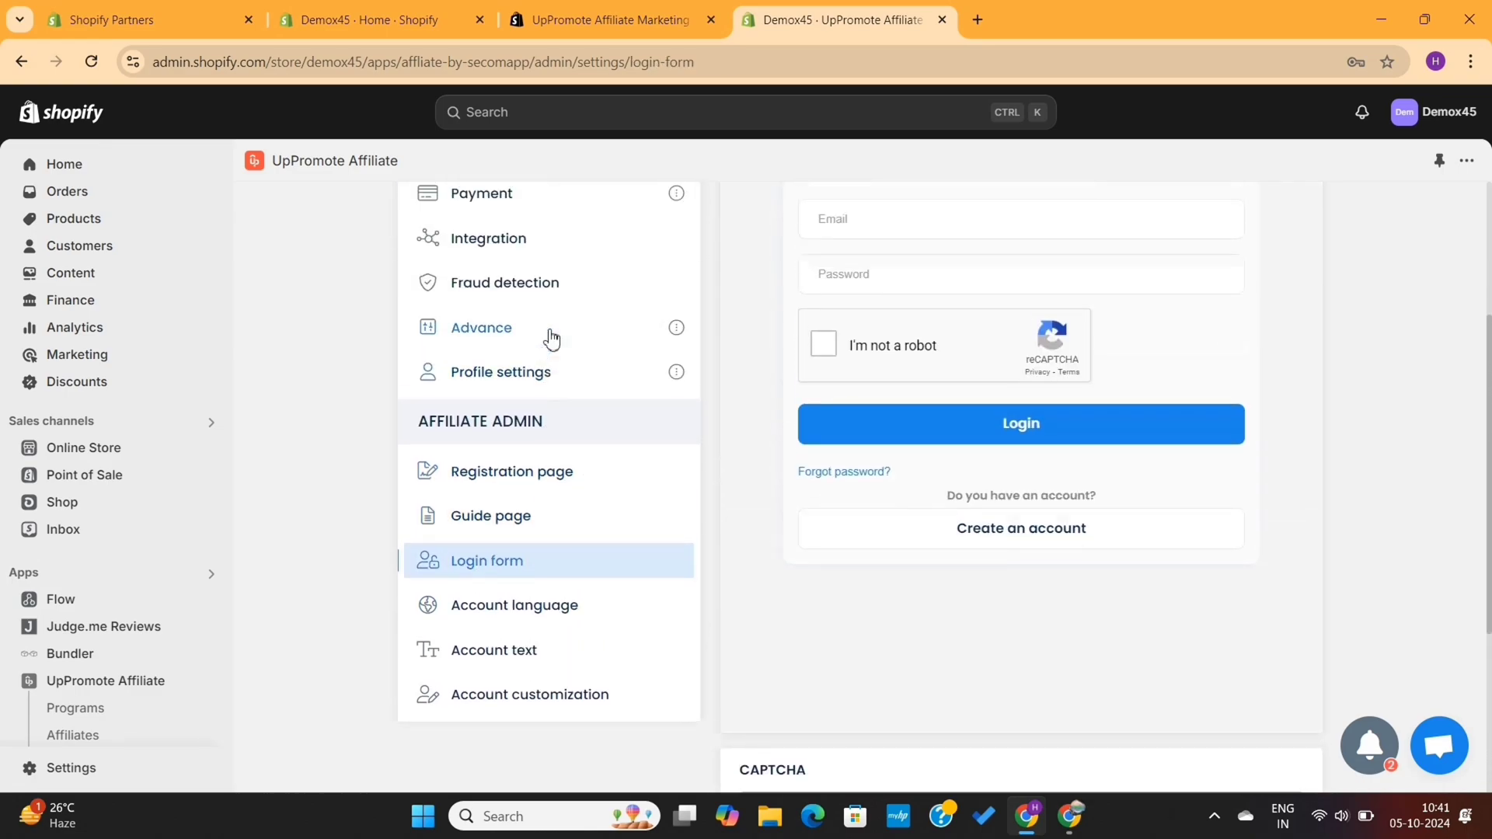
{"action": "scroll", "coordinate": [552, 338], "scroll_direction": "up", "scroll_amount": 3}
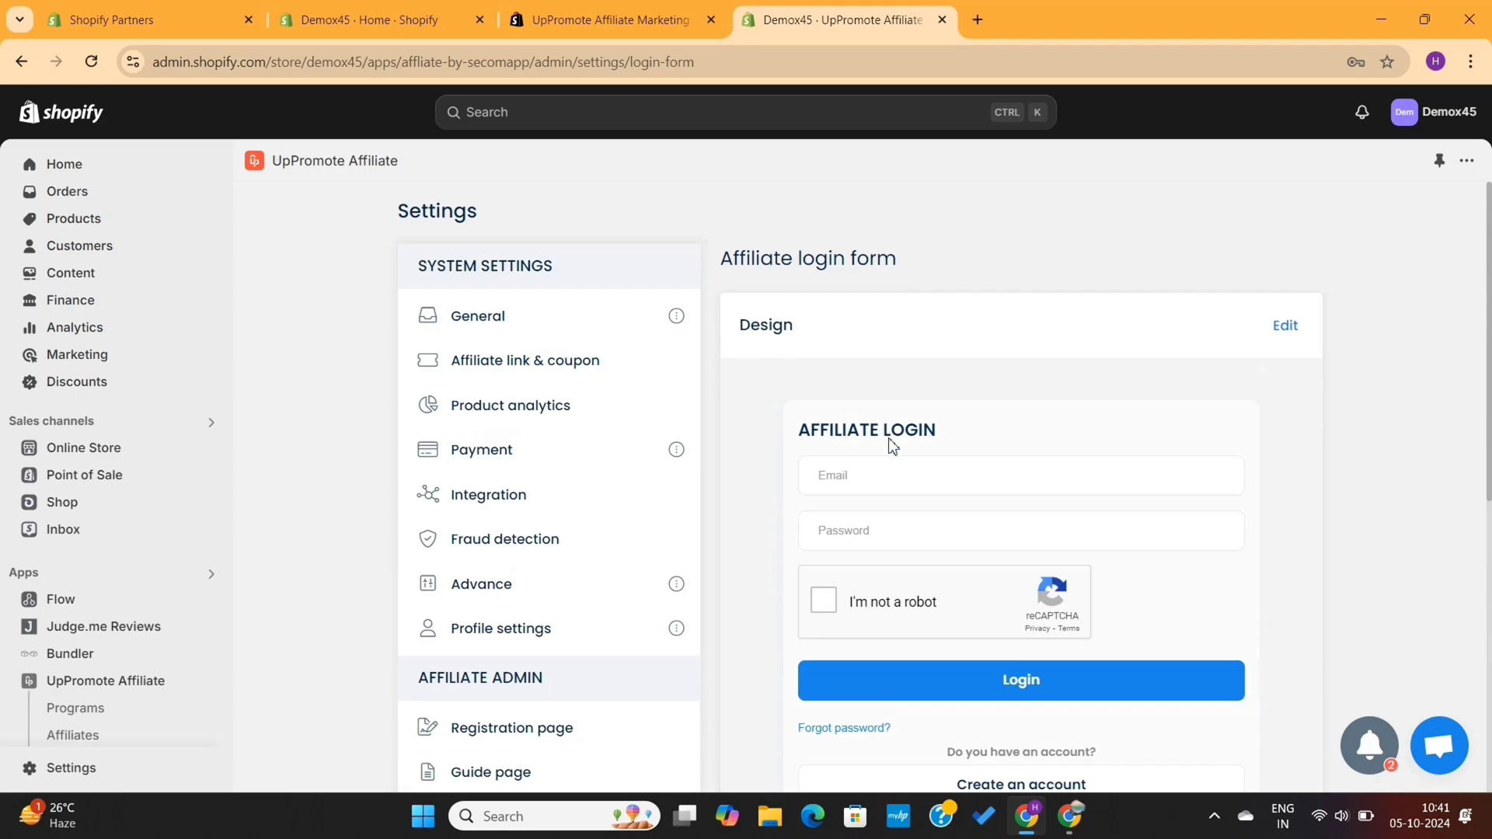
{"action": "scroll", "coordinate": [926, 483], "scroll_direction": "down", "scroll_amount": 3}
Review the Guide page settings and check the Guide page in the affiliate portal
{"action": "left_click", "coordinate": [516, 514]}
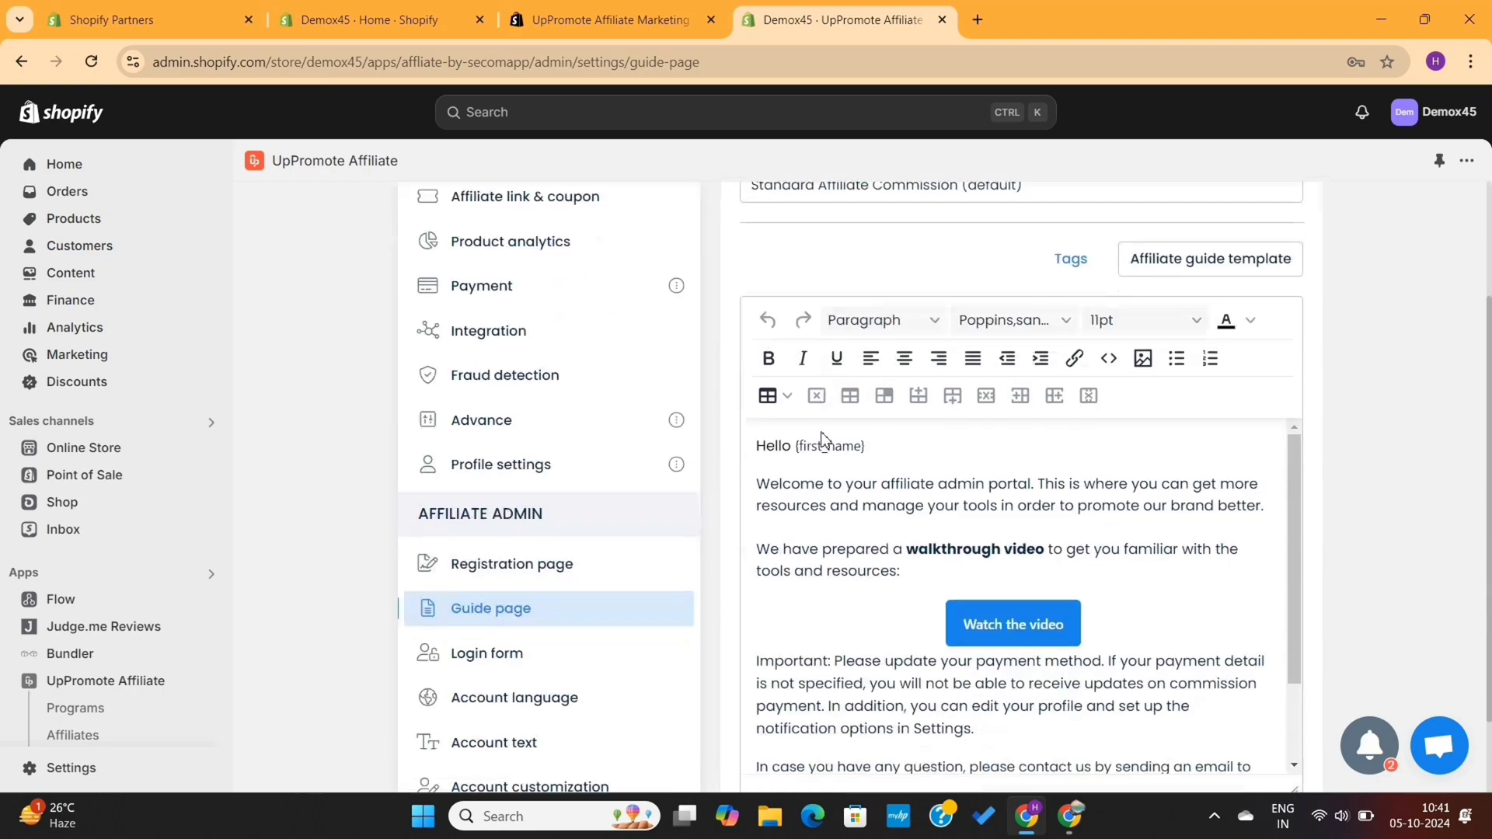
{"action": "scroll", "coordinate": [822, 440], "scroll_direction": "down", "scroll_amount": 1}
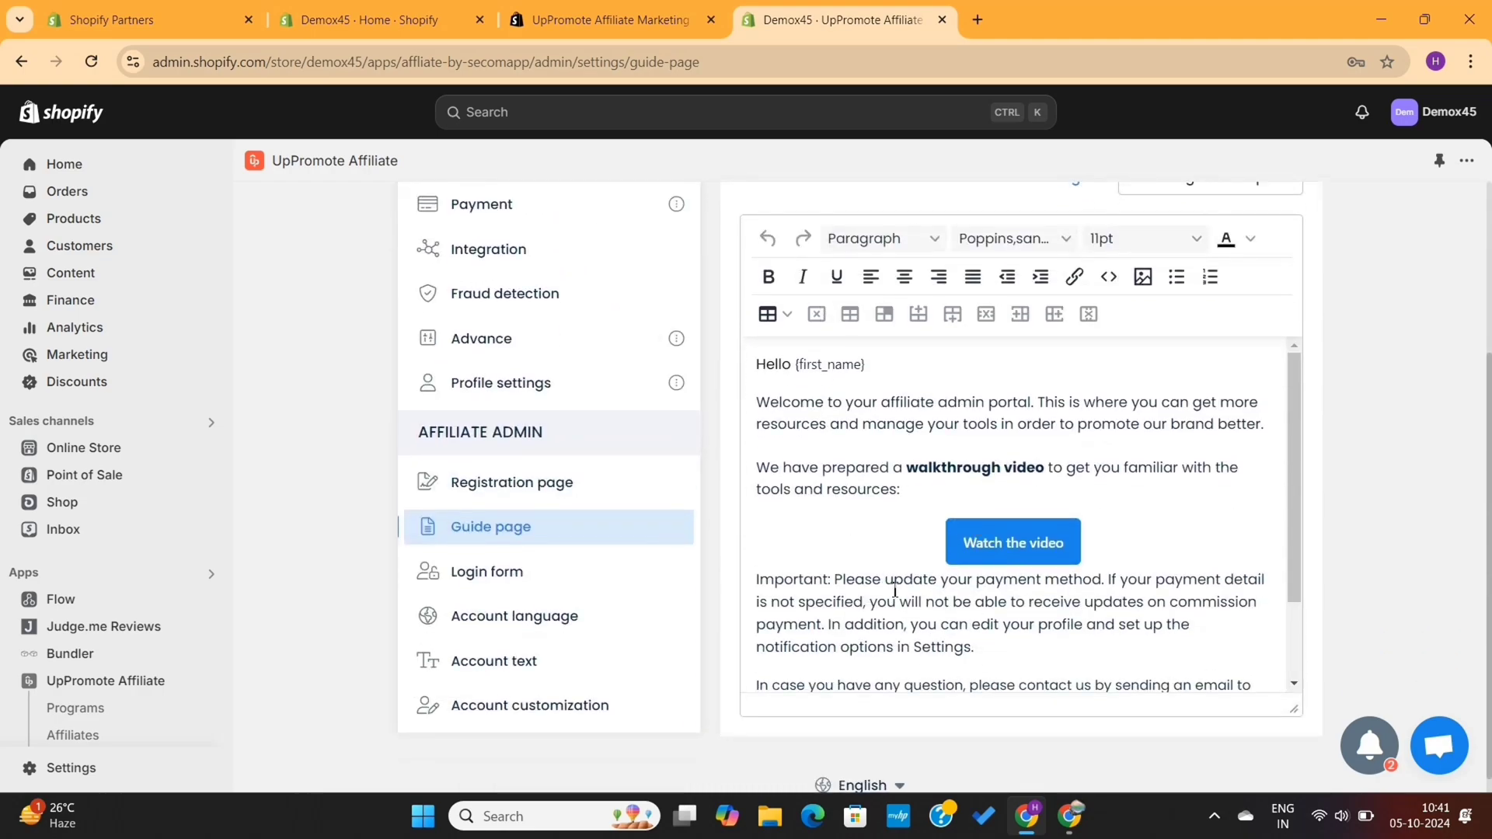
{"action": "scroll", "coordinate": [895, 590], "scroll_direction": "down", "scroll_amount": 3}
{"action": "scroll", "coordinate": [895, 590], "scroll_direction": "up", "scroll_amount": 3}
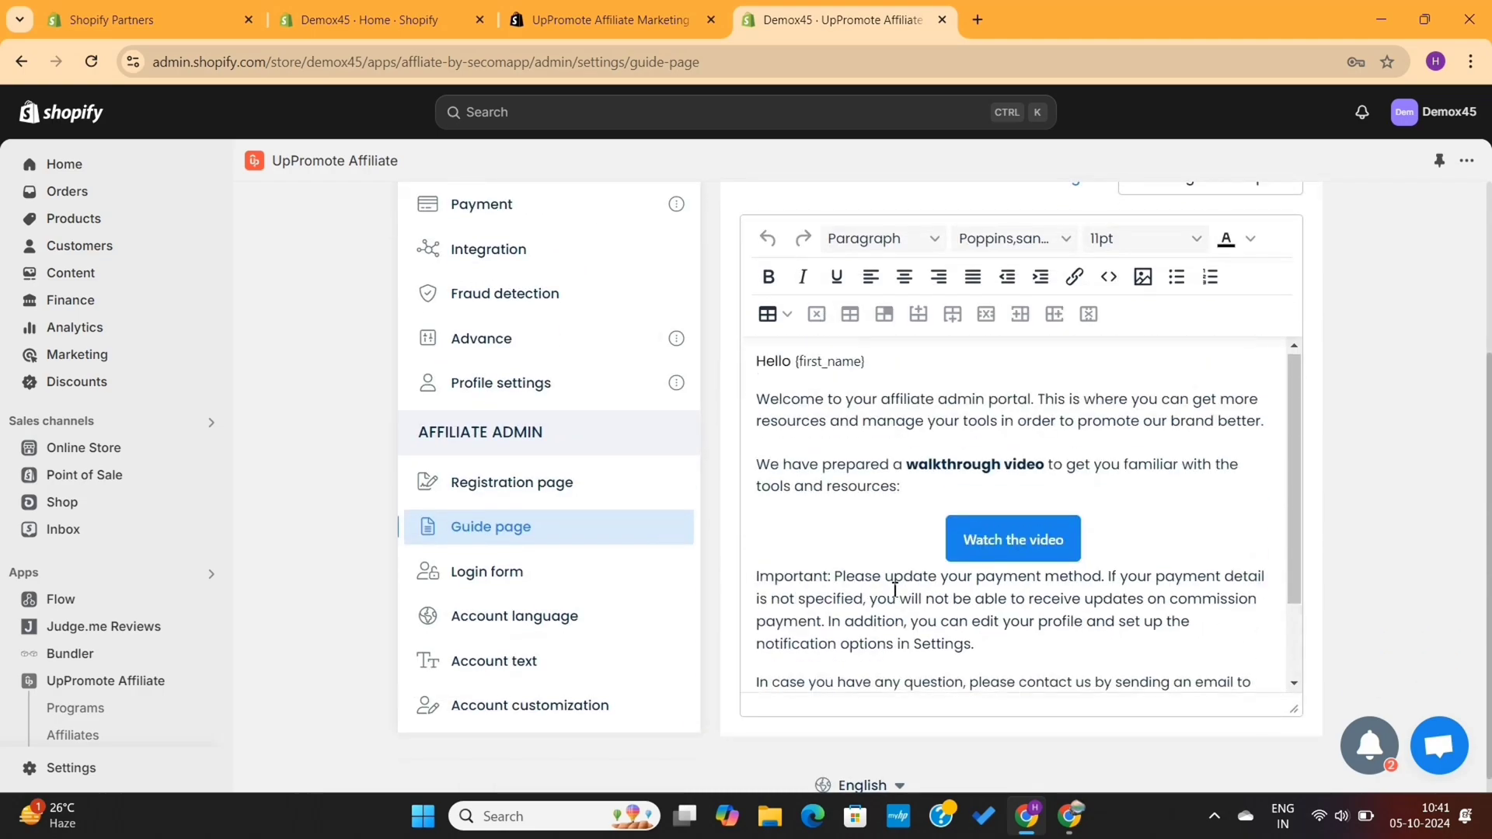
{"action": "left_click", "coordinate": [1071, 817]}
{"action": "left_click", "coordinate": [133, 507]}
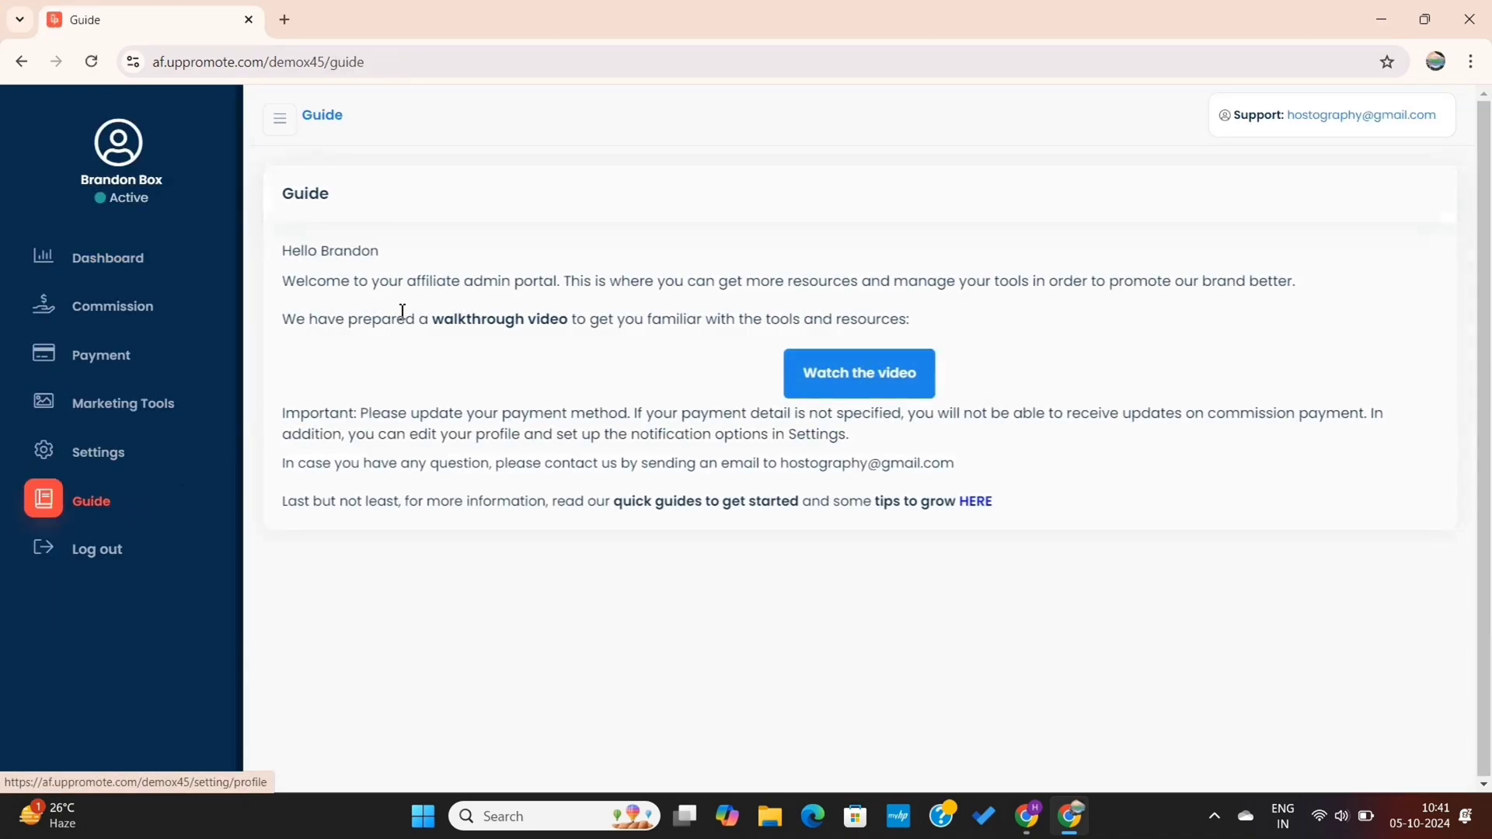
{"action": "left_click", "coordinate": [1026, 813]}
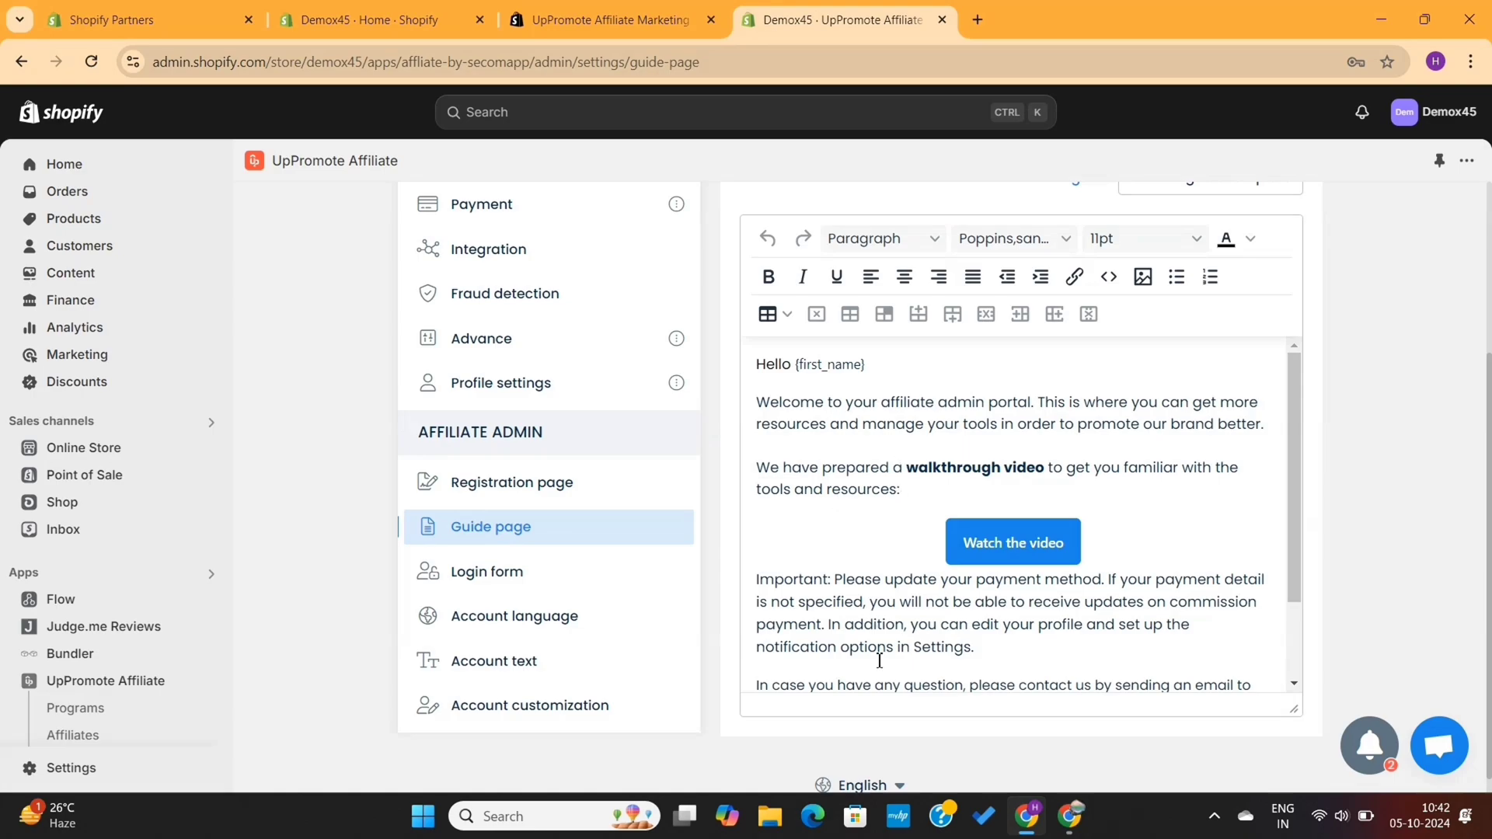
View Account language settings, then Account customization with first login page set to Payment settings
{"action": "left_click", "coordinate": [540, 636]}
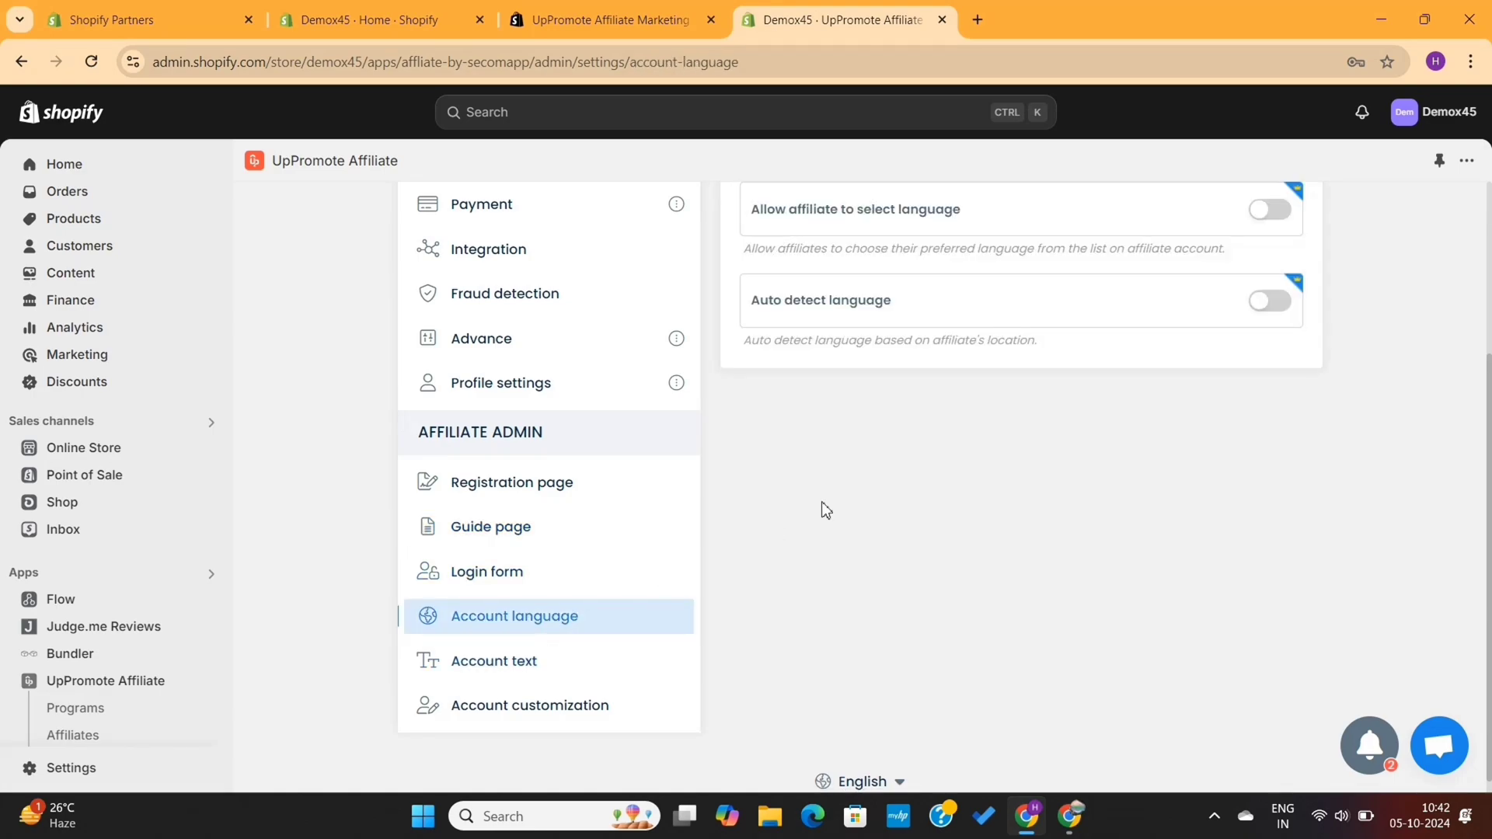
{"action": "scroll", "coordinate": [823, 509], "scroll_direction": "up", "scroll_amount": 2}
{"action": "scroll", "coordinate": [793, 487], "scroll_direction": "down", "scroll_amount": 3}
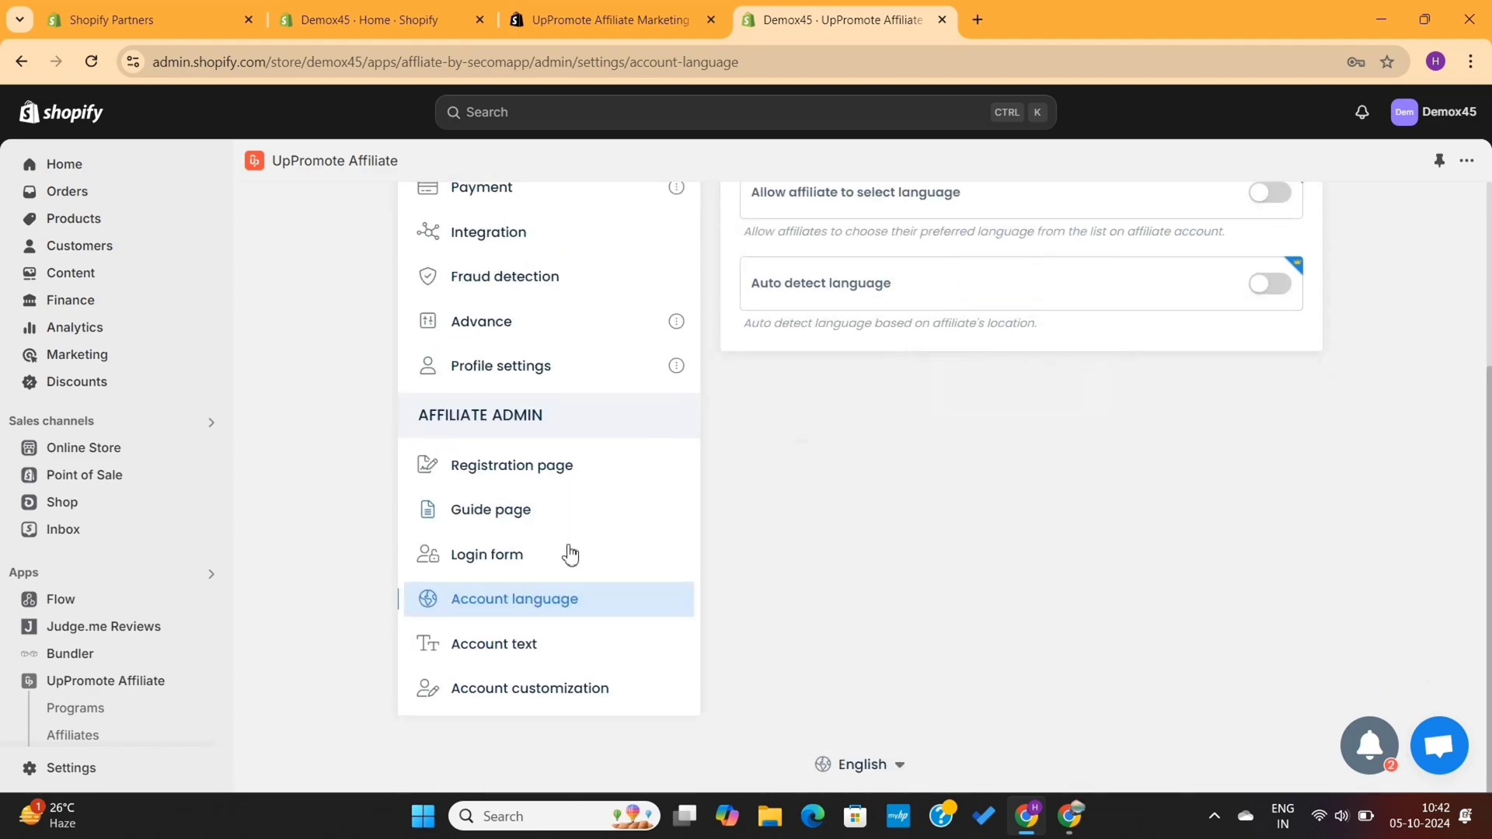
{"action": "left_click", "coordinate": [536, 686]}
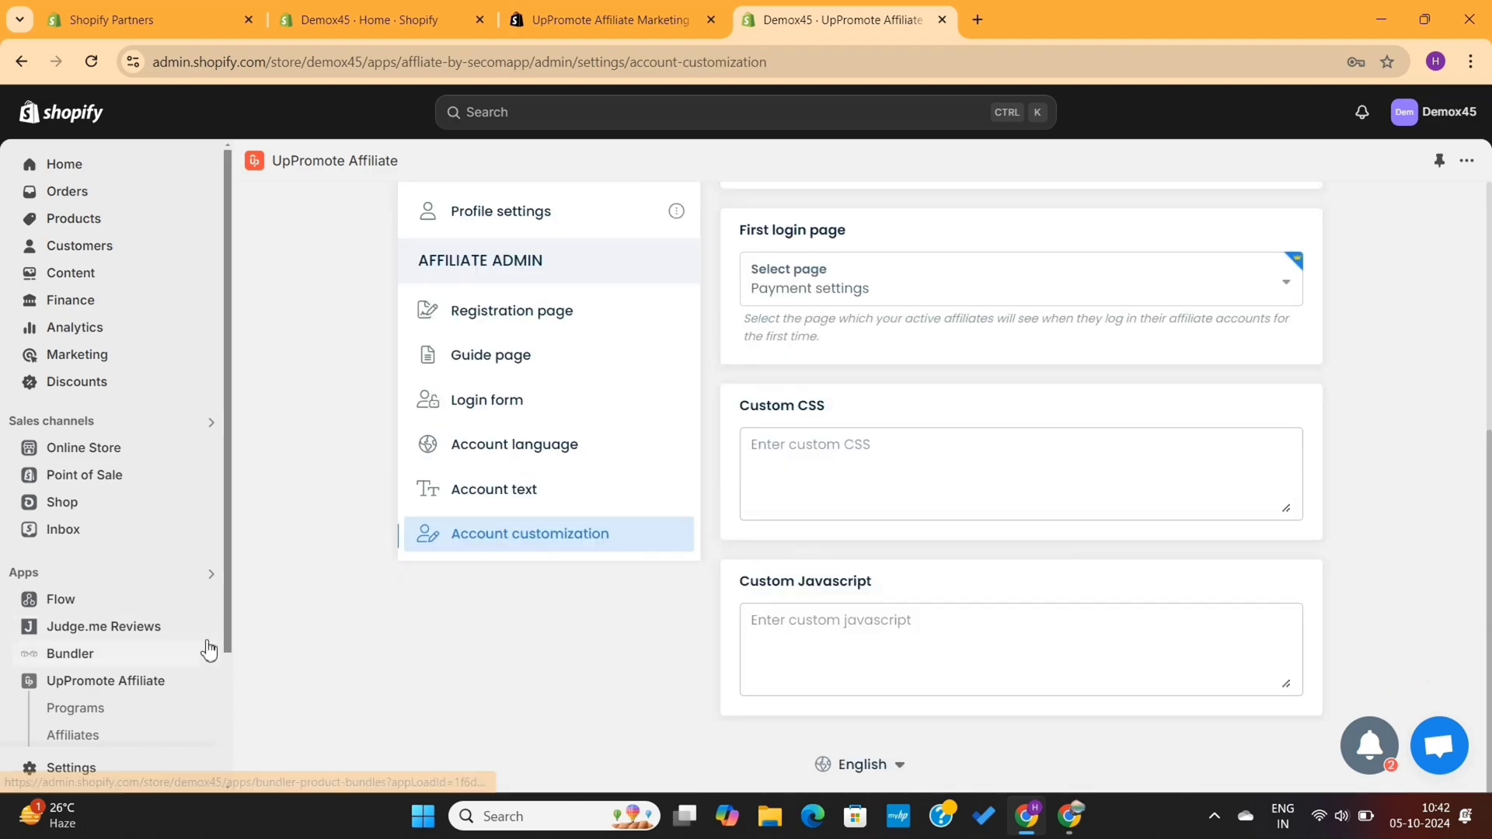
Read the registration-form publishing guide, then copy the default program's registration link from Home
{"action": "left_click", "coordinate": [151, 691]}
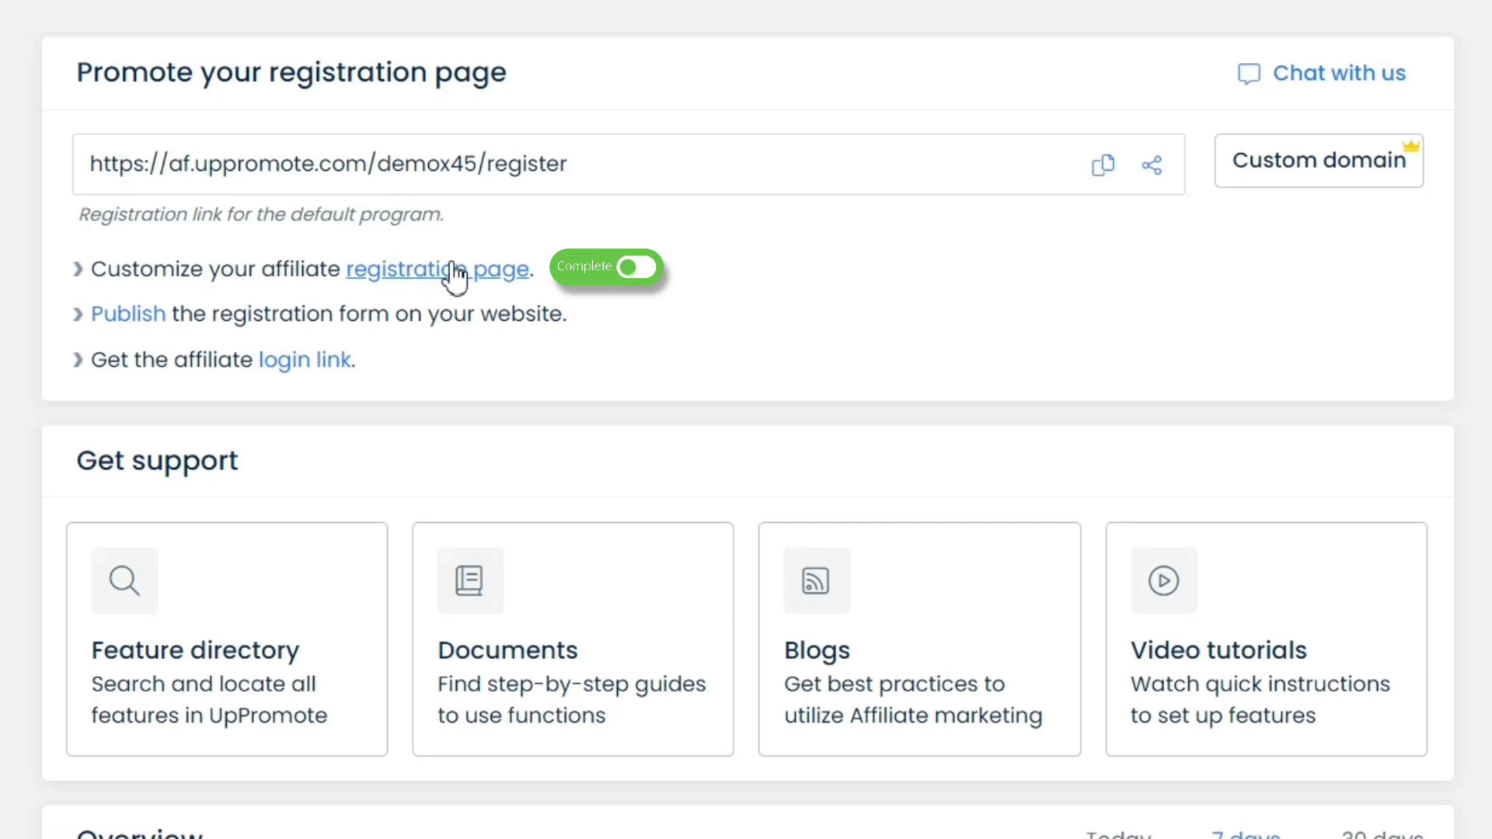
{"action": "left_click", "coordinate": [144, 319]}
{"action": "scroll", "coordinate": [935, 322], "scroll_direction": "down", "scroll_amount": 10}
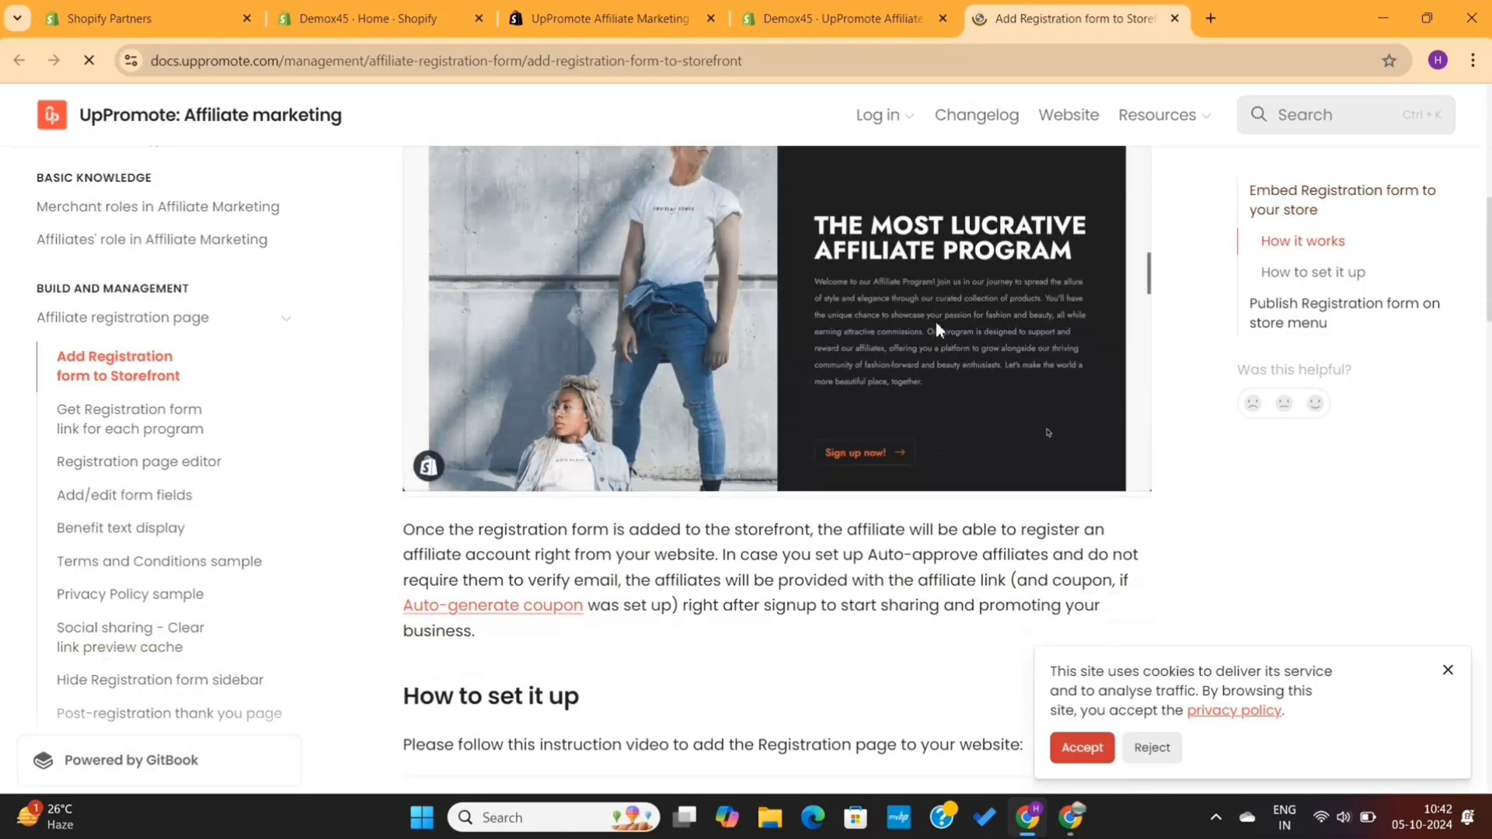
{"action": "scroll", "coordinate": [935, 322], "scroll_direction": "down", "scroll_amount": 10}
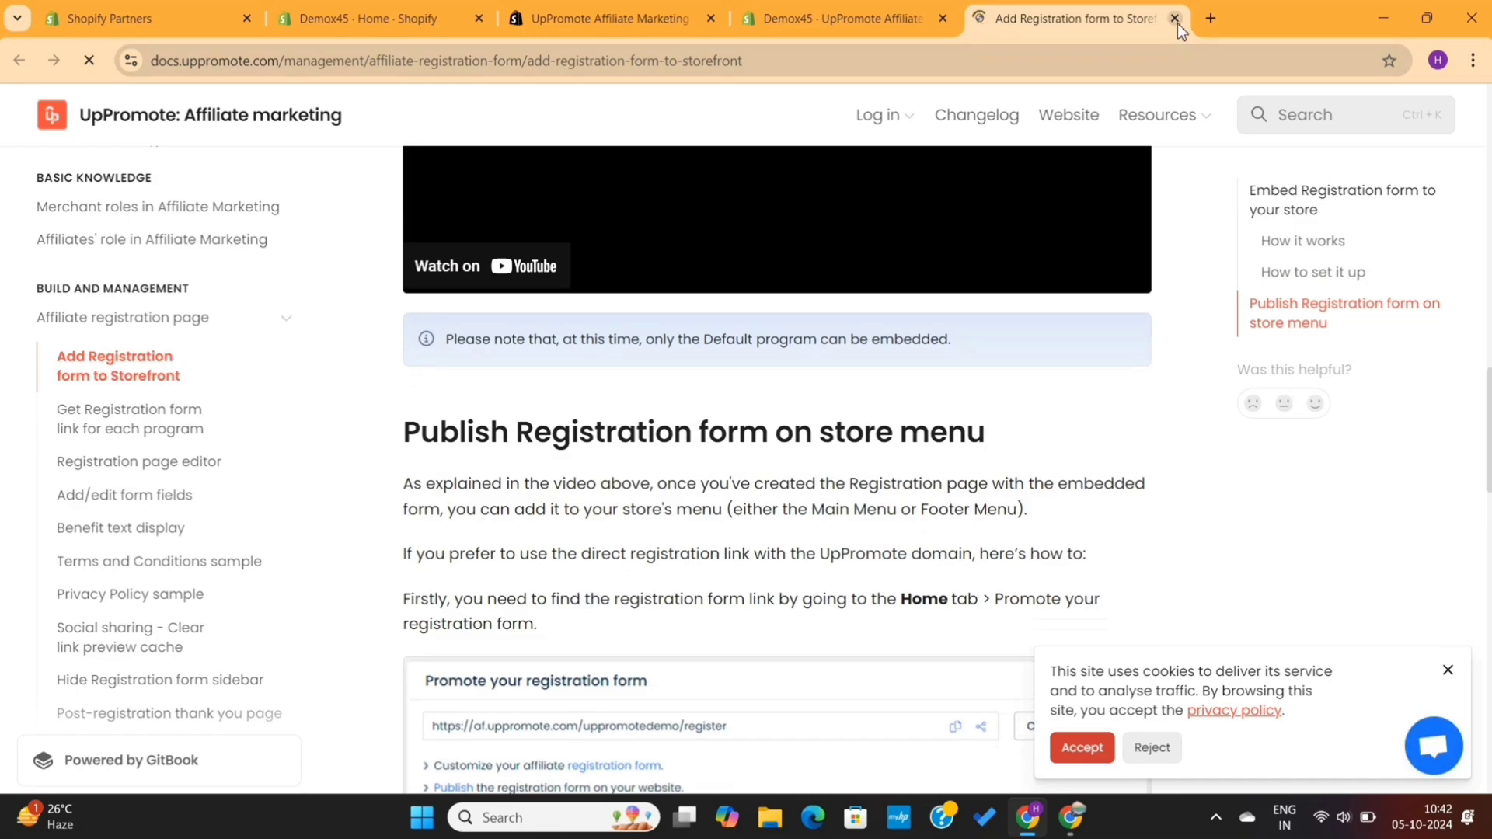
{"action": "left_click", "coordinate": [1175, 19]}
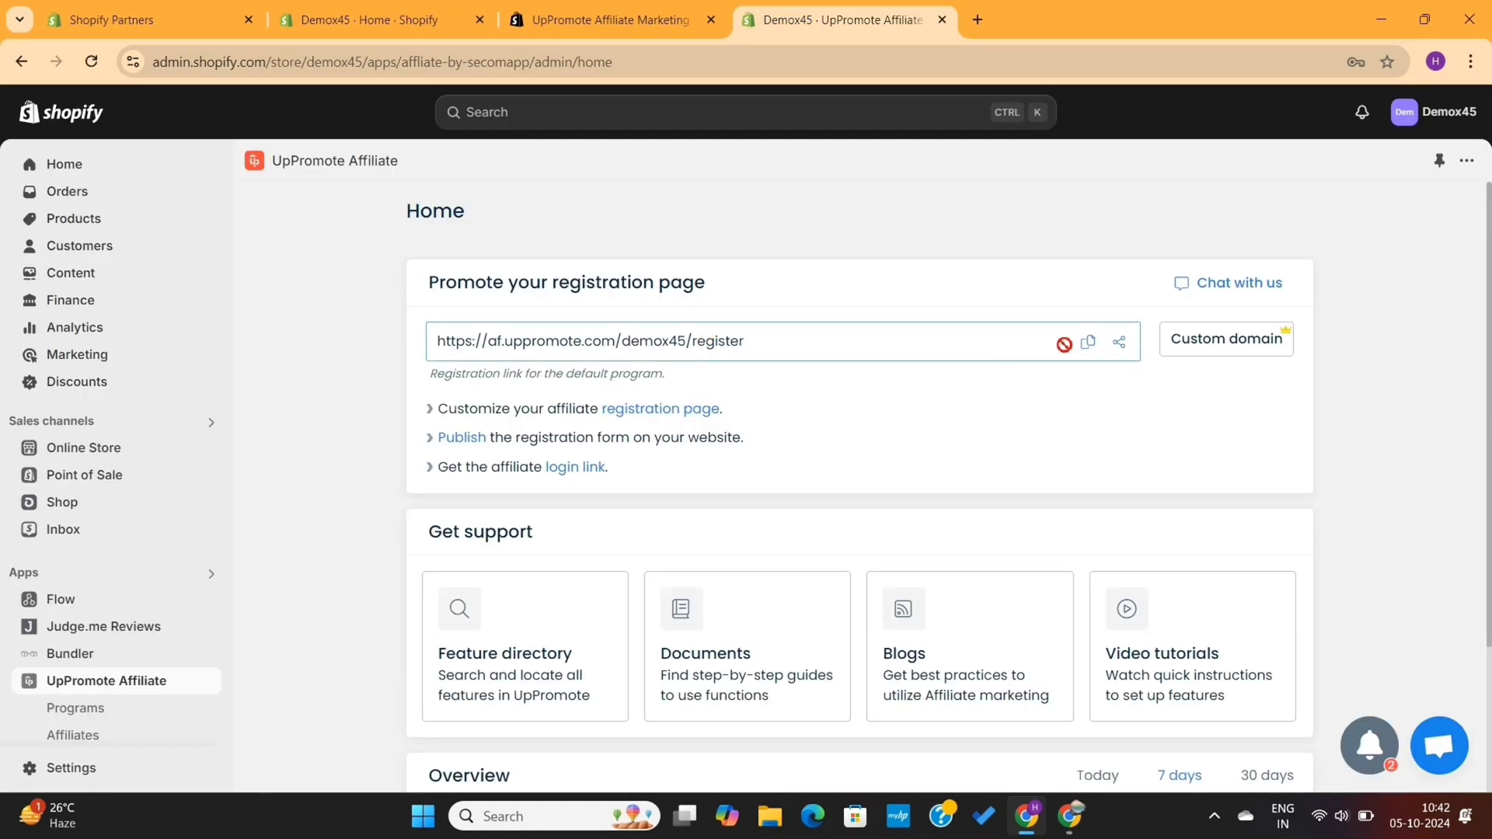
{"action": "left_click", "coordinate": [1087, 342]}
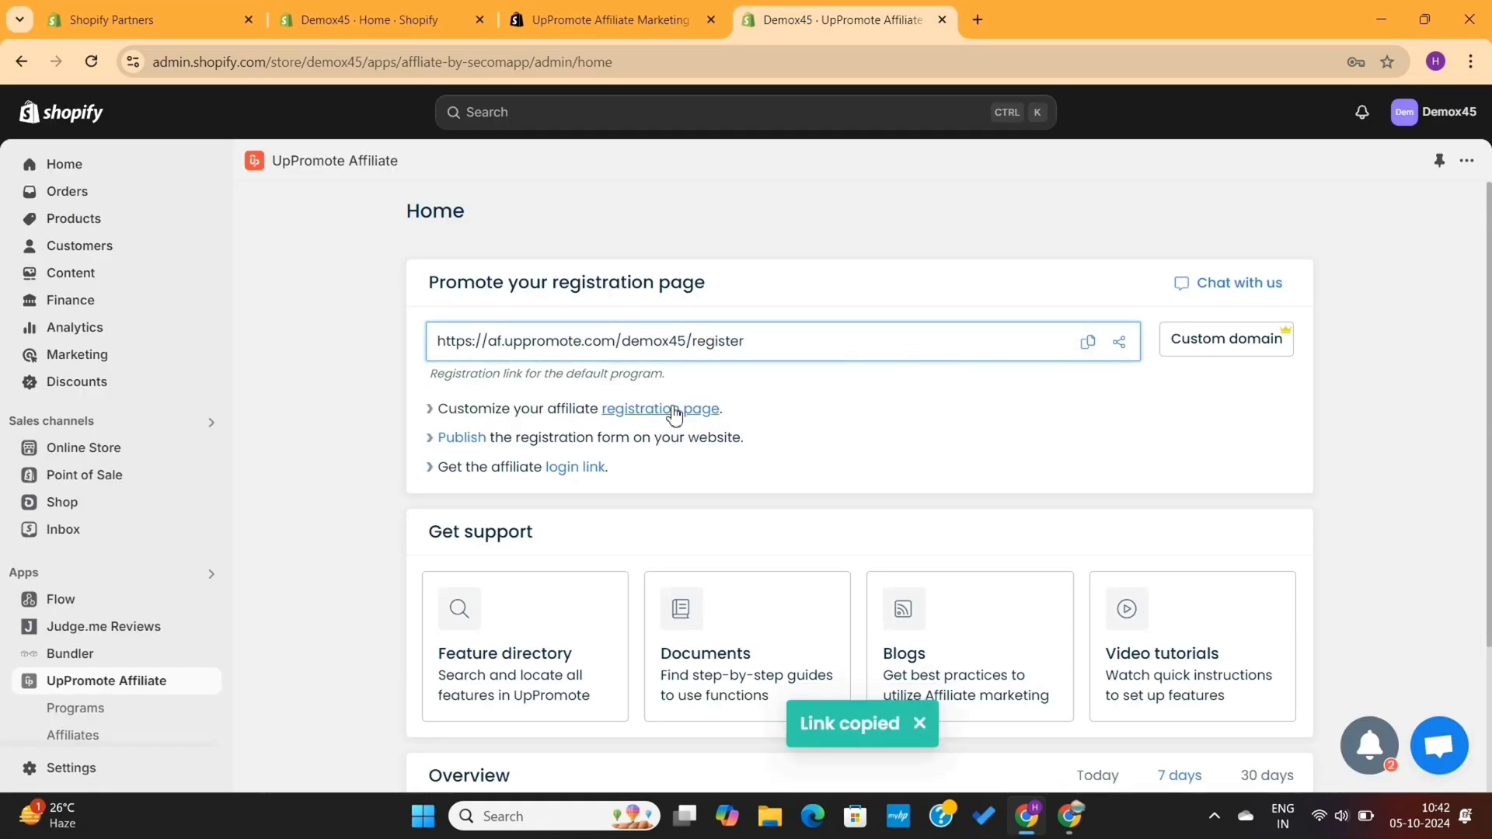
Open the Footer menu under Online Store > Navigation for editing
{"action": "scroll", "coordinate": [602, 436], "scroll_direction": "down", "scroll_amount": 2}
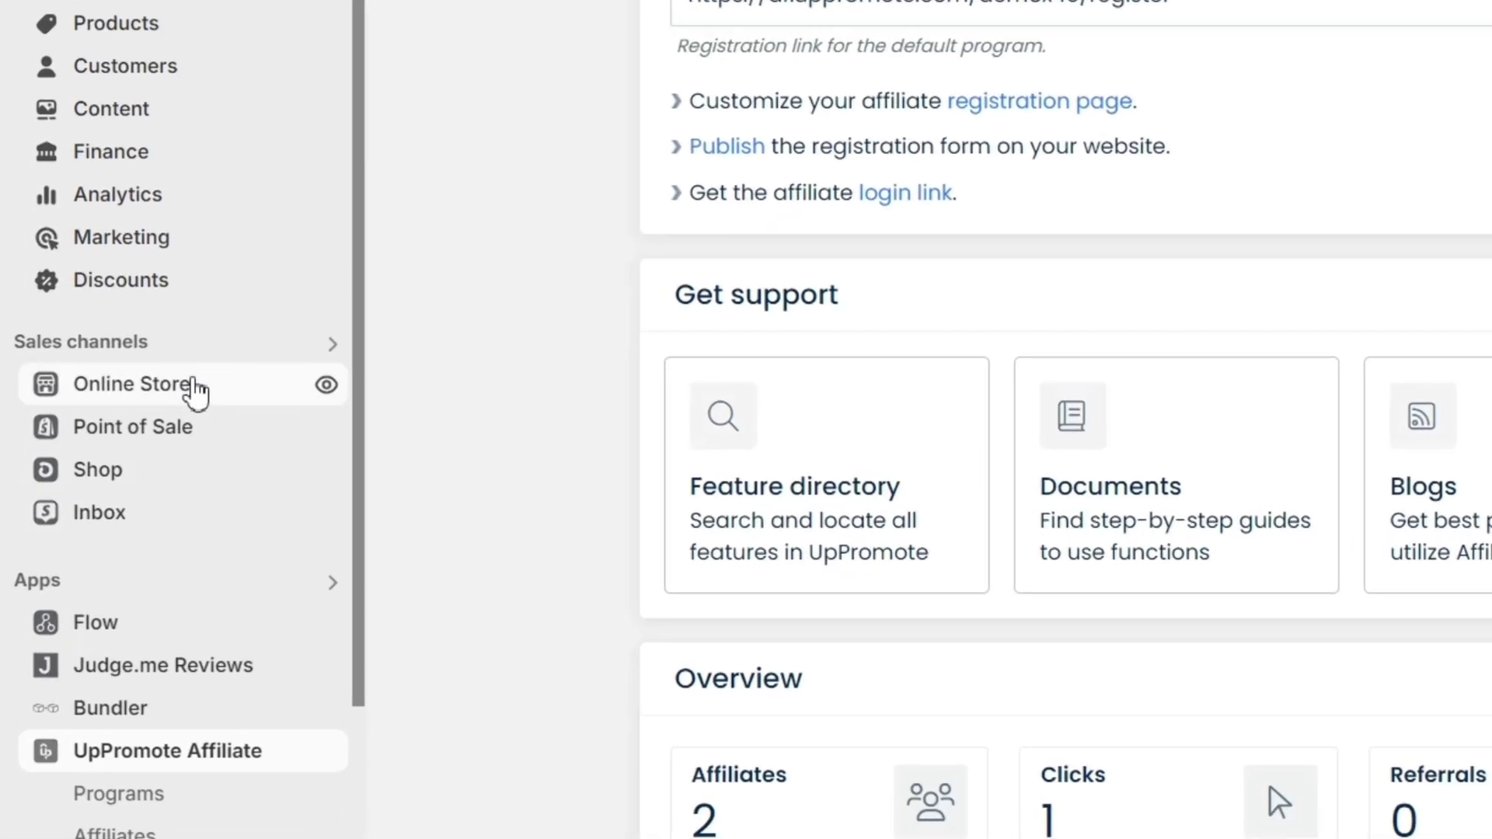
{"action": "left_click", "coordinate": [123, 451]}
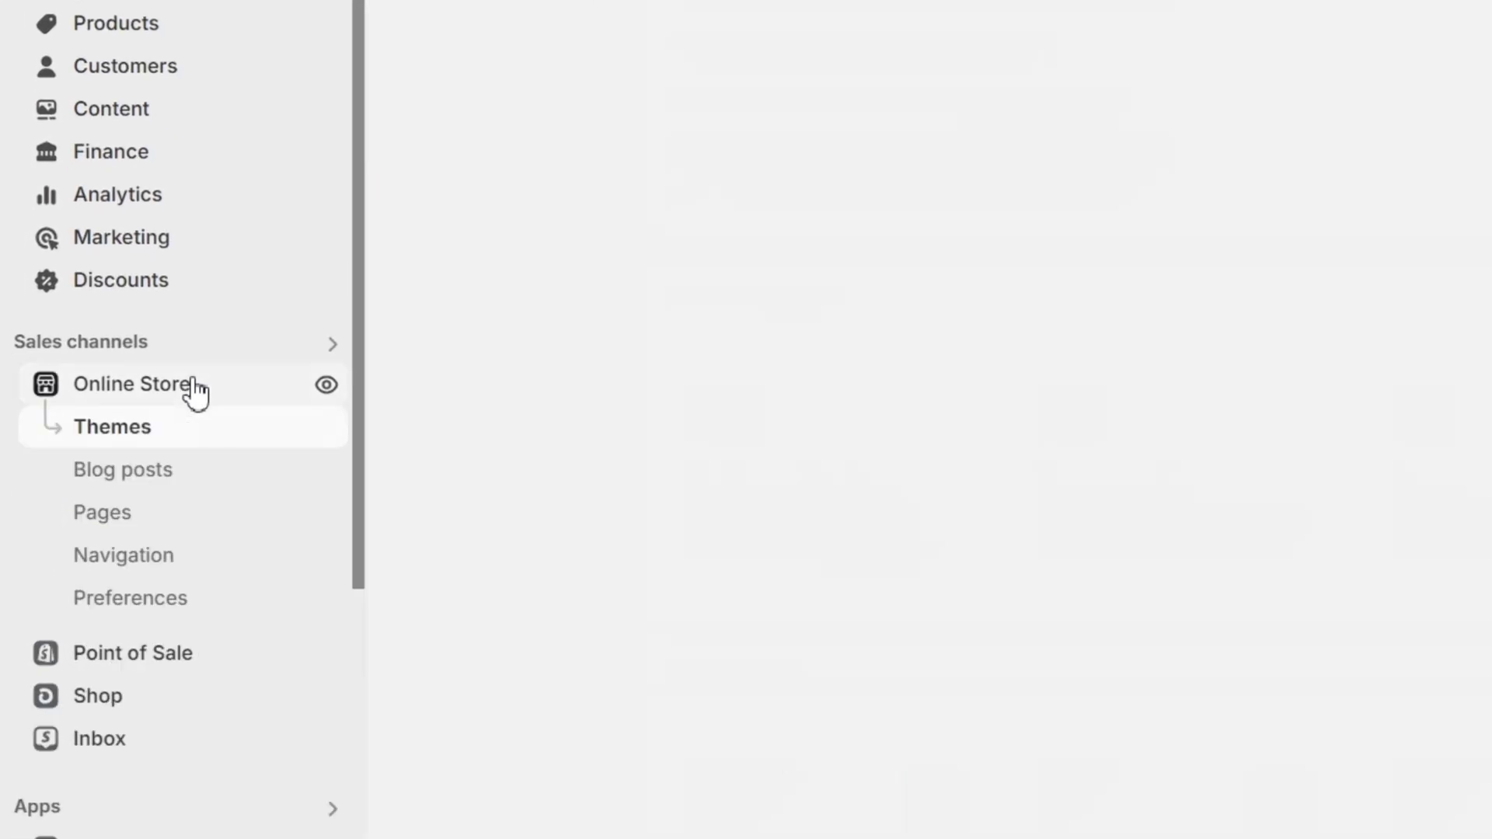
{"action": "scroll", "coordinate": [194, 392], "scroll_direction": "down", "scroll_amount": 1}
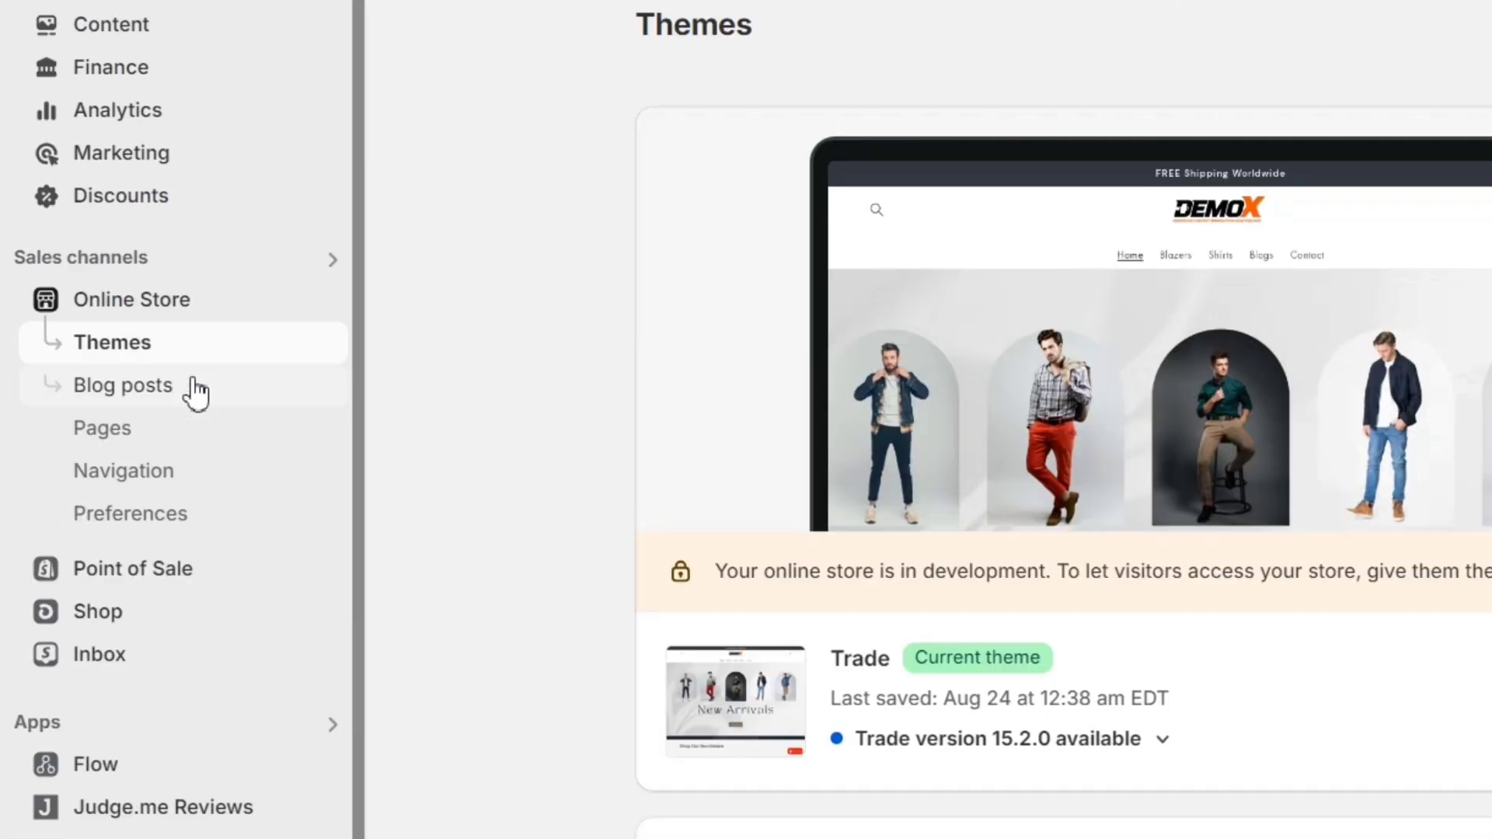
{"action": "left_click", "coordinate": [154, 488]}
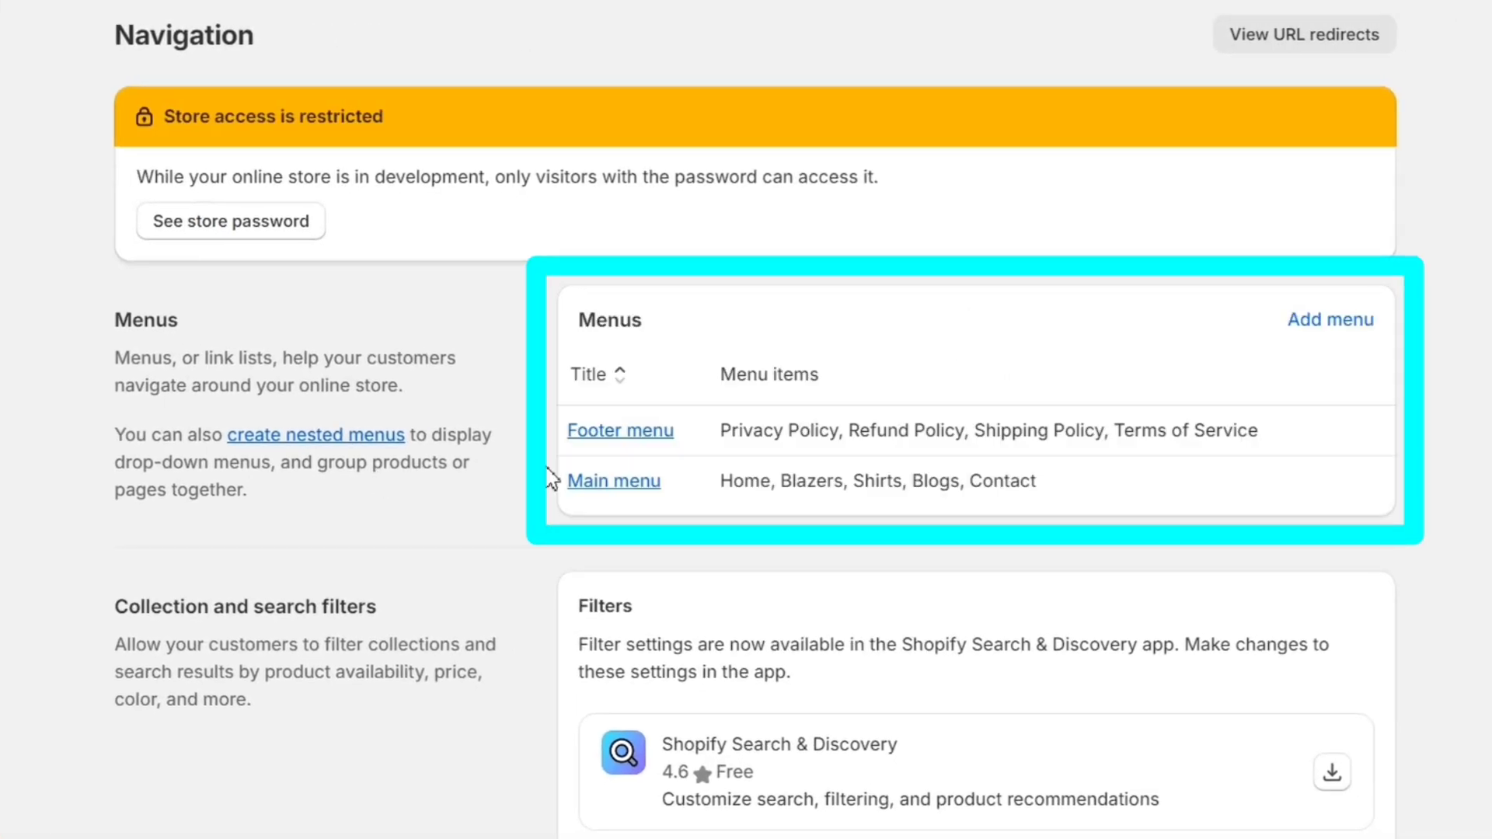
{"action": "left_click", "coordinate": [628, 432]}
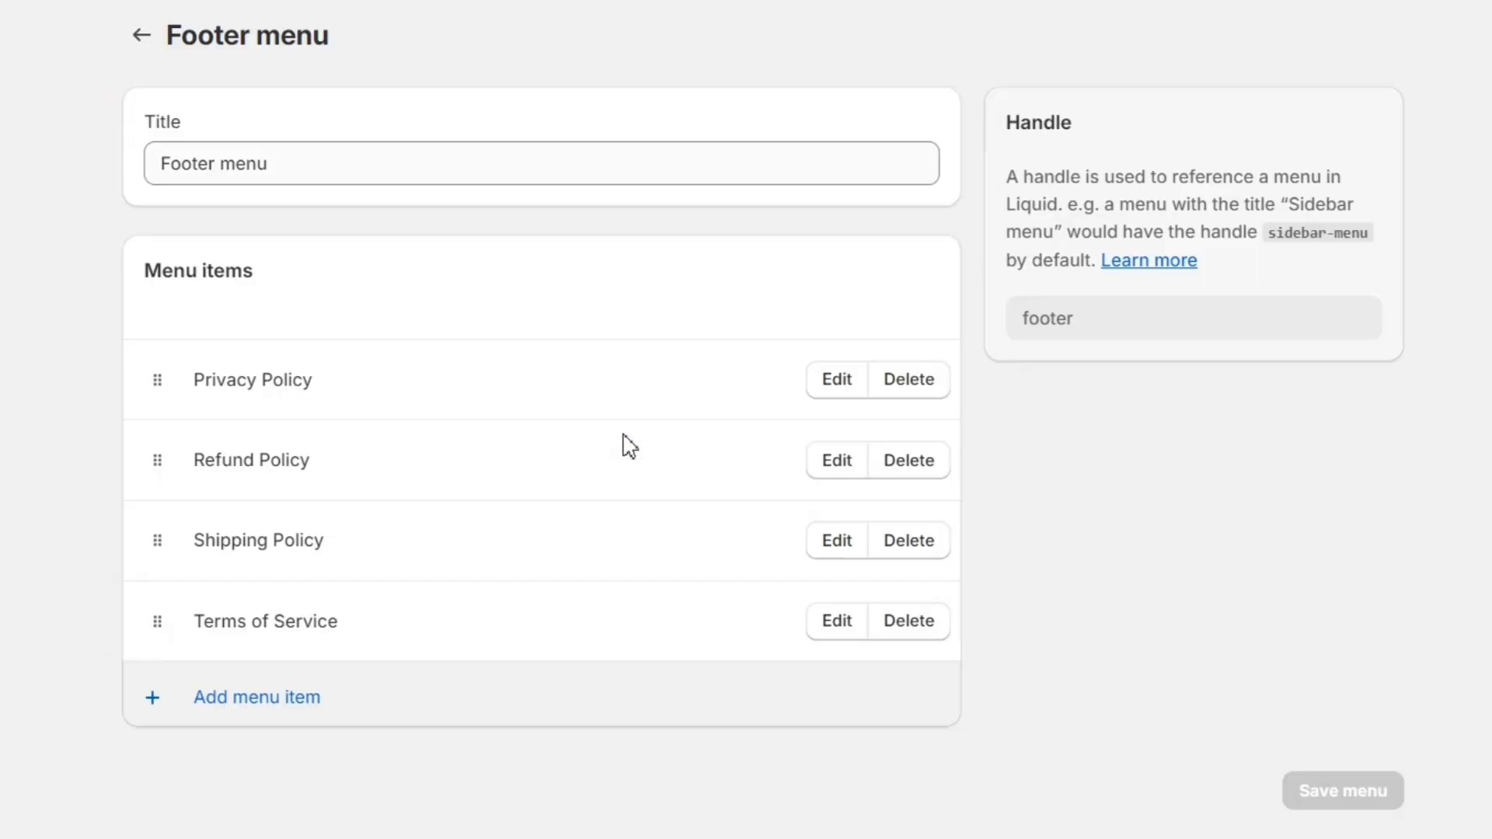
Add a 'Become an Affiliate' item linking to the pasted registration URL and save the menu
{"action": "left_click", "coordinate": [283, 711]}
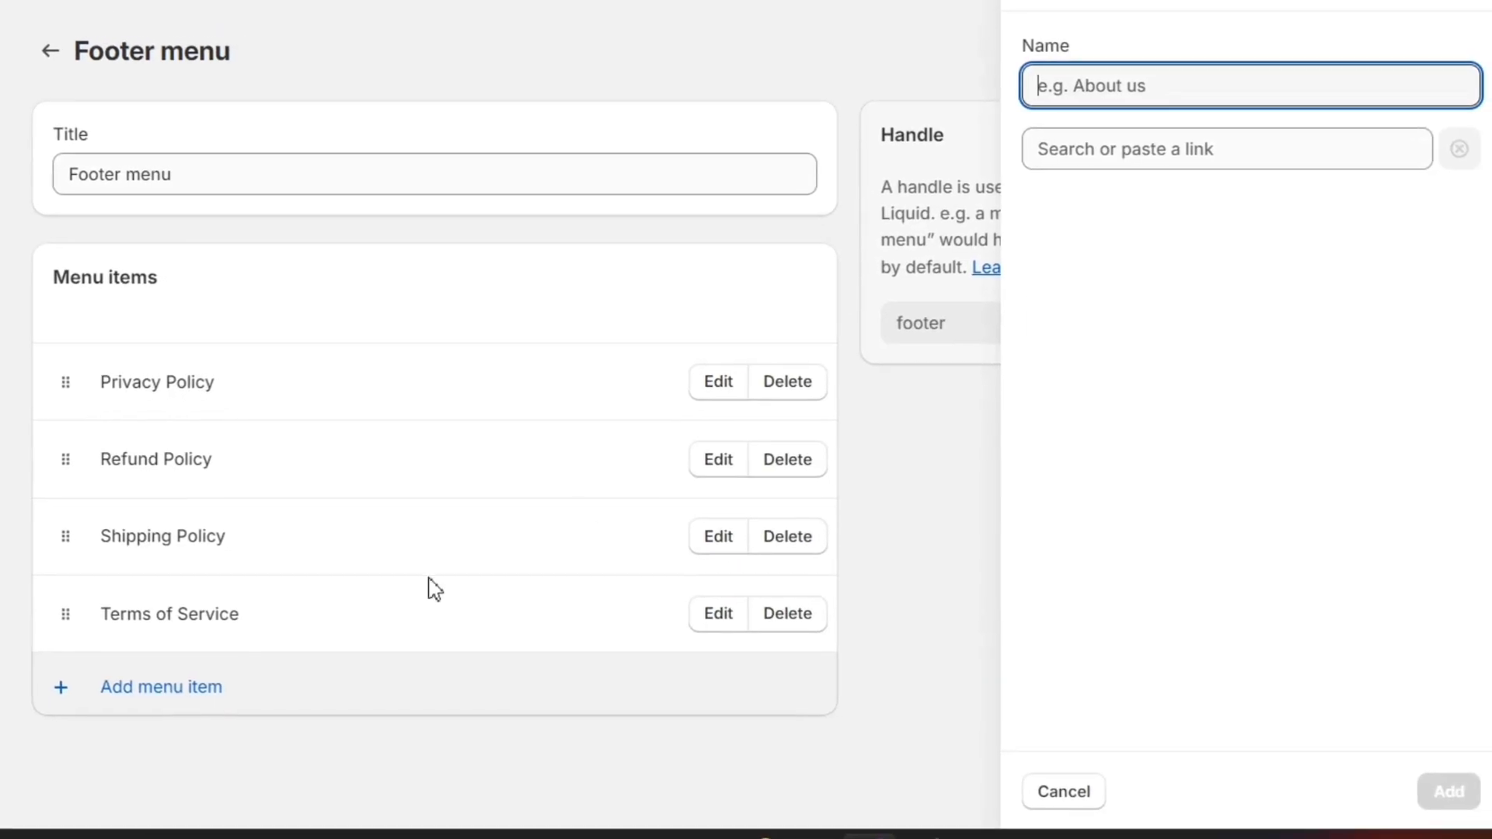
{"action": "type", "text": "Become an"}
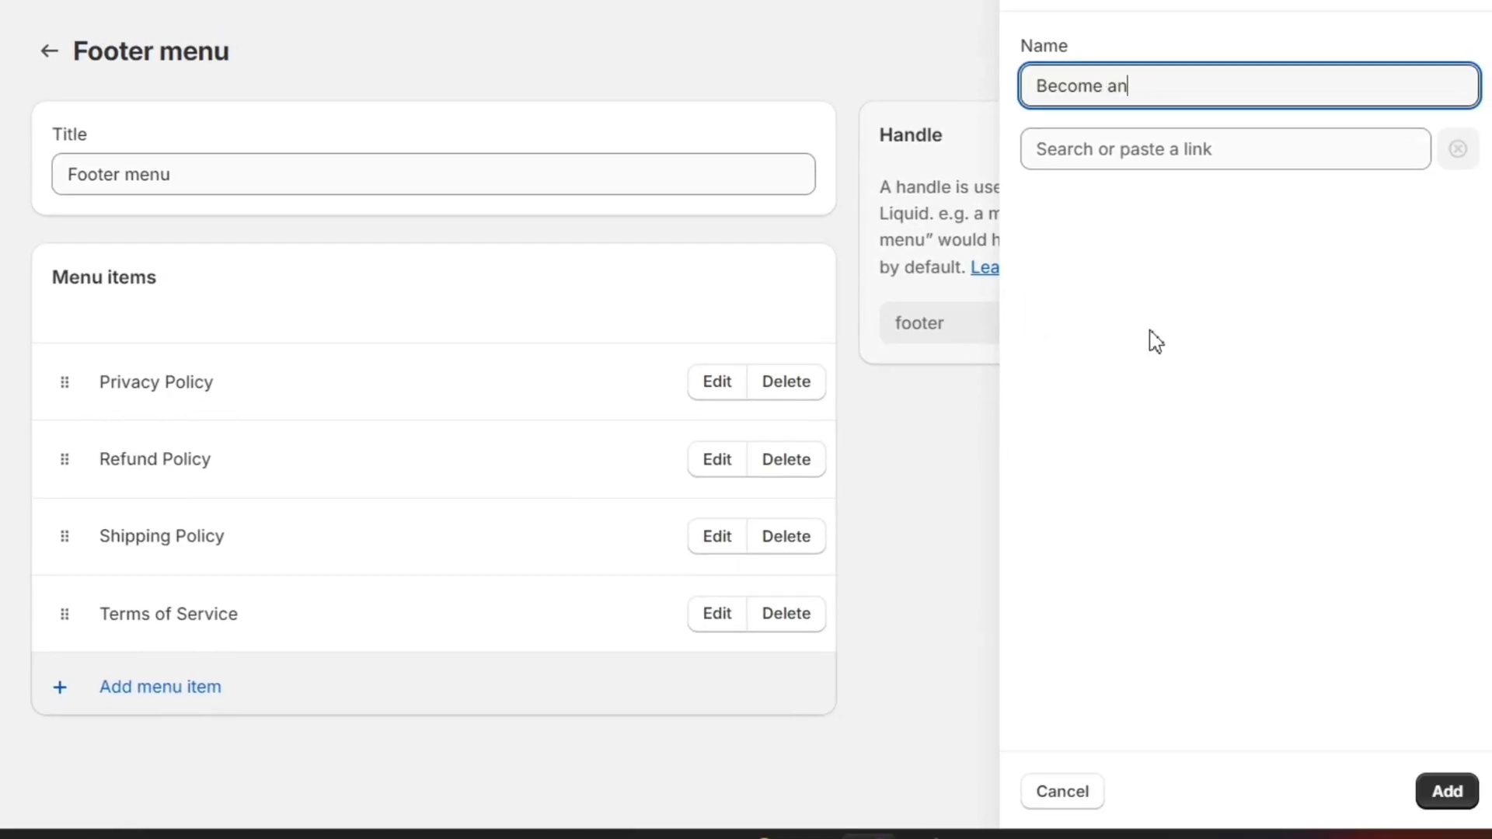
{"action": "type", "text": " Affiliate"}
{"action": "left_click", "coordinate": [1233, 145]}
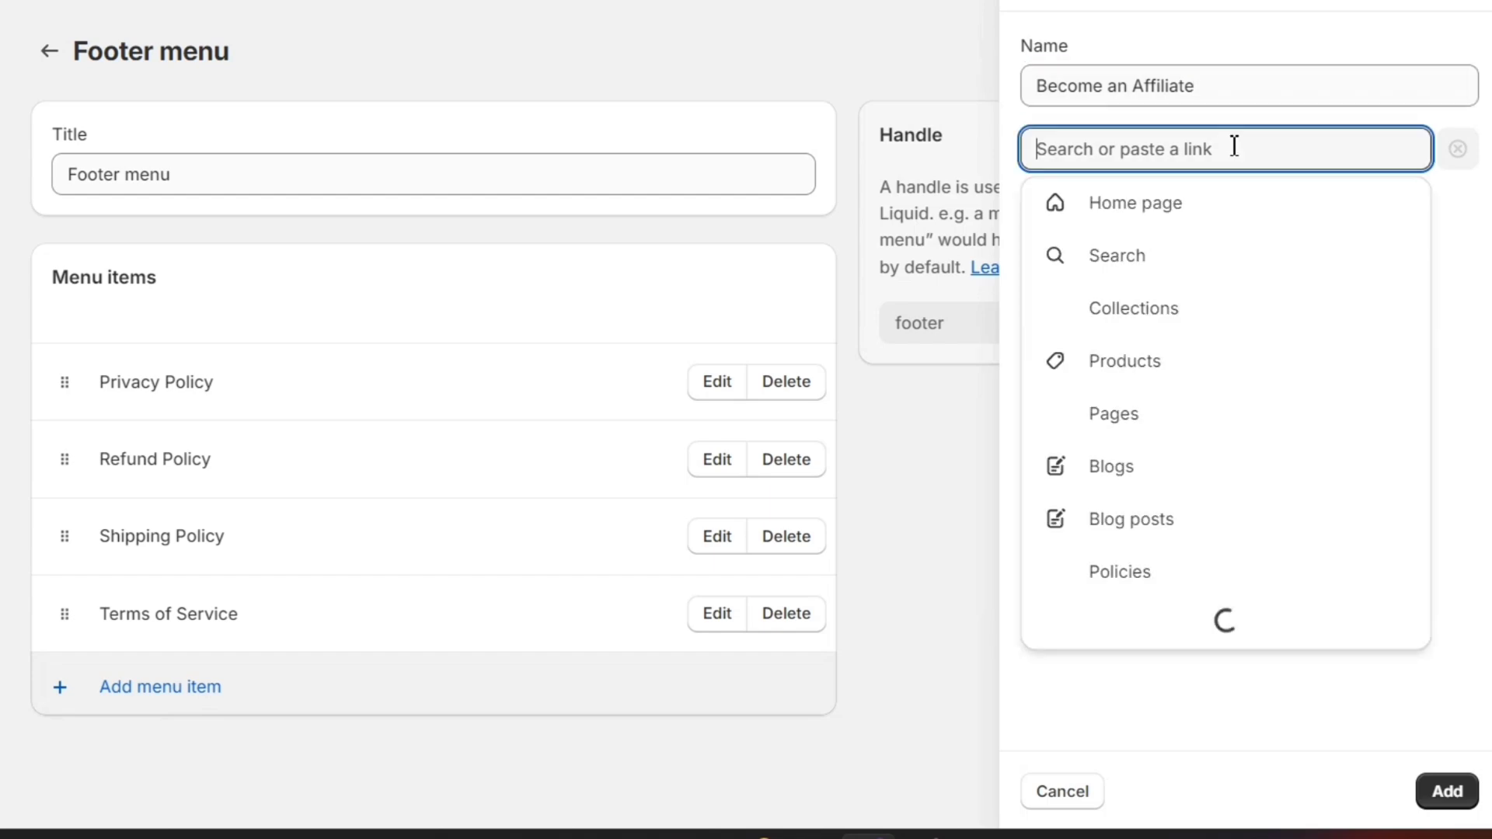
{"action": "type", "text": "https://af.uppromote.com/demox45/register"}
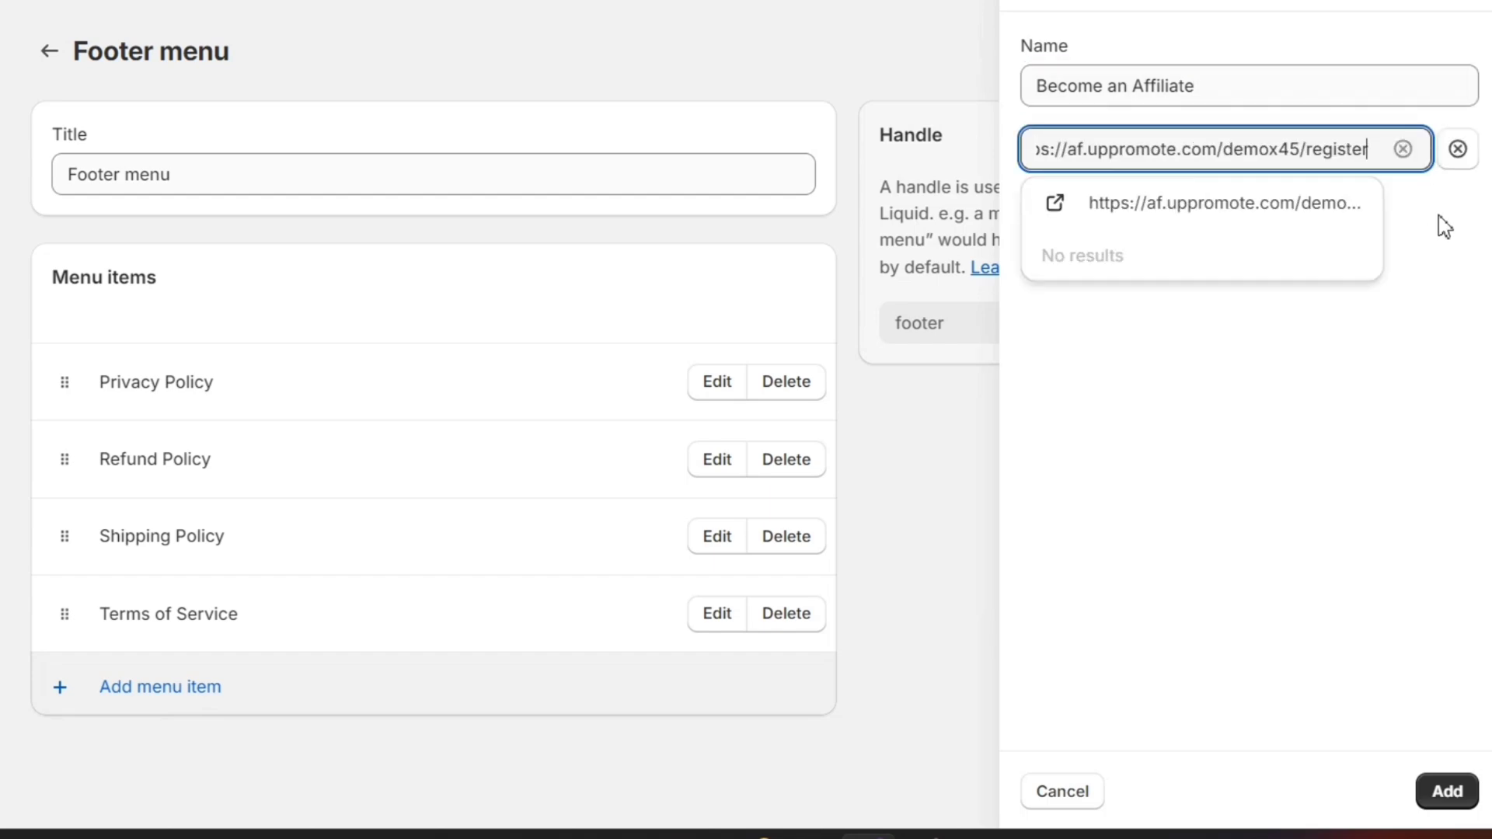
{"action": "left_click", "coordinate": [1343, 220]}
{"action": "left_click", "coordinate": [1342, 210]}
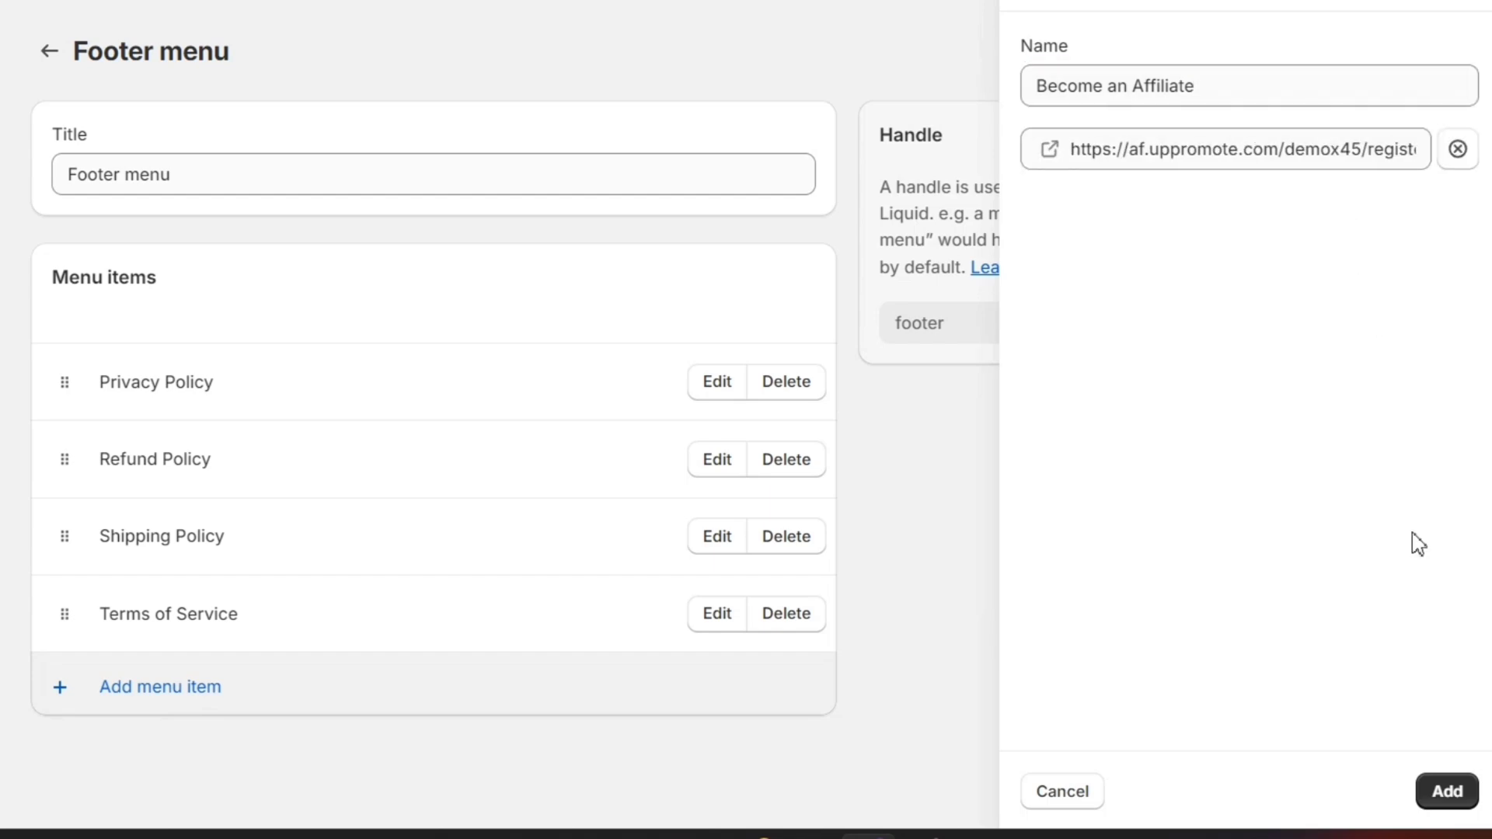
{"action": "left_click", "coordinate": [1444, 791]}
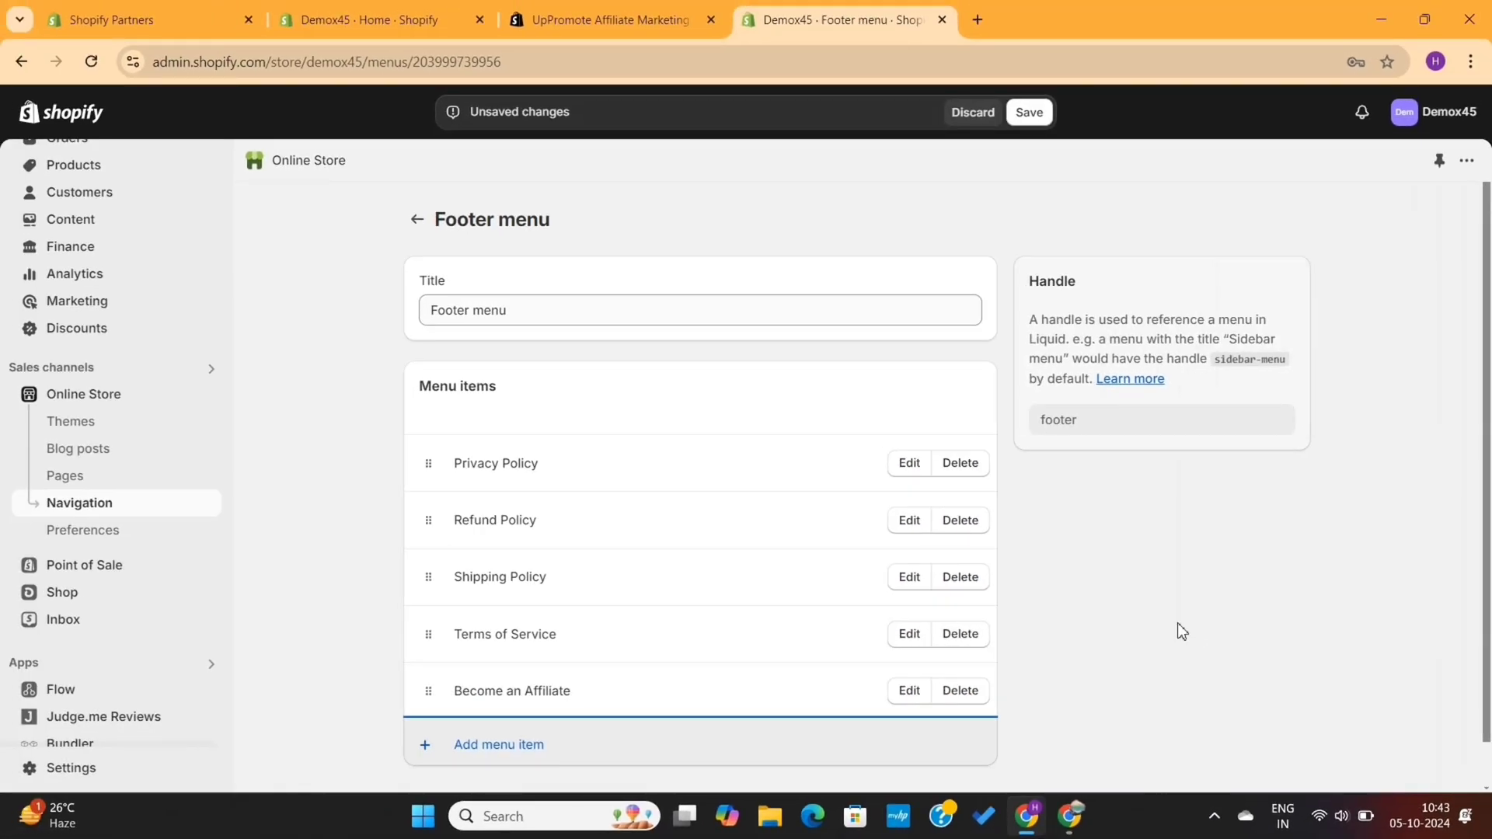
{"action": "left_click", "coordinate": [1029, 112]}
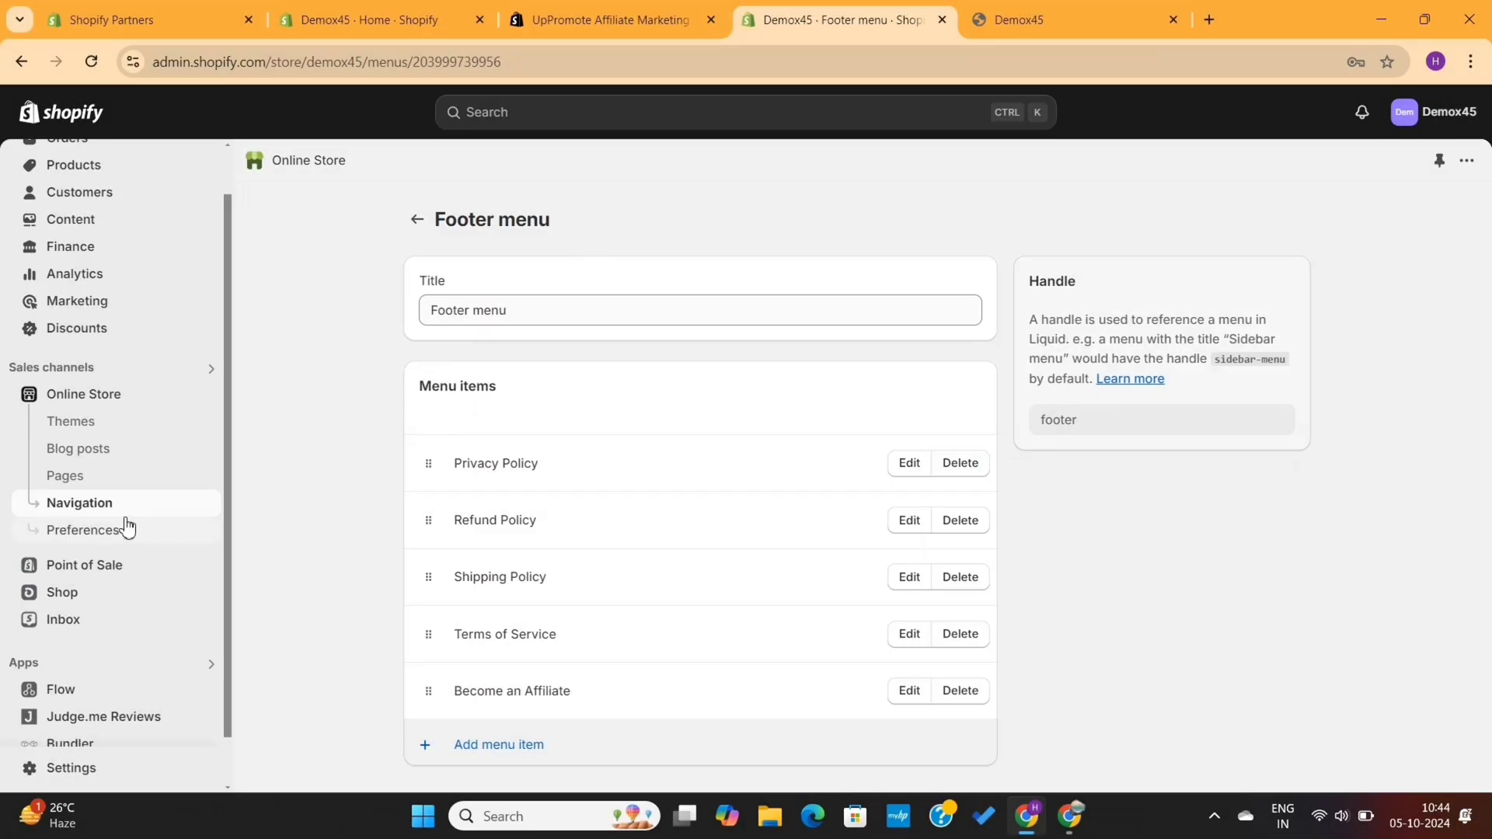
Open the Trade theme in the theme editor and close the chat popup
{"action": "left_click", "coordinate": [106, 424]}
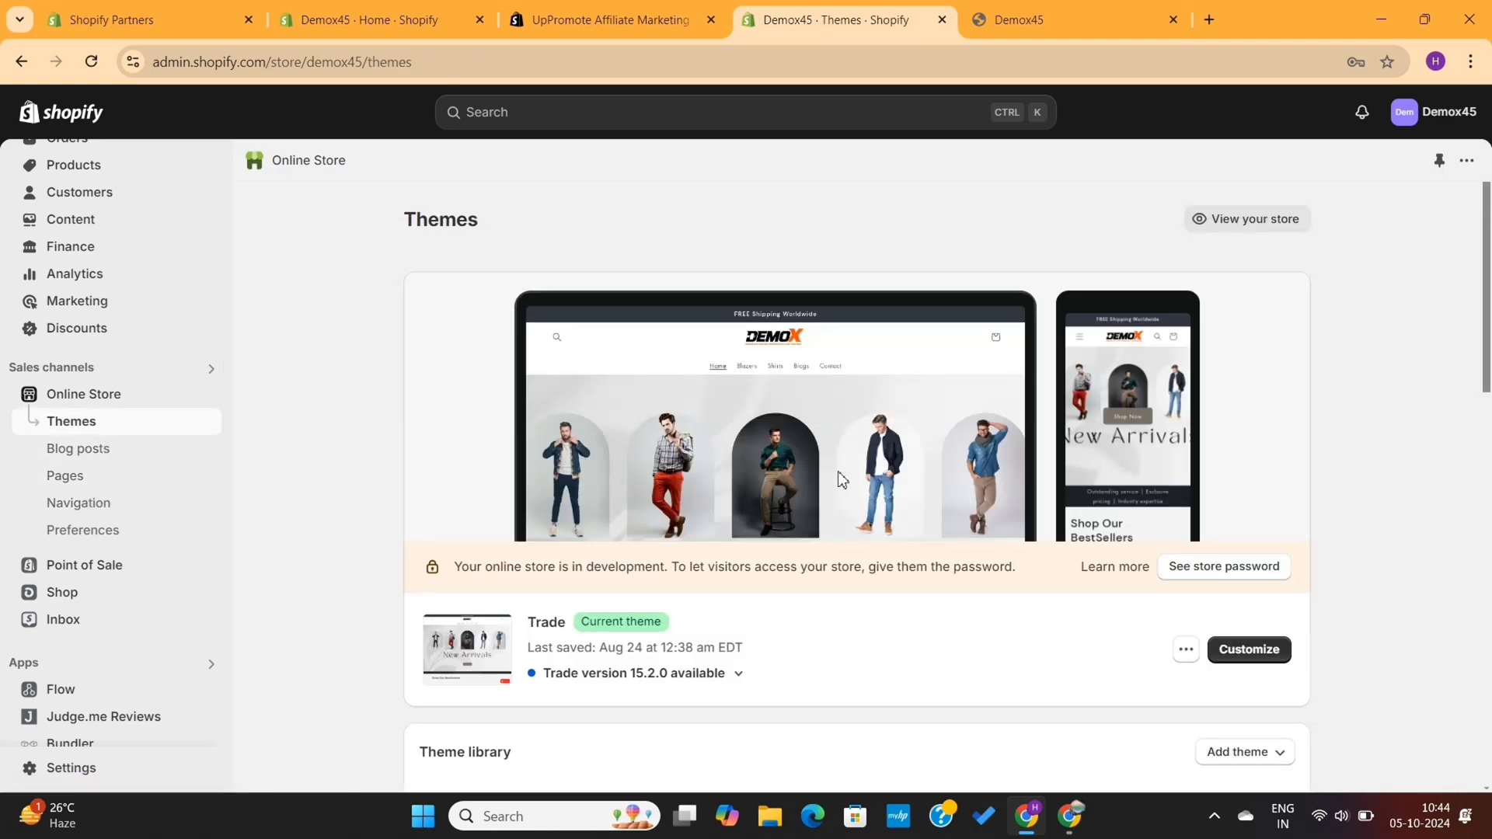
{"action": "left_click", "coordinate": [1251, 650]}
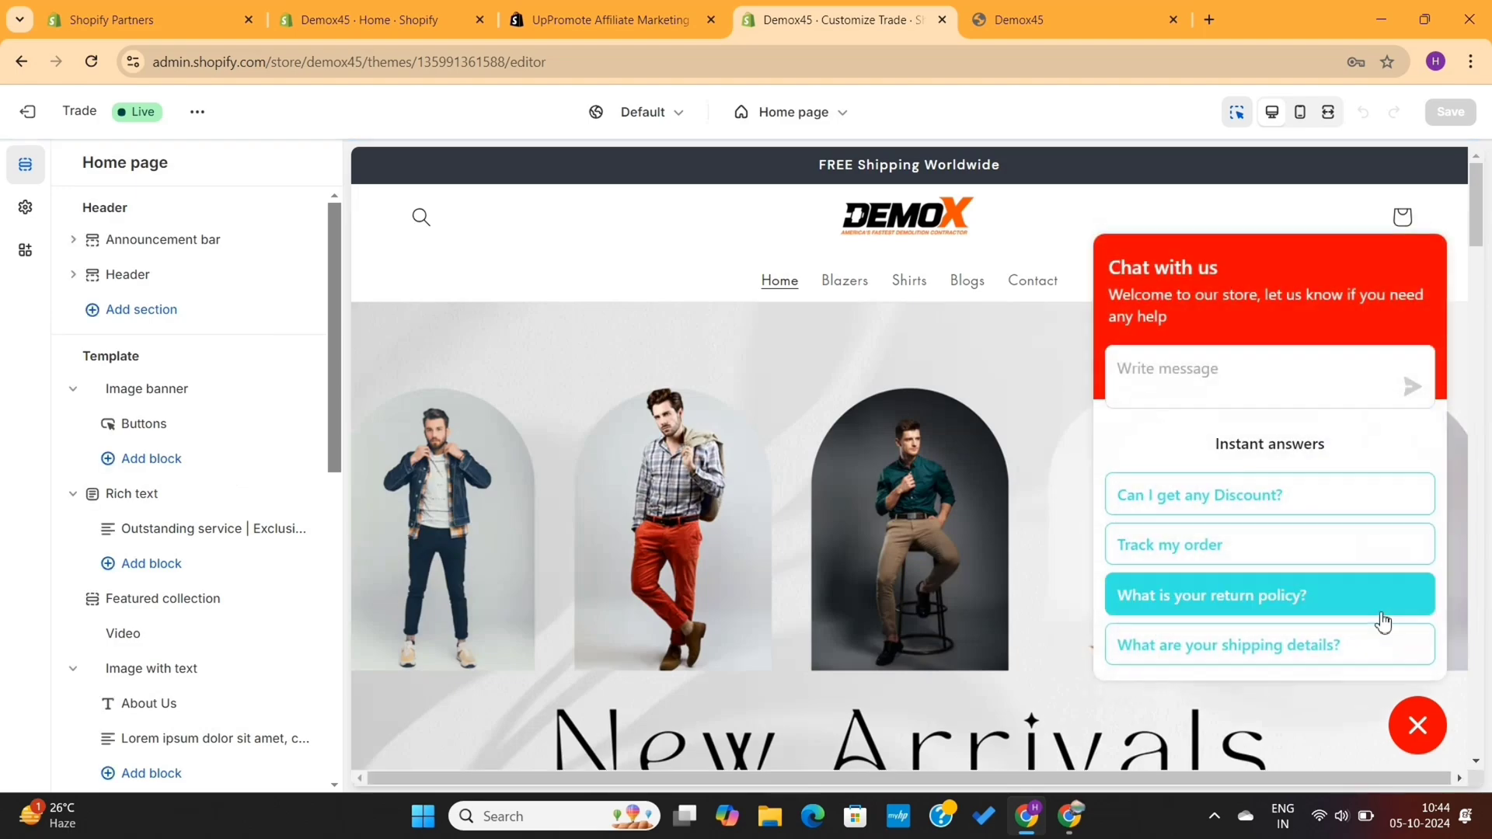
{"action": "left_click", "coordinate": [1417, 725]}
Add a Menu block to the Footer section and save the theme
{"action": "scroll", "coordinate": [1151, 576], "scroll_direction": "down", "scroll_amount": 15}
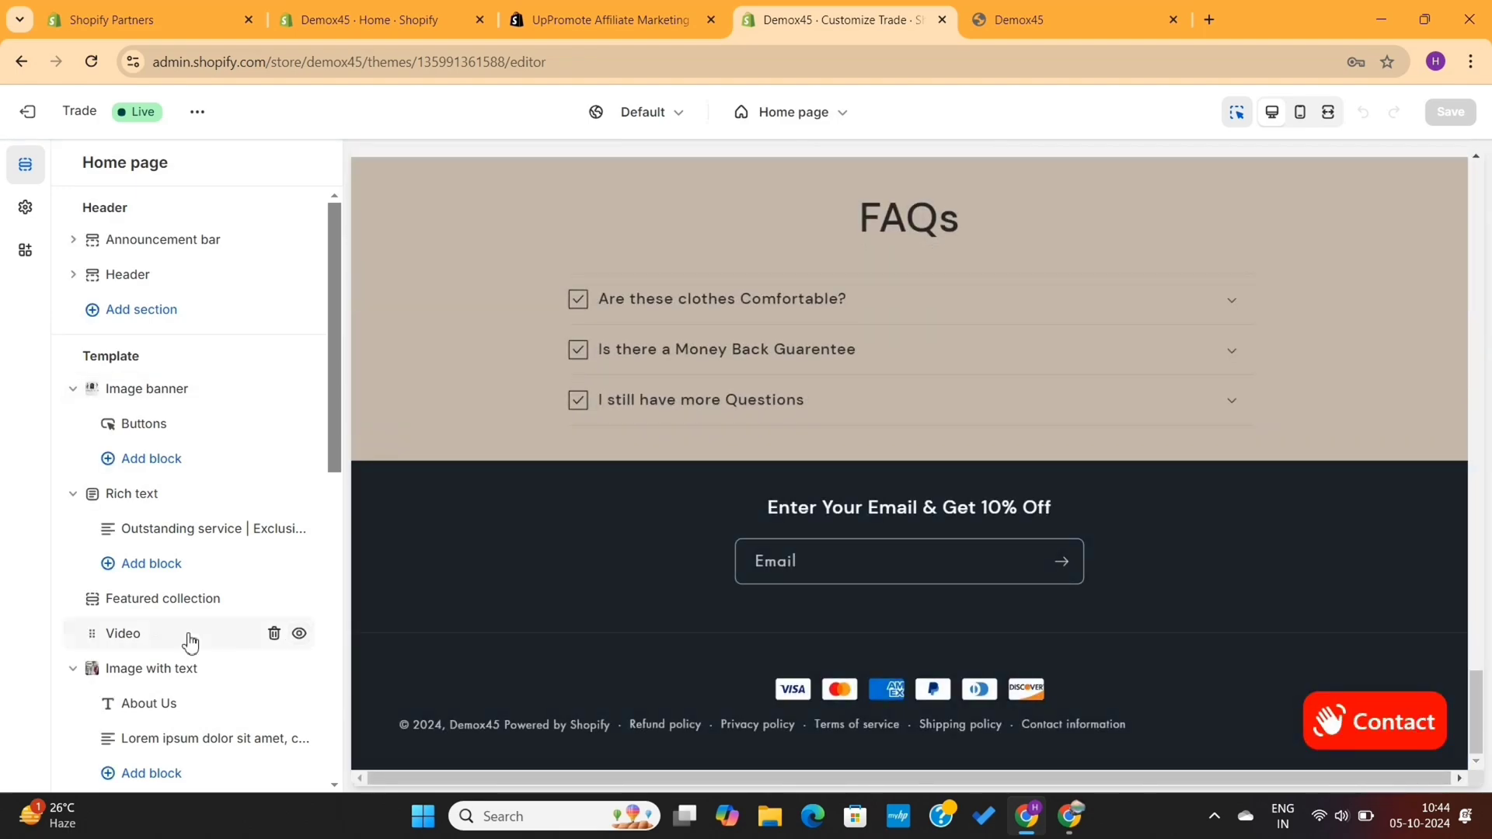
{"action": "scroll", "coordinate": [190, 637], "scroll_direction": "down", "scroll_amount": 3}
{"action": "left_click", "coordinate": [124, 754]}
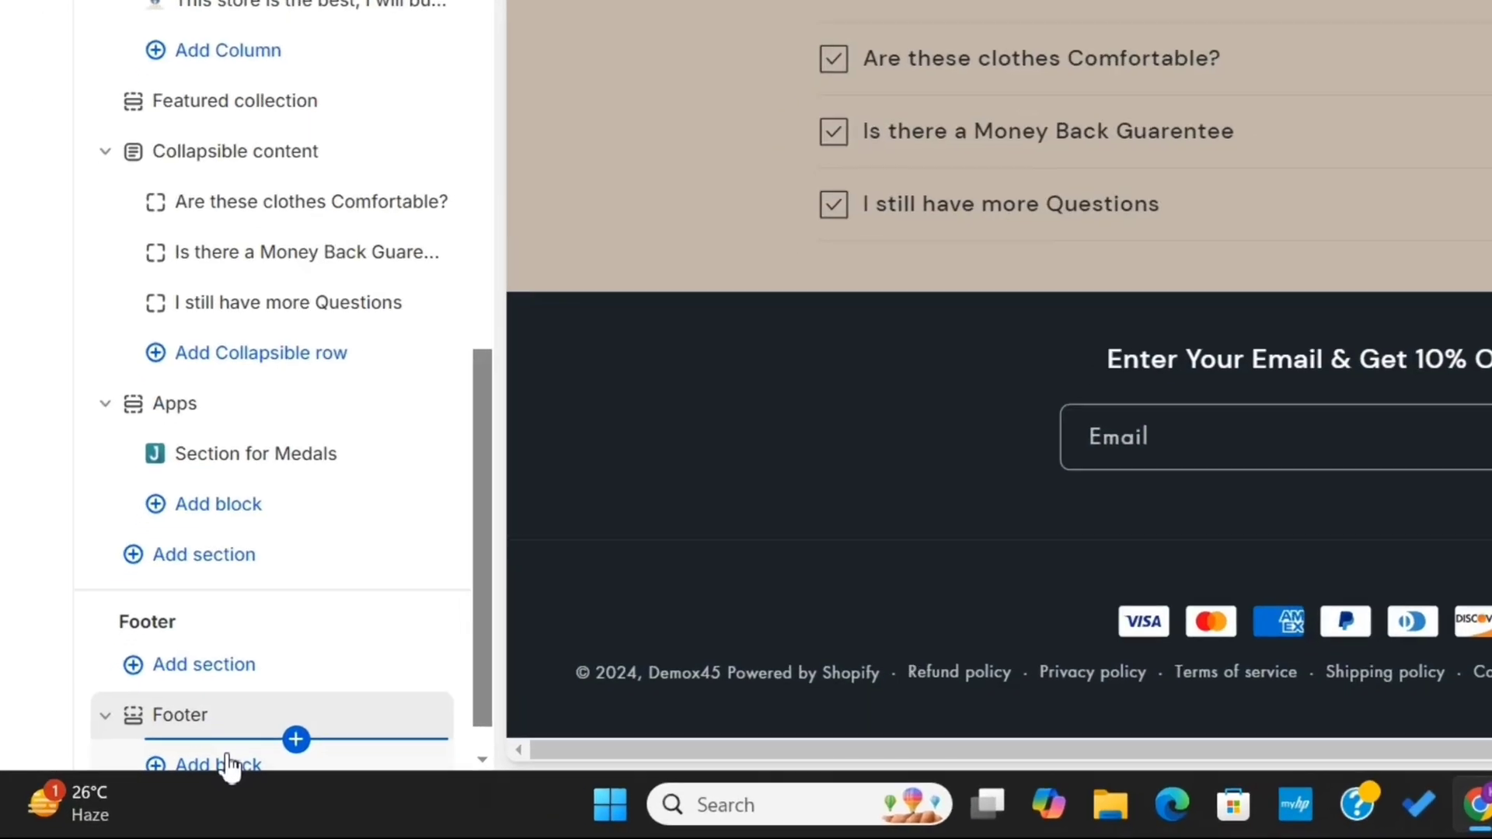
{"action": "left_click", "coordinate": [158, 789]}
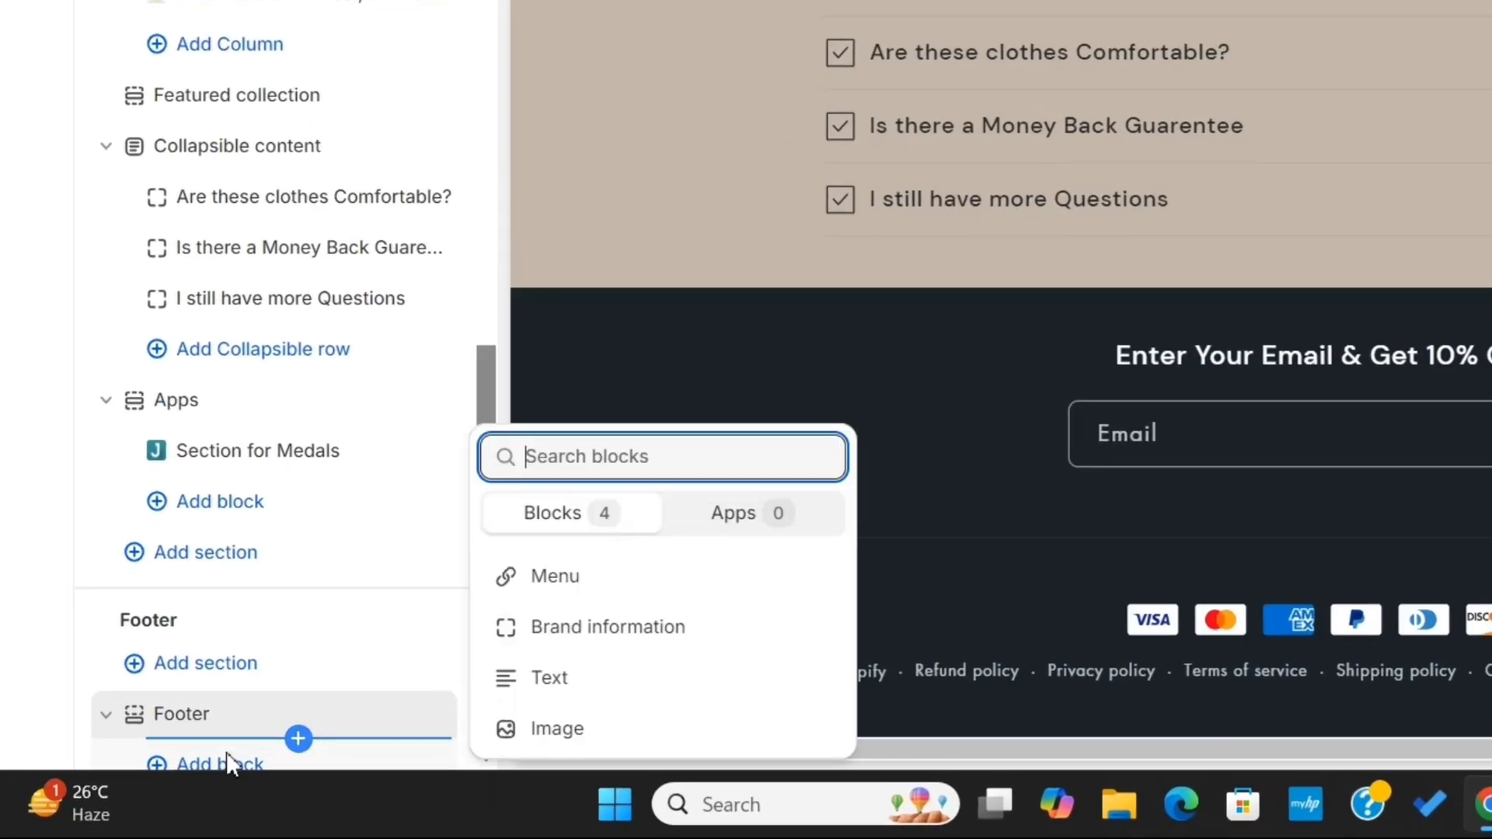
{"action": "left_click", "coordinate": [558, 587]}
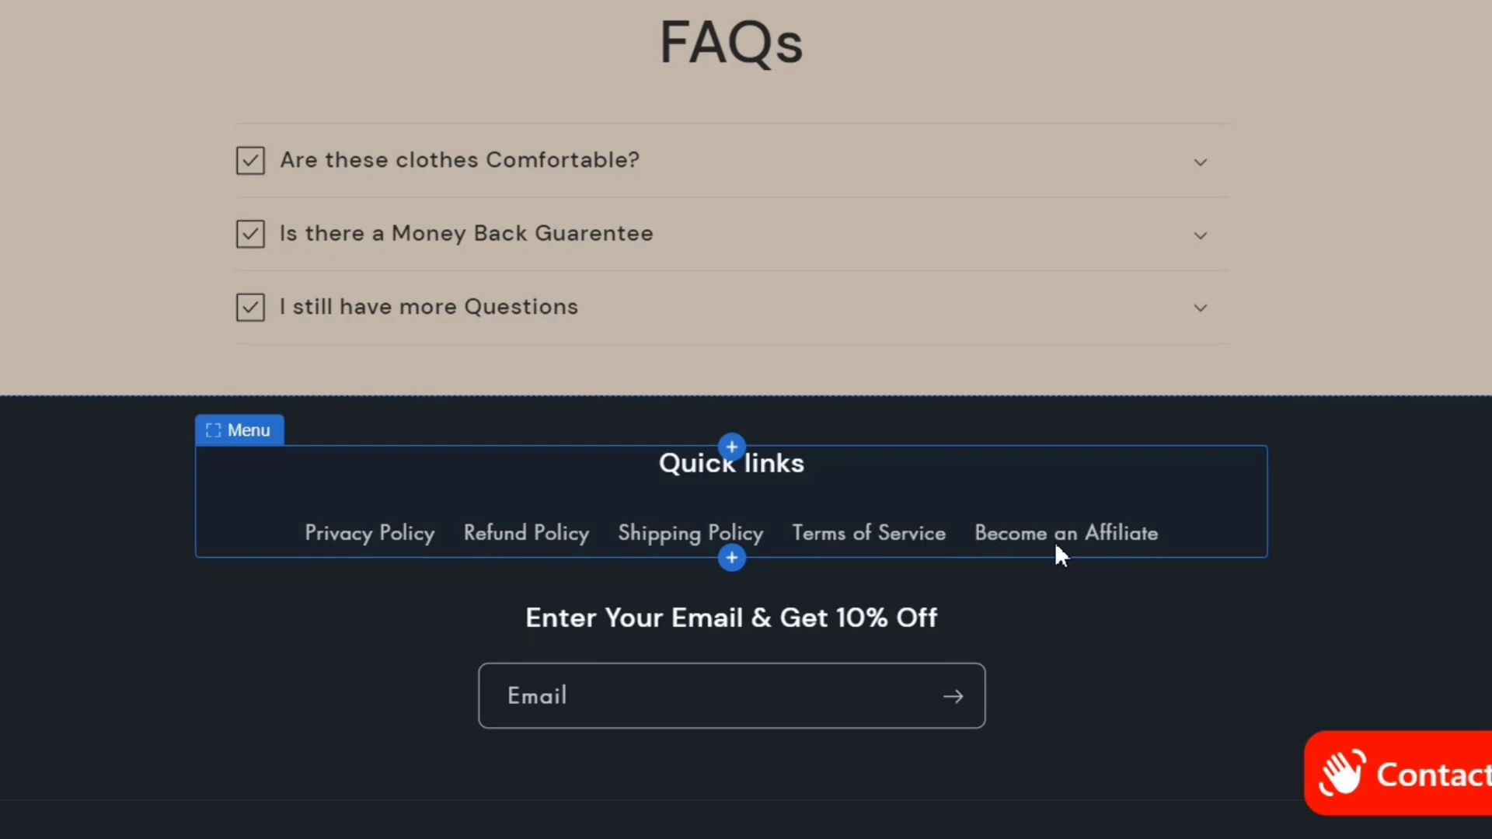
{"action": "scroll", "coordinate": [923, 647], "scroll_direction": "down", "scroll_amount": 2}
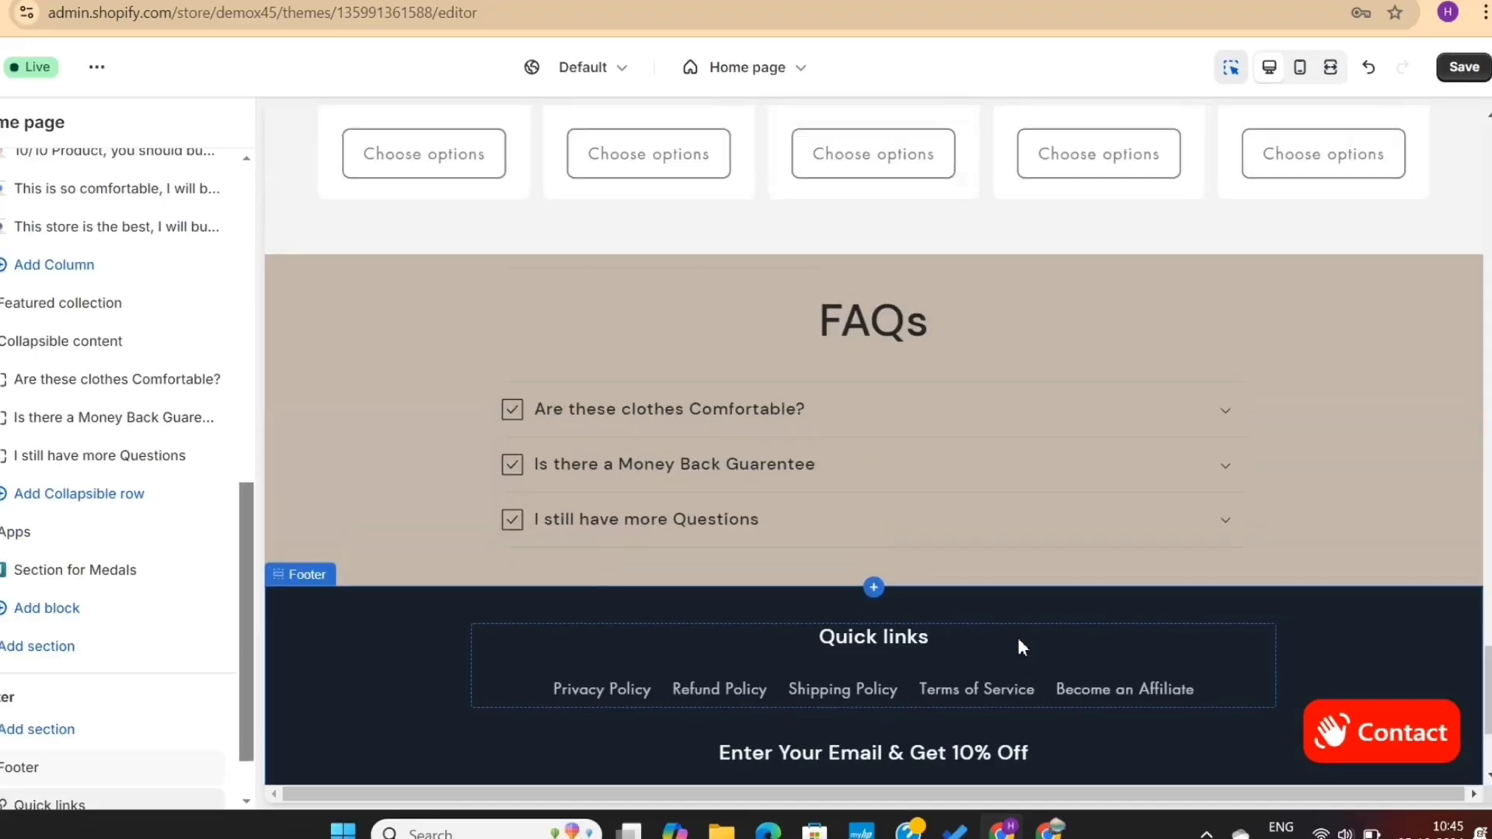
{"action": "scroll", "coordinate": [923, 646], "scroll_direction": "up", "scroll_amount": 1}
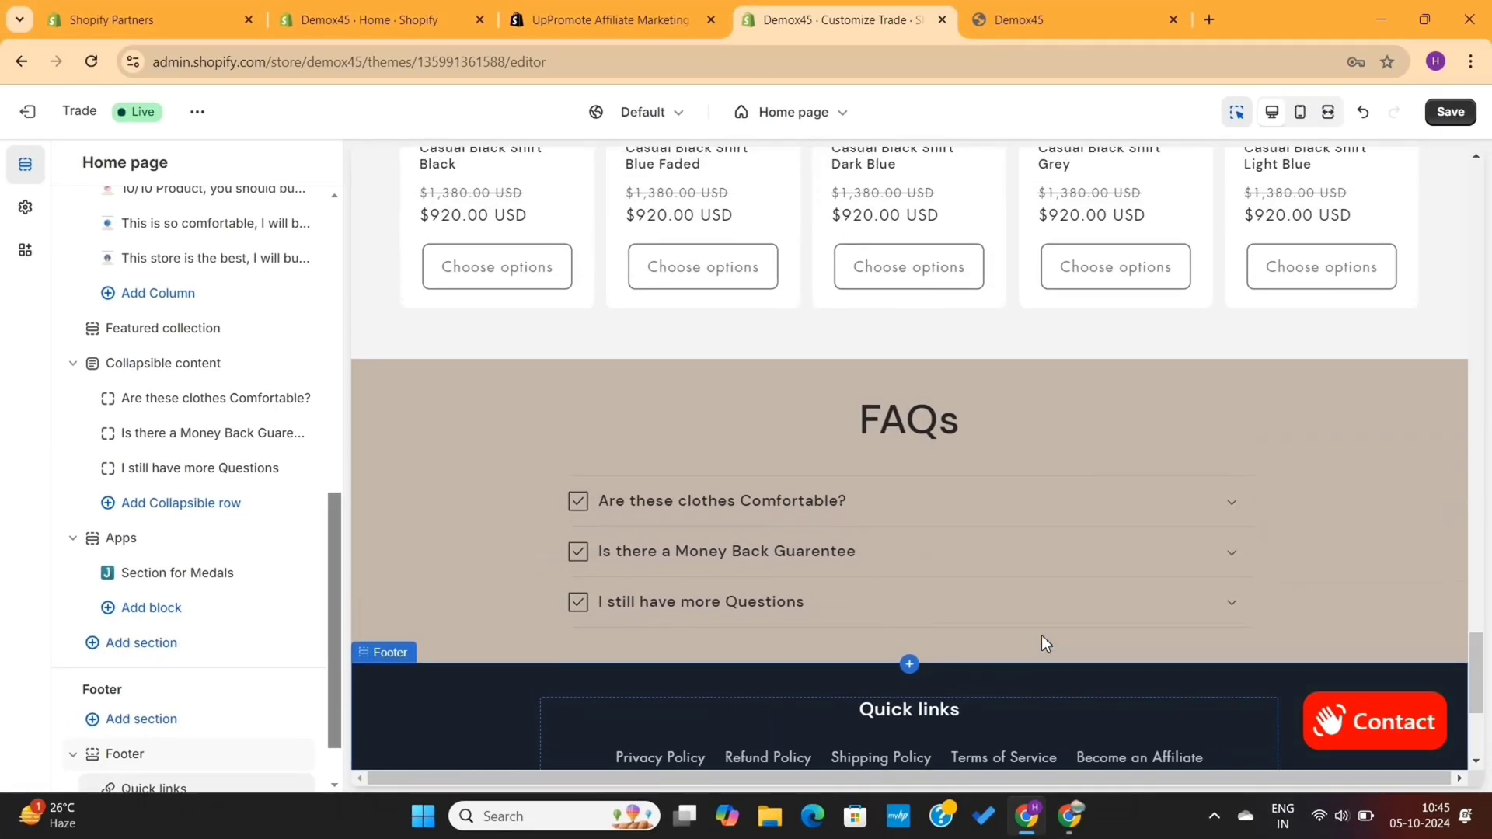
{"action": "left_click", "coordinate": [1452, 112]}
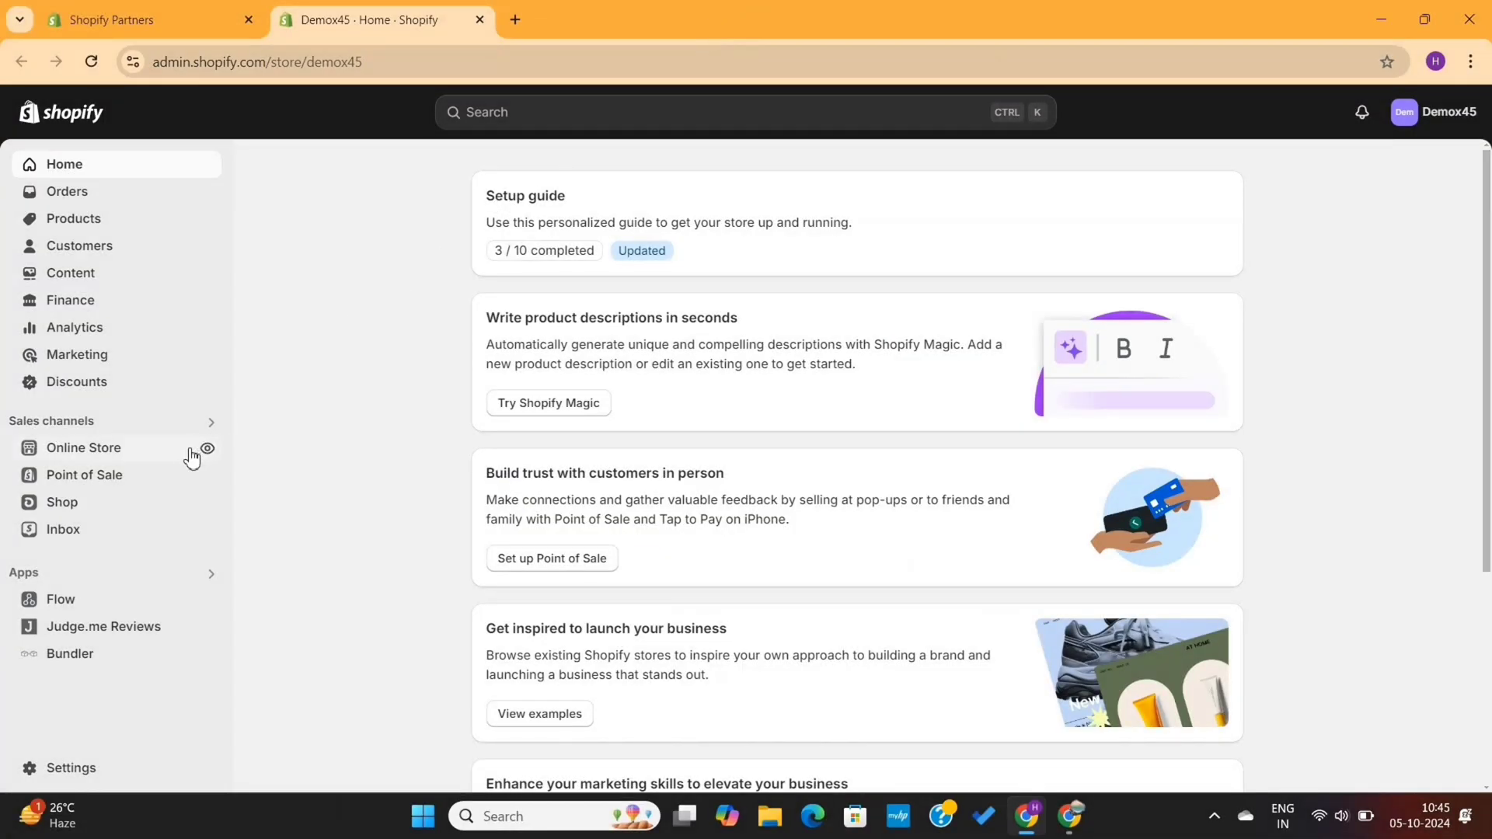
{"action": "left_click", "coordinate": [206, 449]}
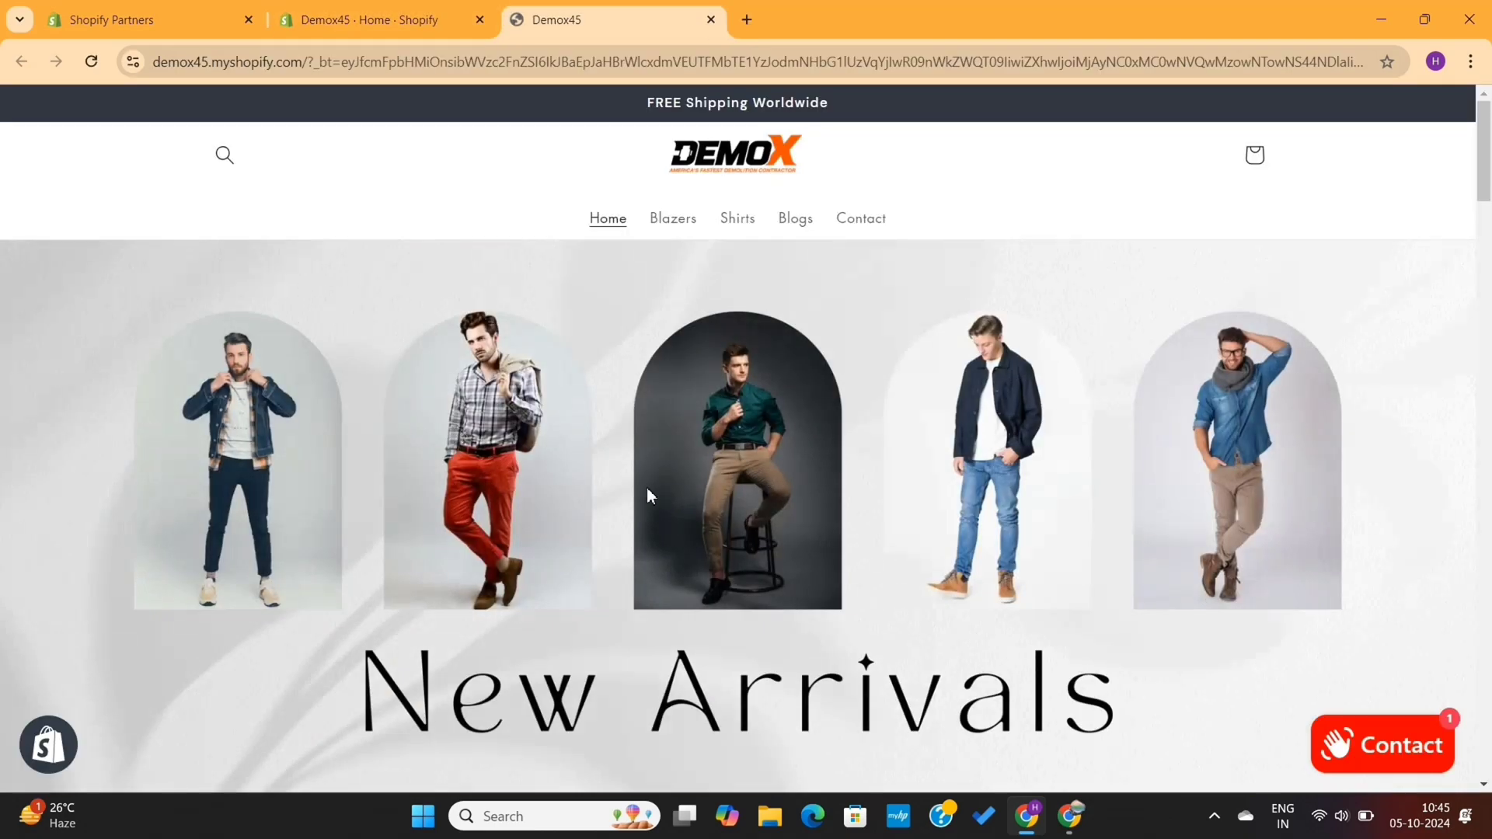
{"action": "scroll", "coordinate": [794, 497], "scroll_direction": "down", "scroll_amount": 10}
{"action": "scroll", "coordinate": [794, 498], "scroll_direction": "down", "scroll_amount": 20}
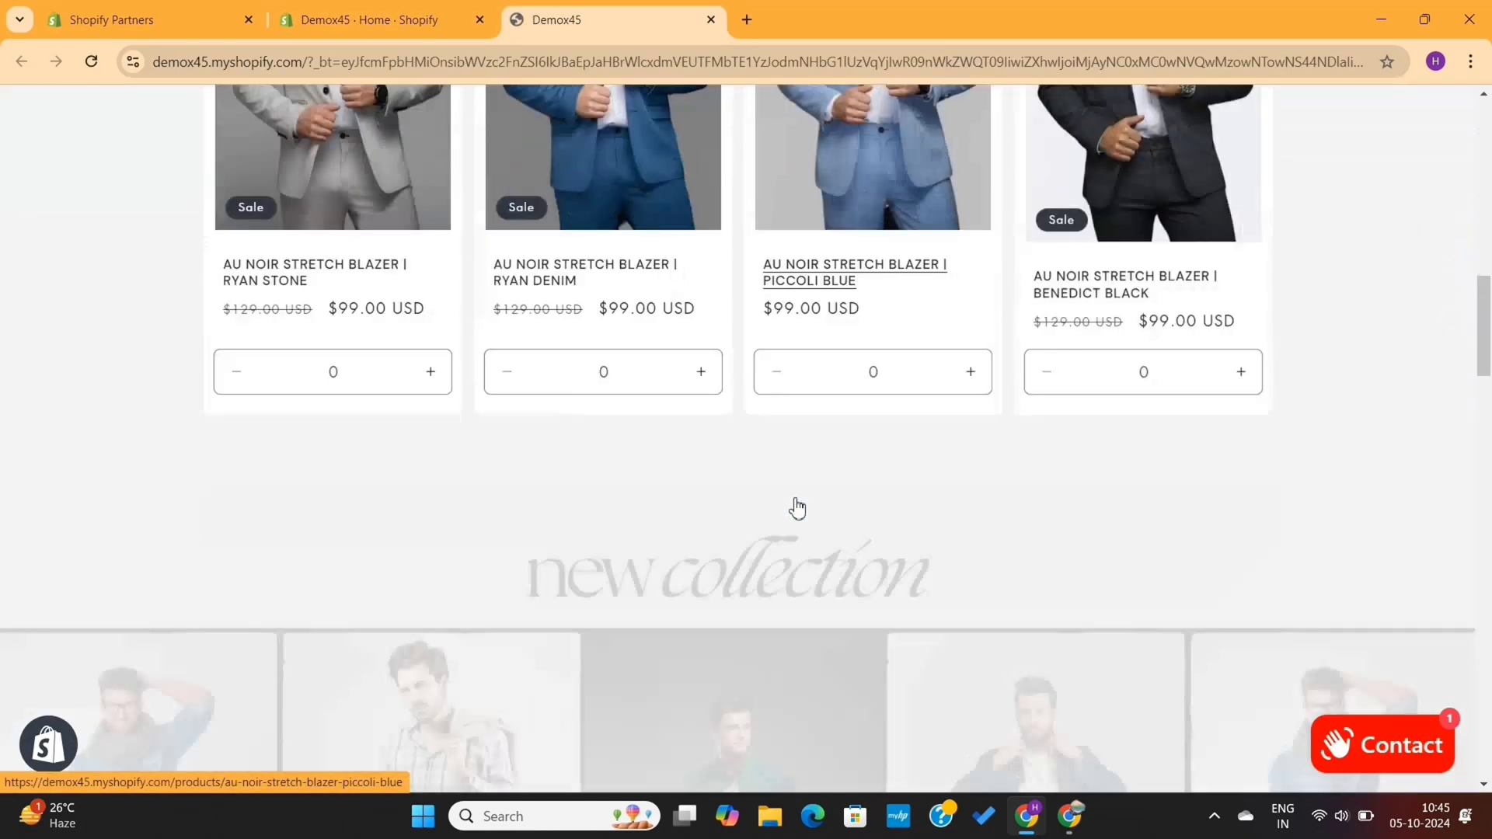
{"action": "scroll", "coordinate": [795, 503], "scroll_direction": "down", "scroll_amount": 5}
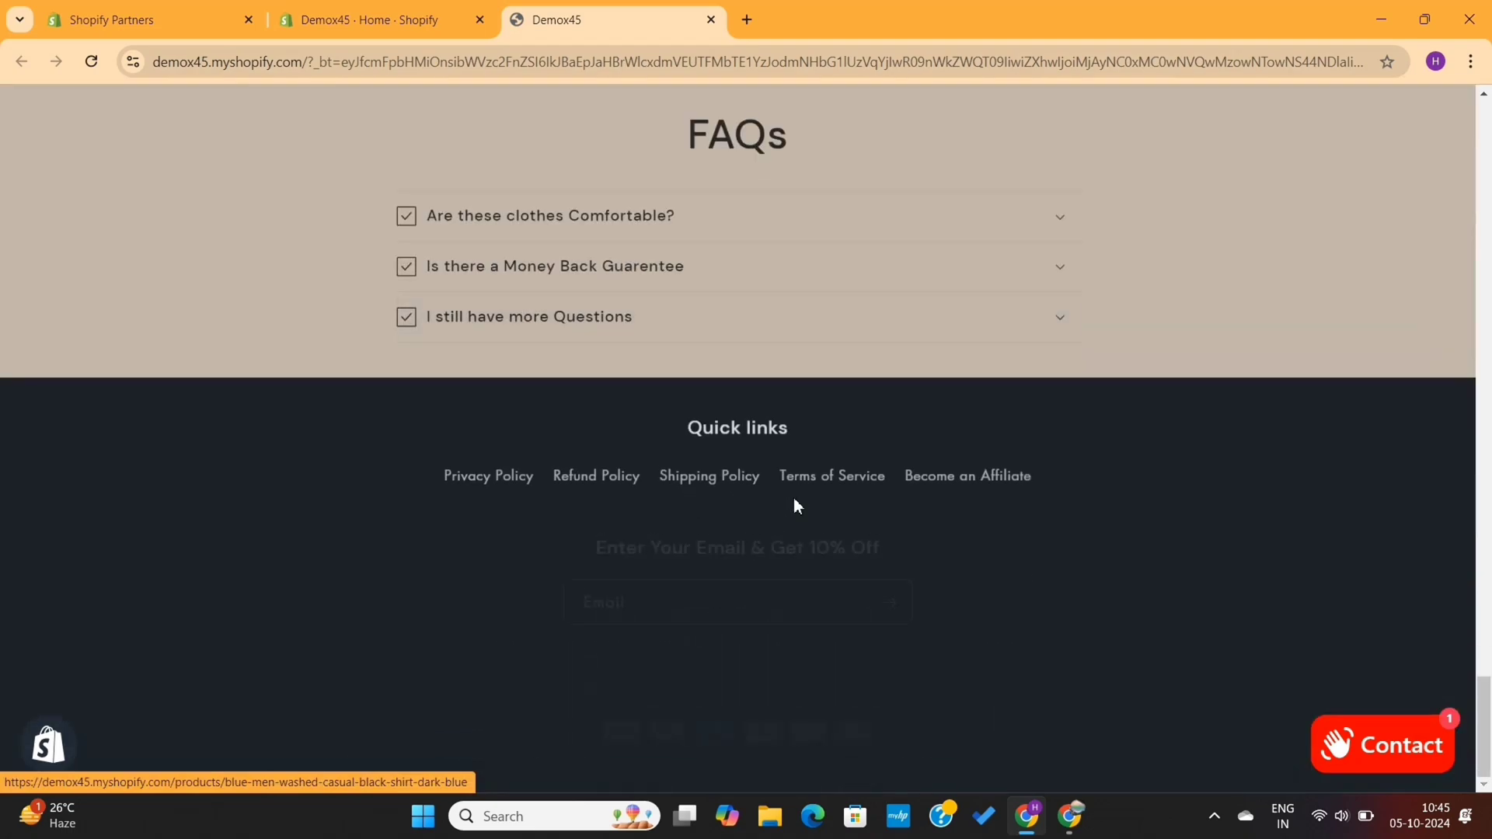
{"action": "left_click", "coordinate": [941, 482]}
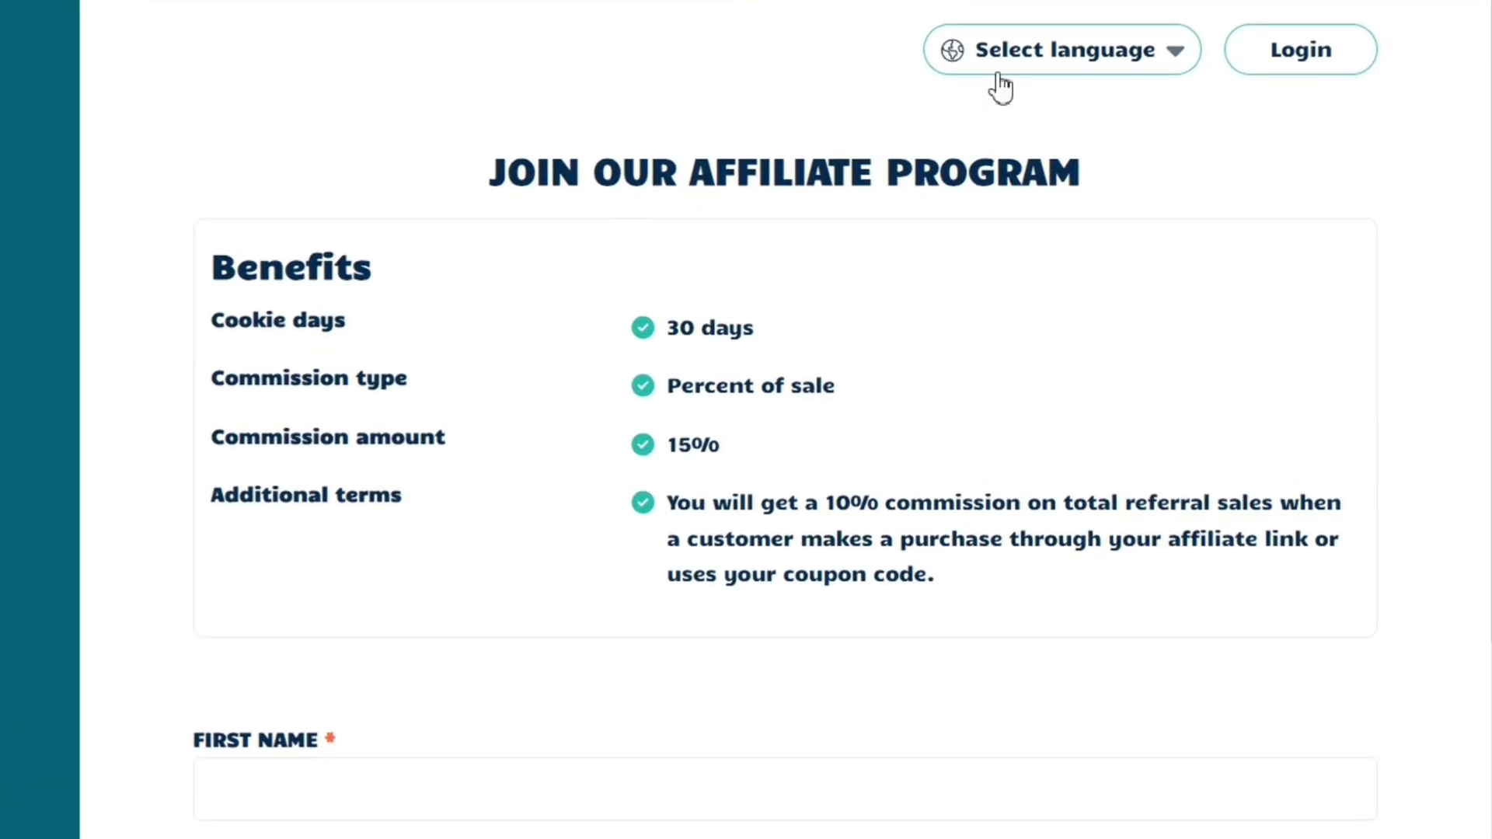
{"action": "left_click", "coordinate": [1073, 64]}
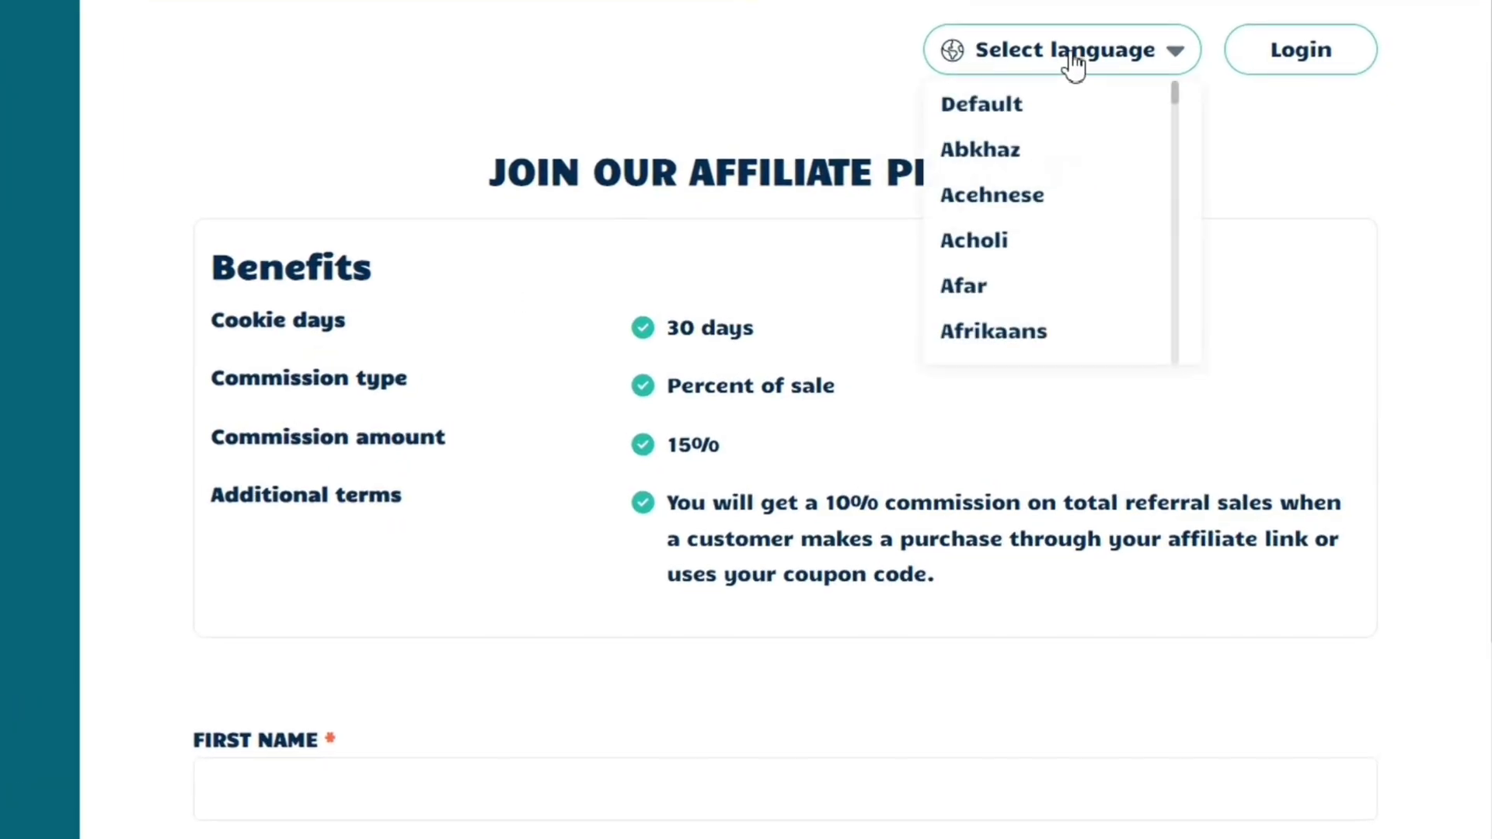
{"action": "left_click", "coordinate": [1004, 208]}
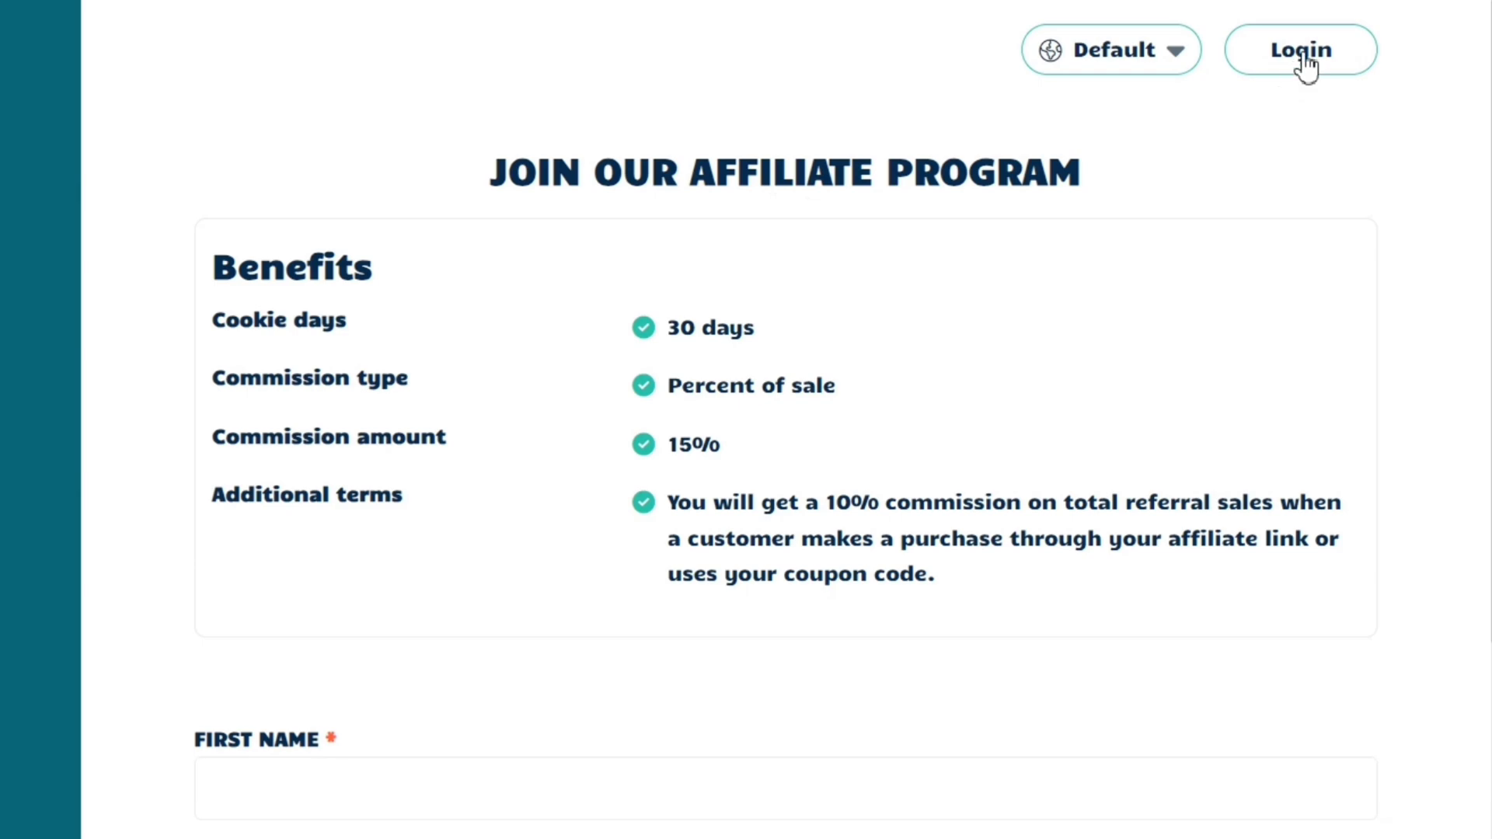
{"action": "left_click", "coordinate": [1304, 55]}
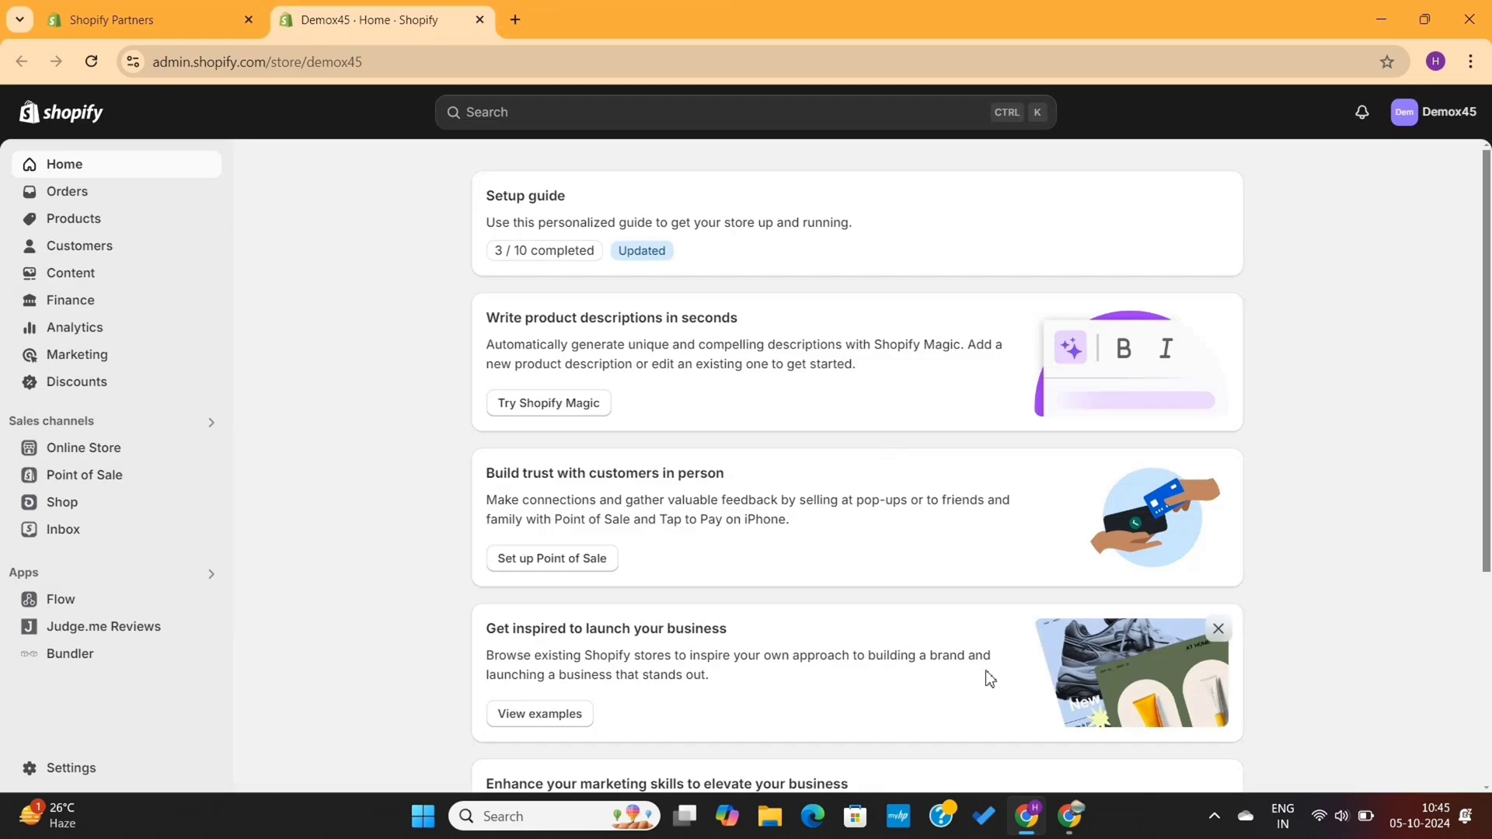
Deactivate the first affiliate in the UpPromote Affiliates list
{"action": "left_click", "coordinate": [1069, 816]}
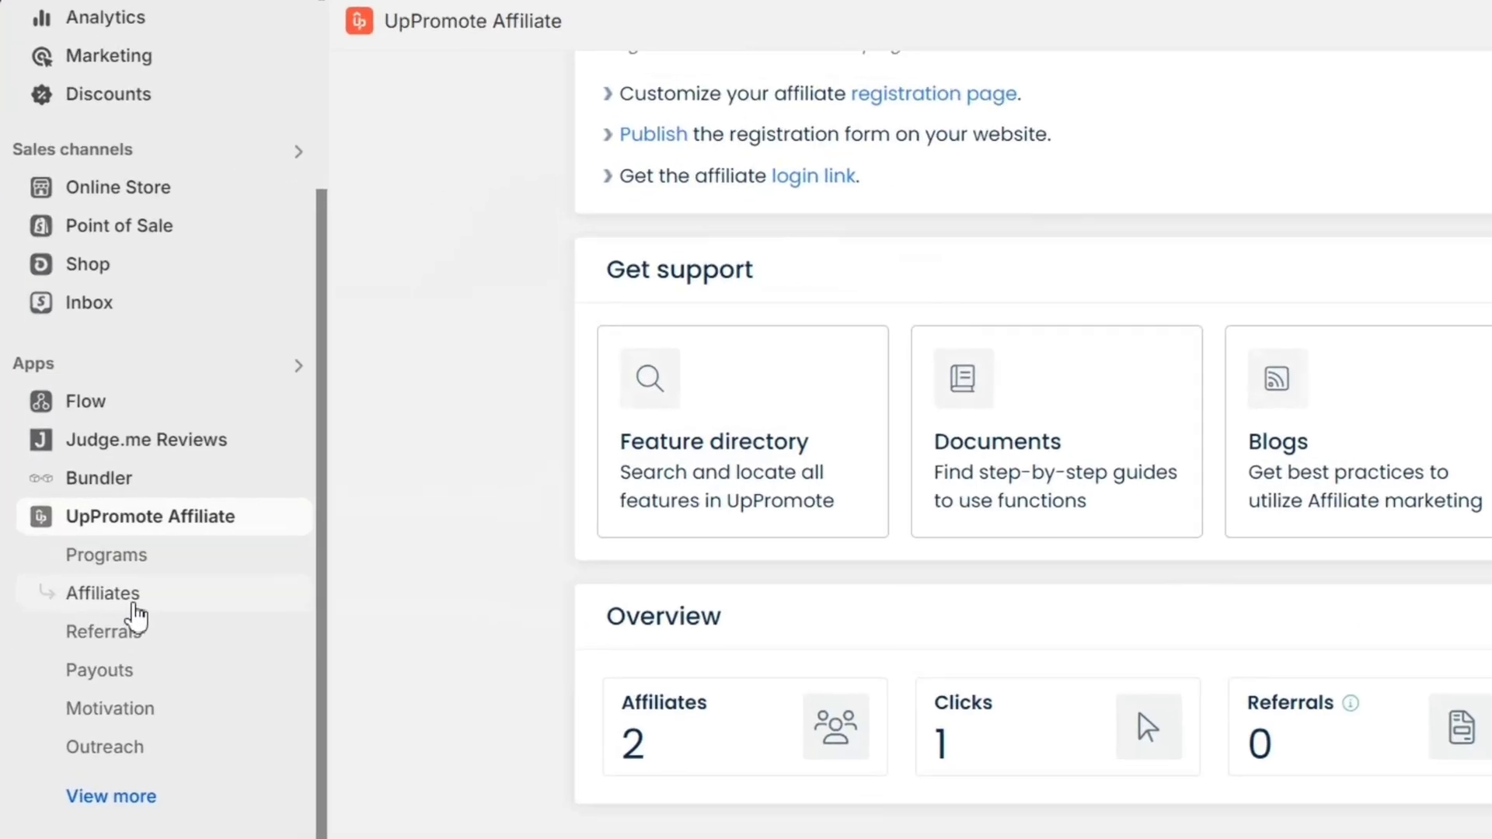
{"action": "left_click", "coordinate": [90, 571]}
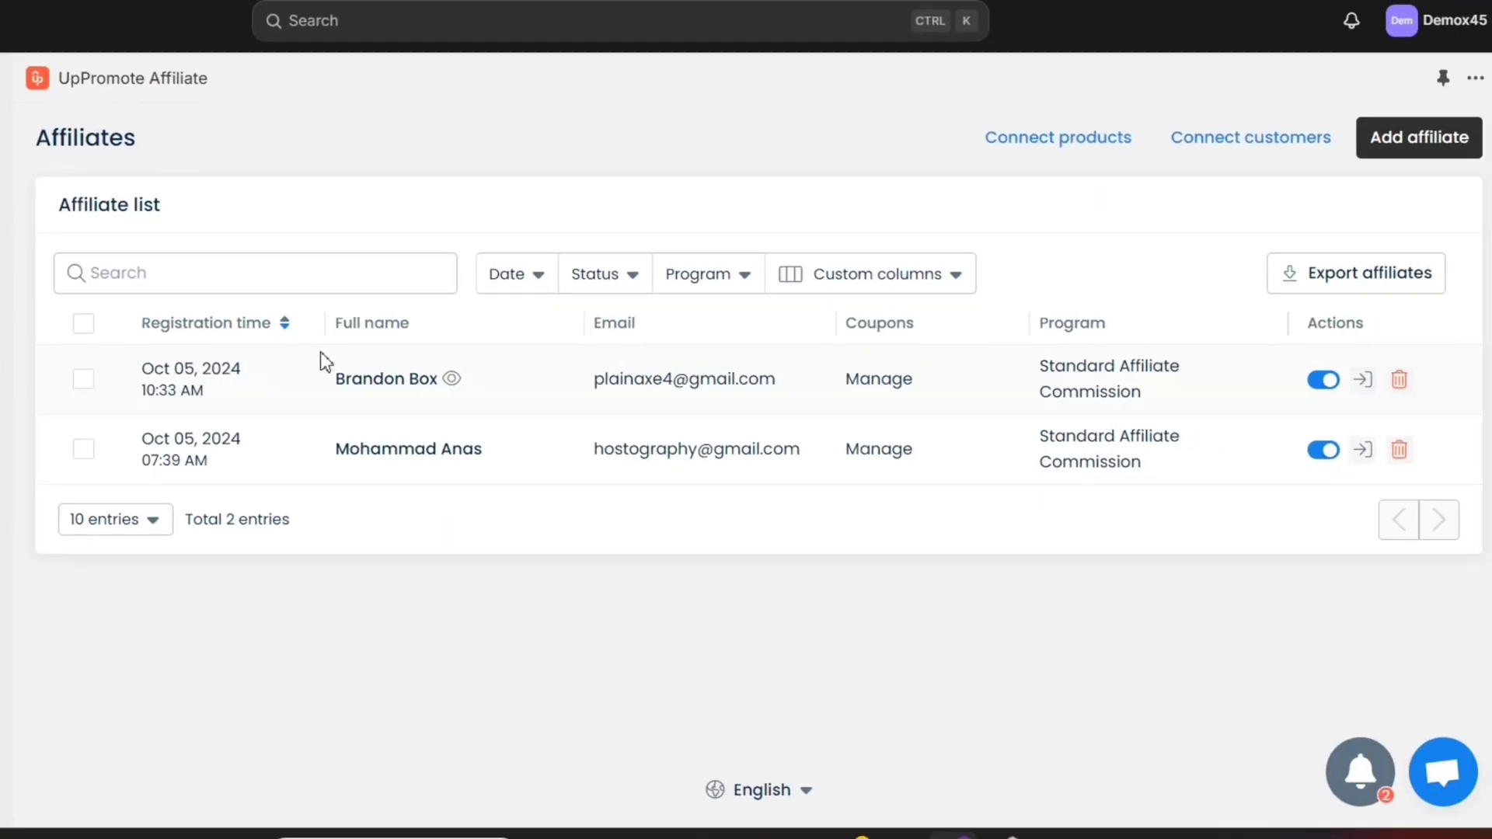
{"action": "left_click", "coordinate": [1321, 380]}
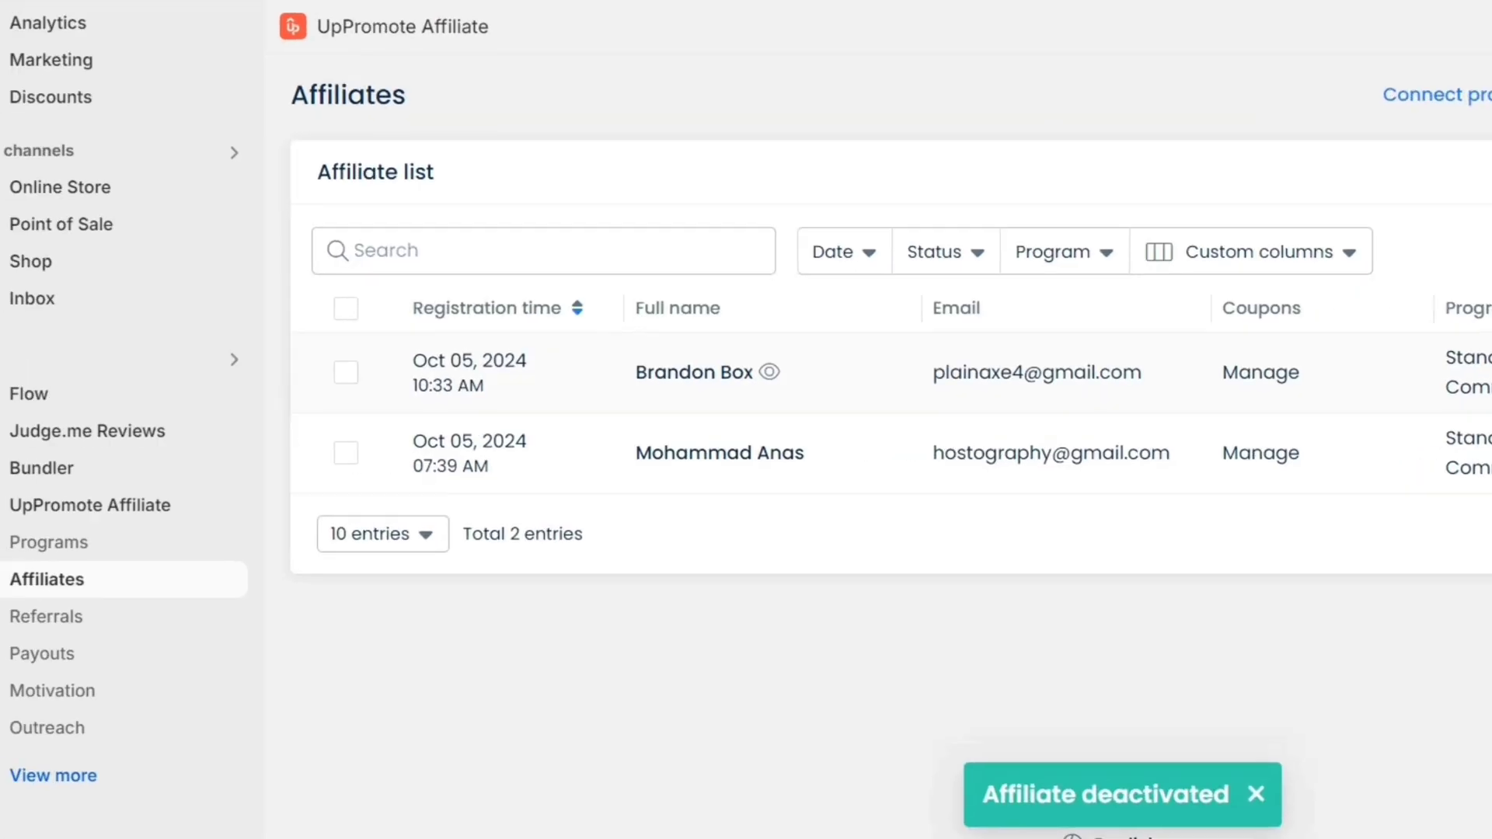
Browse Referrals and Payouts, then open the Media gallery from the Motivation page
{"action": "left_click", "coordinate": [78, 619]}
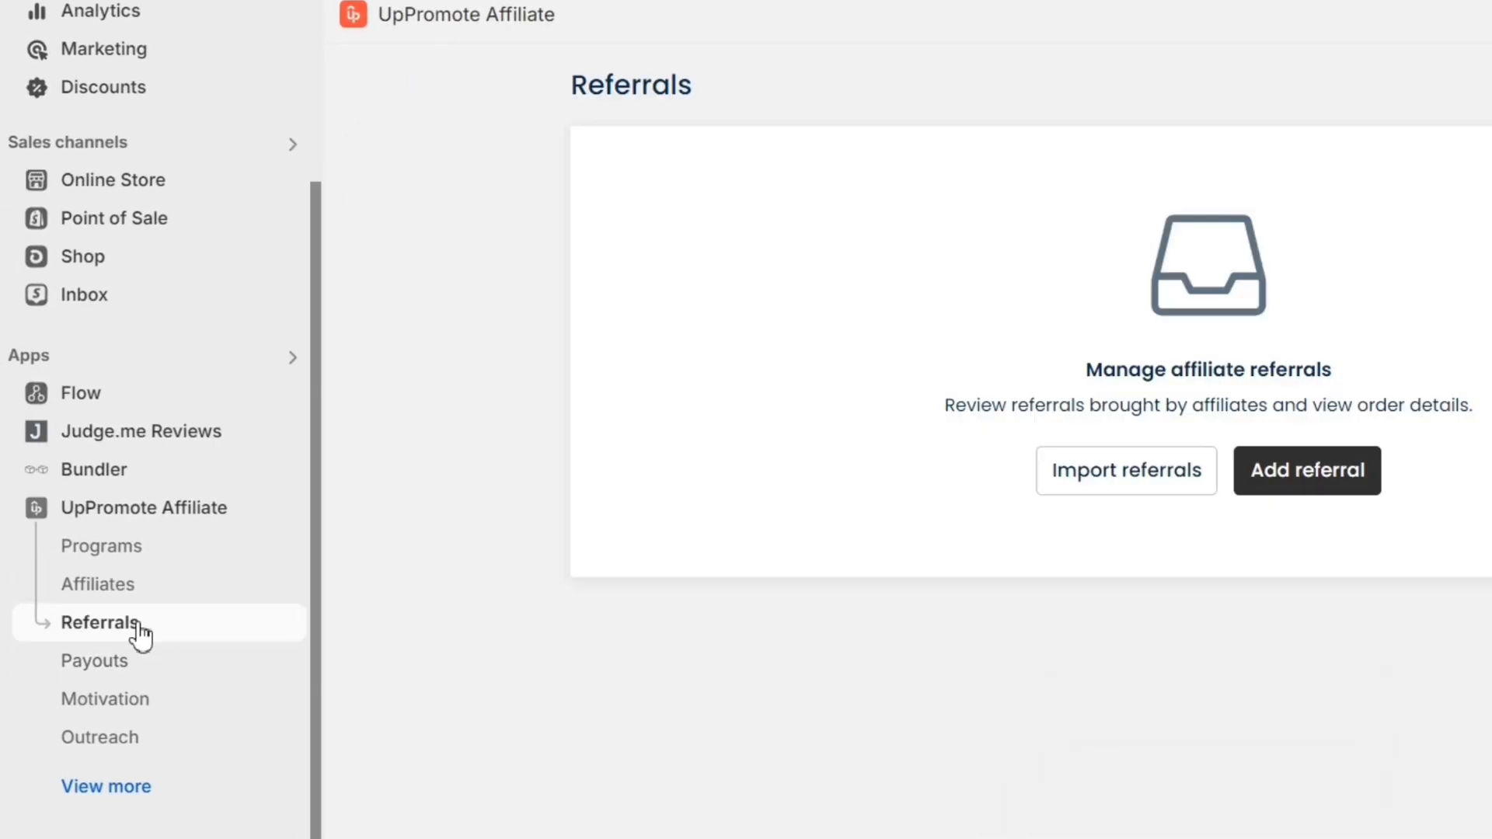
{"action": "left_click", "coordinate": [130, 670]}
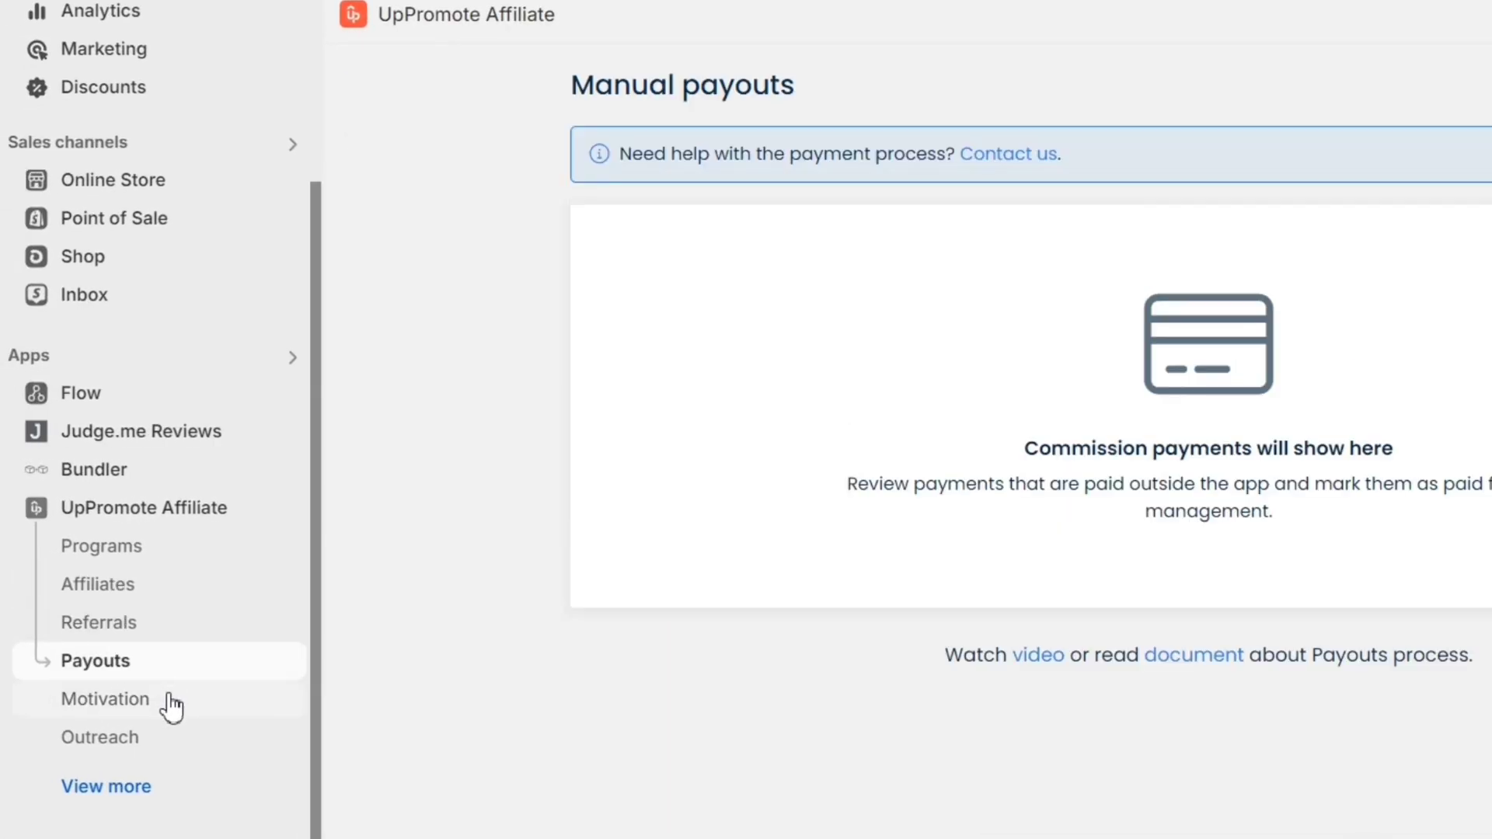
{"action": "left_click", "coordinate": [171, 707]}
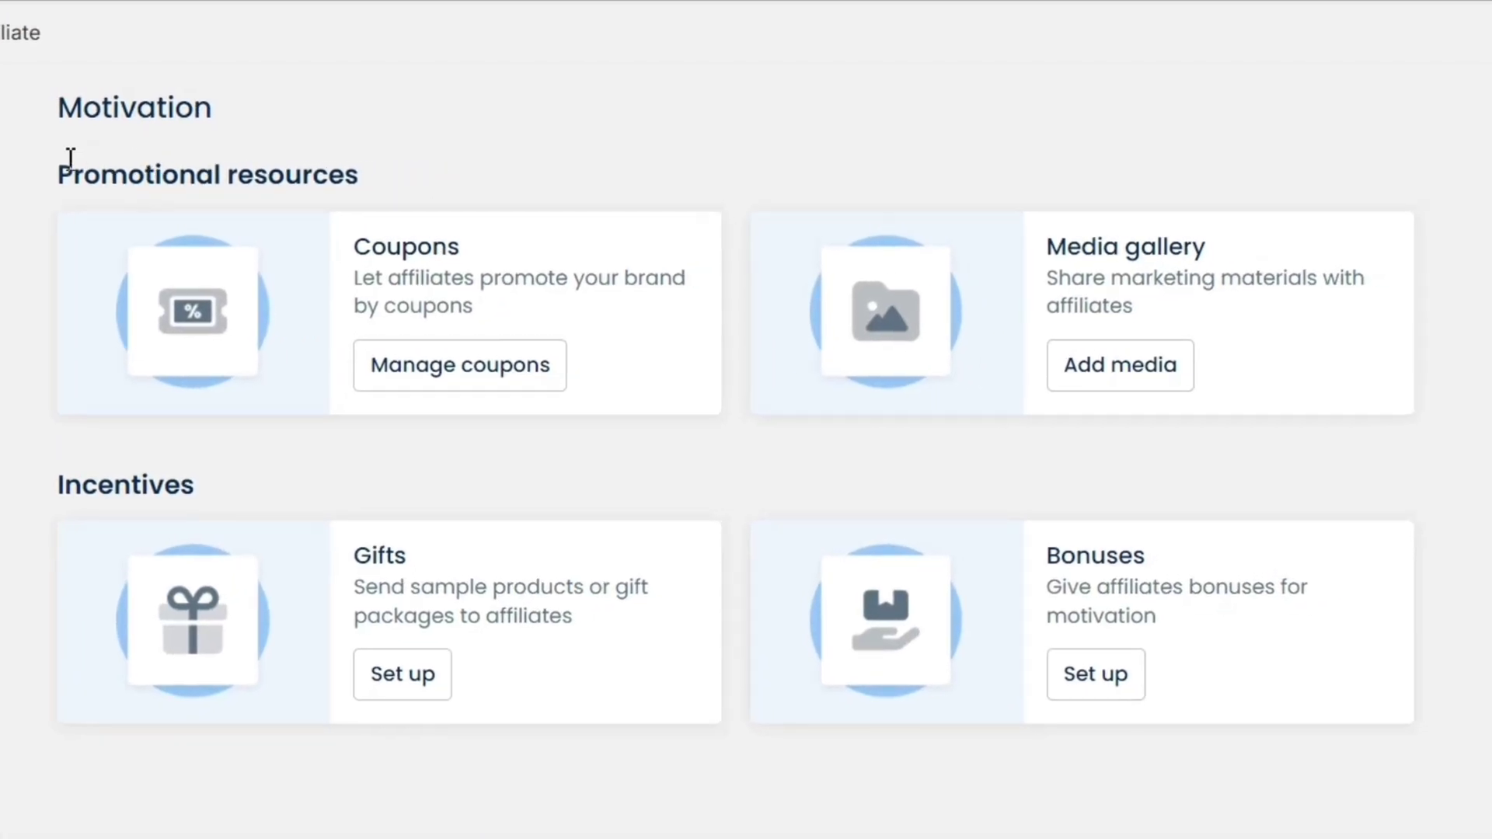
{"action": "left_click_drag", "start_coordinate": [31, 185], "coordinate": [376, 167]}
{"action": "left_click", "coordinate": [385, 166]}
{"action": "left_click", "coordinate": [1134, 377]}
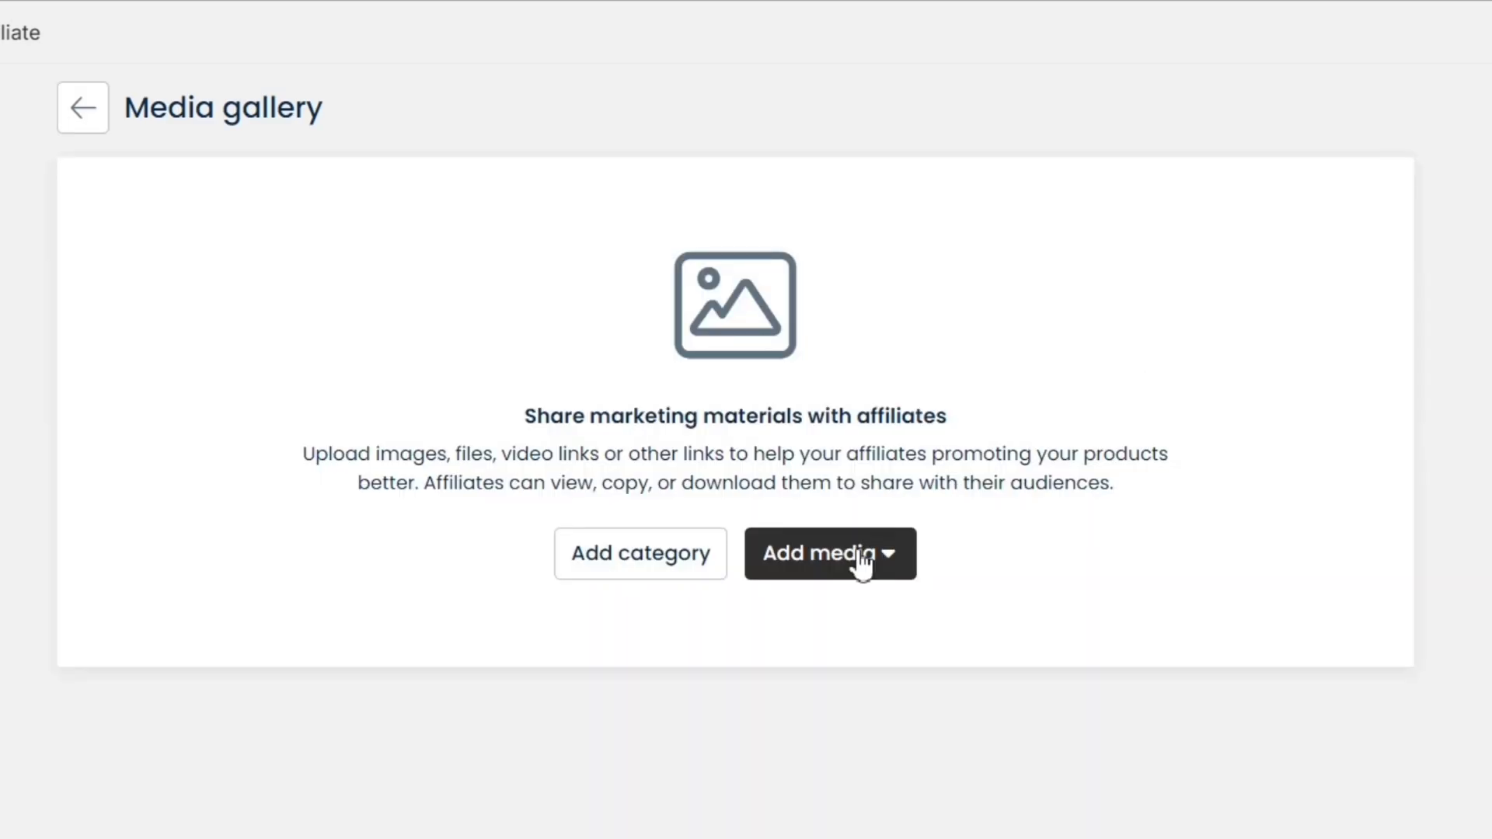
Add an image named 'Shoes Images' from img1.jpg and save it to the gallery
{"action": "left_click", "coordinate": [847, 573]}
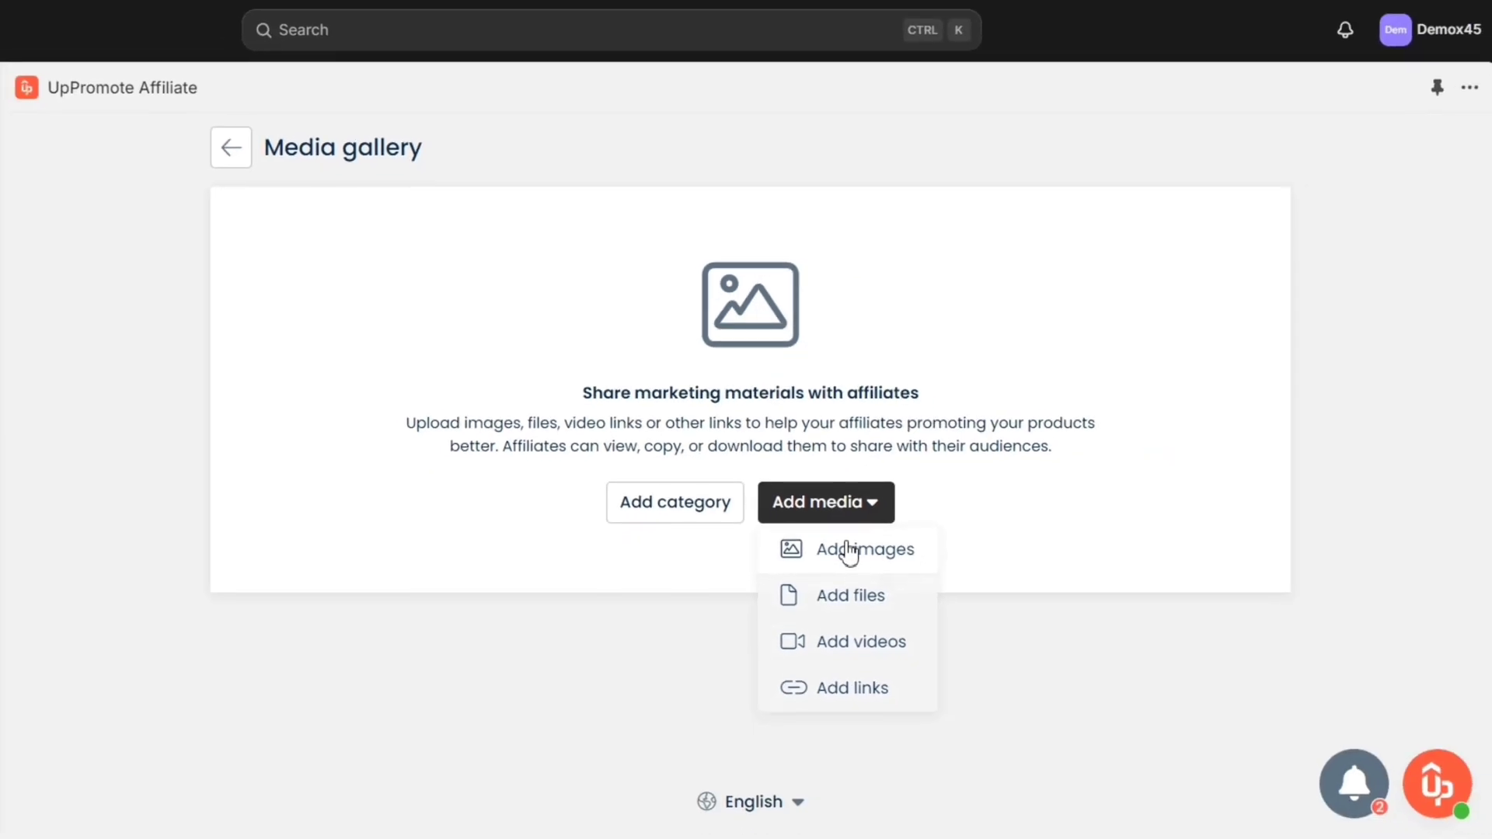
{"action": "left_click", "coordinate": [859, 614]}
{"action": "scroll", "coordinate": [661, 393], "scroll_direction": "down", "scroll_amount": 2}
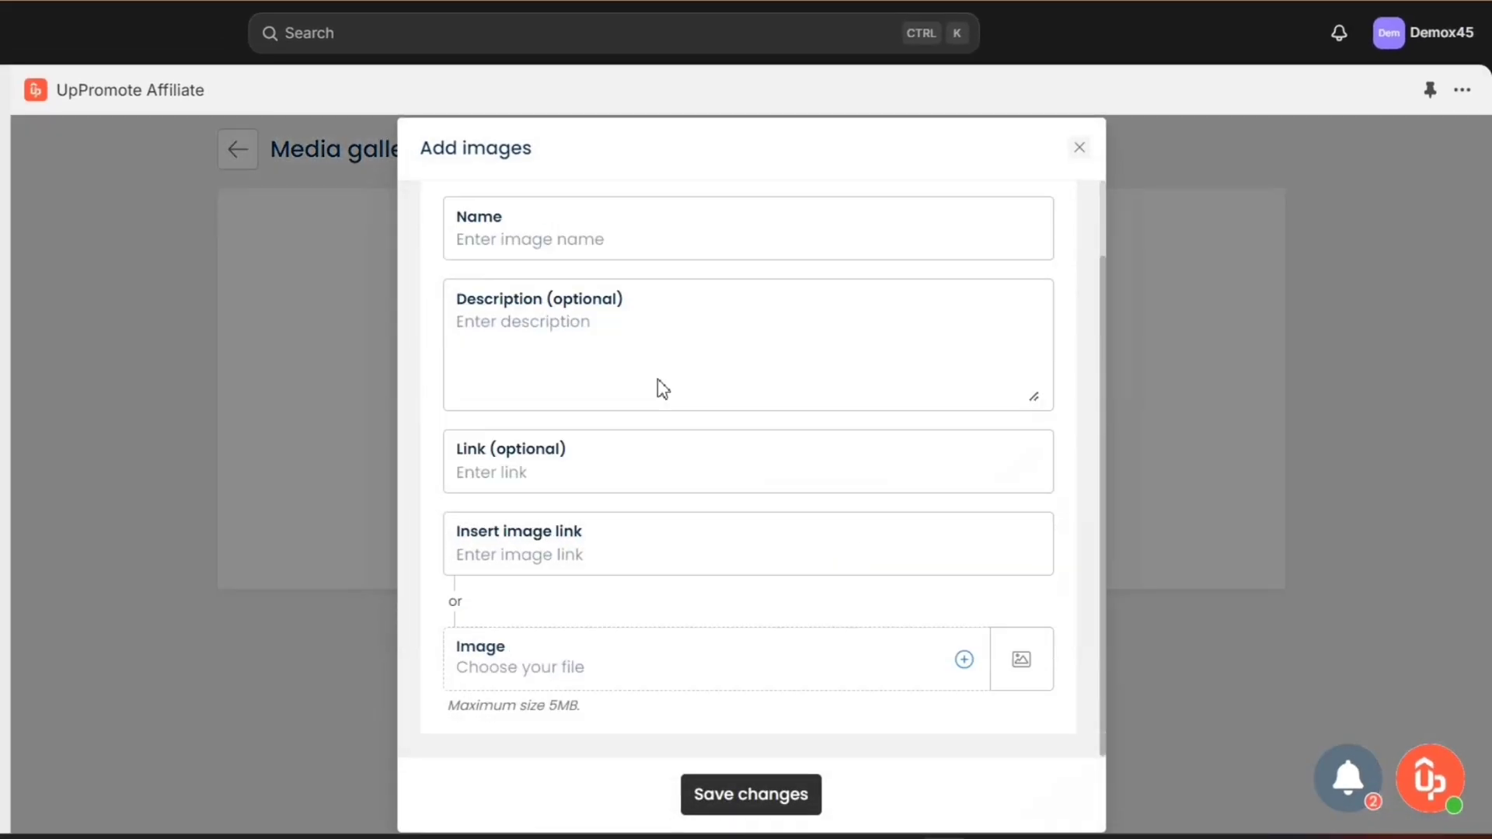
{"action": "scroll", "coordinate": [656, 386], "scroll_direction": "up", "scroll_amount": 2}
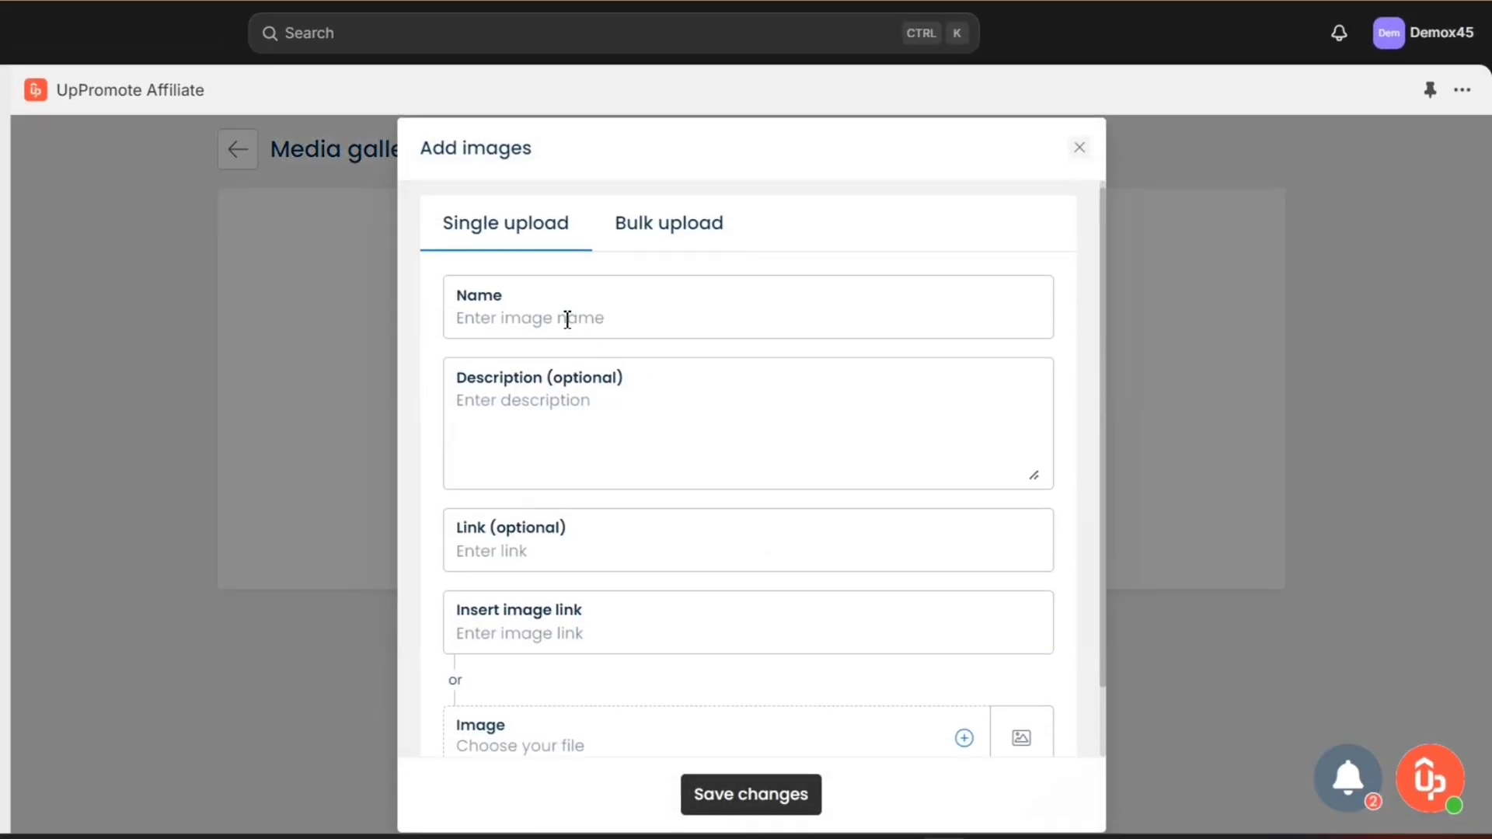
{"action": "type", "text": "Shoes Images"}
{"action": "scroll", "coordinate": [582, 451], "scroll_direction": "down", "scroll_amount": 1}
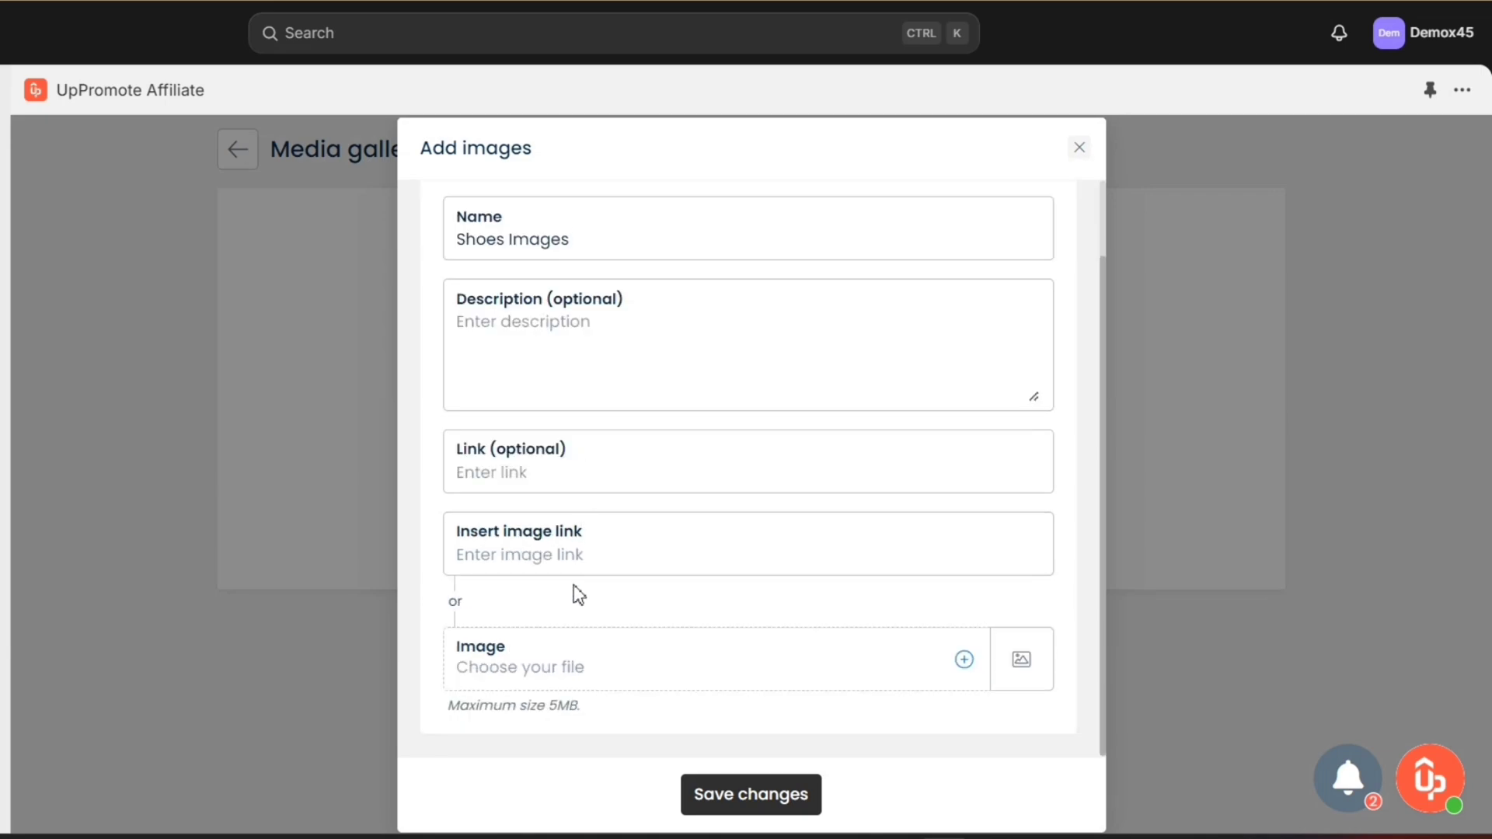
{"action": "left_click", "coordinate": [573, 665]}
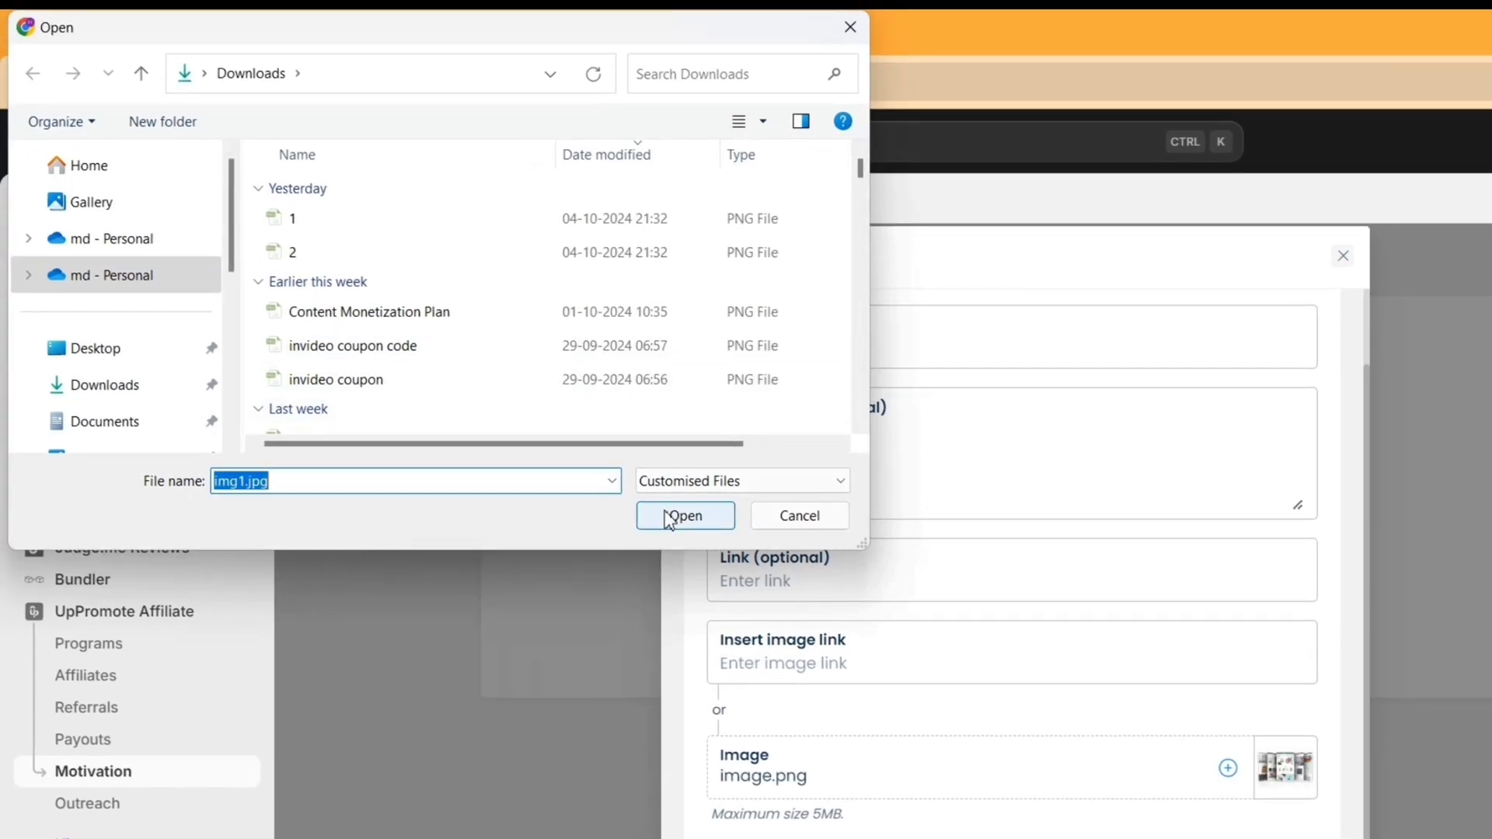
{"action": "left_click", "coordinate": [676, 513]}
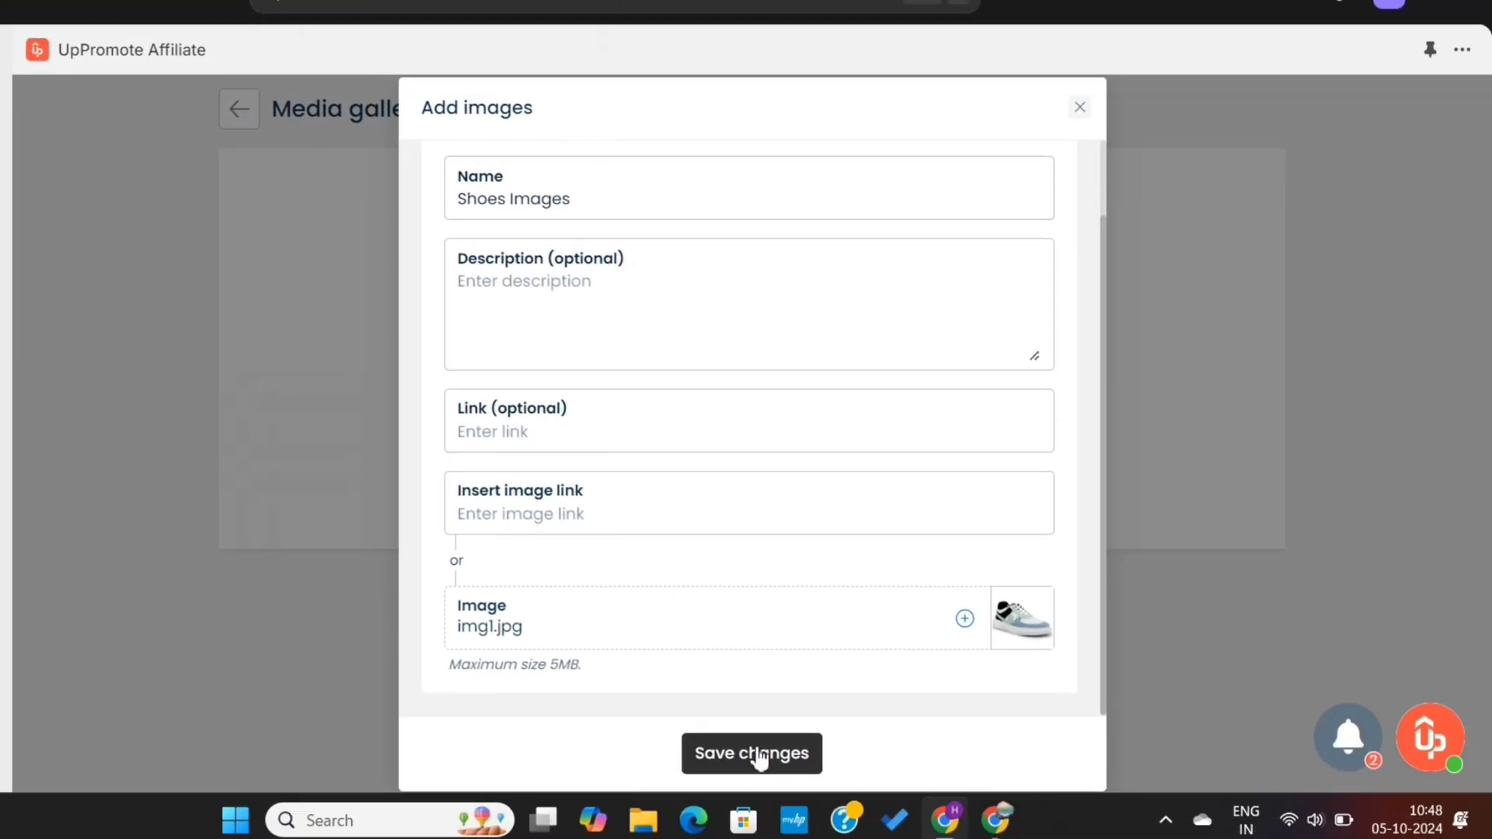
{"action": "left_click", "coordinate": [761, 757]}
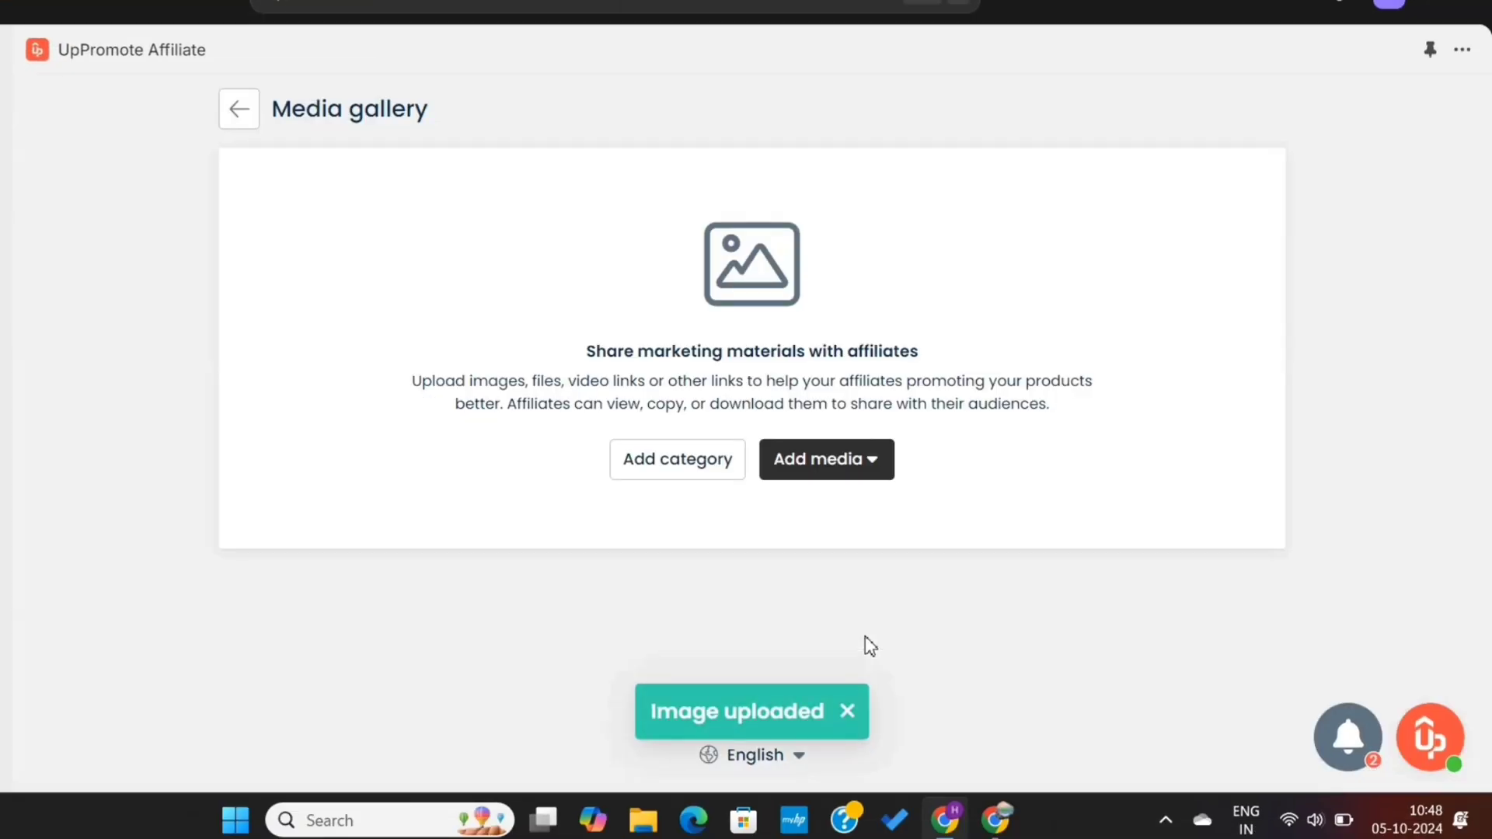
Switch to the affiliate portal window and reload its dashboard
{"action": "scroll", "coordinate": [590, 611], "scroll_direction": "down", "scroll_amount": 2}
{"action": "mouse_move", "coordinate": [393, 526]}
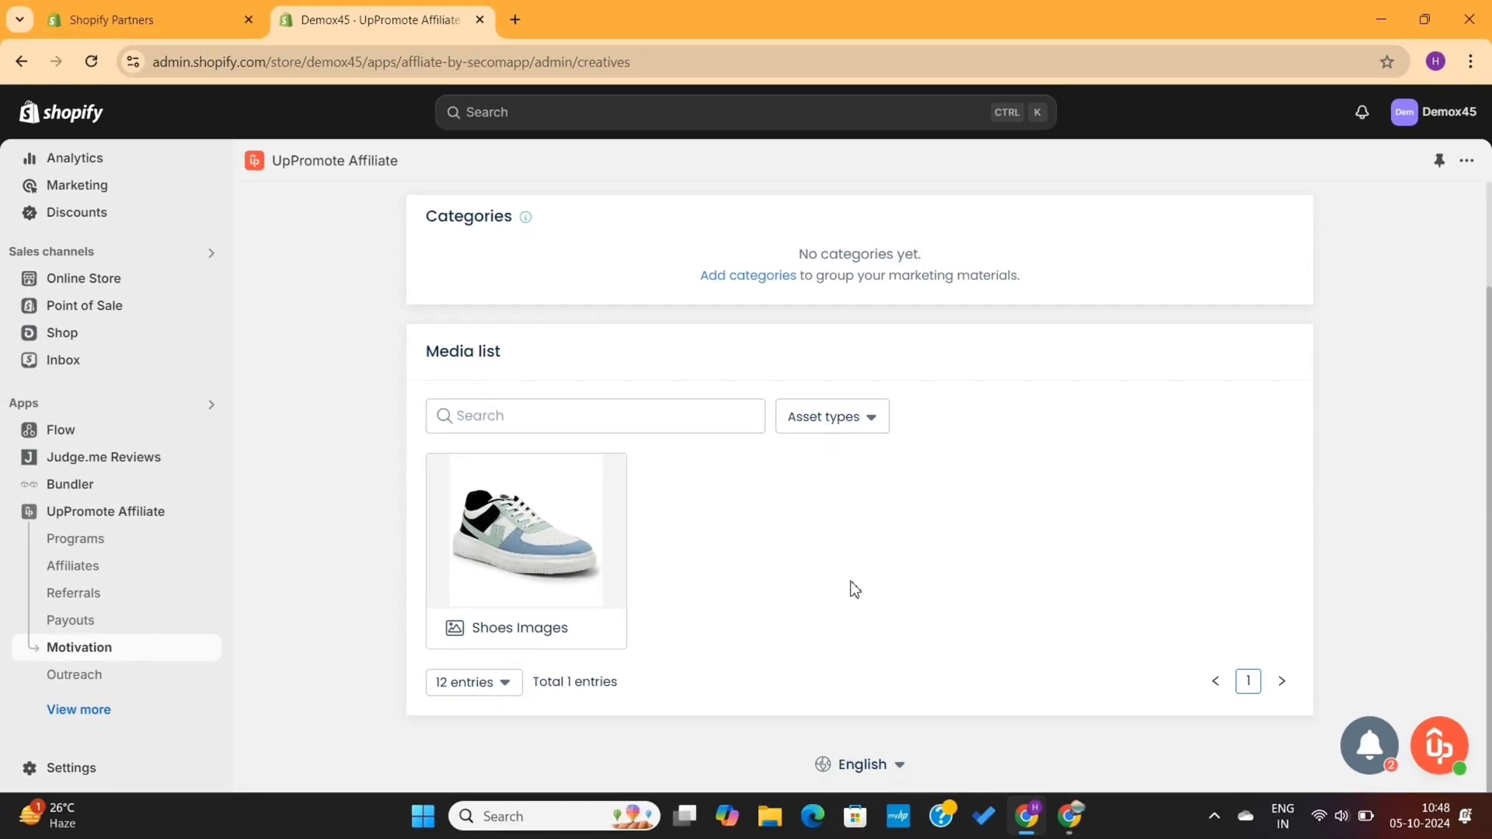
{"action": "left_click", "coordinate": [1069, 816]}
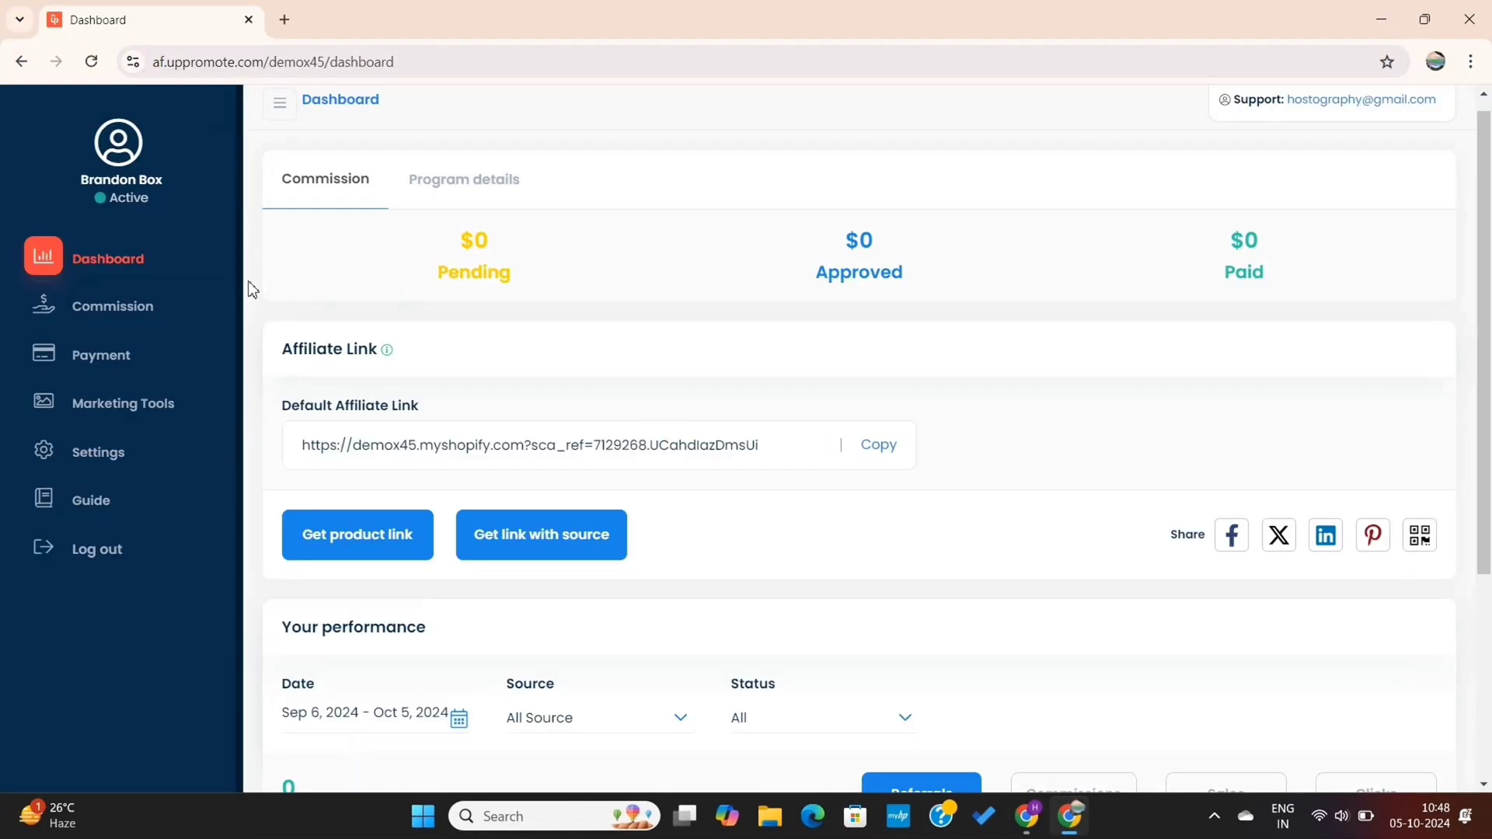
{"action": "left_click", "coordinate": [92, 63]}
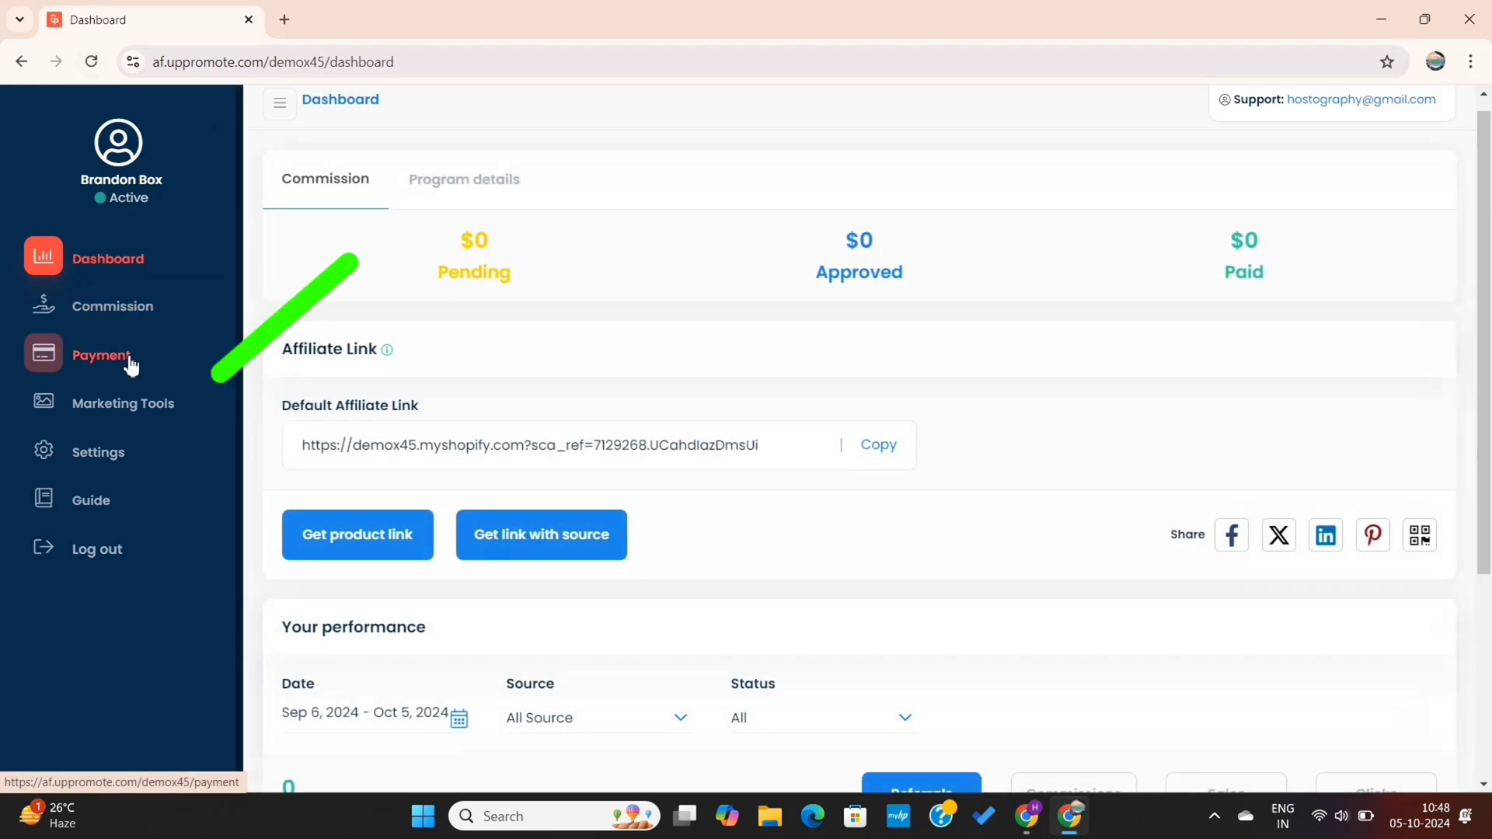
Check Shoes Images under the portal's Marketing Tools, then return to the Shopify admin window
{"action": "left_click", "coordinate": [129, 412]}
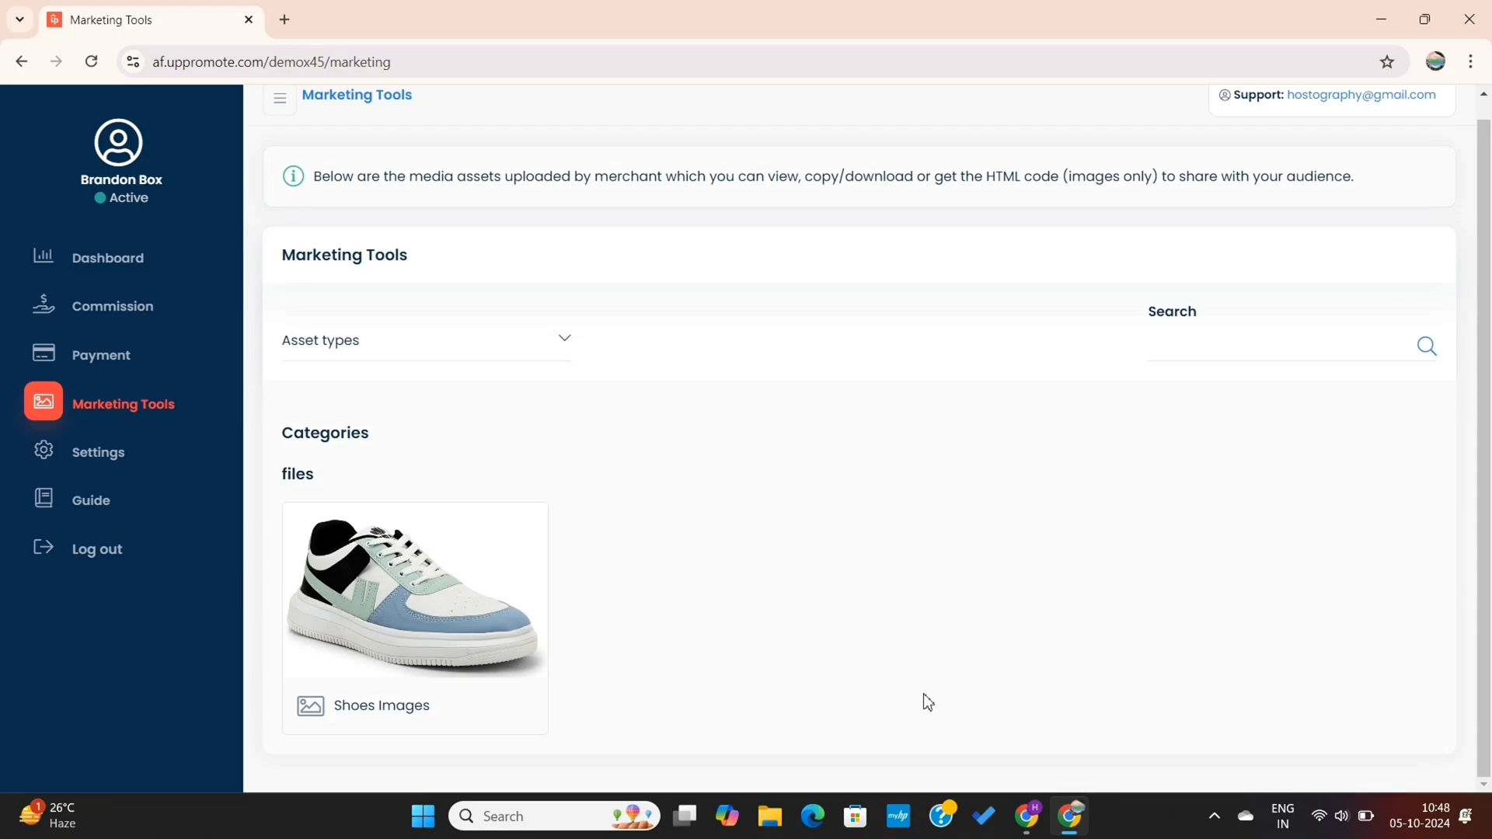
{"action": "left_click", "coordinate": [1028, 817]}
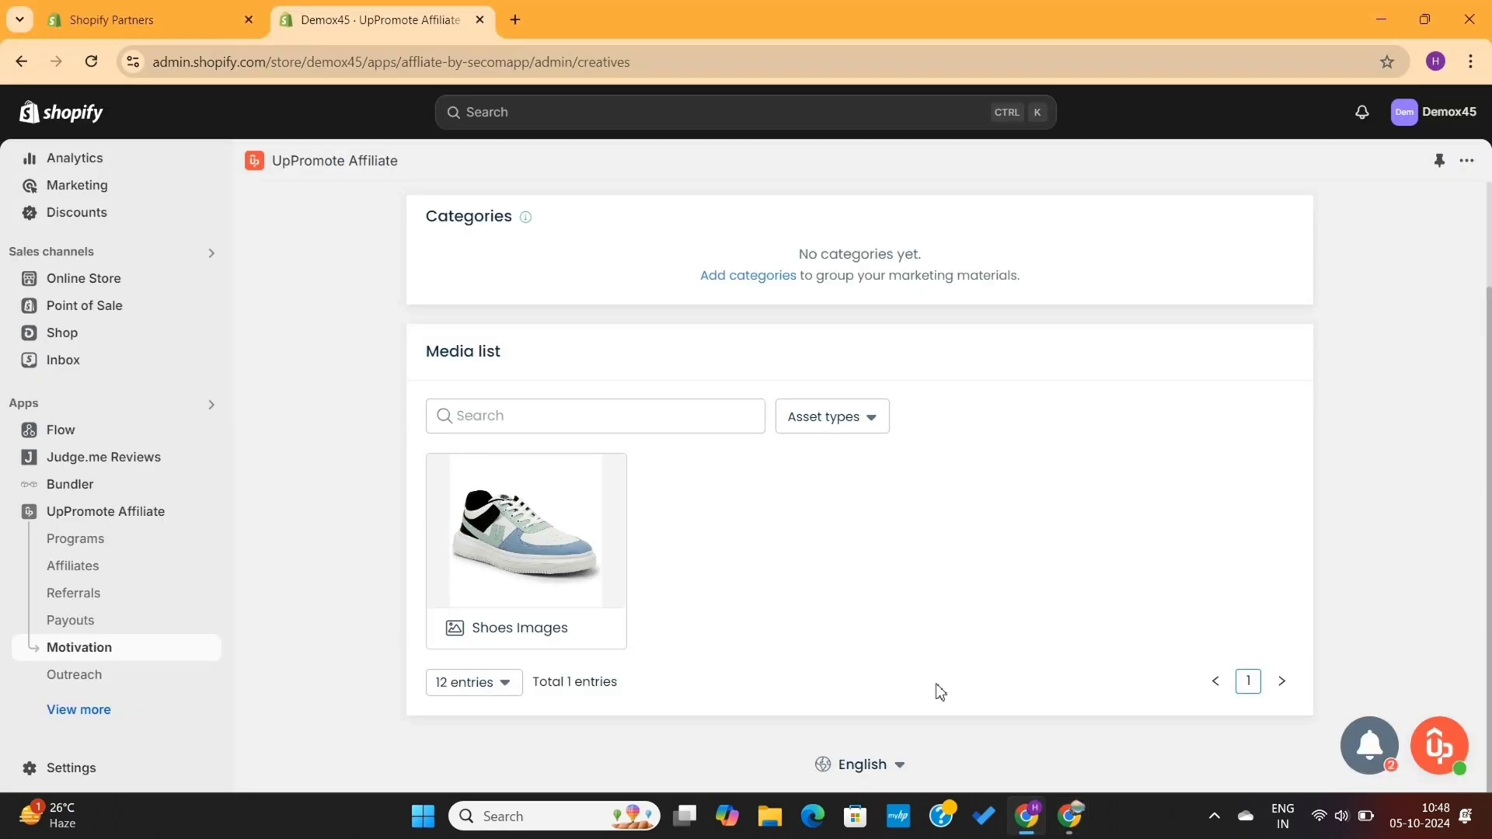
Start a new affiliate coupon from the Motivation page, assigned to the second affiliate
{"action": "left_click", "coordinate": [82, 649]}
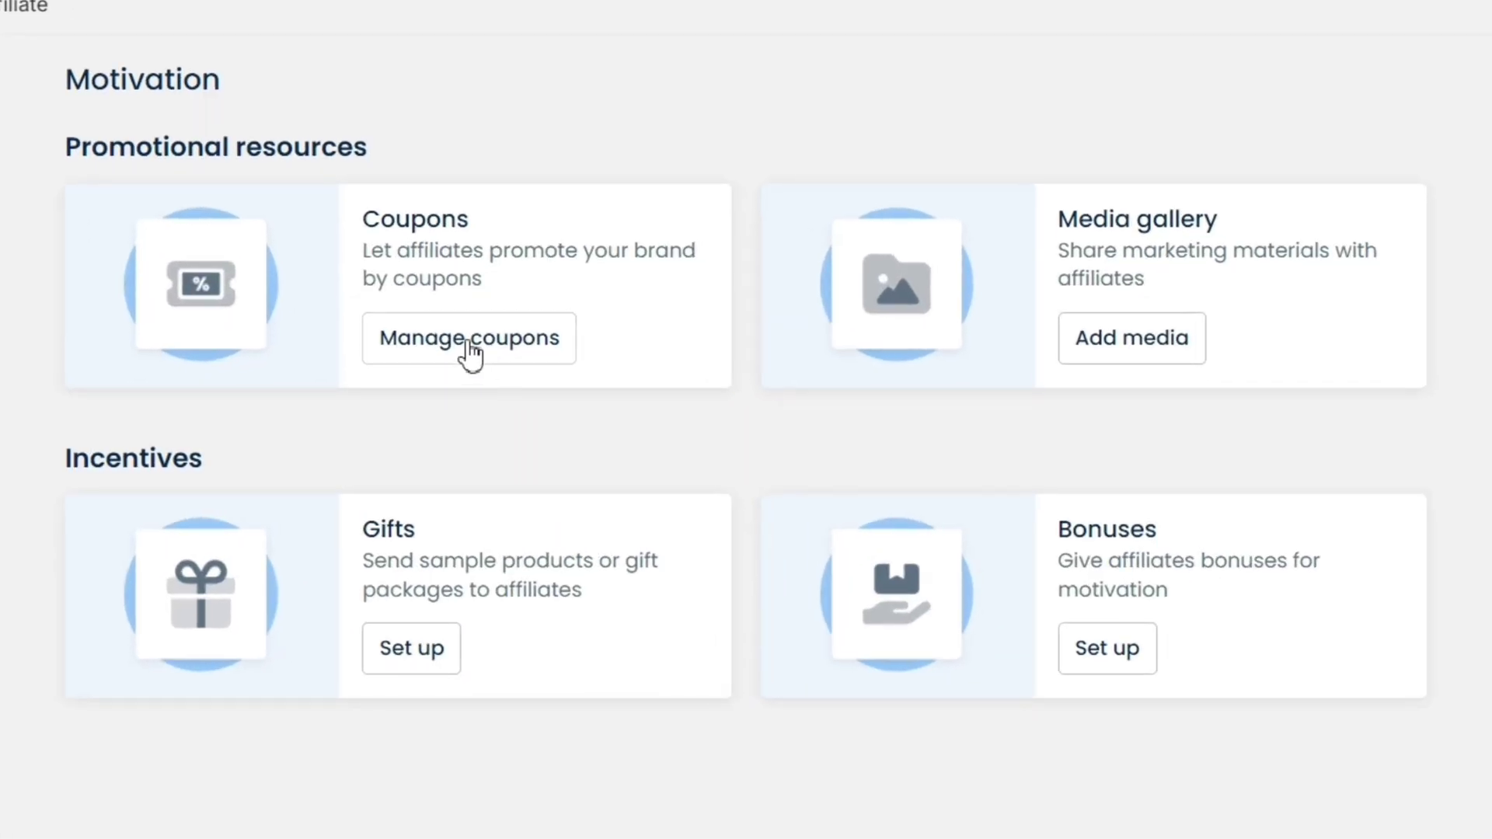
{"action": "left_click", "coordinate": [470, 346]}
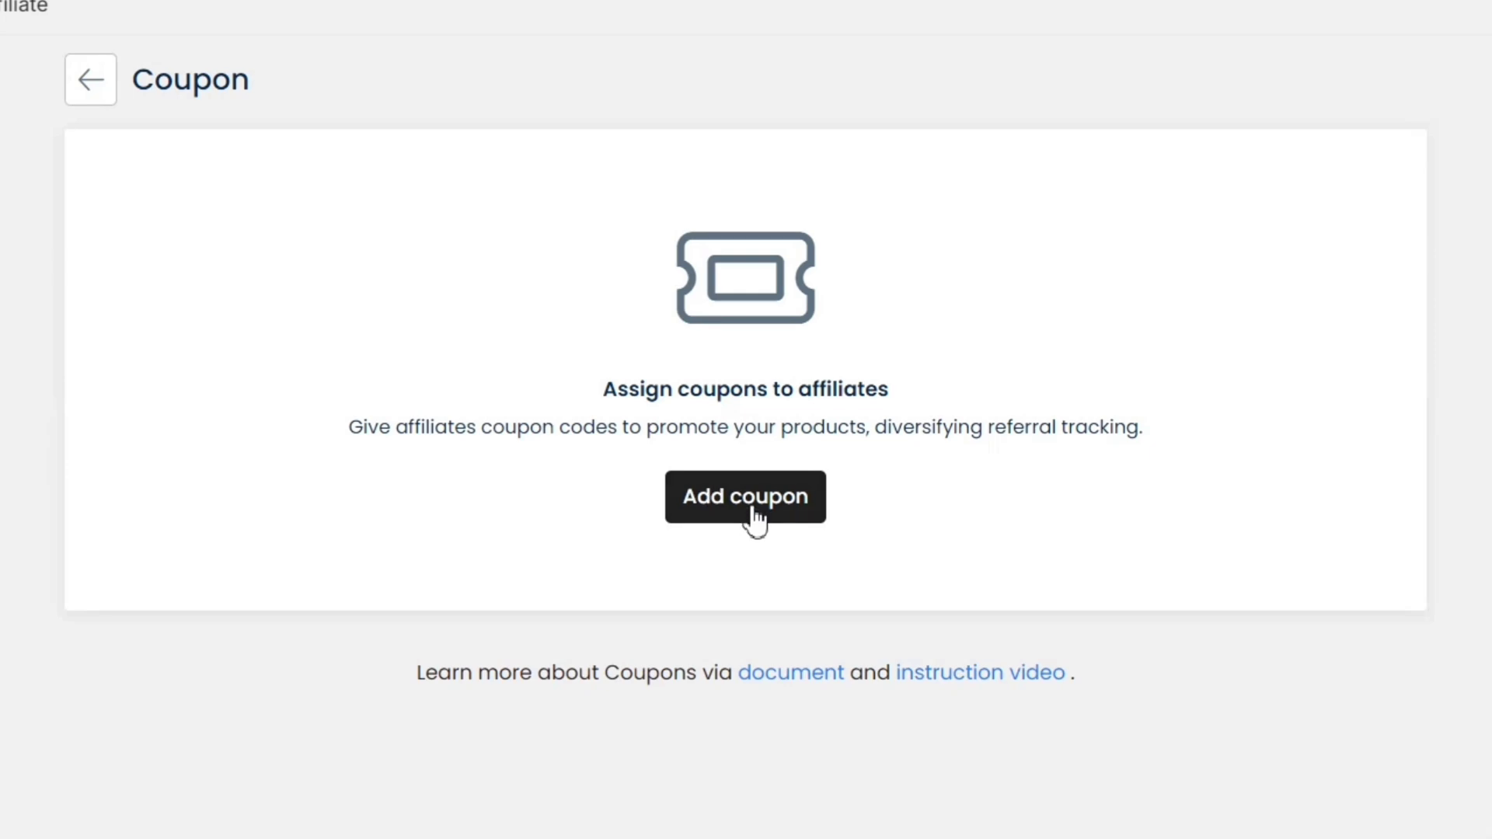
{"action": "left_click", "coordinate": [759, 514]}
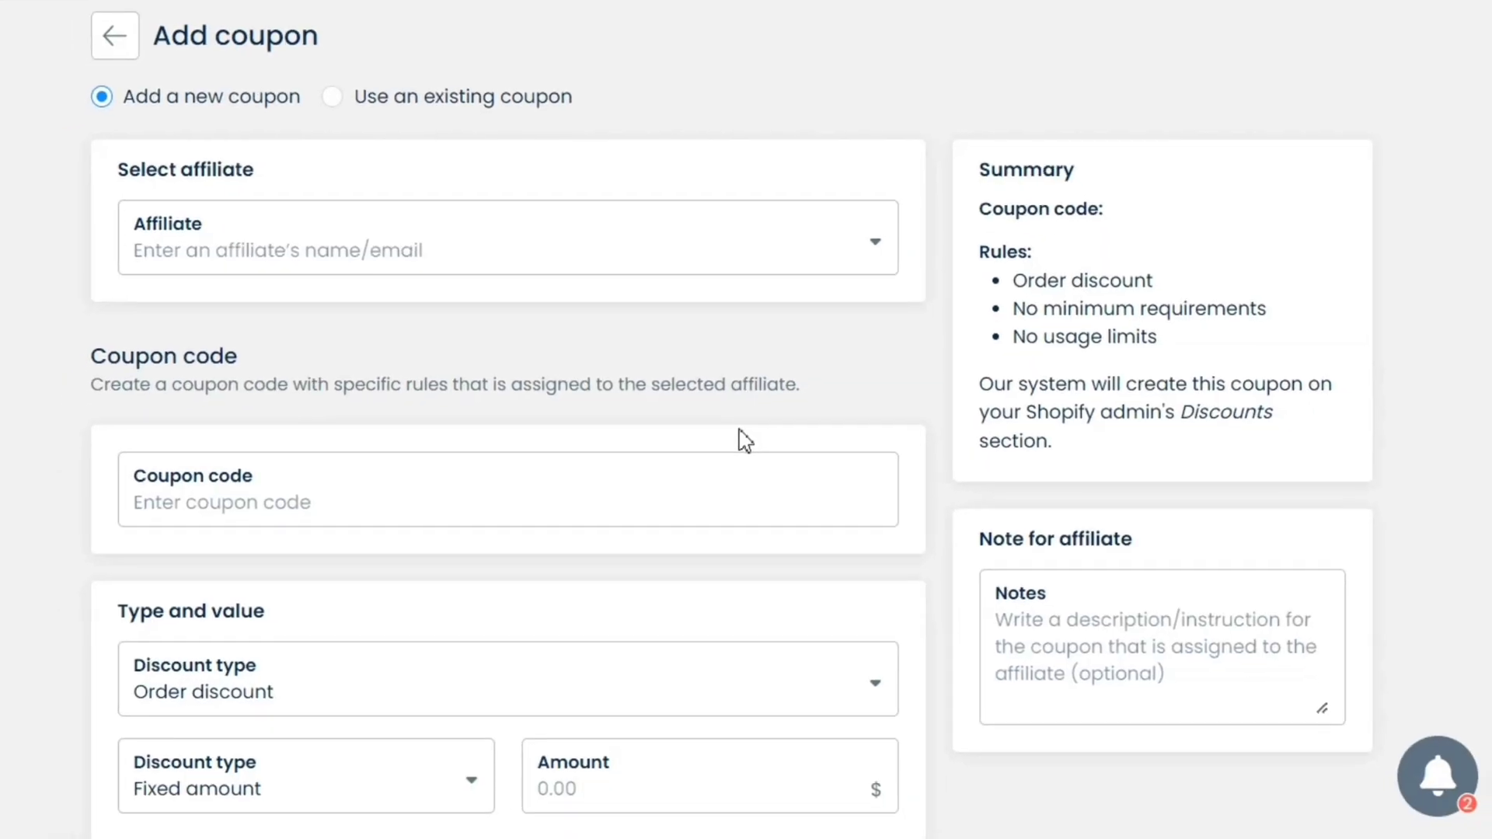
{"action": "left_click", "coordinate": [431, 259]}
{"action": "left_click", "coordinate": [410, 365]}
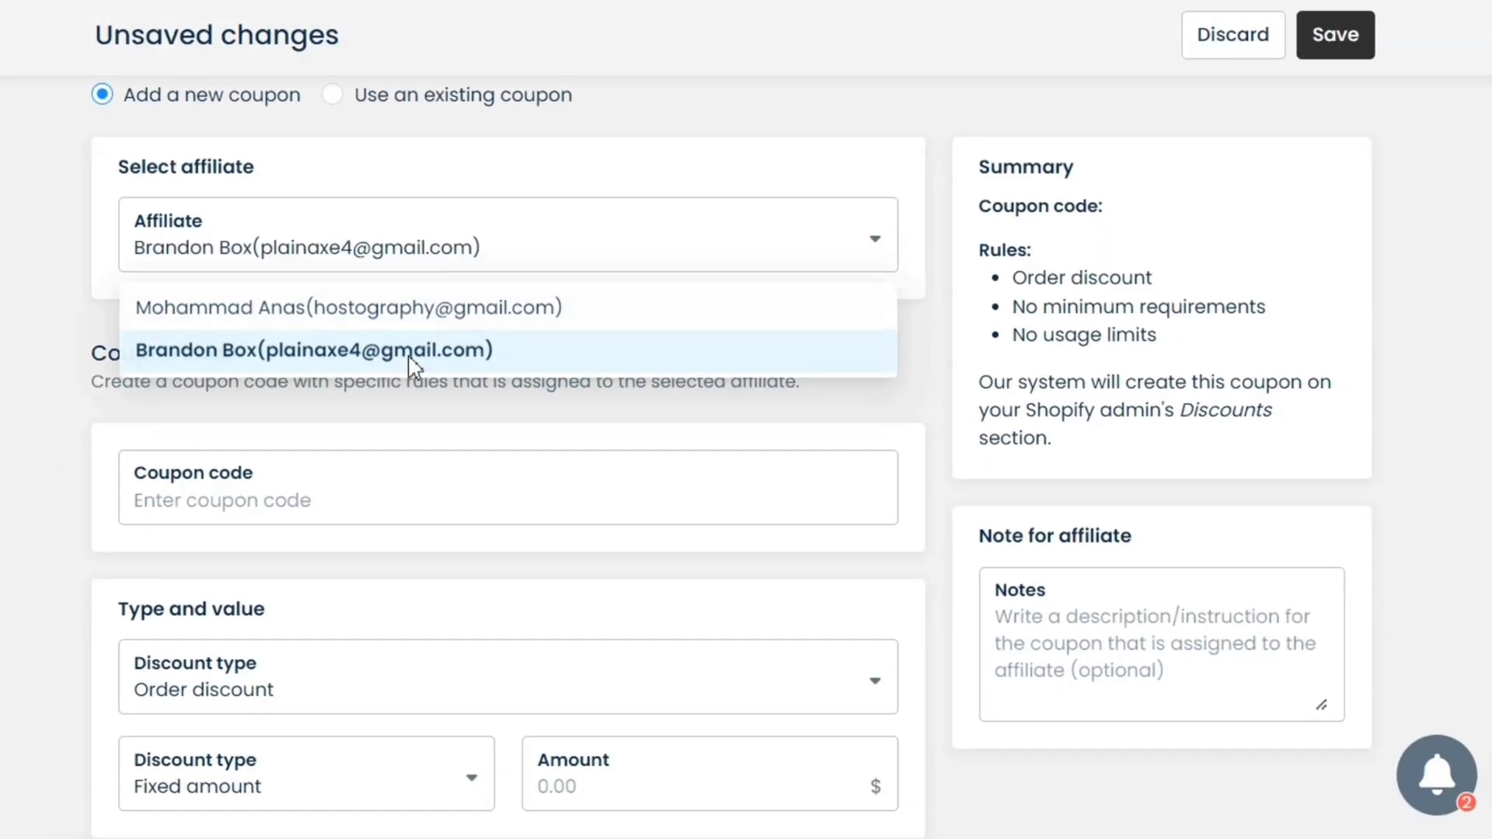
Give the coupon code SAVE10 as a Product discount with a fixed amount of 10
{"action": "scroll", "coordinate": [483, 369], "scroll_direction": "down", "scroll_amount": 1}
{"action": "left_click", "coordinate": [324, 440]}
{"action": "type", "text": "SAVE10"}
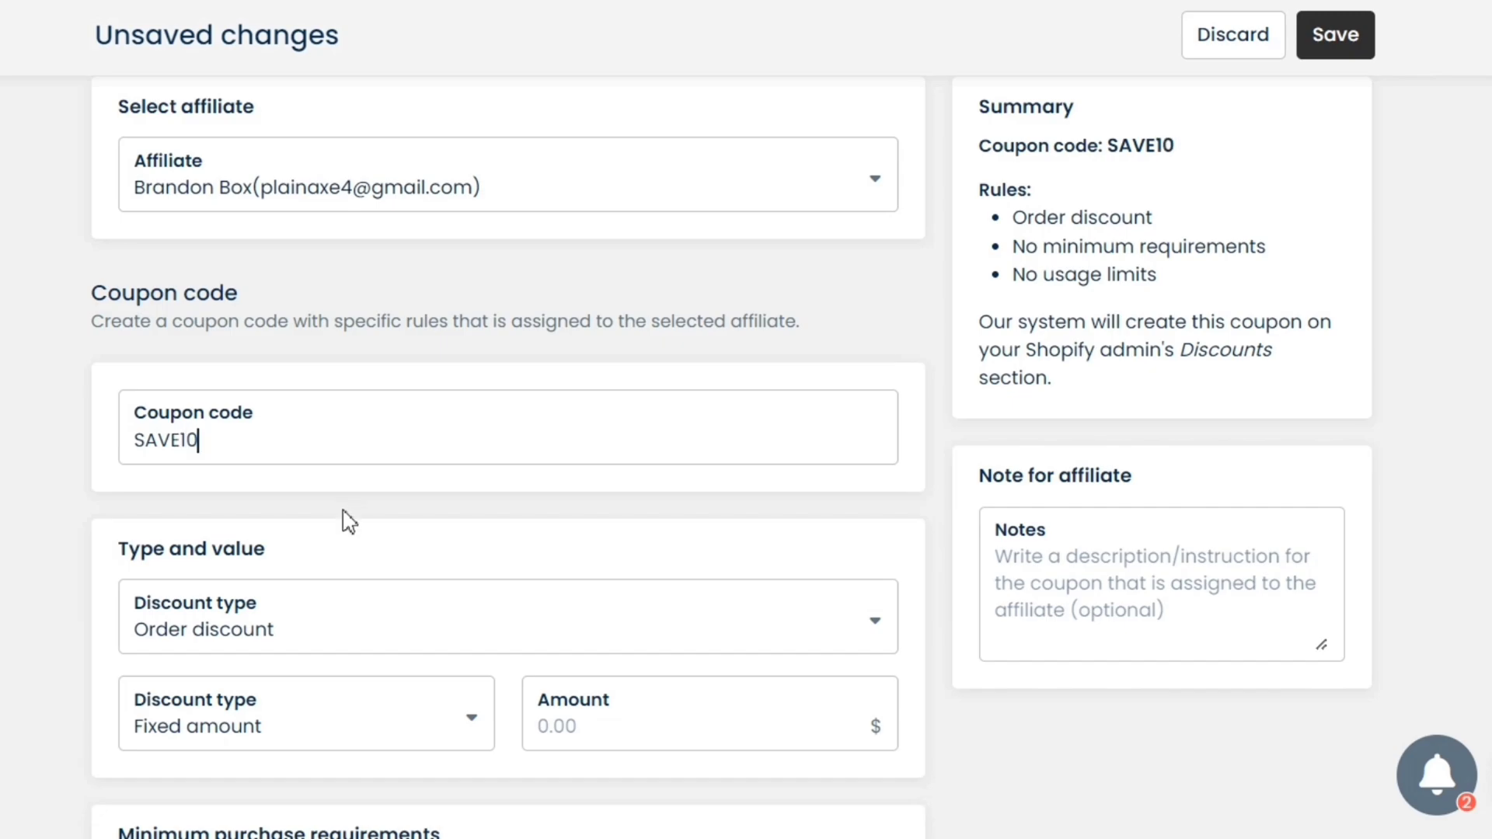
{"action": "scroll", "coordinate": [349, 521], "scroll_direction": "down", "scroll_amount": 1}
{"action": "left_click", "coordinate": [439, 578]}
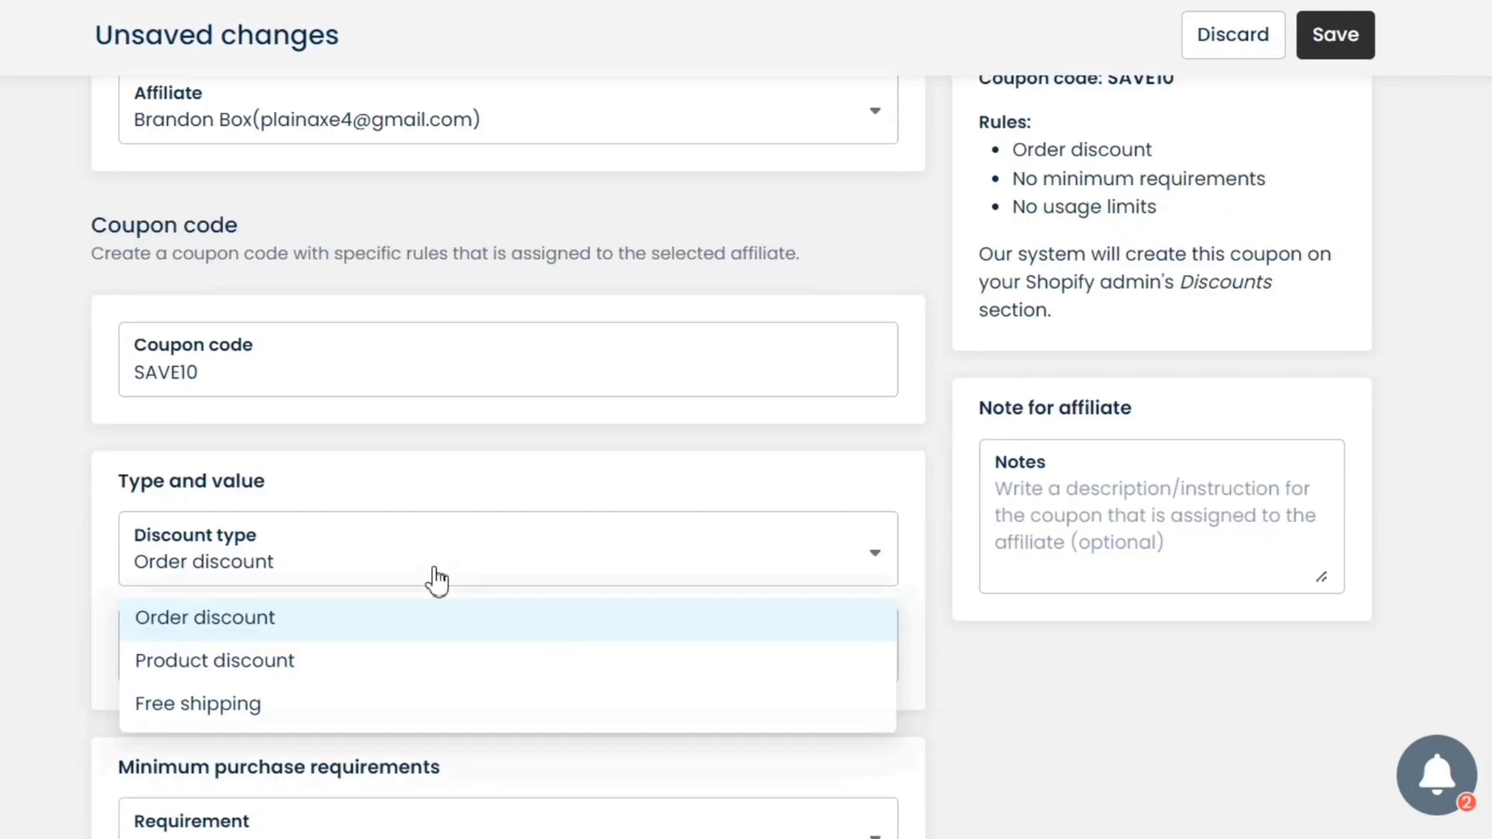
{"action": "left_click", "coordinate": [250, 707]}
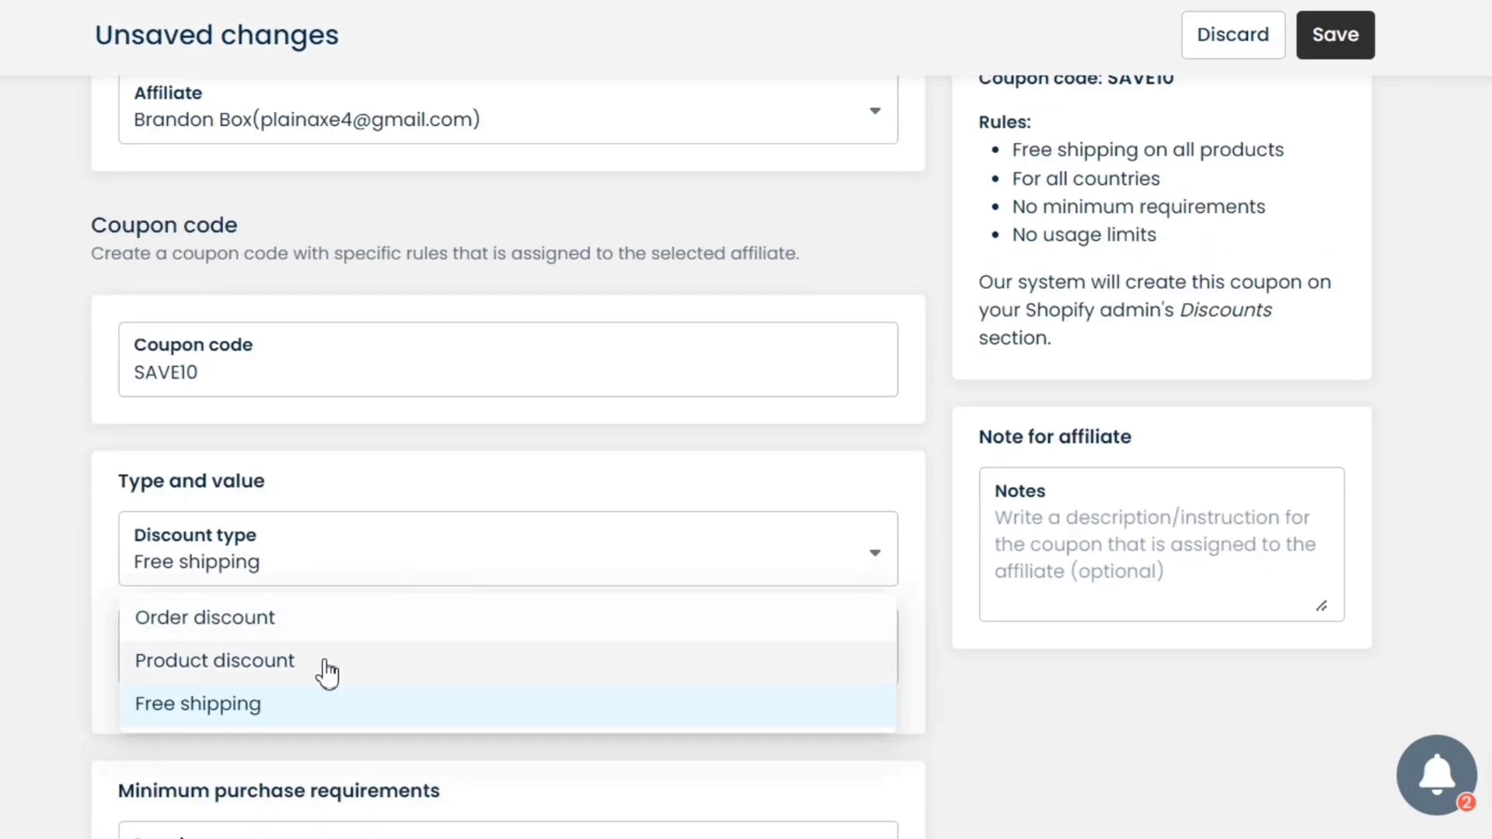
{"action": "left_click", "coordinate": [326, 662]}
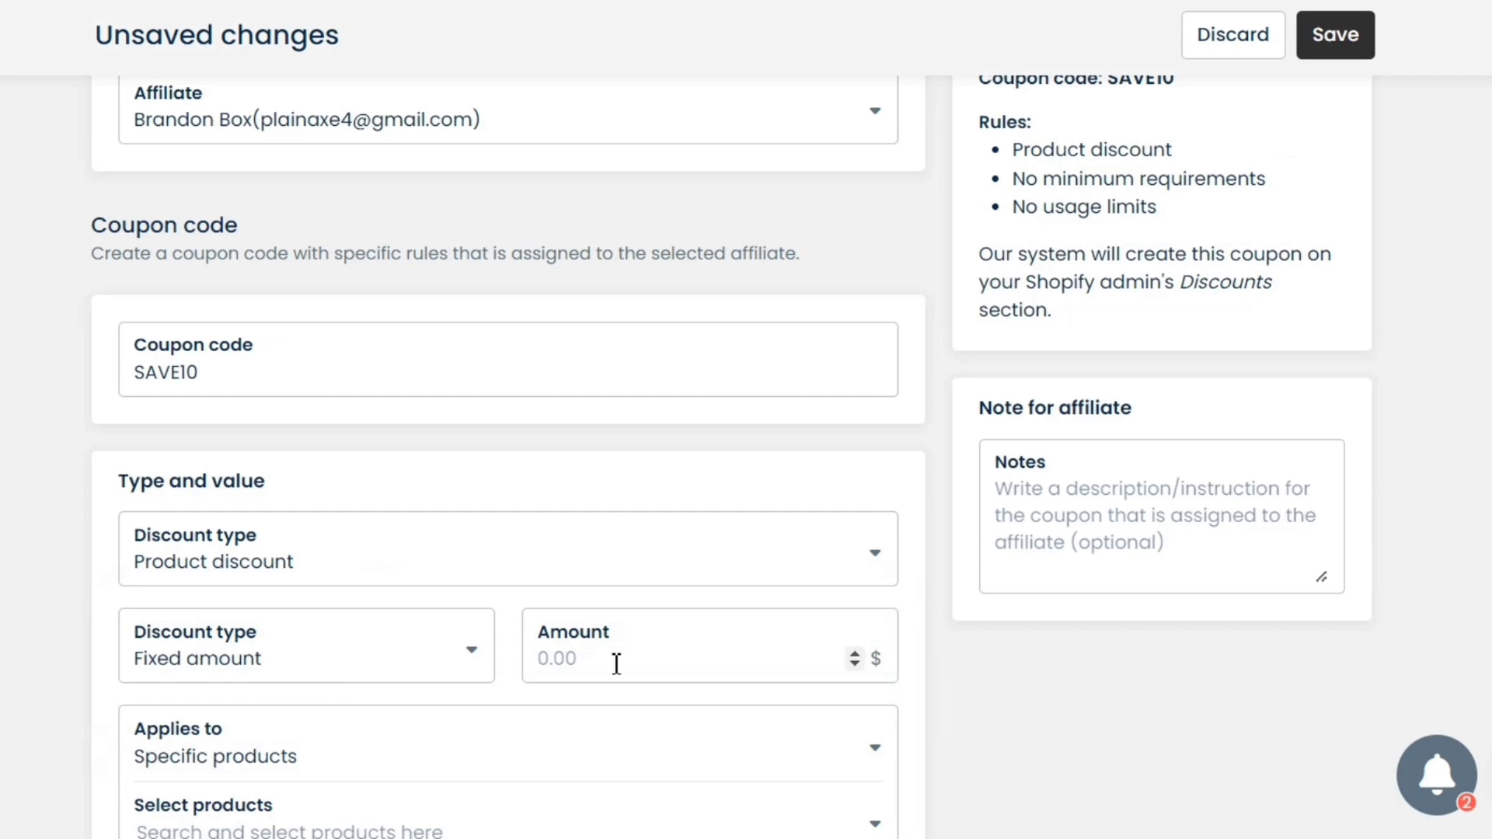
{"action": "left_click", "coordinate": [467, 659]}
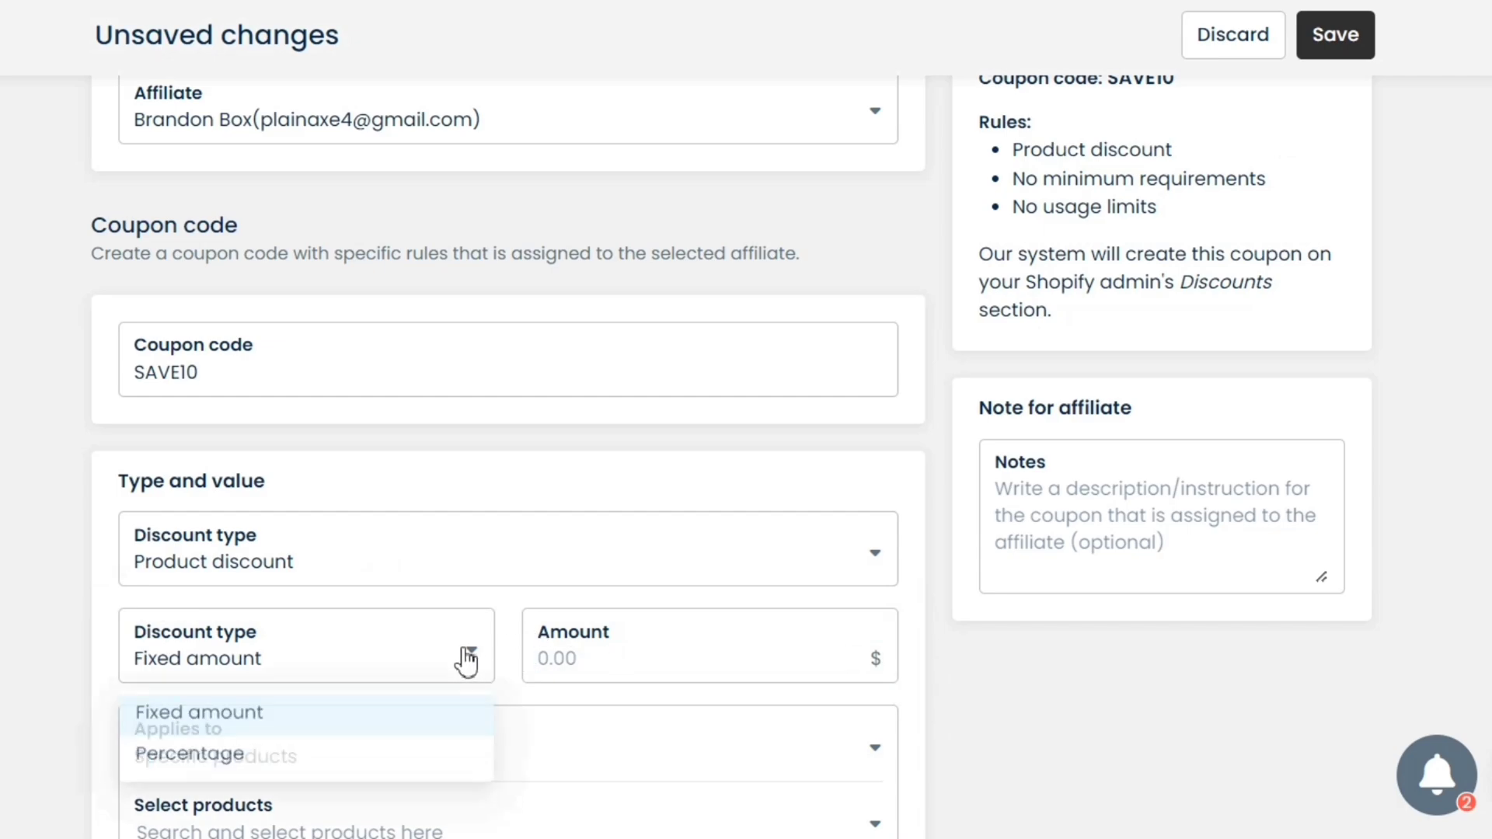
{"action": "left_click", "coordinate": [467, 659]}
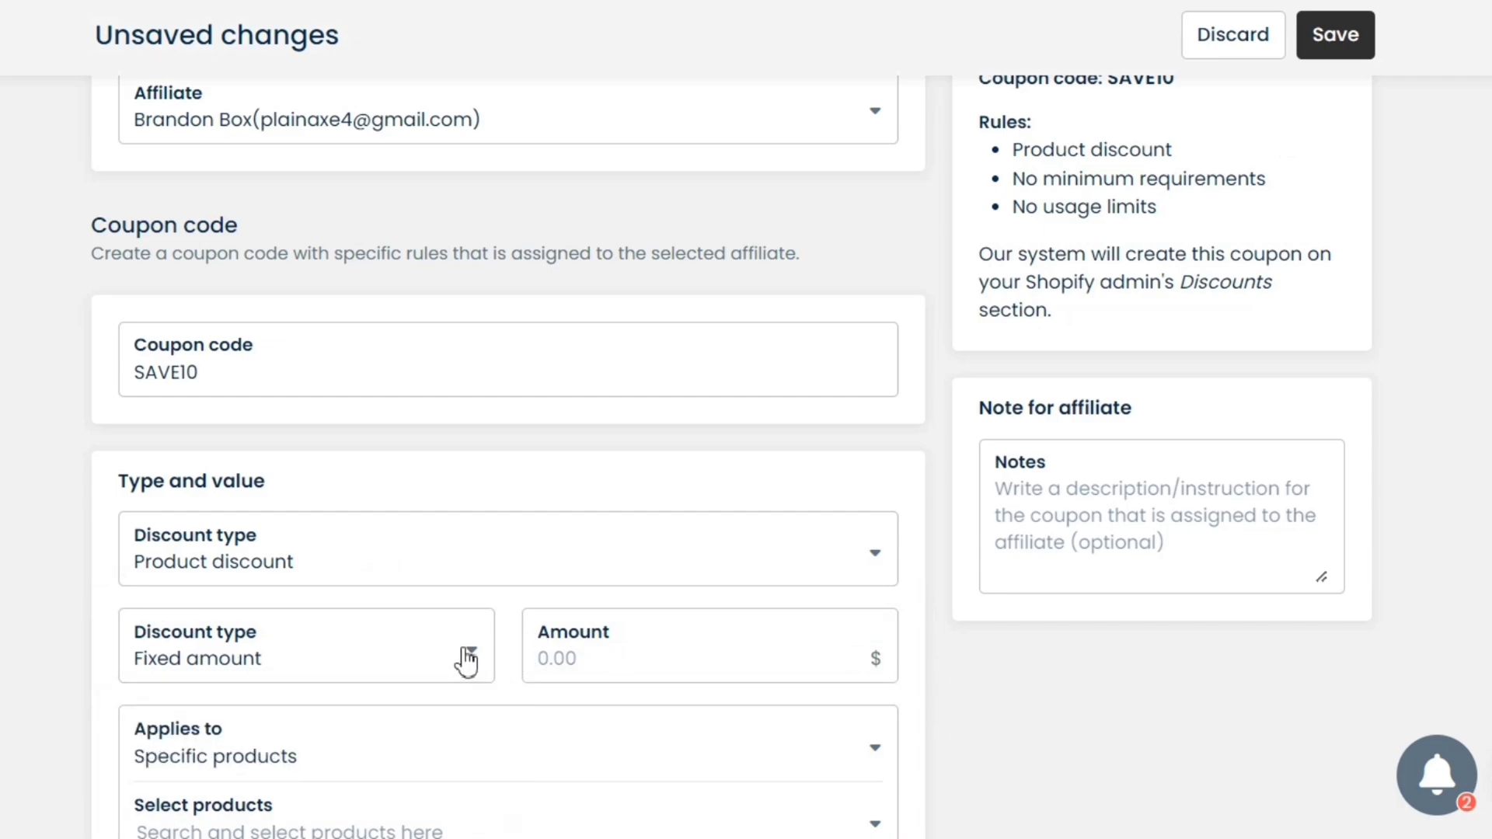
{"action": "left_click", "coordinate": [467, 659]}
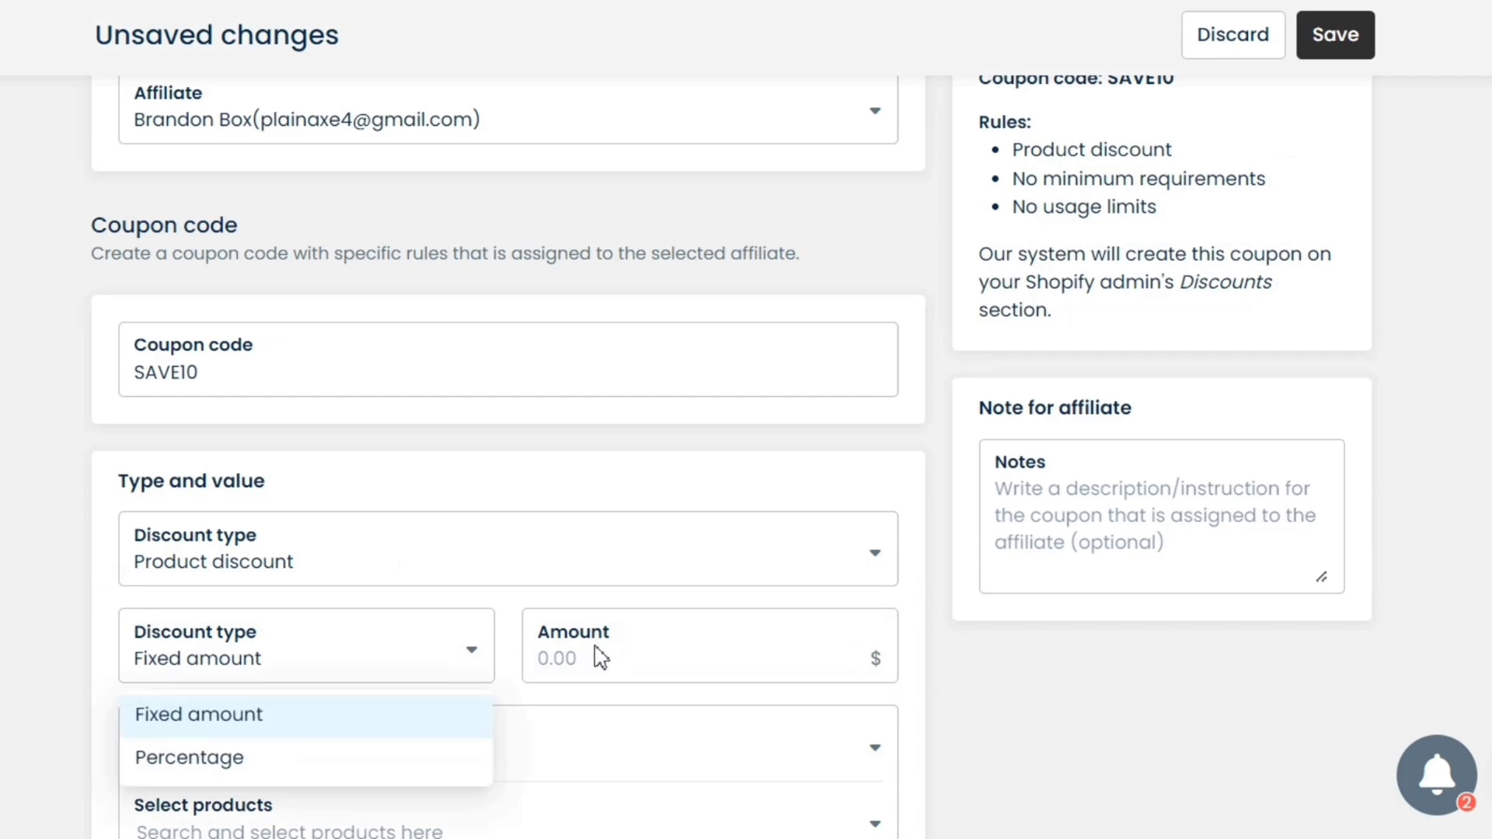
{"action": "left_click", "coordinate": [637, 670]}
{"action": "type", "text": "10"}
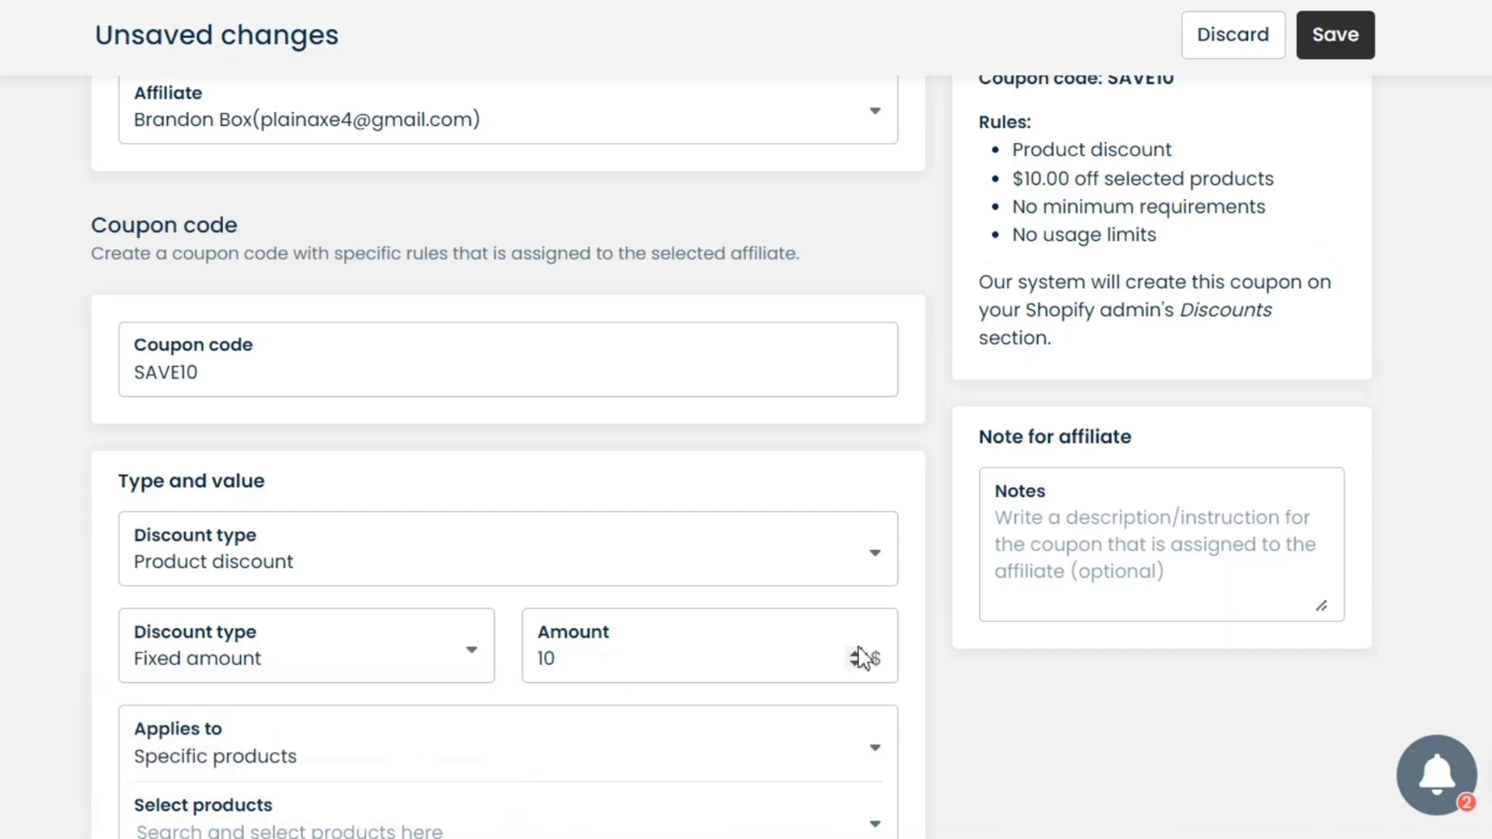
Apply it to the Blazers collection with no minimum and one use per customer, then save
{"action": "scroll", "coordinate": [613, 373], "scroll_direction": "down", "scroll_amount": 5}
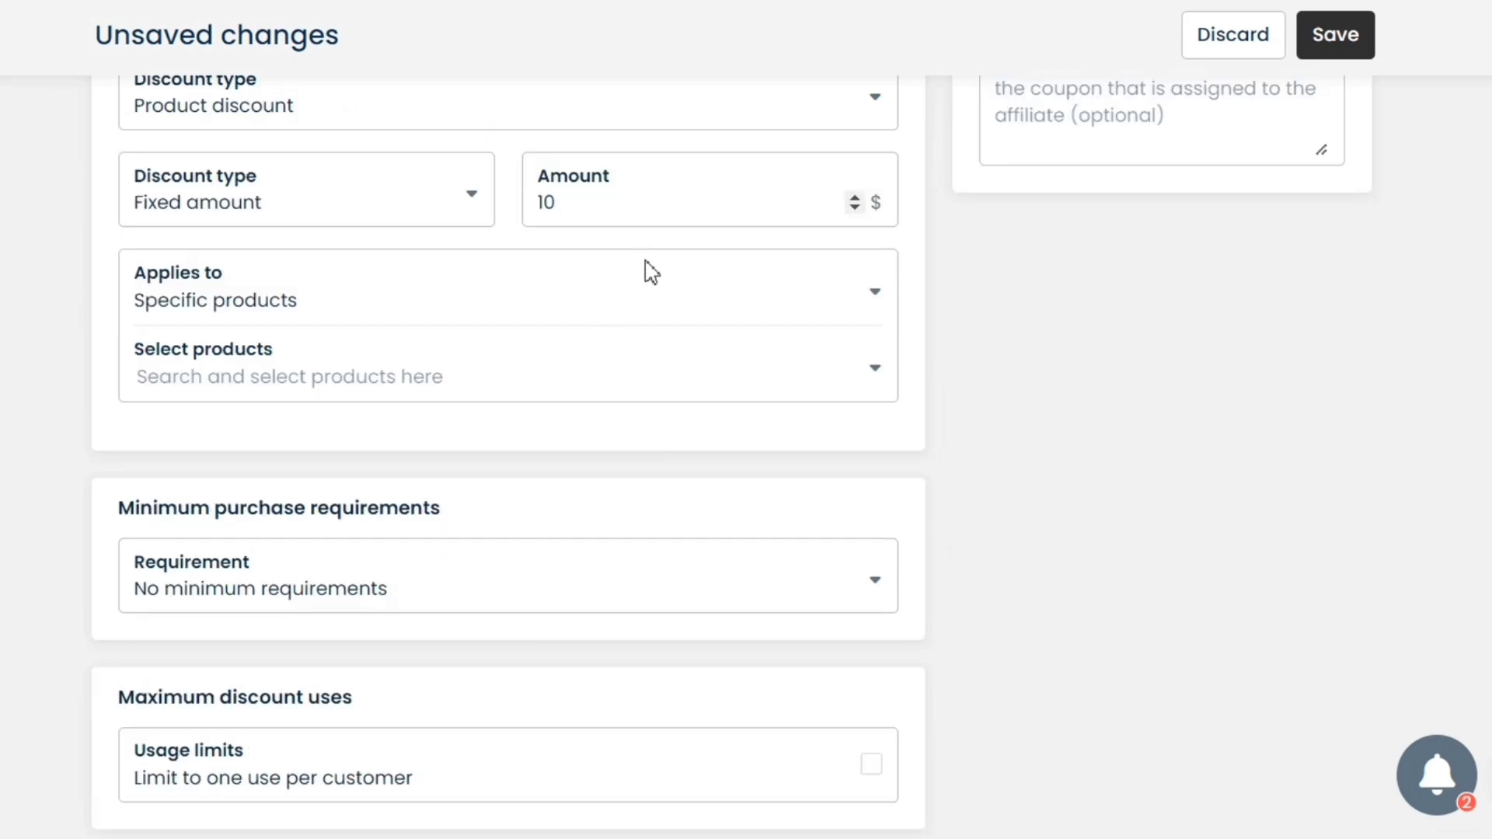
{"action": "left_click", "coordinate": [653, 305]}
{"action": "left_click", "coordinate": [652, 304]}
{"action": "left_click", "coordinate": [653, 304]}
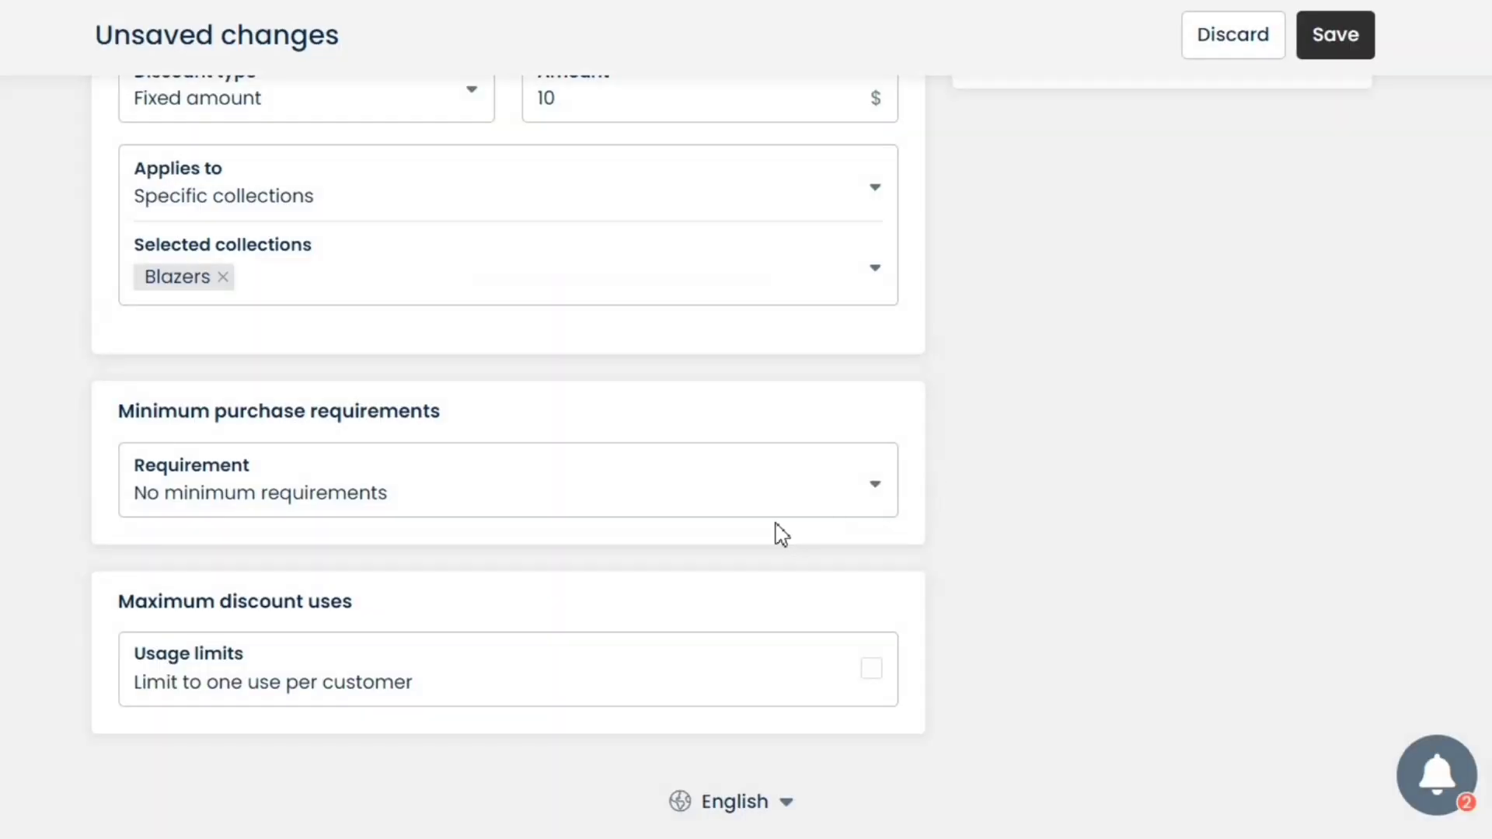
{"action": "left_click", "coordinate": [764, 515]}
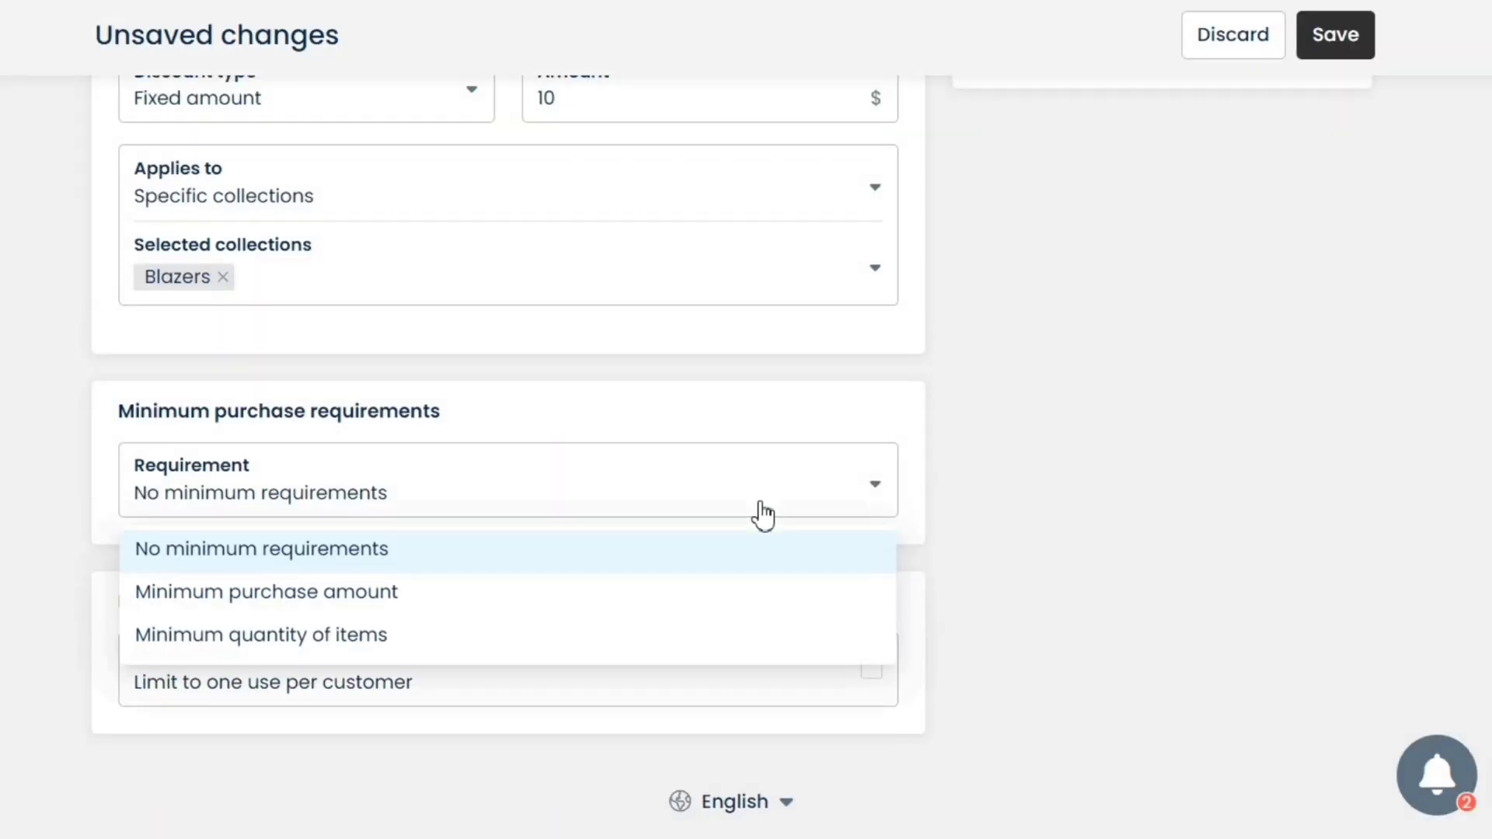
{"action": "left_click", "coordinate": [1038, 655]}
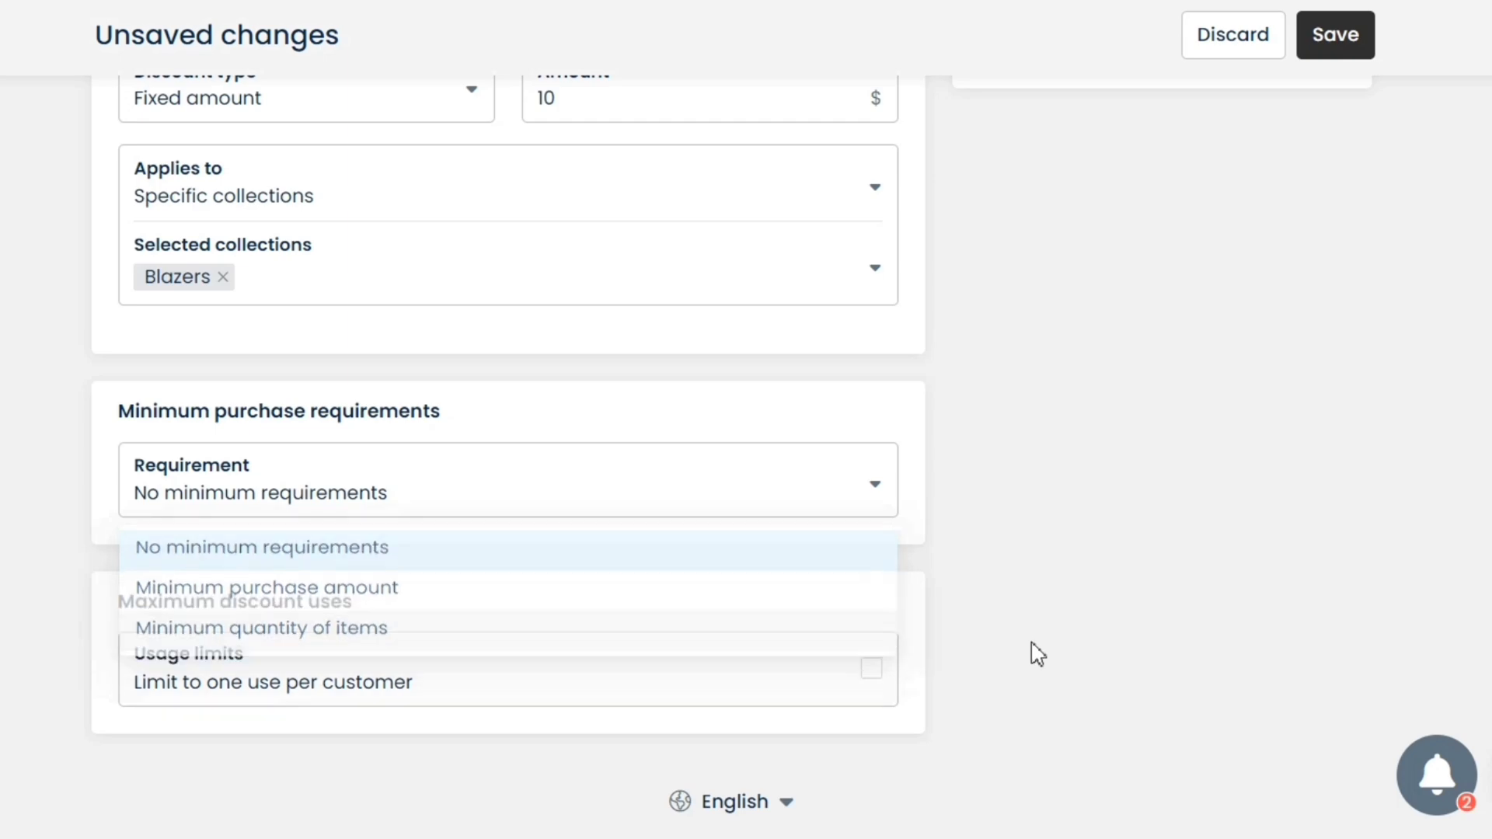
{"action": "left_click", "coordinate": [871, 670]}
{"action": "scroll", "coordinate": [1136, 204], "scroll_direction": "up", "scroll_amount": 4}
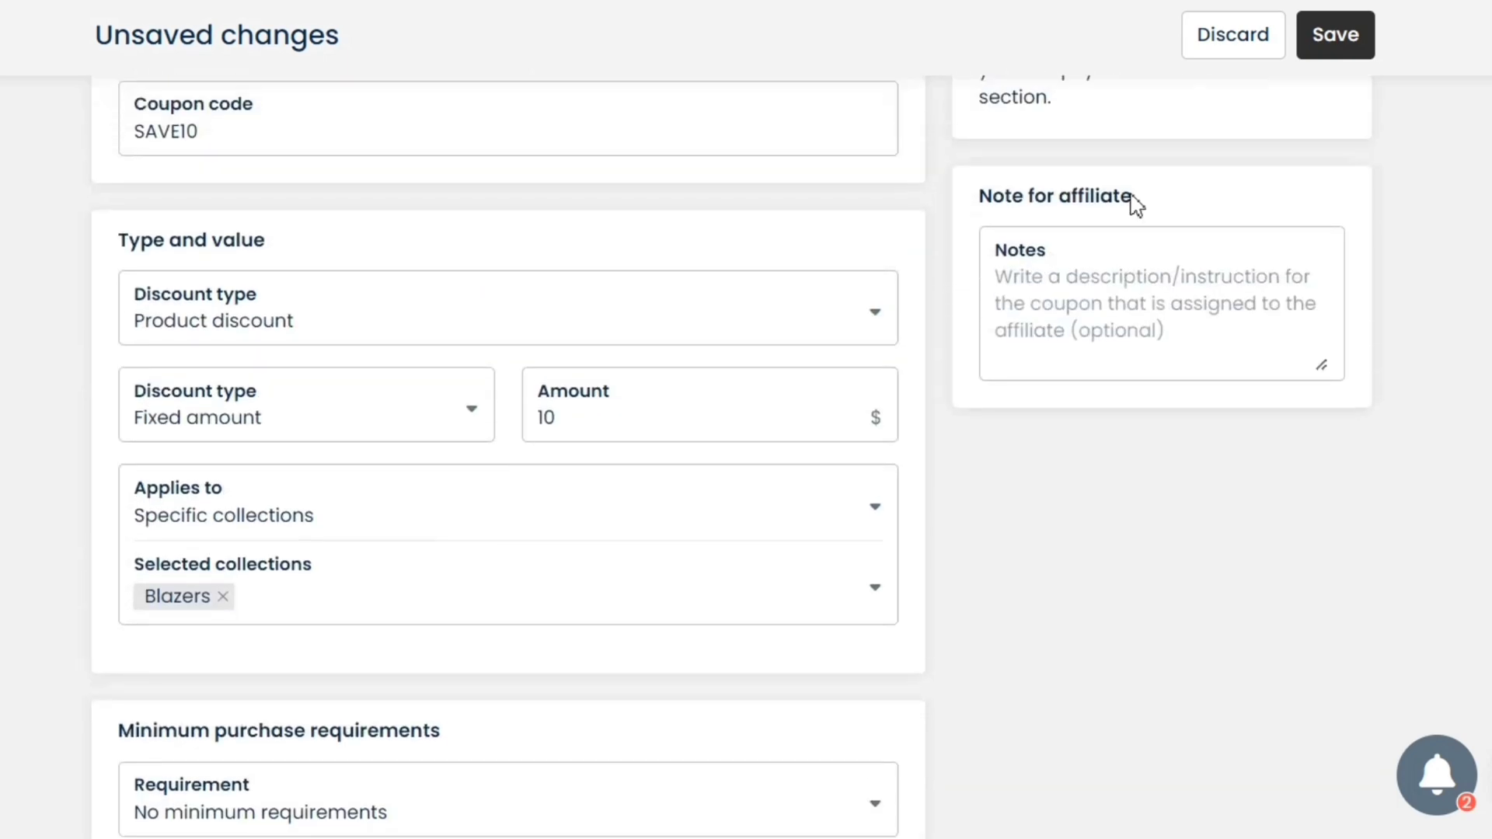
{"action": "left_click", "coordinate": [1312, 60]}
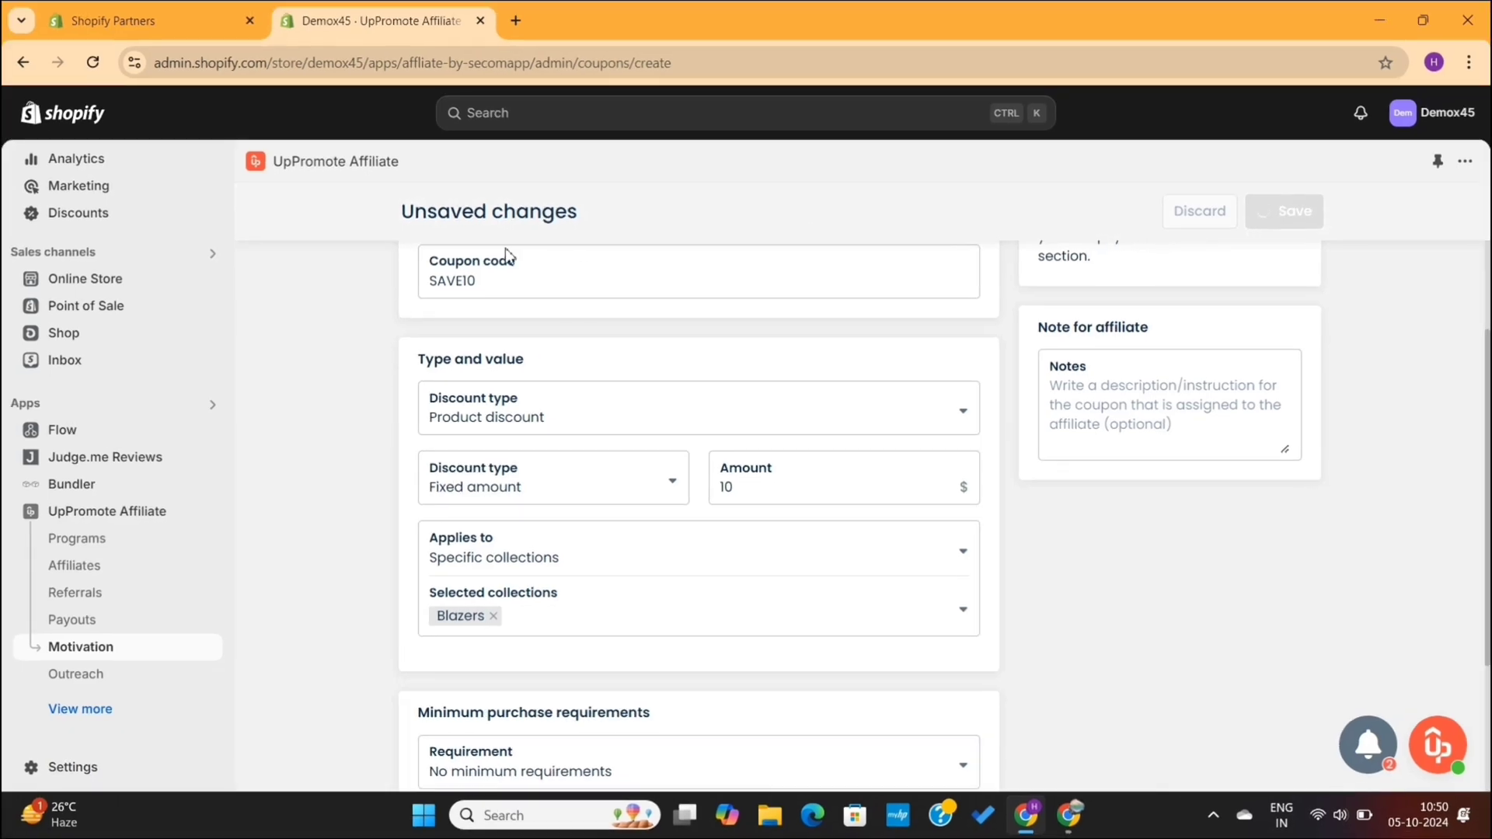
{"action": "key", "text": "alt+Tab"}
Confirm SAVE10 appears under Affiliate coupon on the portal dashboard, then return to Shopify admin
{"action": "left_click", "coordinate": [118, 257]}
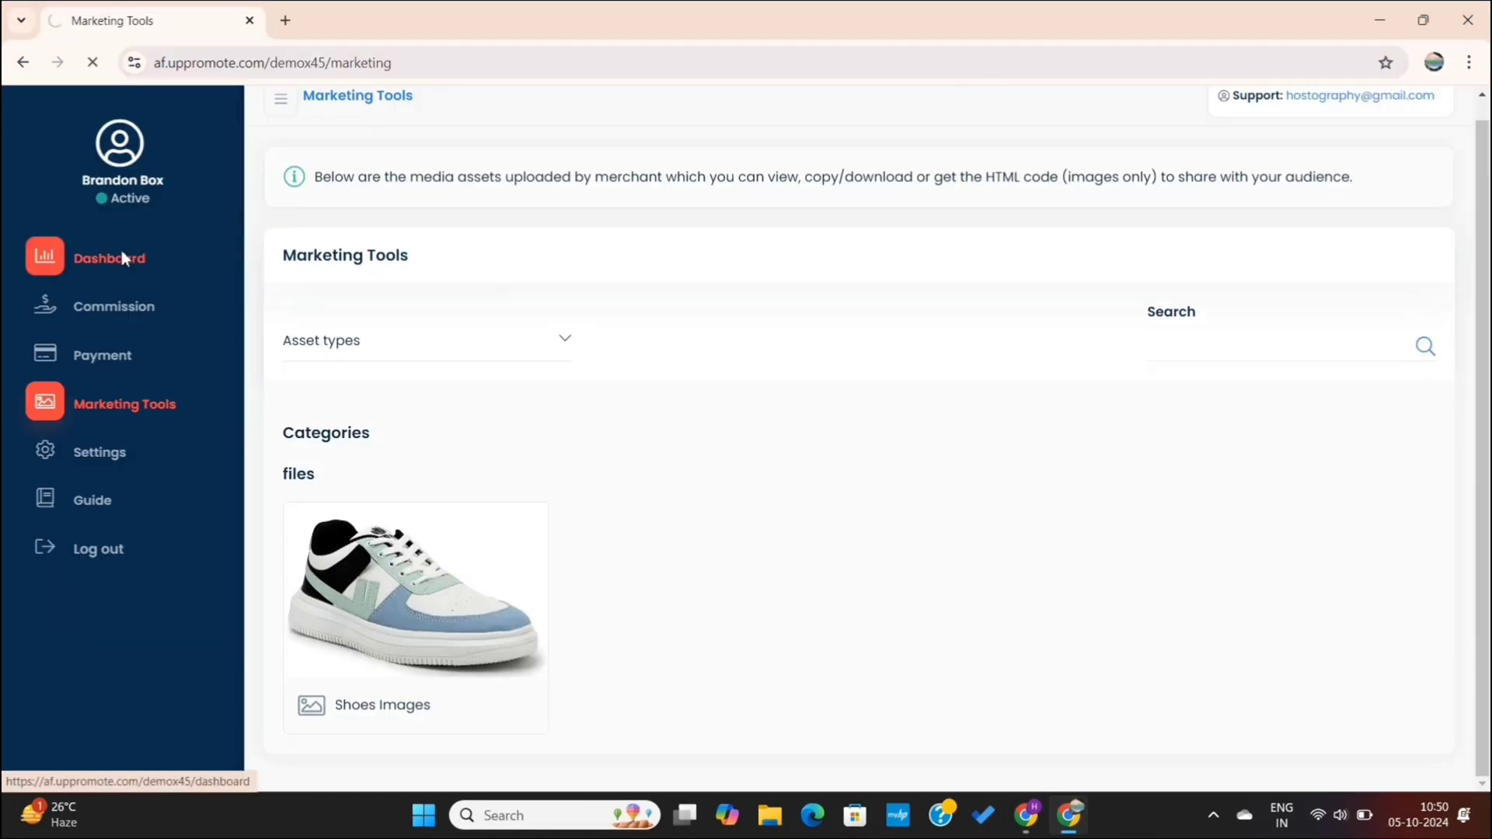
{"action": "scroll", "coordinate": [471, 342], "scroll_direction": "down", "scroll_amount": 5}
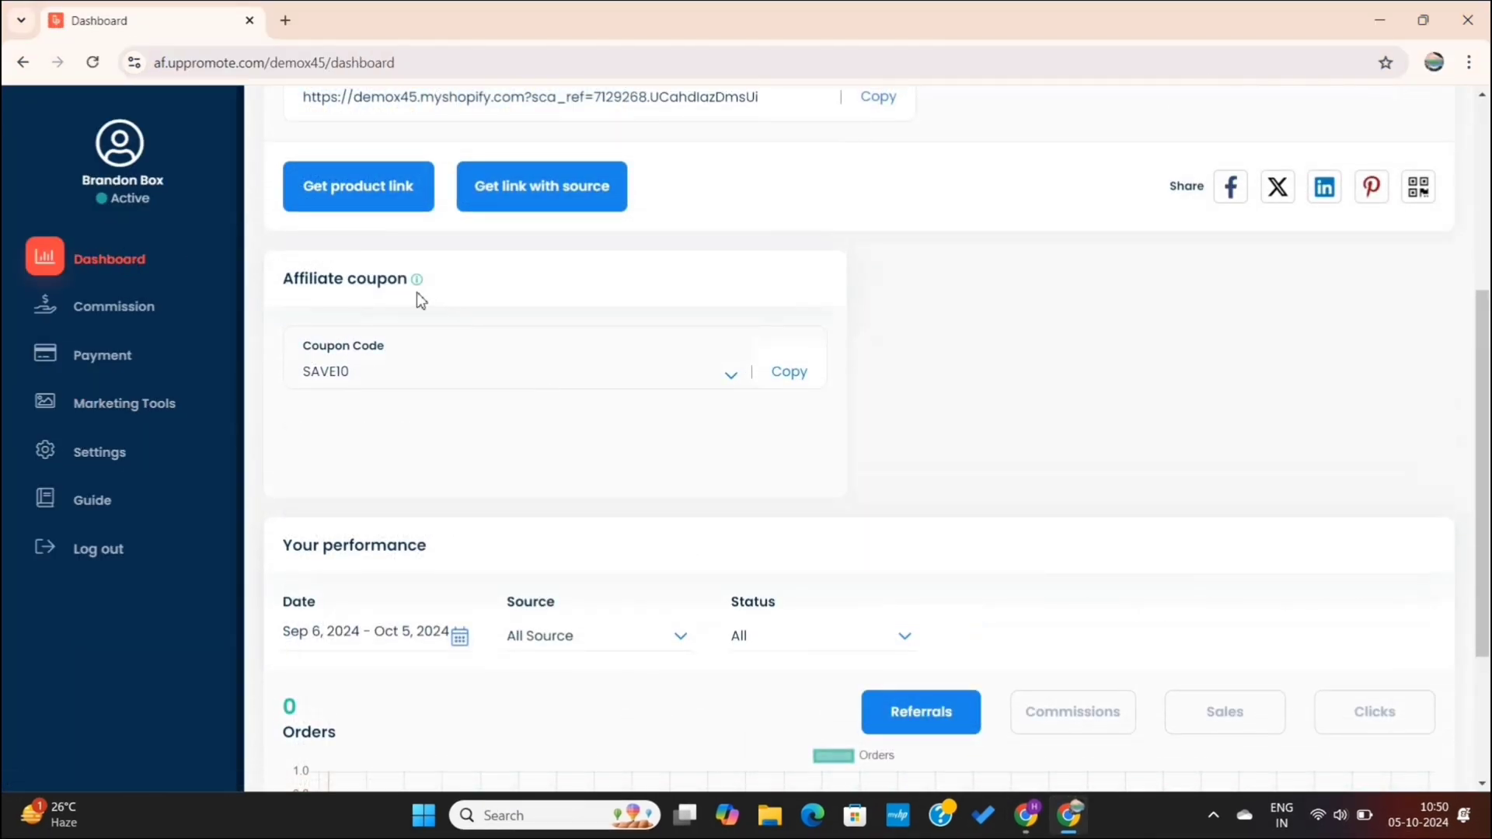
{"action": "triple_click", "coordinate": [386, 285]}
{"action": "key", "text": "alt+Tab"}
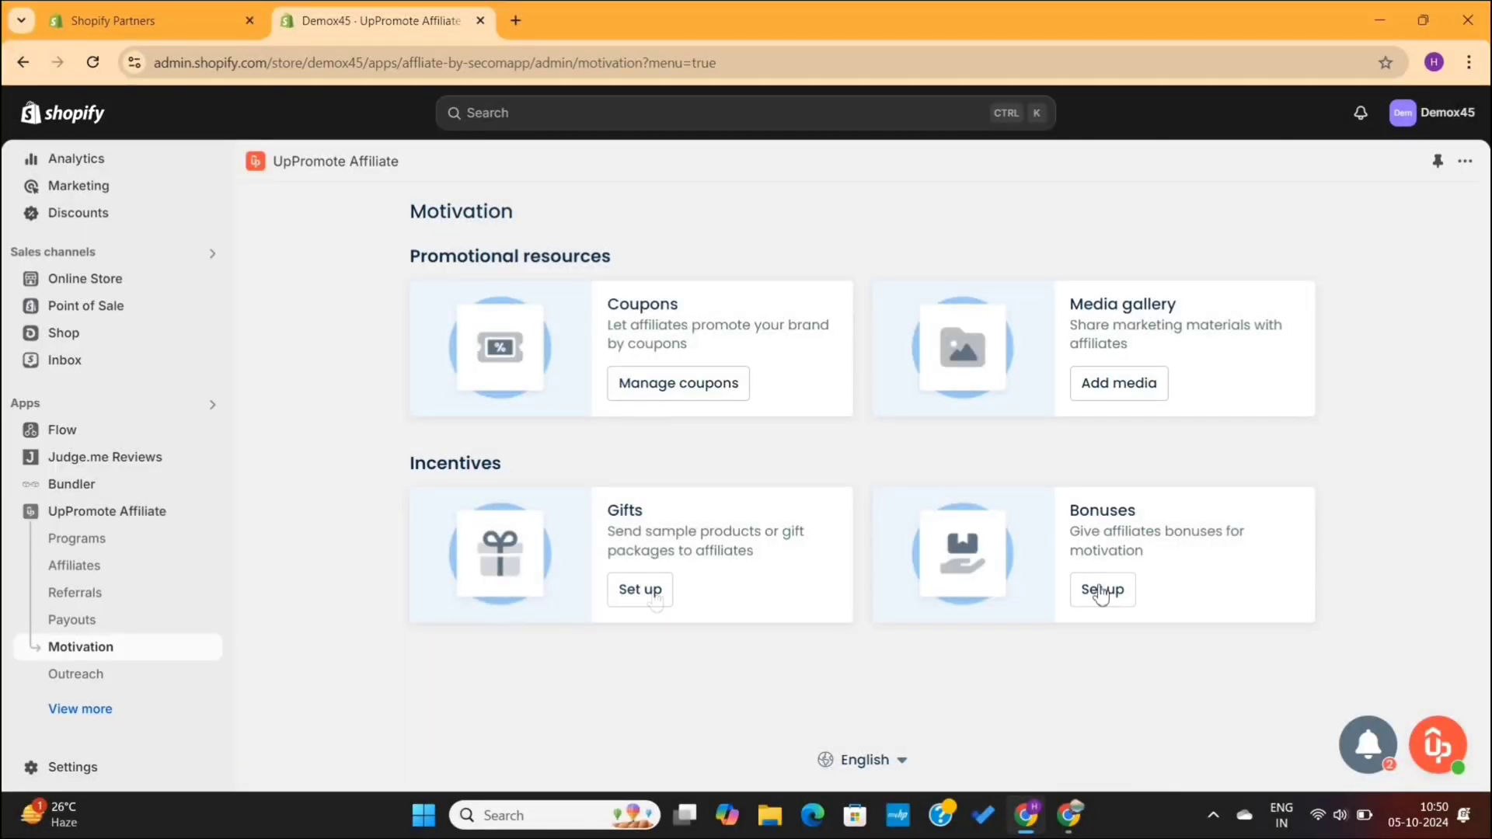
Browse the Outreach and Analytics pages, then scroll Settings to the brand and 30-day cookie options
{"action": "left_click", "coordinate": [143, 682]}
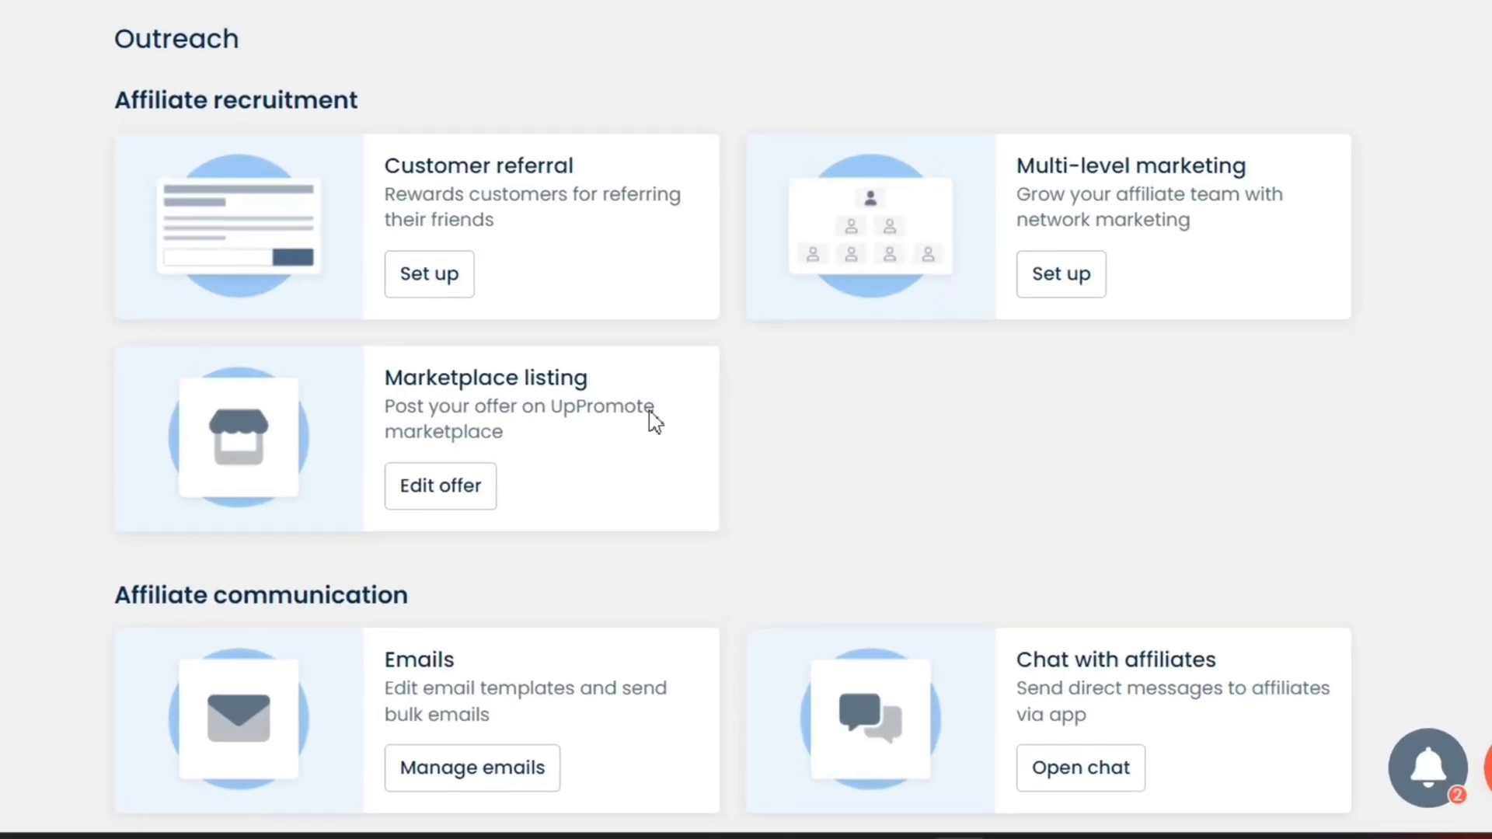
{"action": "scroll", "coordinate": [583, 453], "scroll_direction": "down", "scroll_amount": 2}
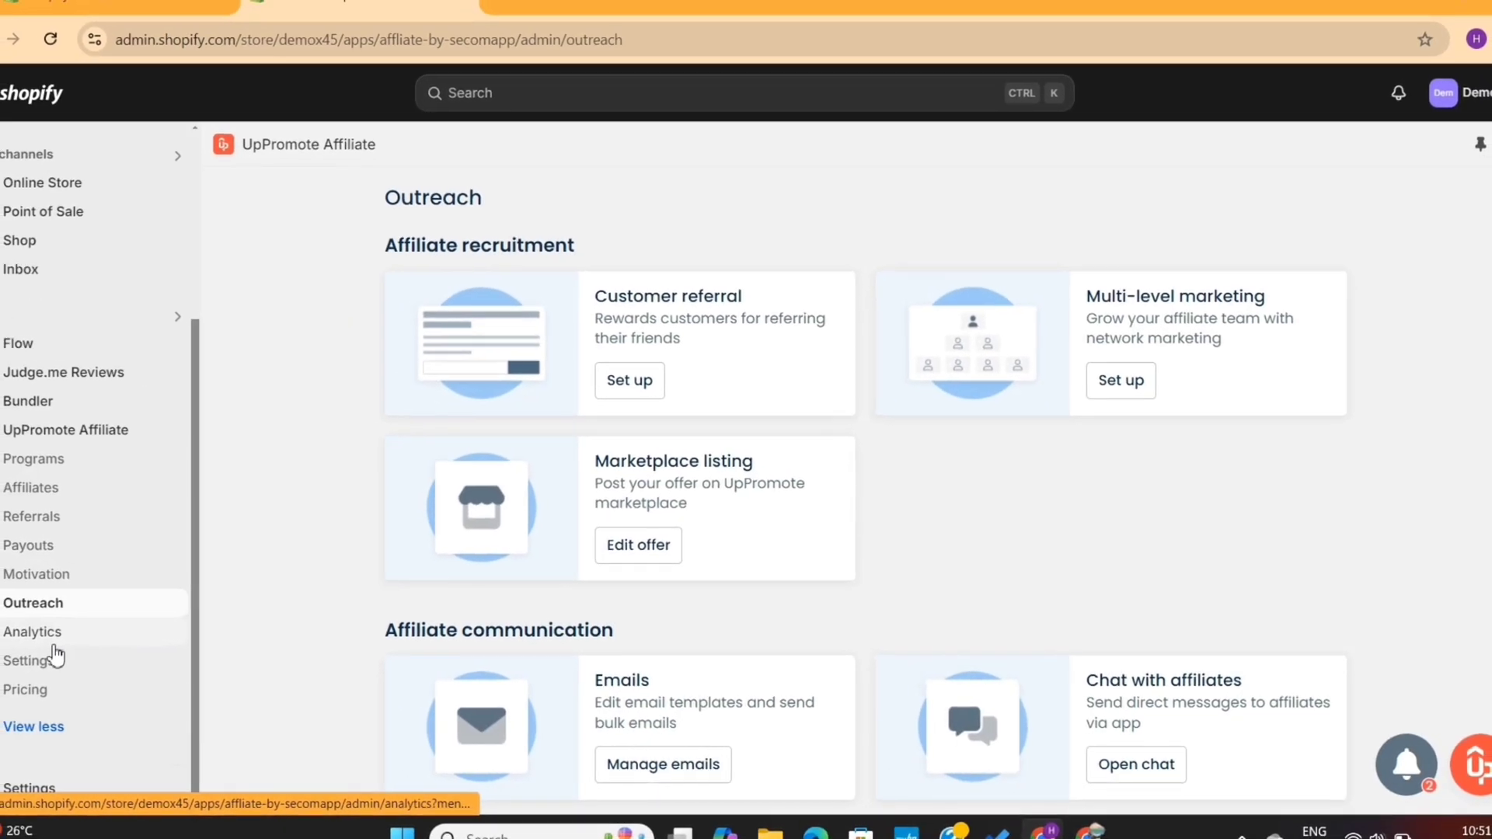
{"action": "left_click", "coordinate": [59, 631]}
{"action": "scroll", "coordinate": [410, 583], "scroll_direction": "down", "scroll_amount": 6}
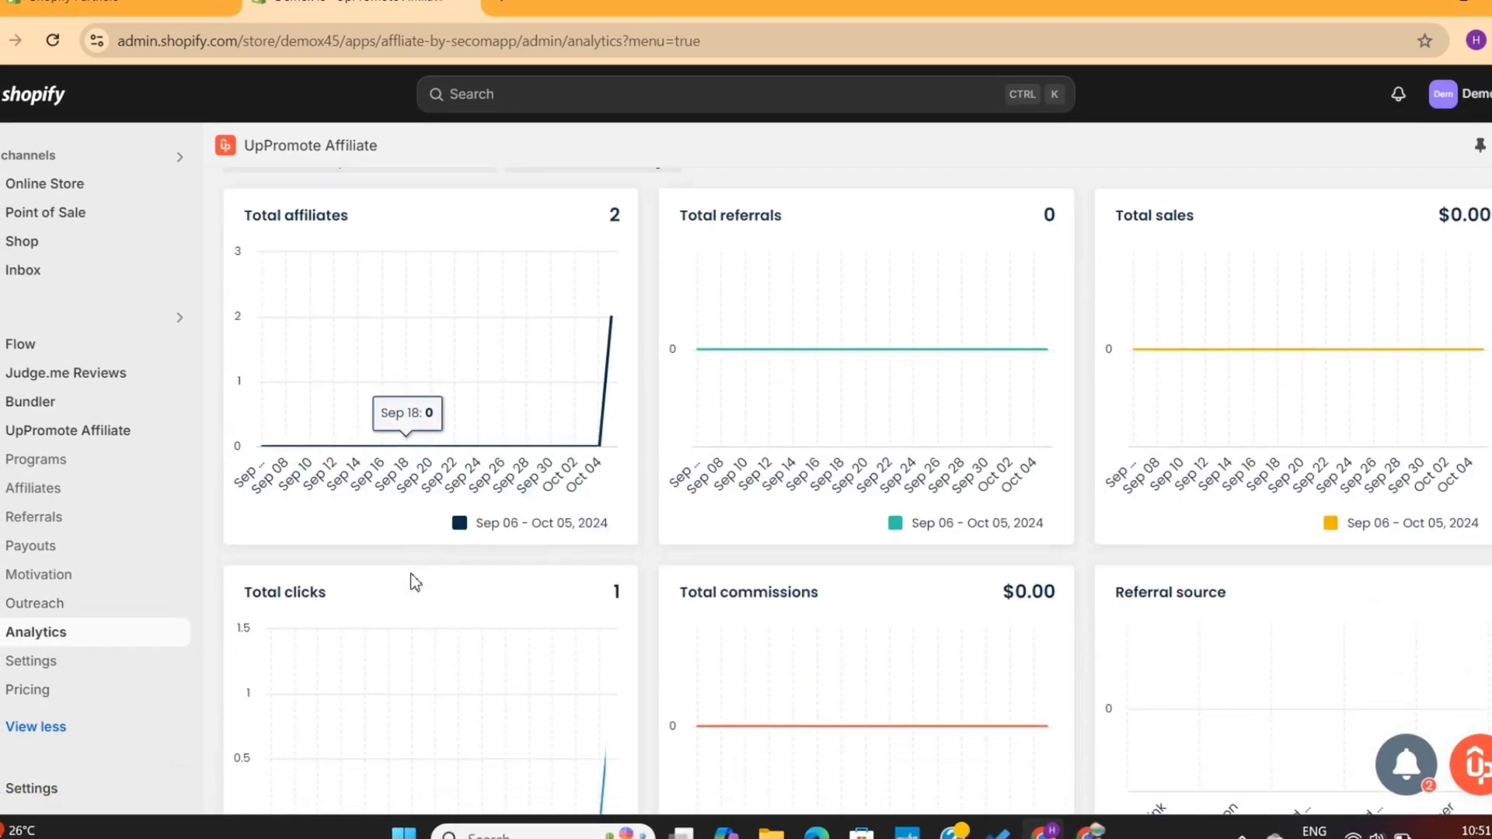
{"action": "left_click", "coordinate": [113, 655]}
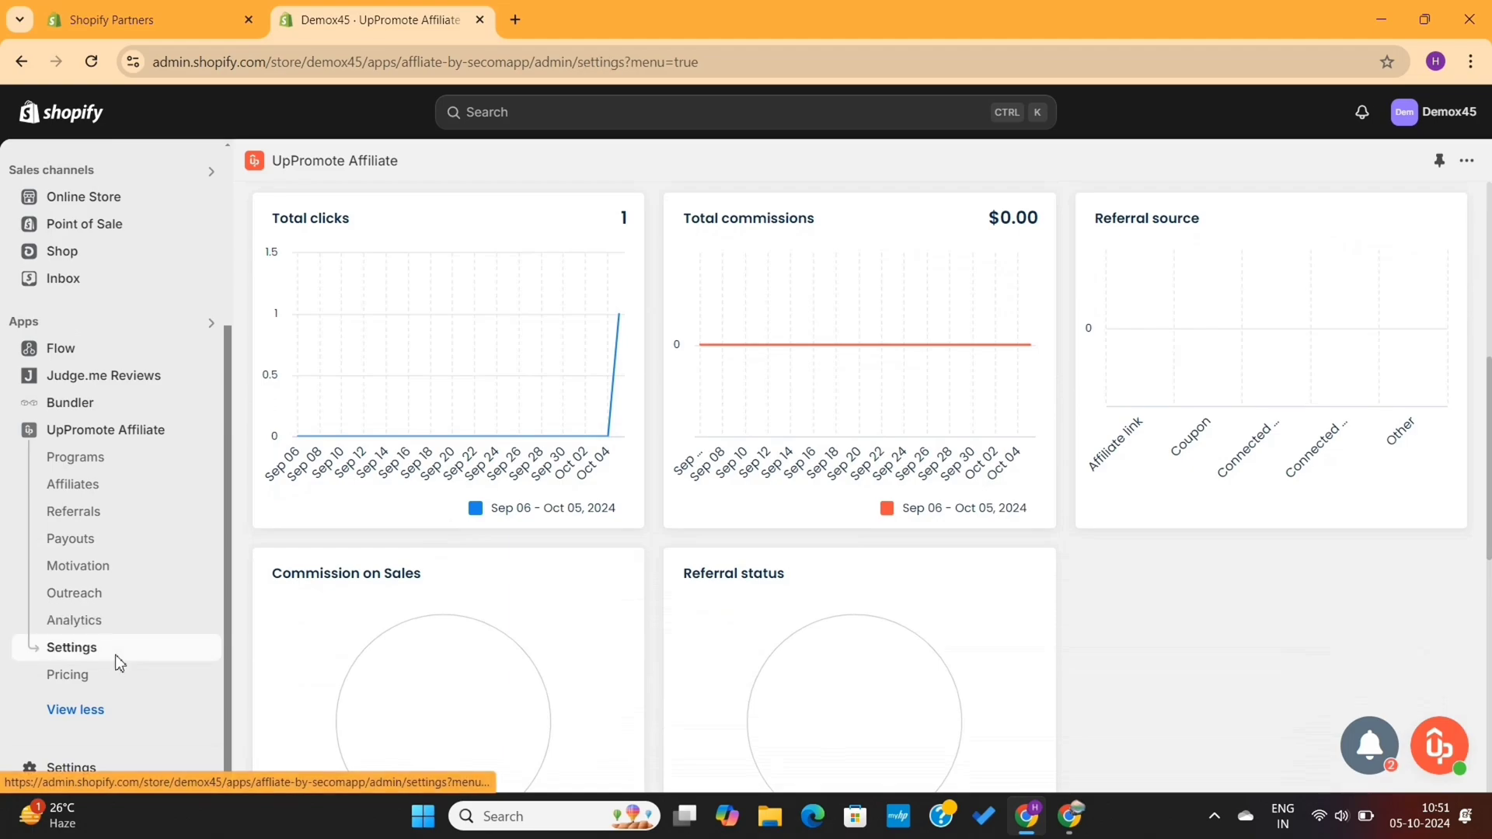
{"action": "scroll", "coordinate": [333, 575], "scroll_direction": "down", "scroll_amount": 4}
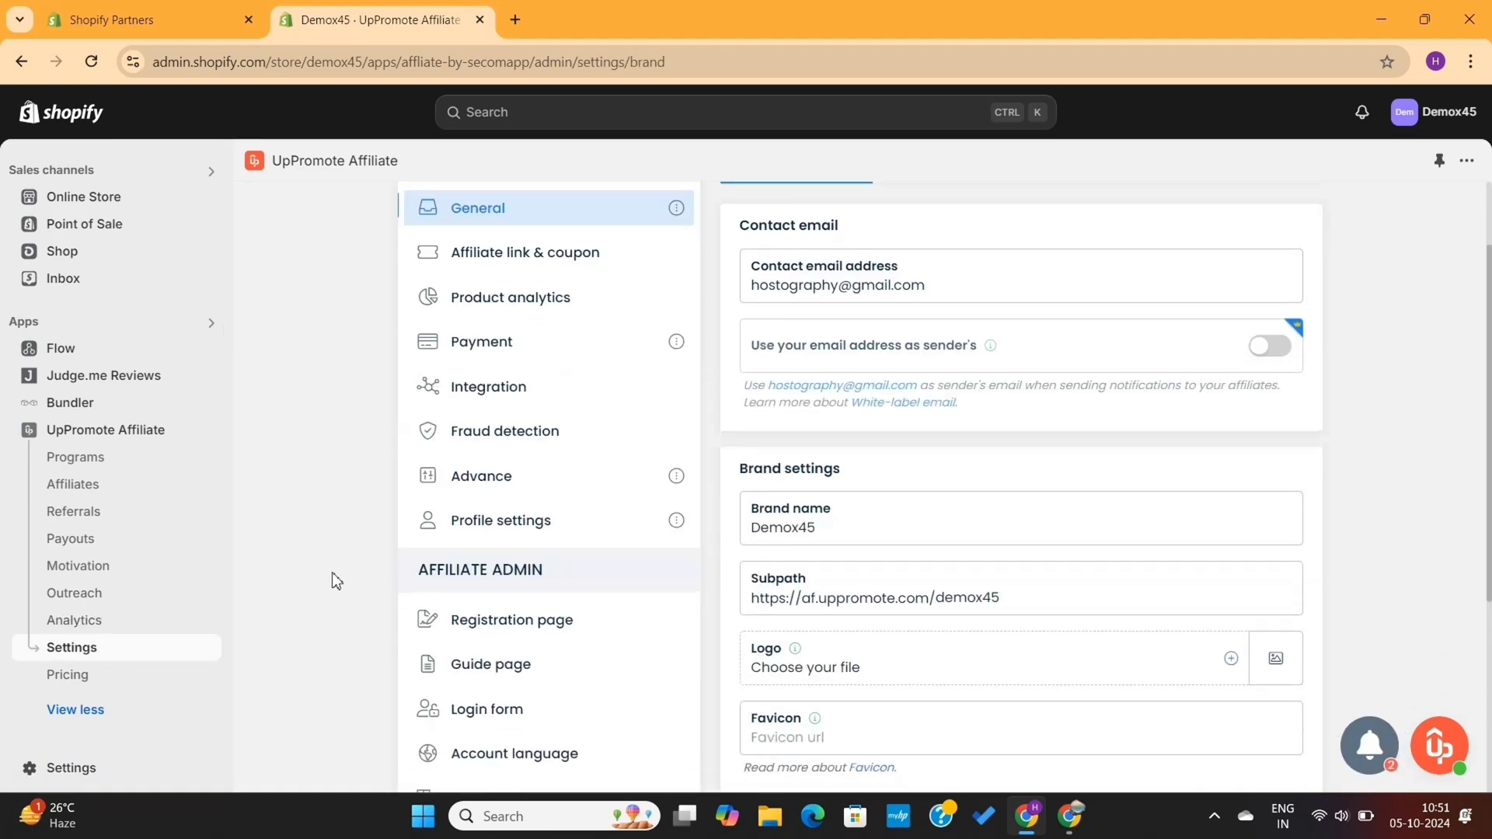
{"action": "scroll", "coordinate": [334, 579], "scroll_direction": "down", "scroll_amount": 2}
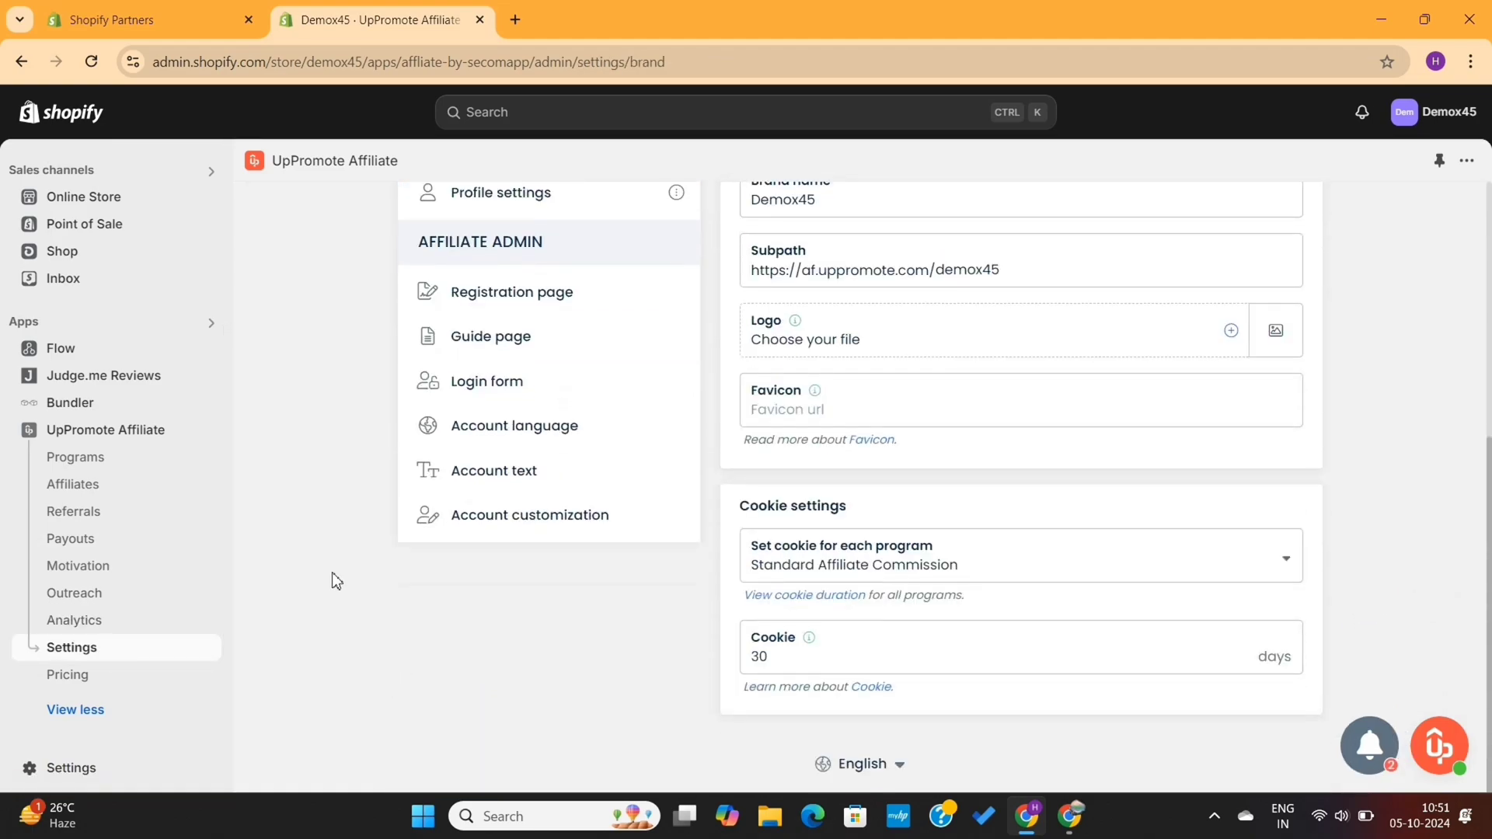
Open Pricing, dismiss the add-ons announcement and scroll through the paid plans
{"action": "left_click", "coordinate": [134, 683]}
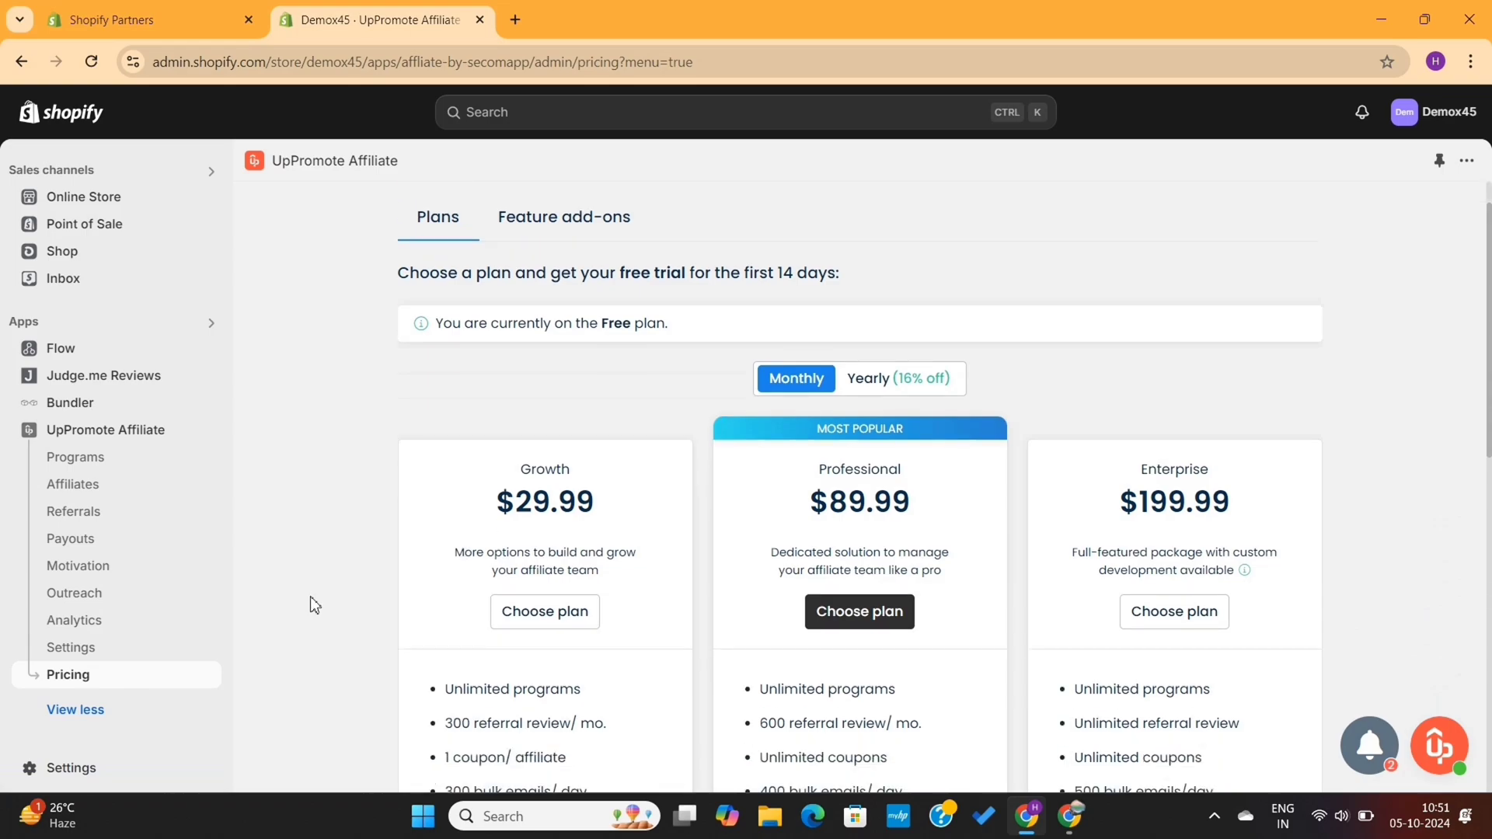
{"action": "scroll", "coordinate": [310, 596], "scroll_direction": "down", "scroll_amount": 2}
{"action": "left_click", "coordinate": [511, 459]}
{"action": "scroll", "coordinate": [869, 552], "scroll_direction": "down", "scroll_amount": 1}
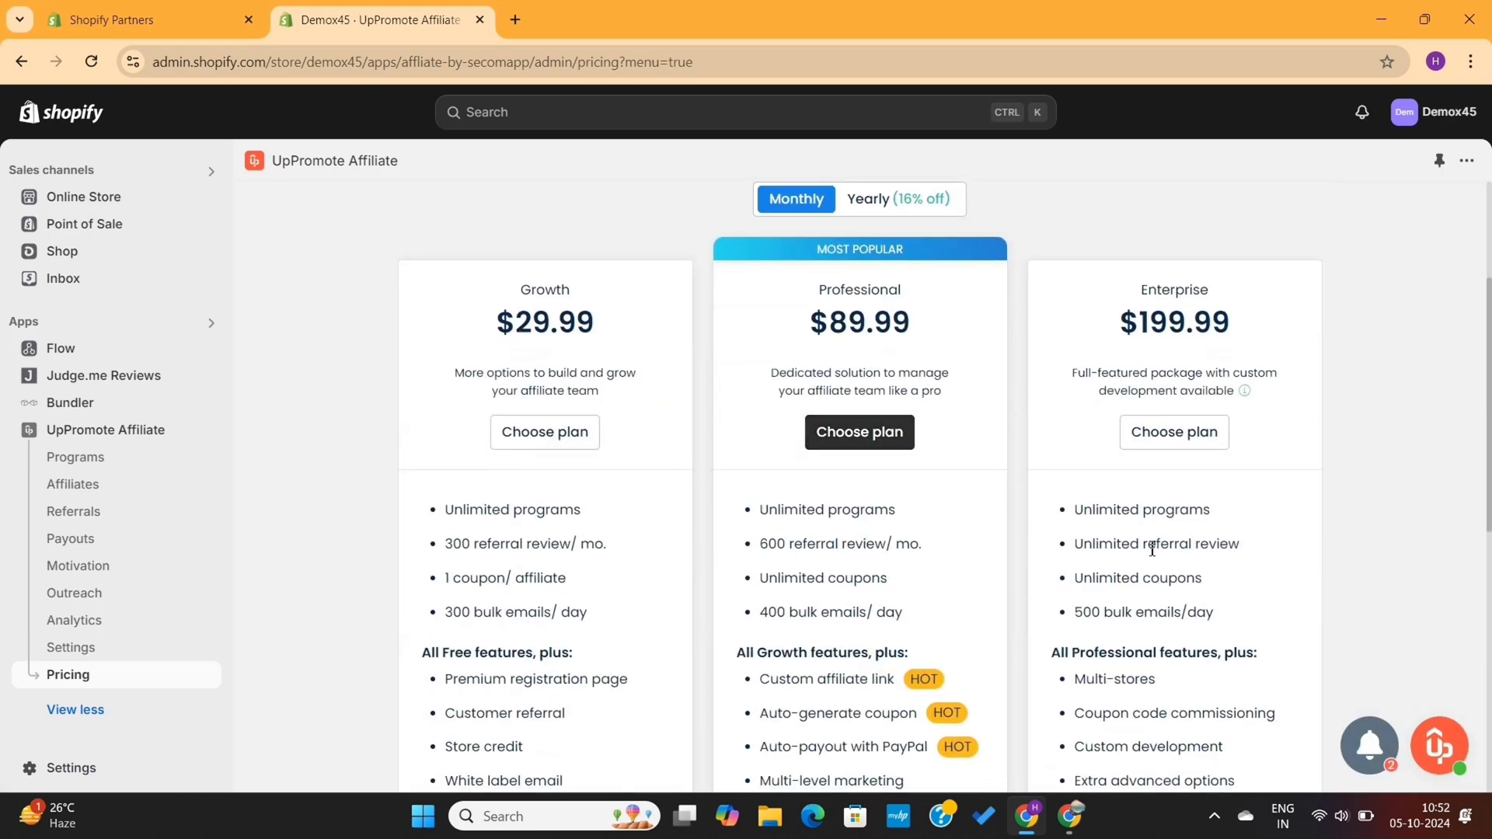
{"action": "scroll", "coordinate": [719, 626], "scroll_direction": "down", "scroll_amount": 6}
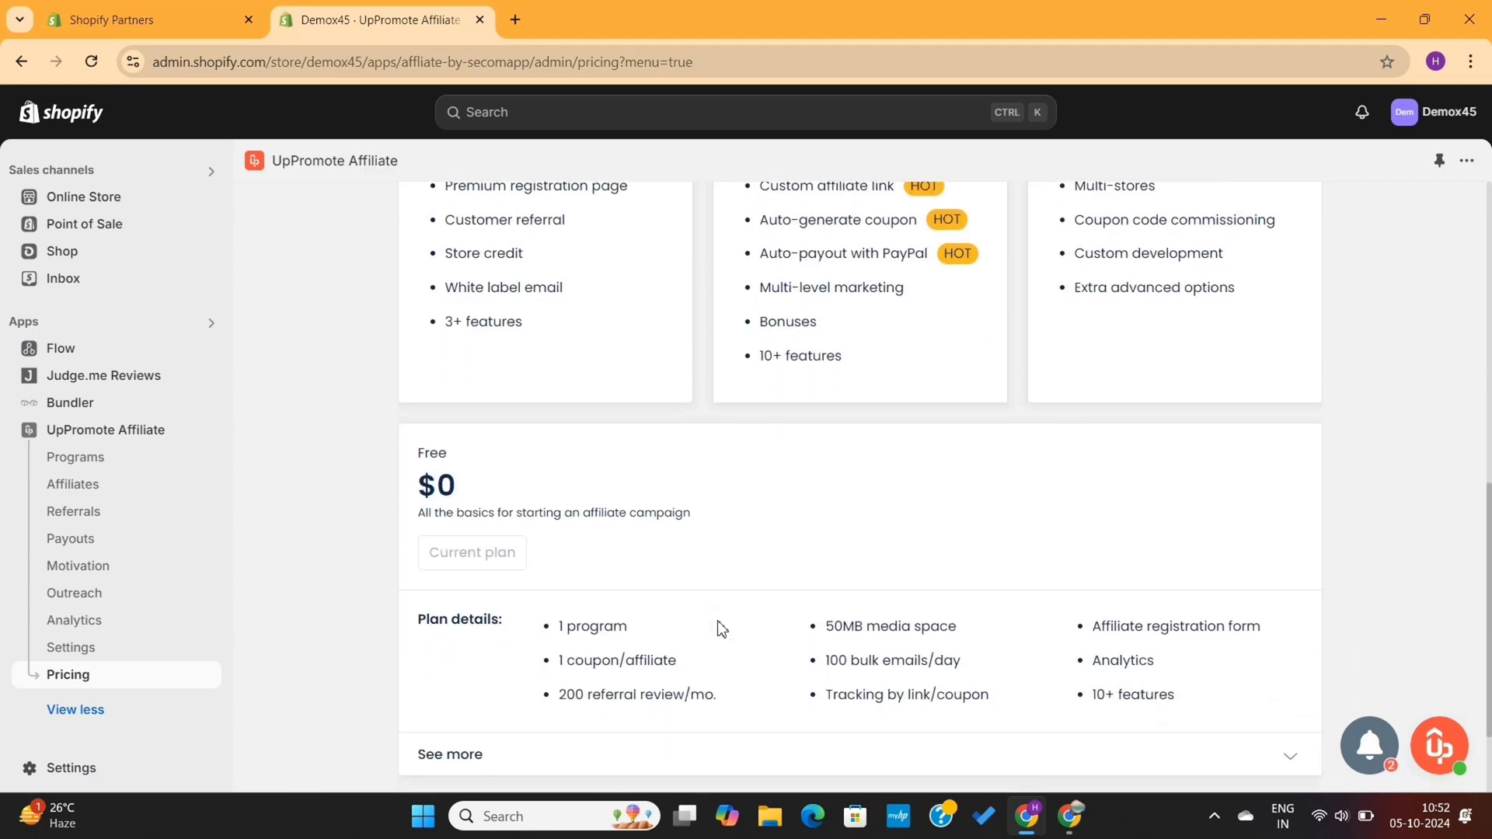
{"action": "scroll", "coordinate": [721, 628], "scroll_direction": "down", "scroll_amount": 1}
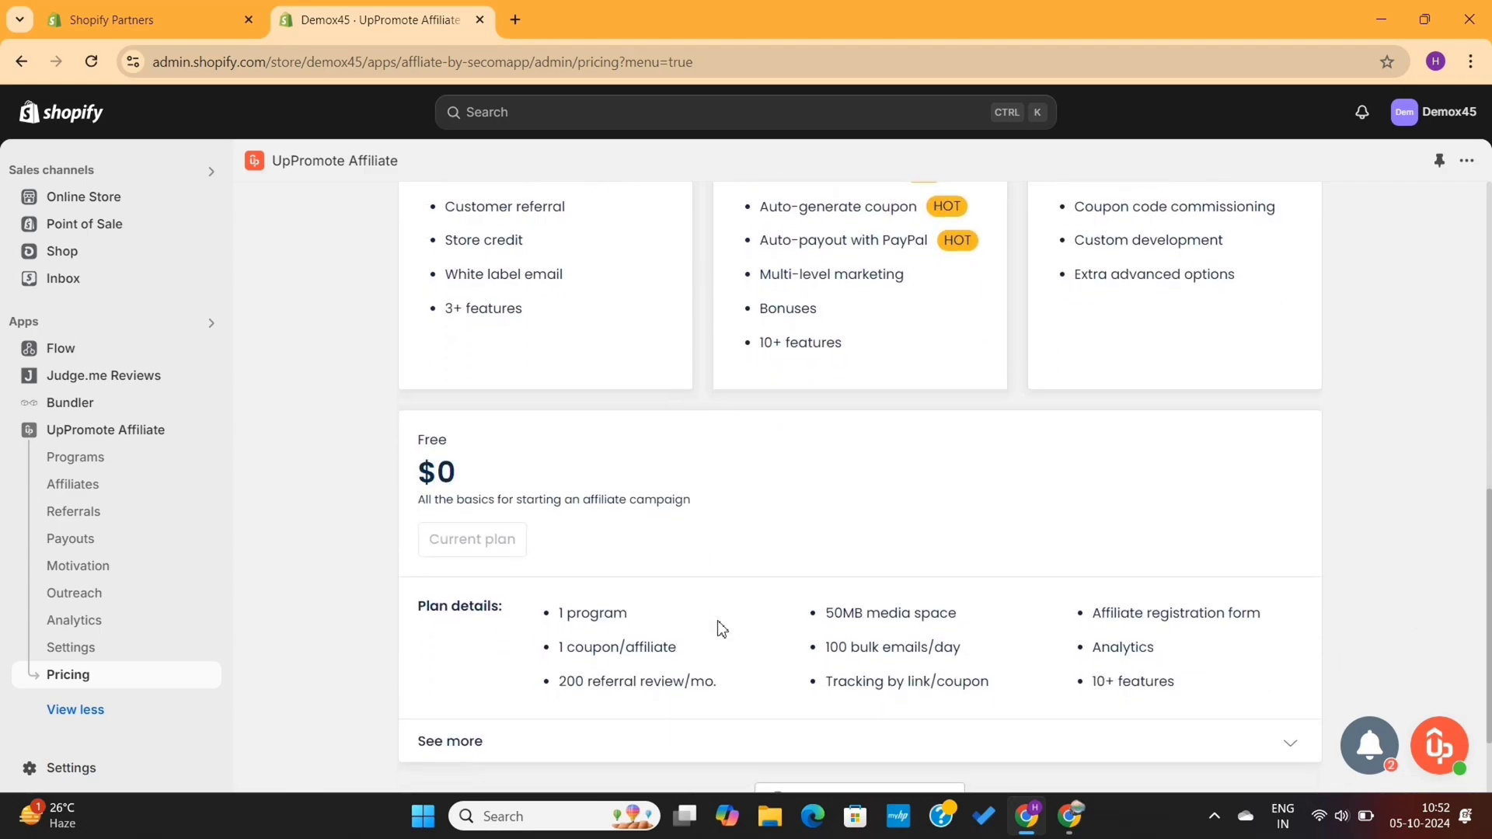
{"action": "scroll", "coordinate": [719, 626], "scroll_direction": "up", "scroll_amount": 7}
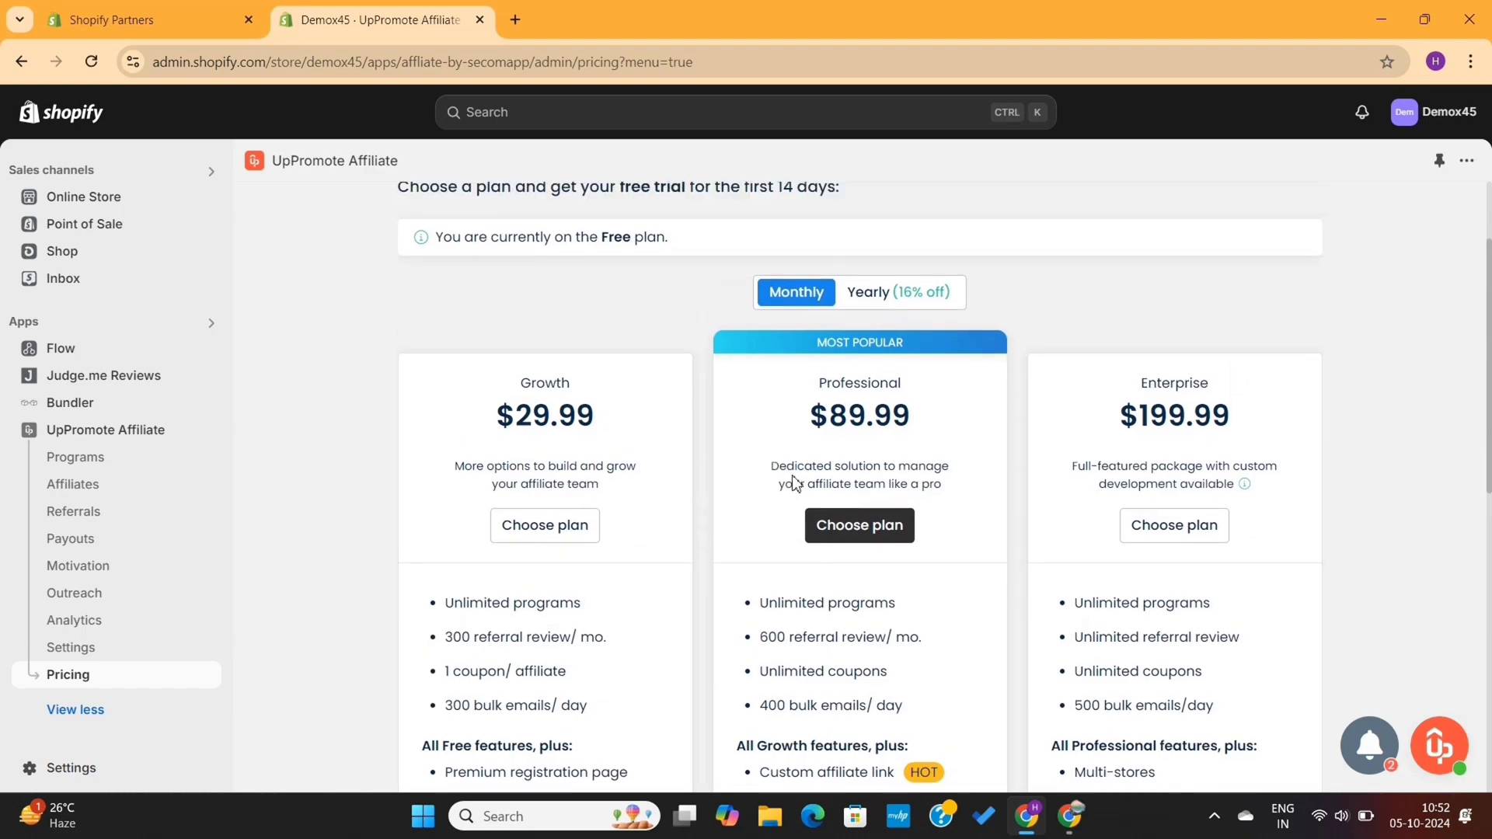
{"action": "left_click_drag", "start_coordinate": [935, 412], "coordinate": [784, 364]}
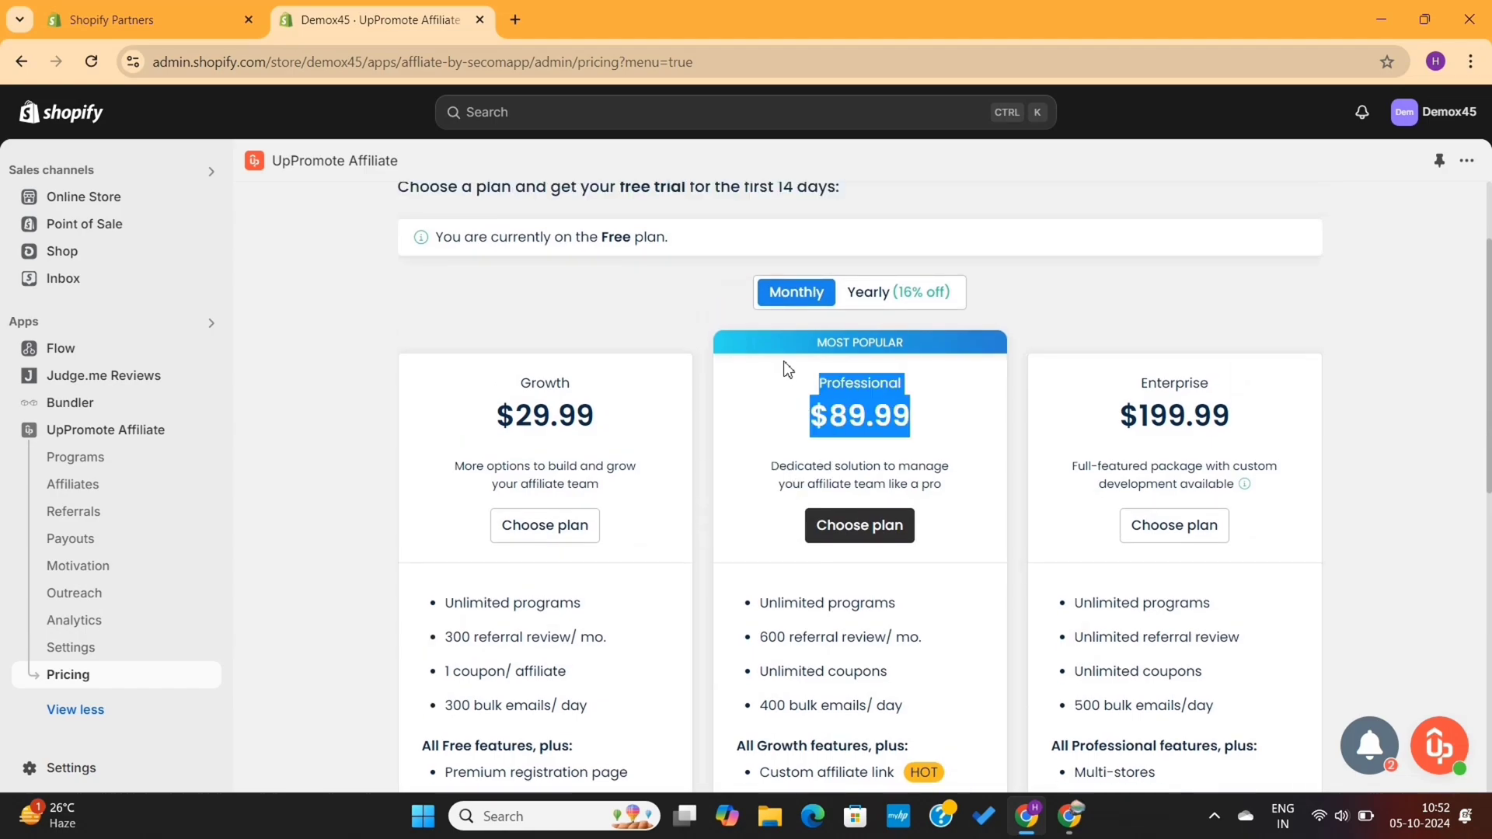
{"action": "left_click", "coordinate": [784, 364]}
{"action": "scroll", "coordinate": [929, 551], "scroll_direction": "up", "scroll_amount": 2}
{"action": "scroll", "coordinate": [928, 552], "scroll_direction": "down", "scroll_amount": 7}
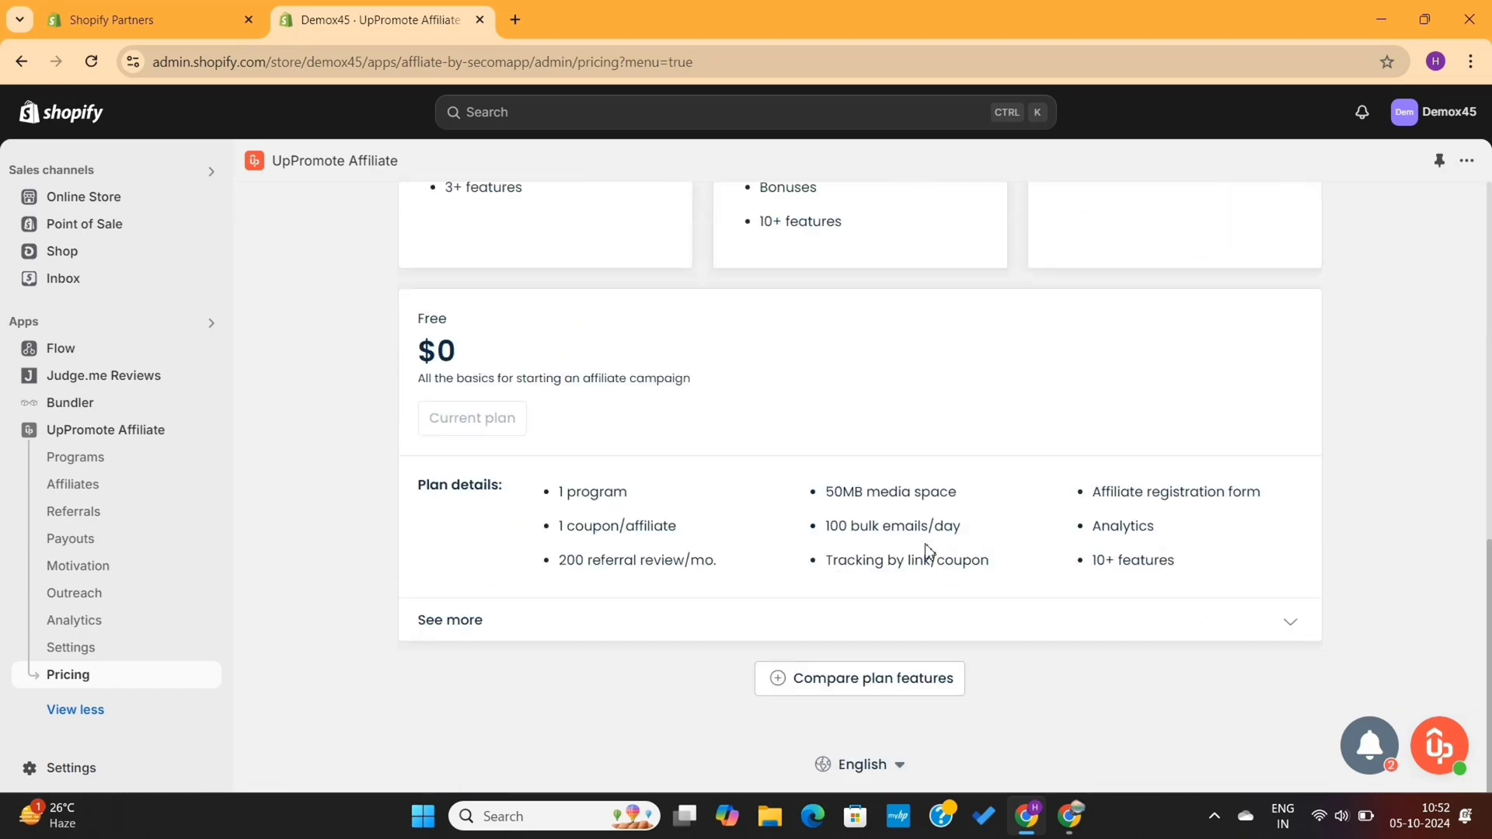
Expand the full plan feature comparison, then show the Feature add-ons with their prices
{"action": "left_click", "coordinate": [894, 691]}
{"action": "scroll", "coordinate": [962, 613], "scroll_direction": "down", "scroll_amount": 10}
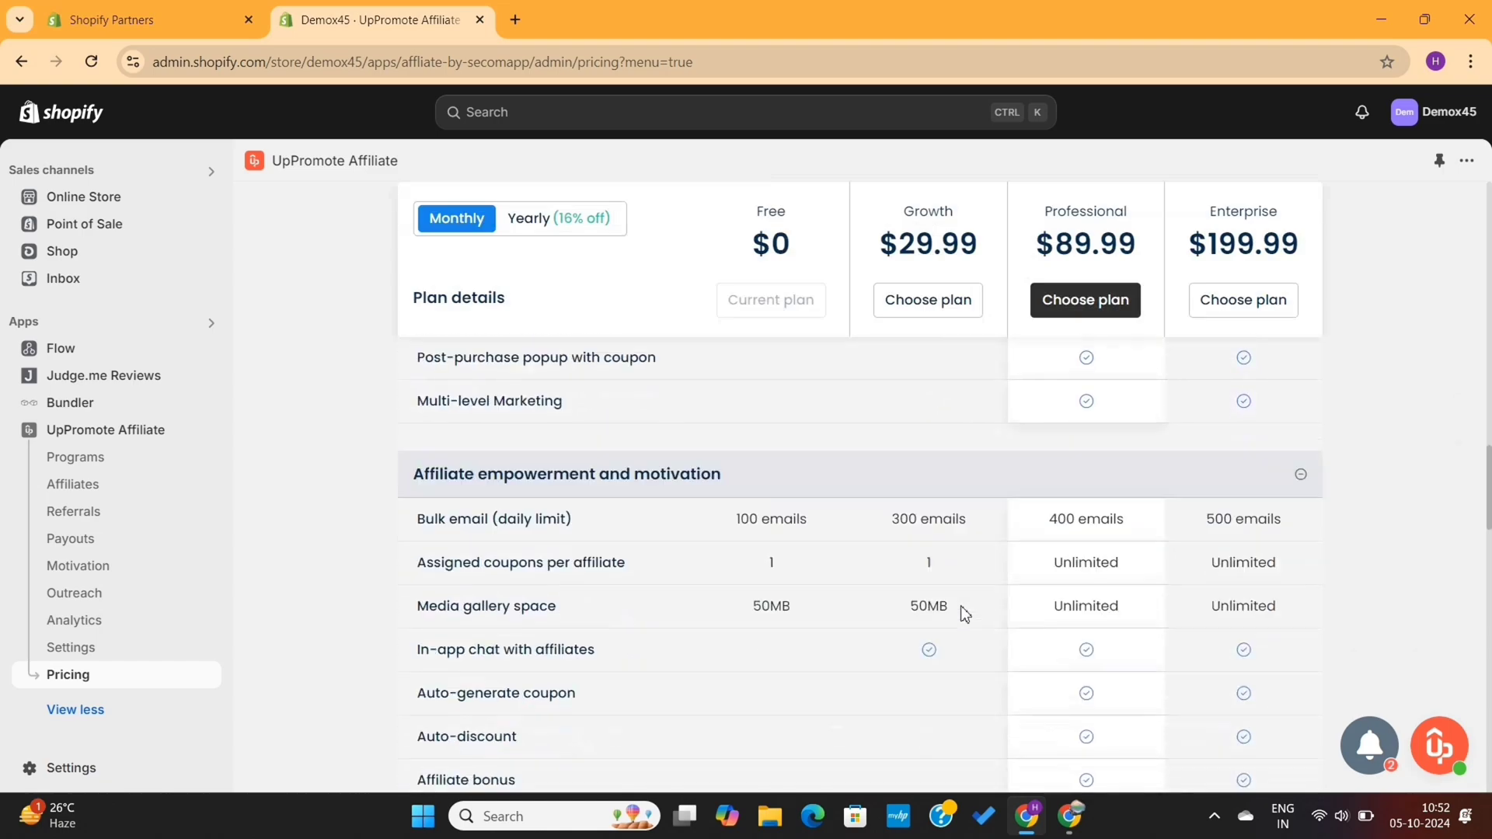
{"action": "scroll", "coordinate": [963, 615], "scroll_direction": "down", "scroll_amount": 10}
{"action": "scroll", "coordinate": [963, 613], "scroll_direction": "up", "scroll_amount": 20}
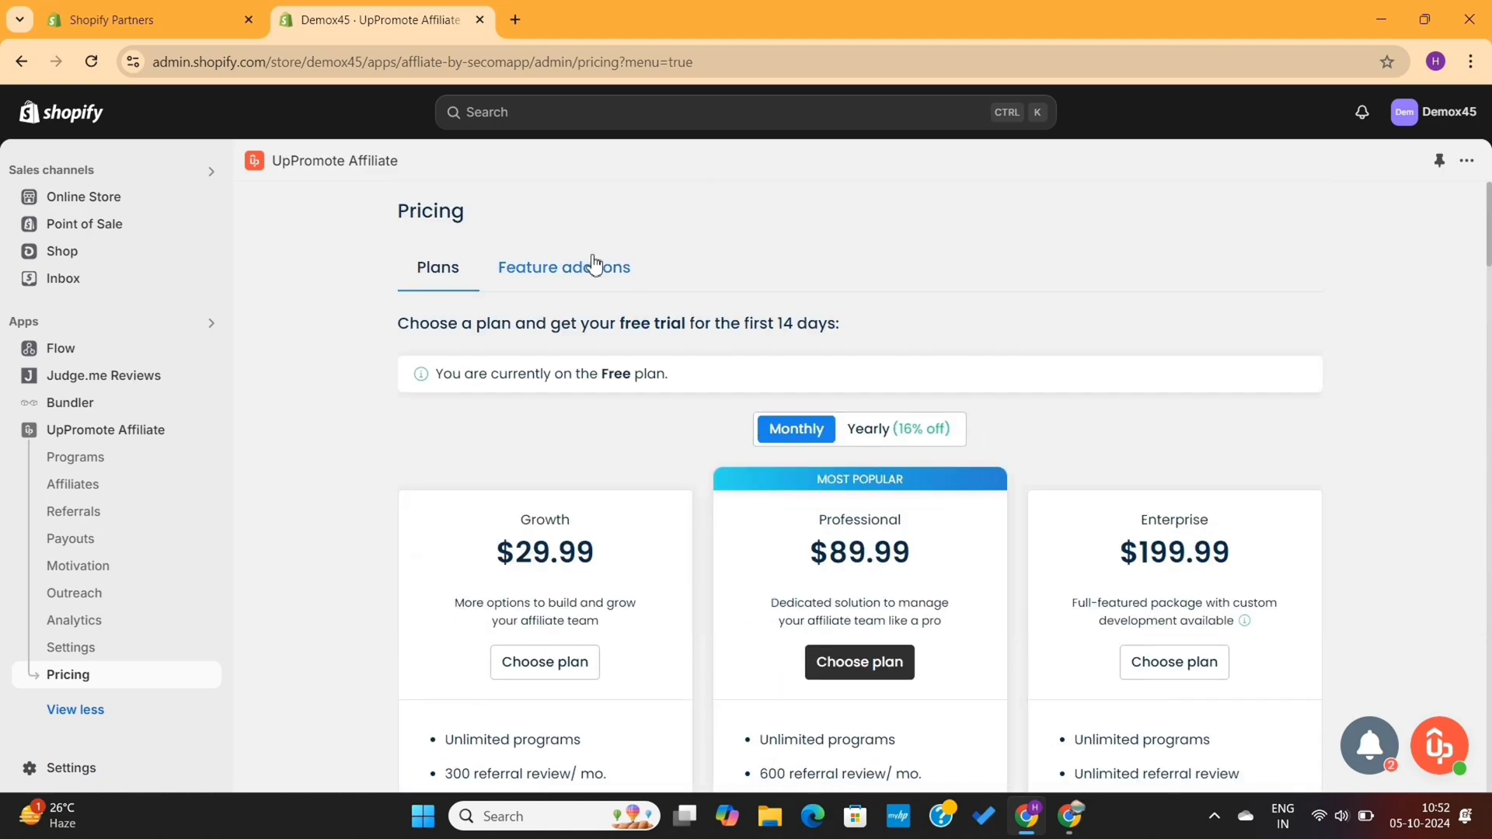
{"action": "left_click", "coordinate": [594, 265]}
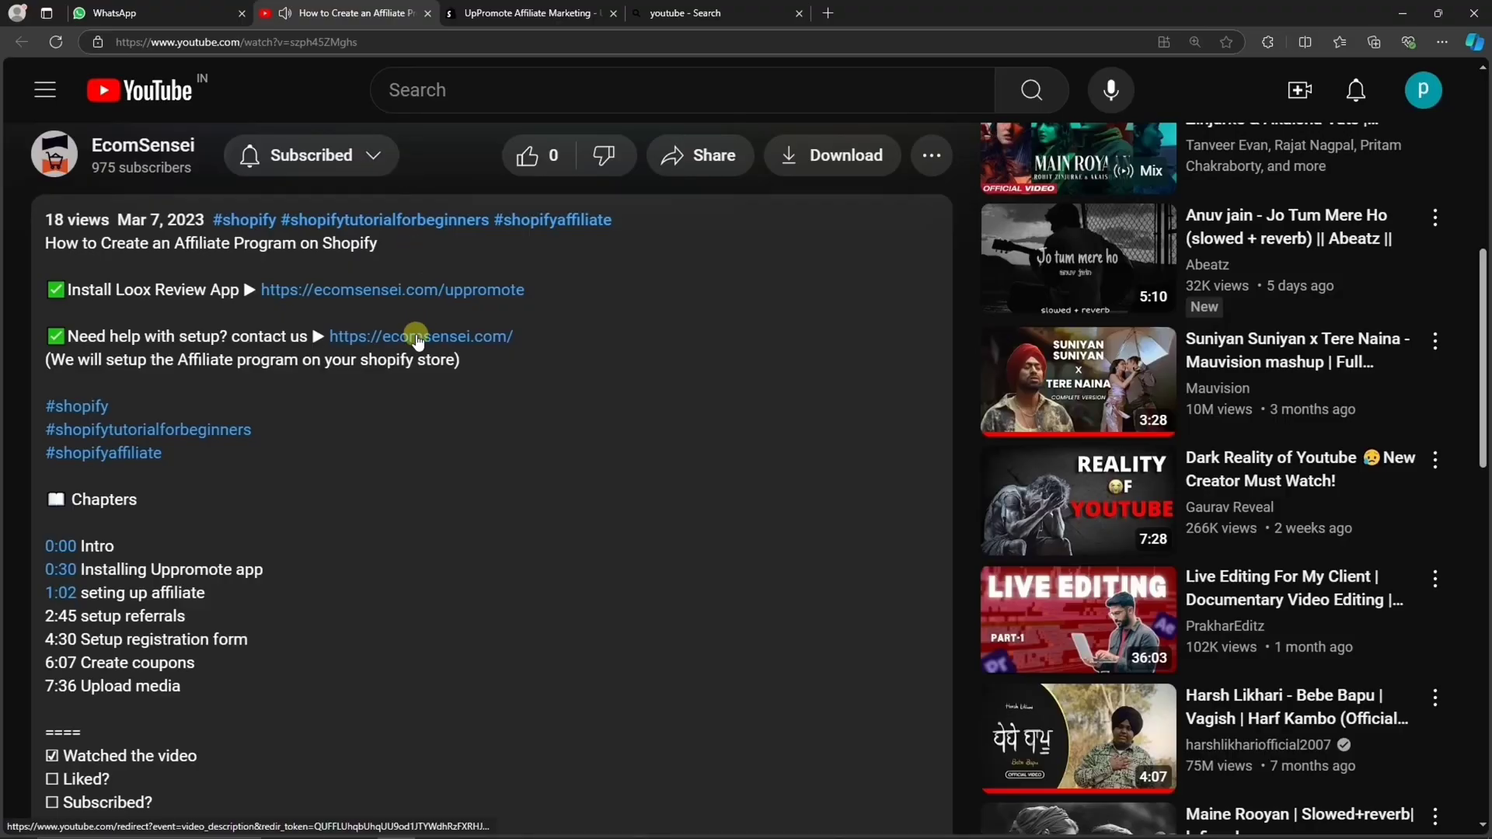
Open the ecomsensei.com blog homepage and scroll past the latest articles and tools to the footer
{"action": "left_click", "coordinate": [417, 340]}
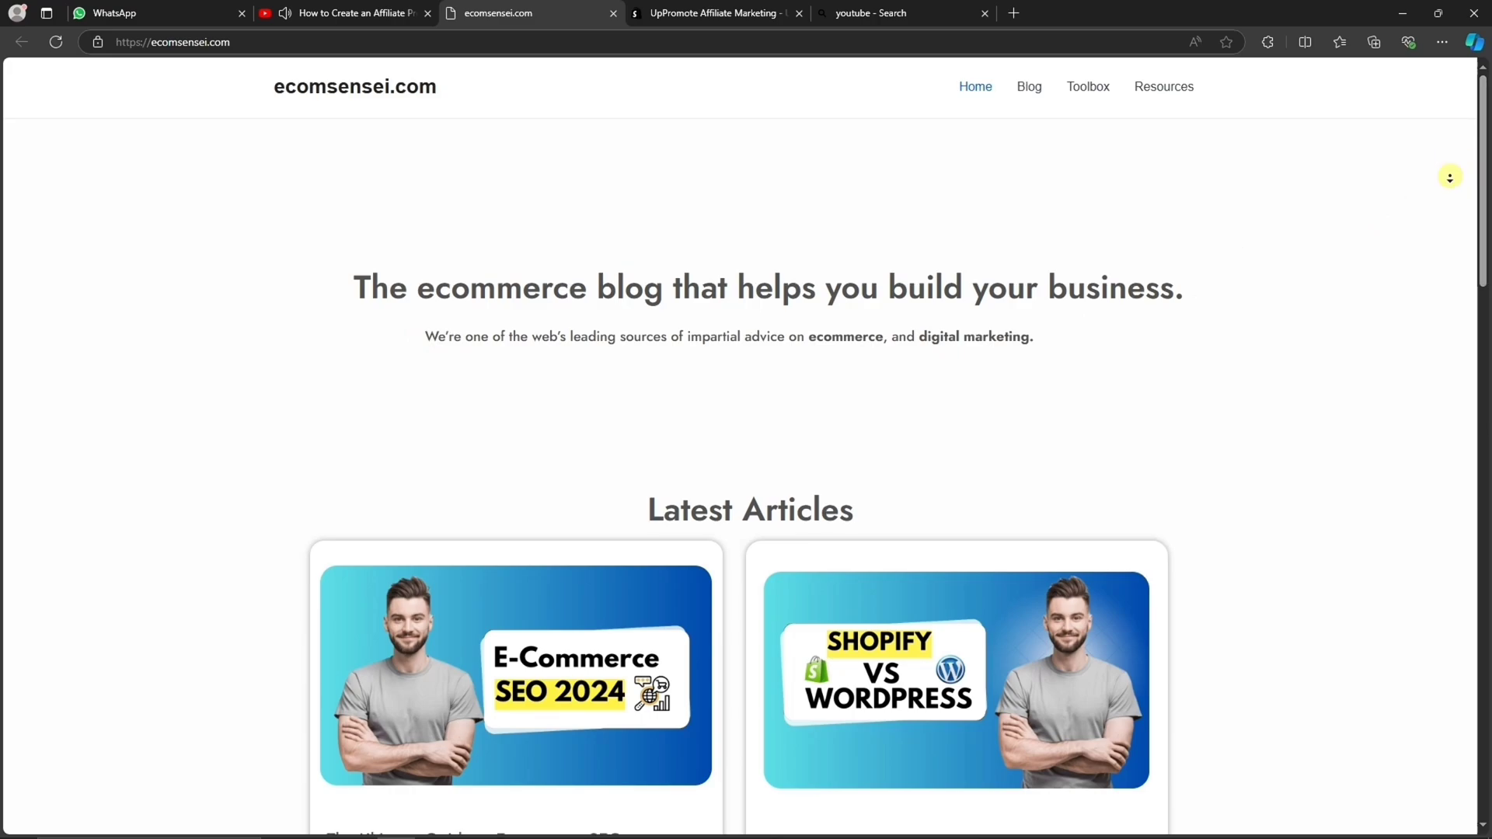
{"action": "scroll", "coordinate": [1447, 187], "scroll_direction": "down", "scroll_amount": 8}
{"action": "scroll", "coordinate": [1444, 206], "scroll_direction": "down", "scroll_amount": 12}
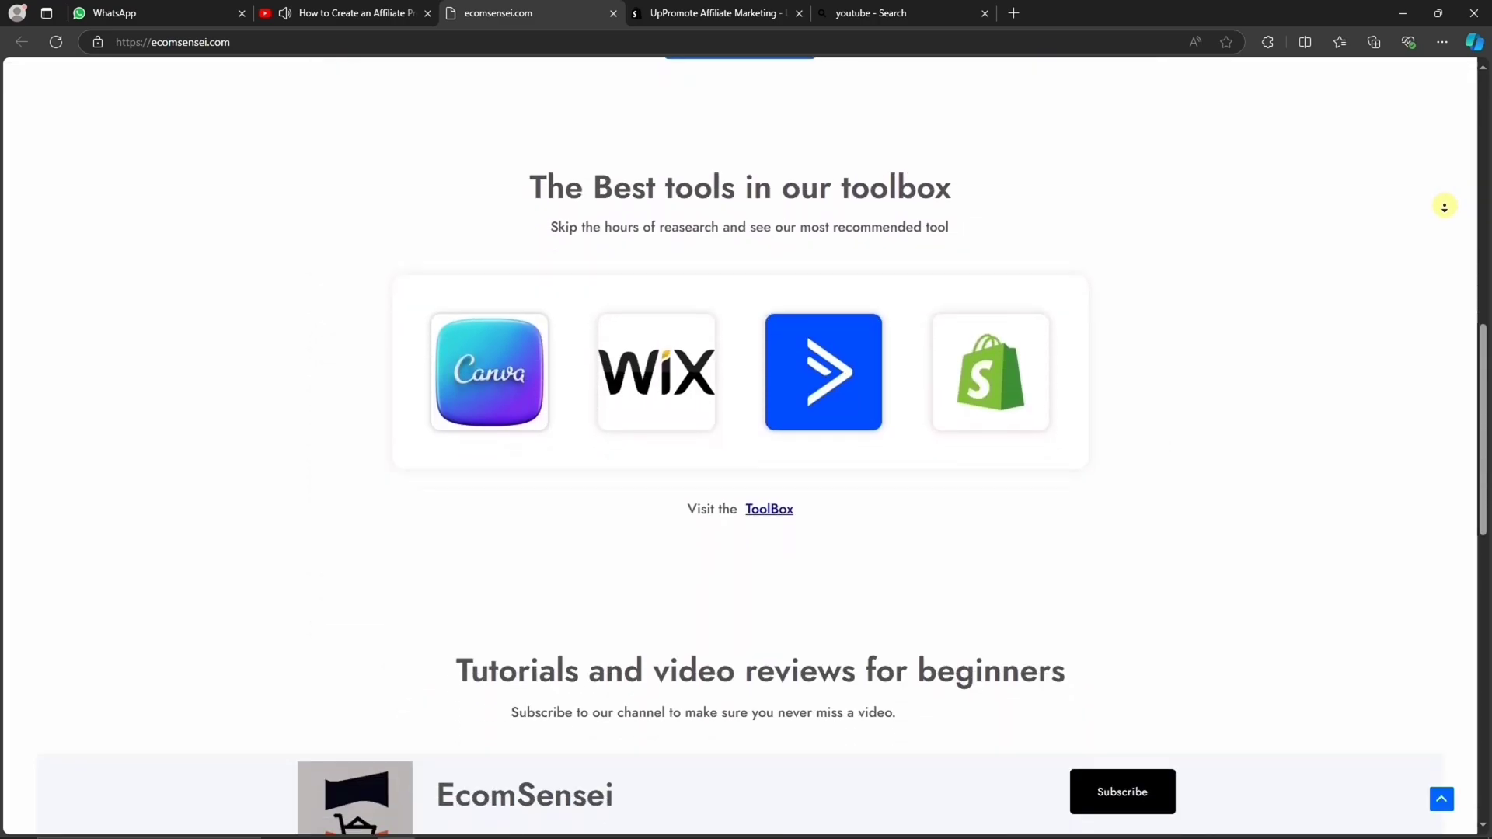
{"action": "scroll", "coordinate": [1444, 206], "scroll_direction": "down", "scroll_amount": 2}
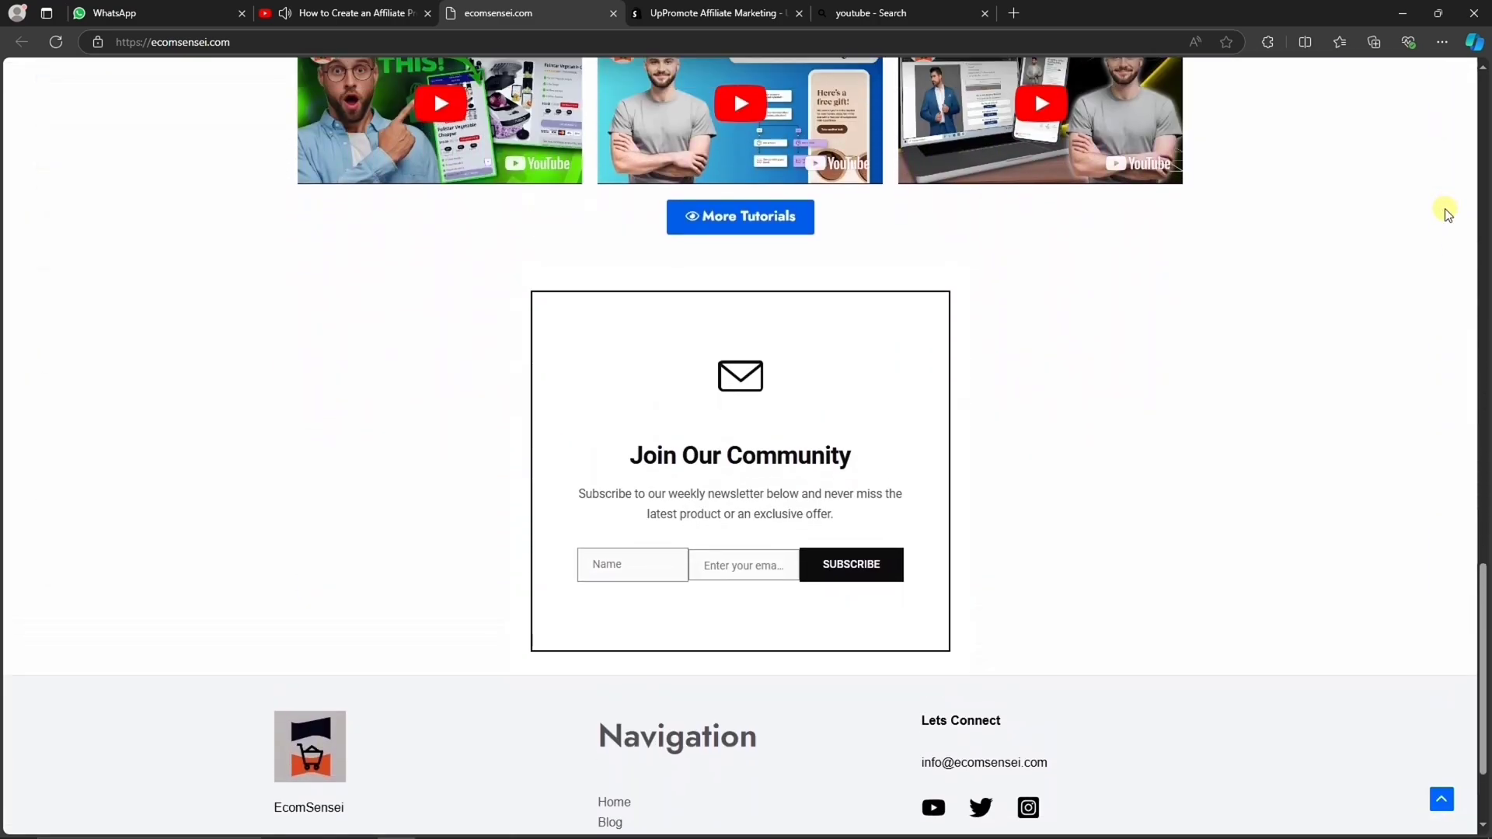